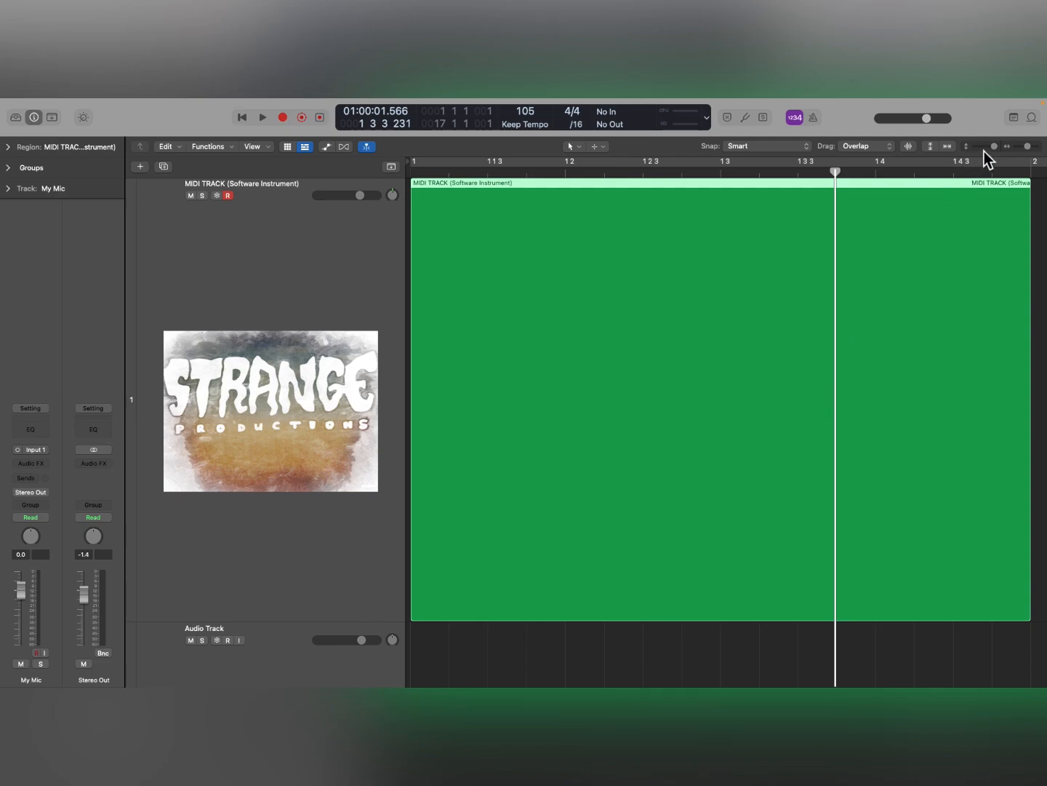
# - Reduce the track height so all three tracks fit, return to bar 1, and select the Audio Track
pyautogui.moveTo(993, 148); pyautogui.dragTo(1032, 154)
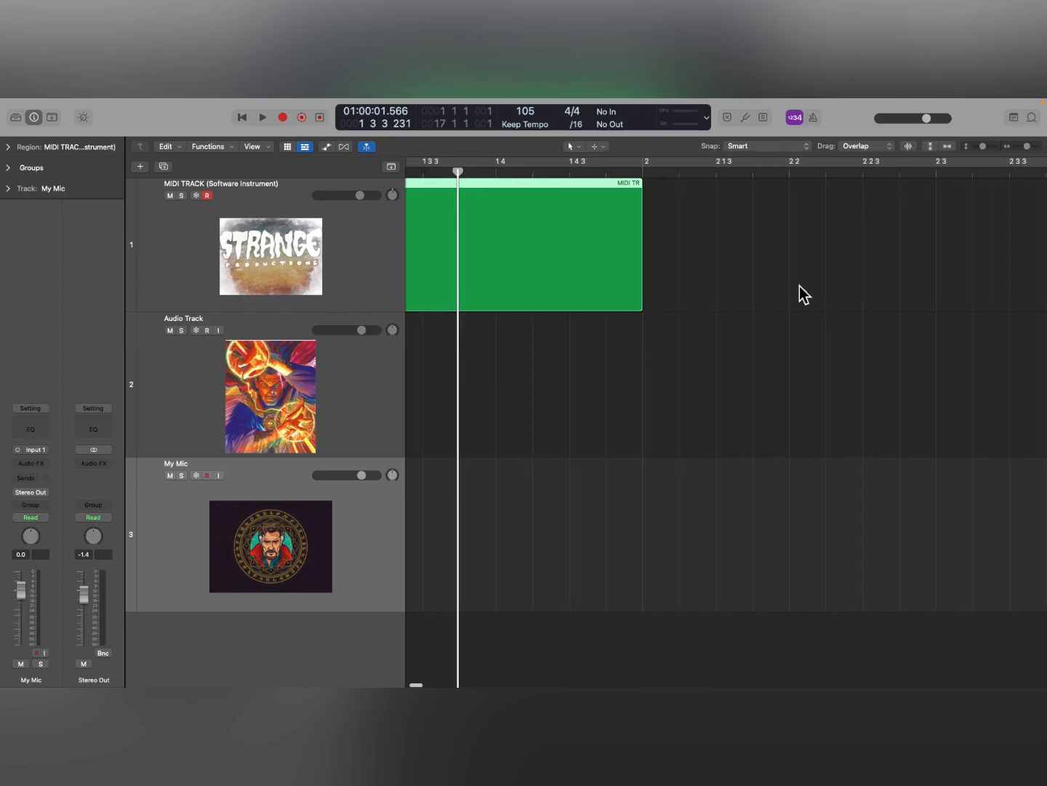
pyautogui.hscroll(-5, 801, 292)
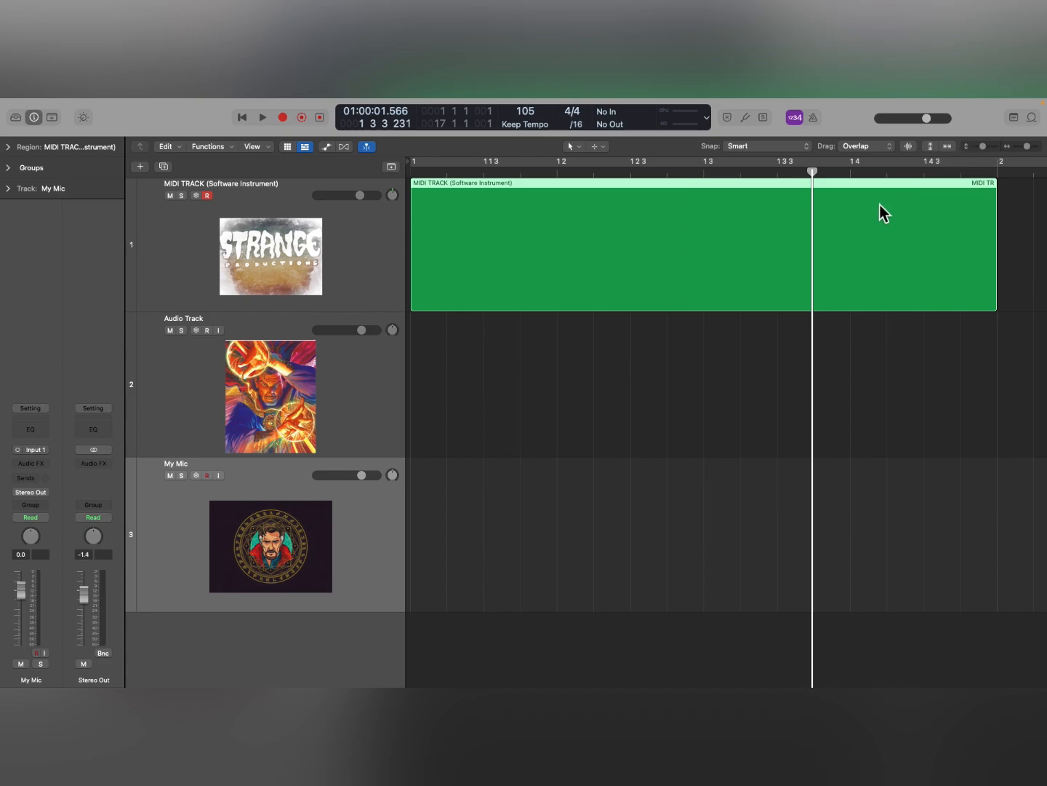
pyautogui.click(361, 381)
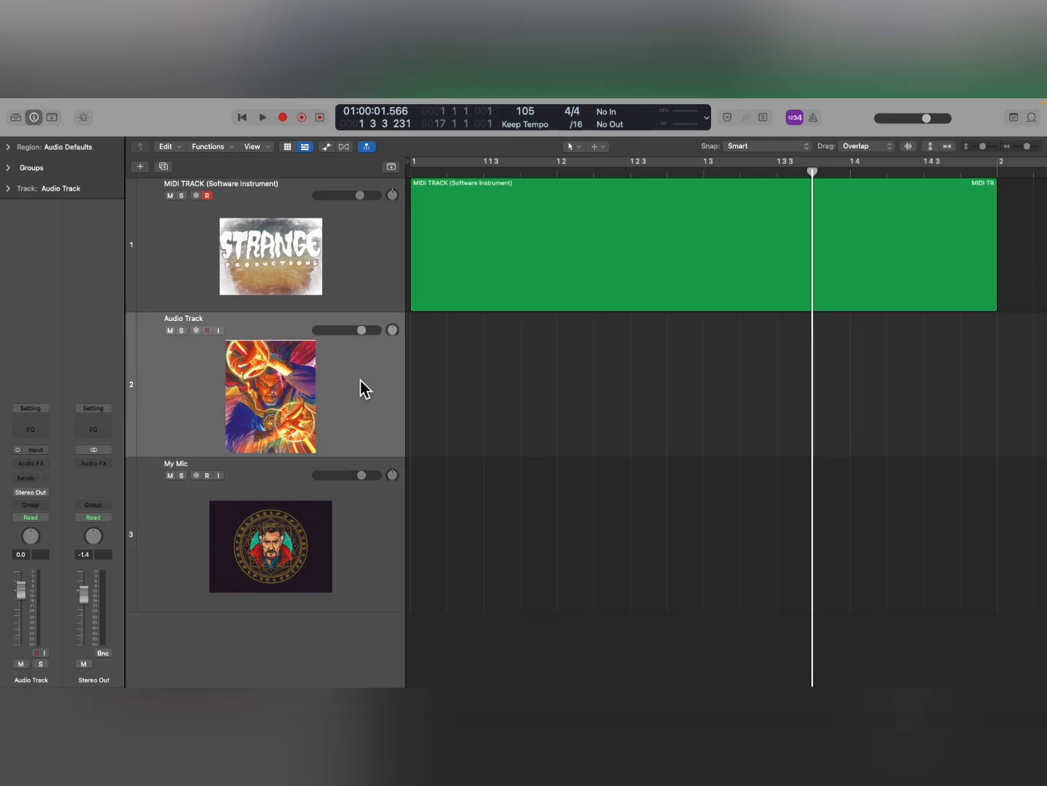
# - Zoom the timeline in and out horizontally around the playhead several times
pyautogui.press('super+Right')
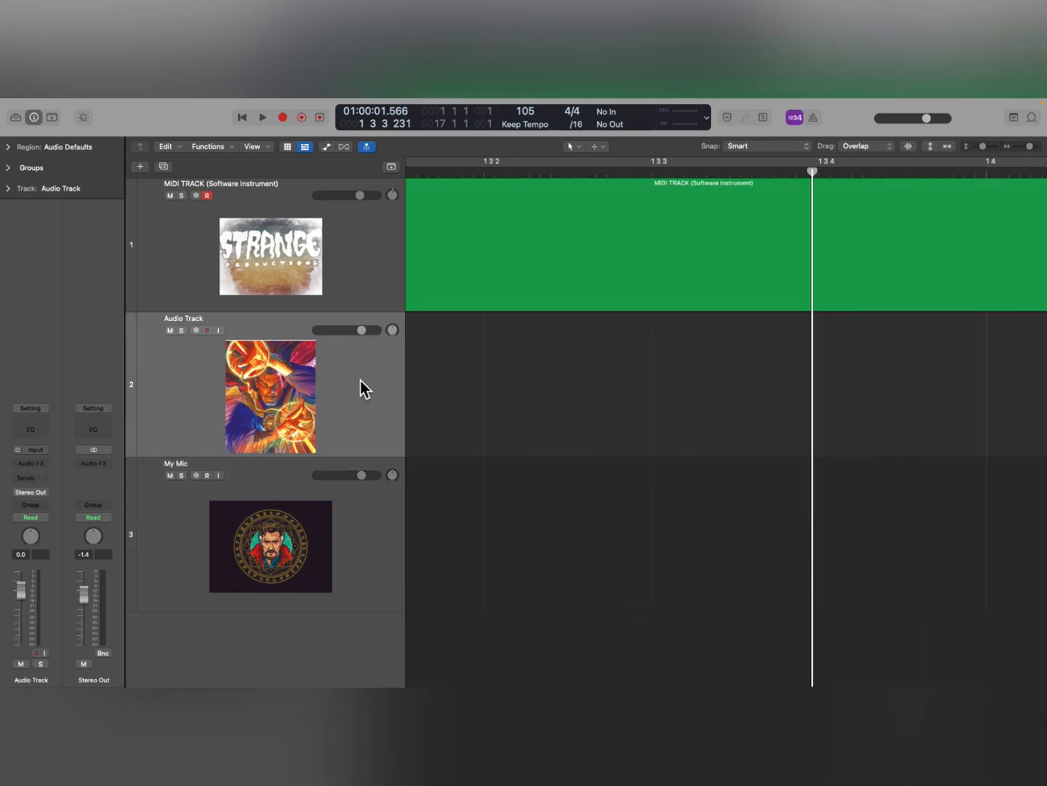
pyautogui.press('super+Left')
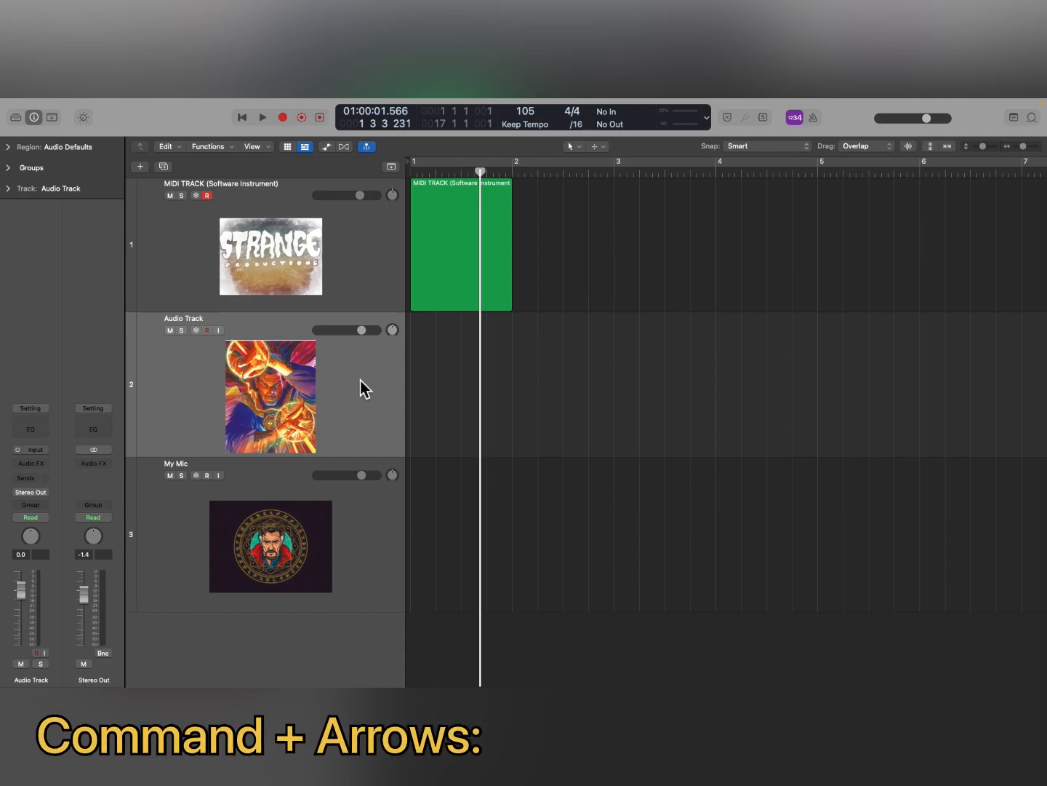
pyautogui.press('super+Right')
pyautogui.press('super+Right')
pyautogui.press('super+Right')
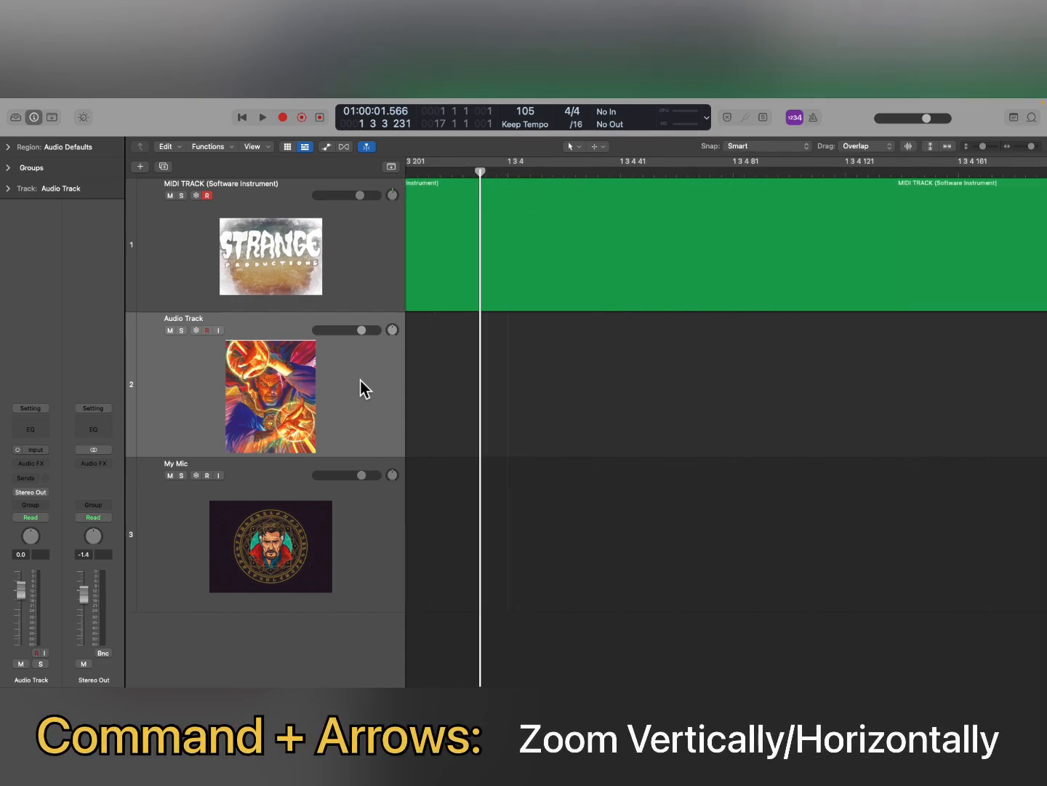
pyautogui.press('super+Left')
pyautogui.press('super+Left')
pyautogui.press('super+Left')
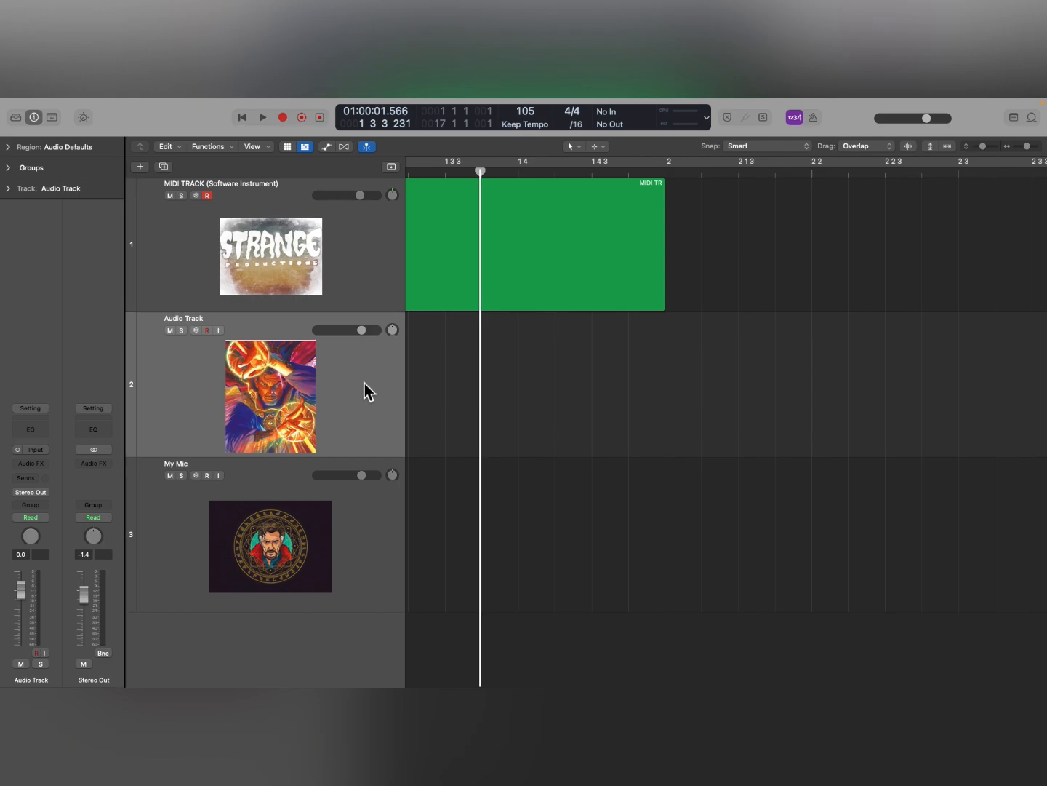
# - Zoom the tracks vertically larger and smaller, ending with compact rows for all three tracks
pyautogui.press('super+Up')
pyautogui.press('super+Up')
pyautogui.press('super+Down')
pyautogui.press('super+Down')
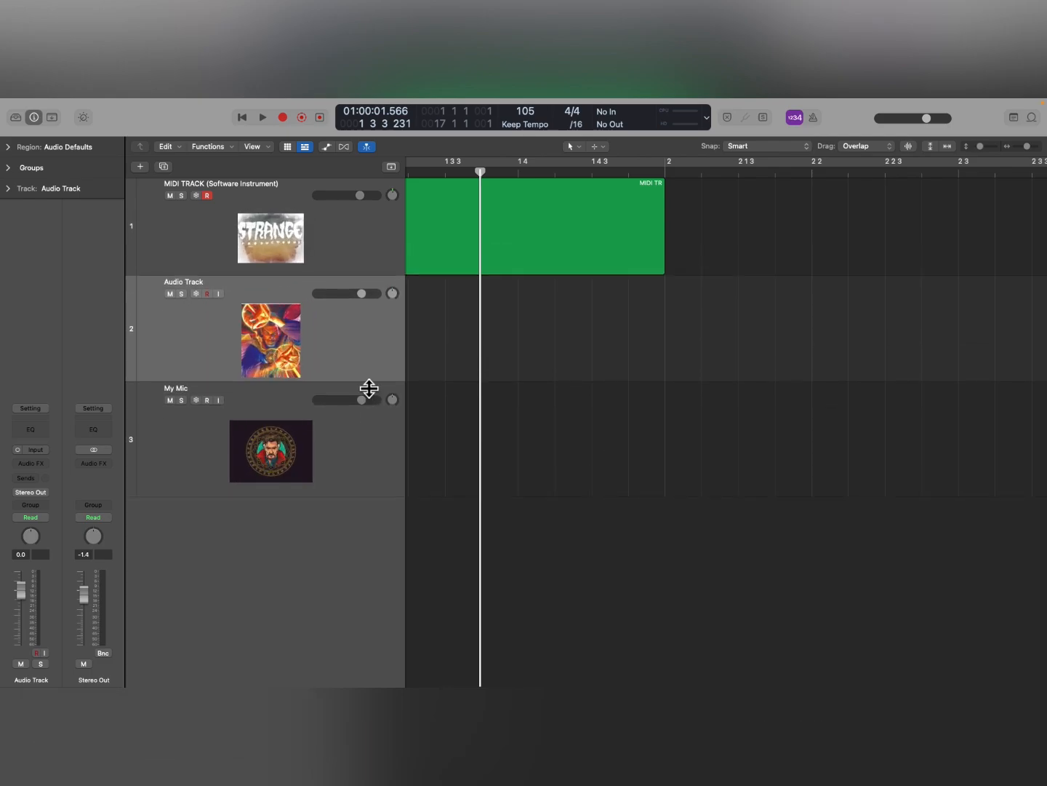
pyautogui.press('super+Down')
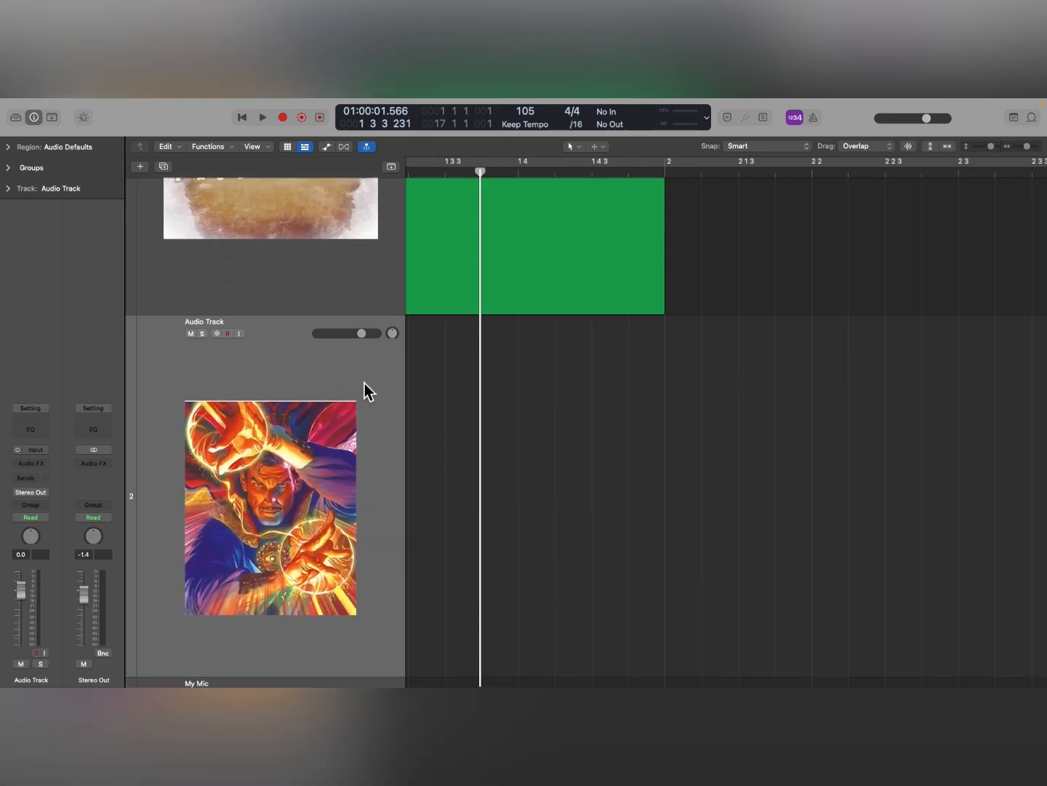
pyautogui.press('super+Up')
pyautogui.press('super+Up')
pyautogui.press('super+Down')
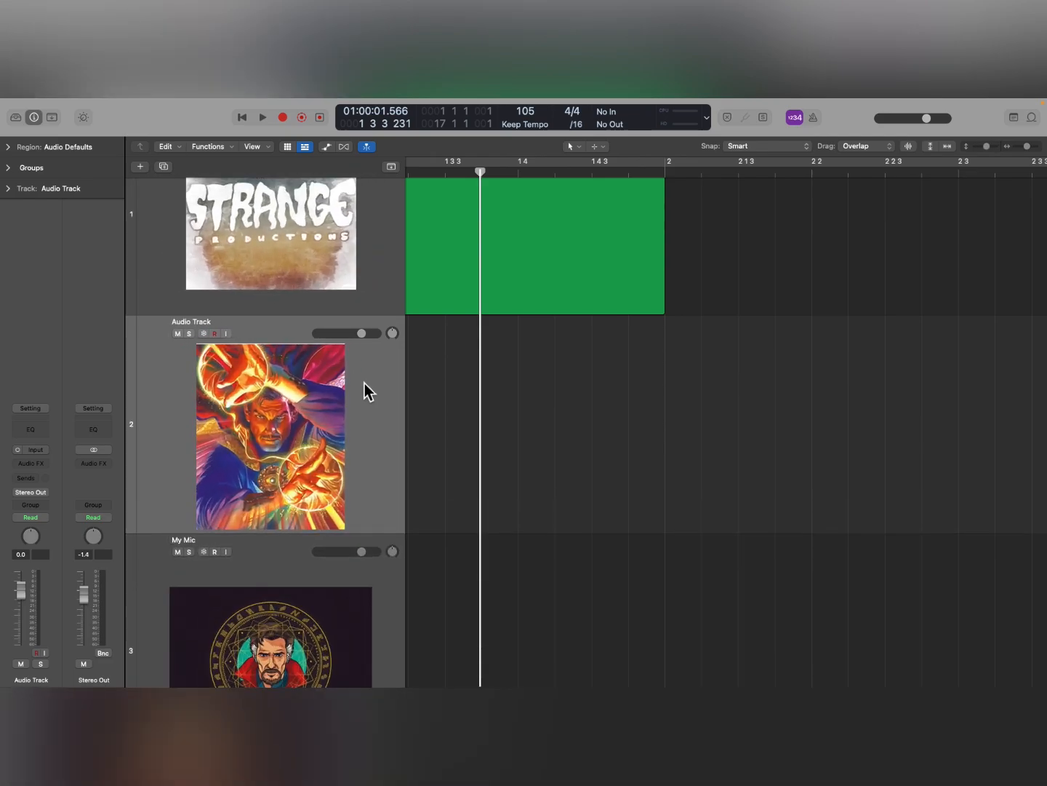
pyautogui.press('super+Up')
pyautogui.press('super+Down')
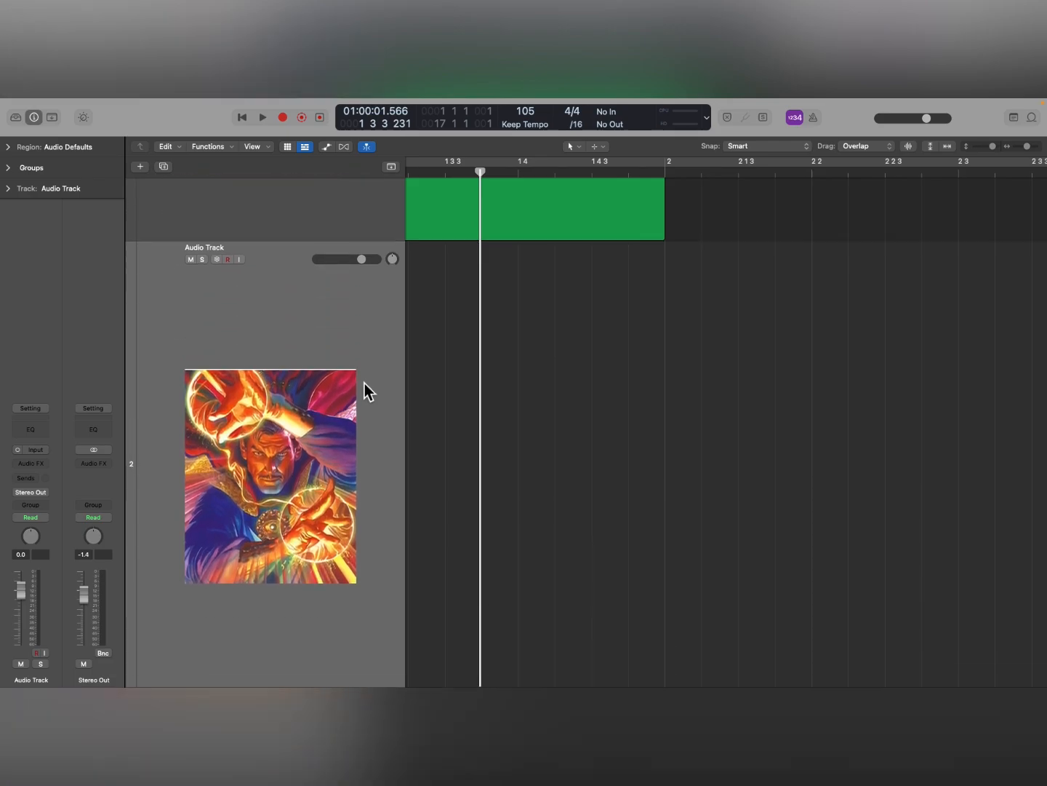
pyautogui.scroll(-2, 365, 383)
pyautogui.press('super+Up')
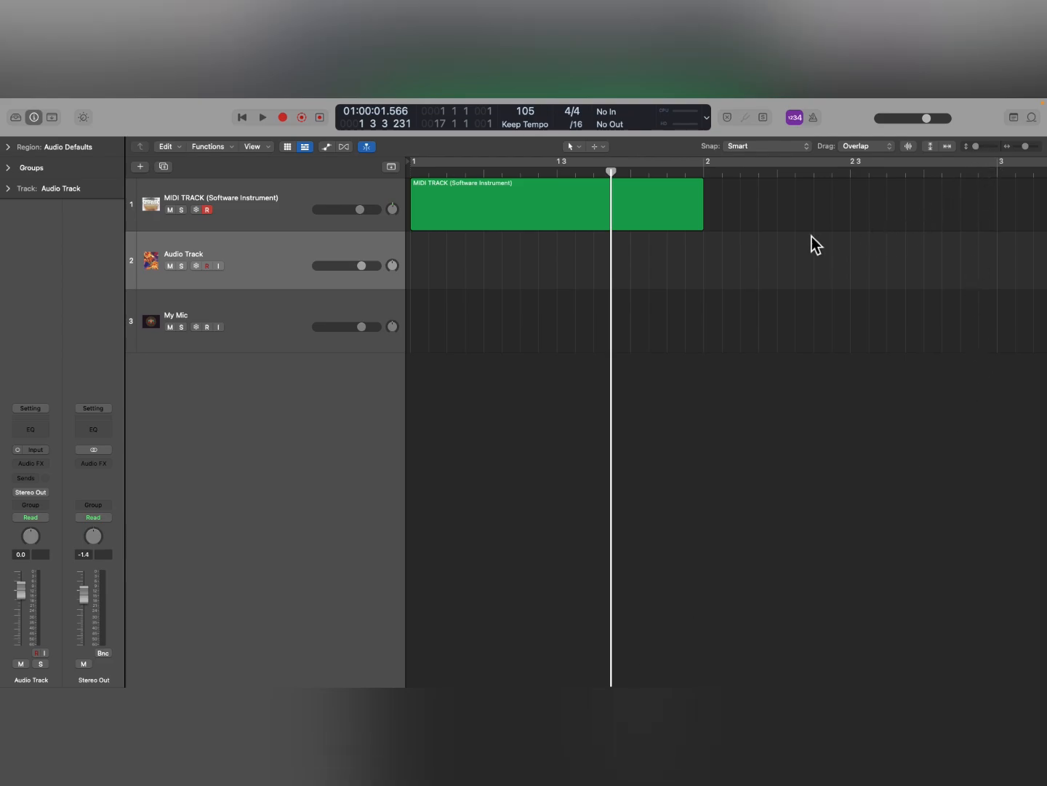
# - Zoom into lassoed areas around the MIDI region's end at bar 2, and step back out to the previous zoom
pyautogui.moveTo(687, 246); pyautogui.dragTo(738, 215)
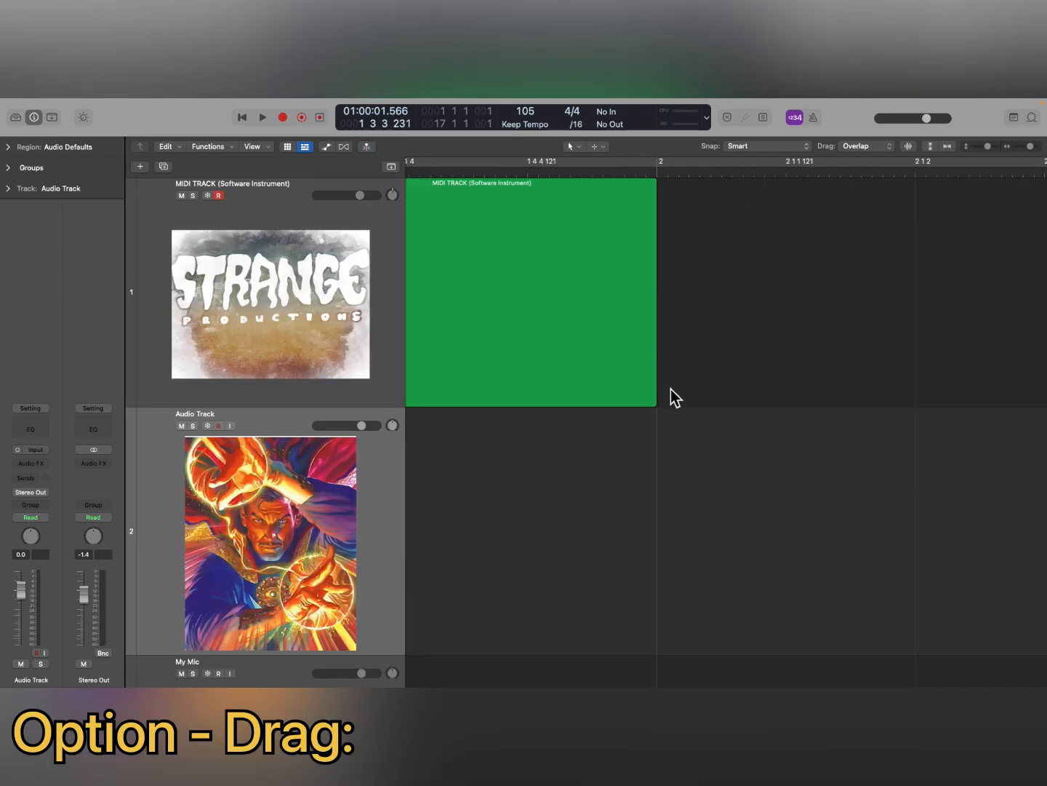
pyautogui.moveTo(632, 429); pyautogui.dragTo(698, 360)
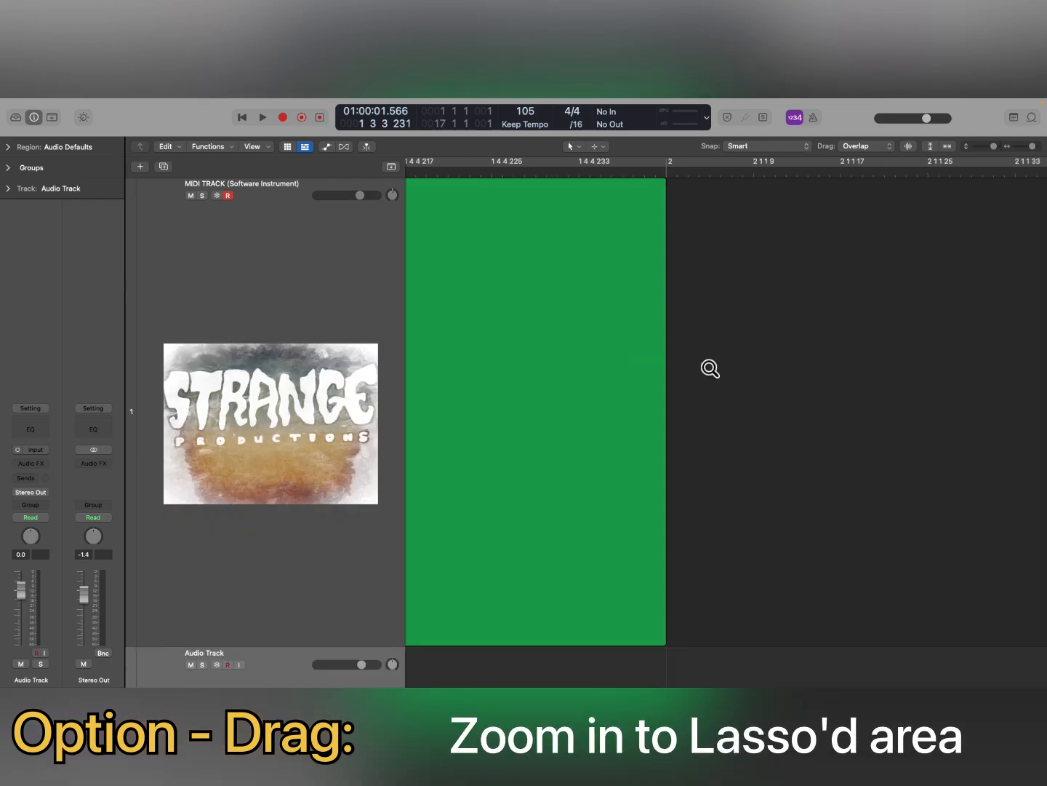
pyautogui.keyDown('alt'); pyautogui.click(702, 363); pyautogui.keyUp('alt')
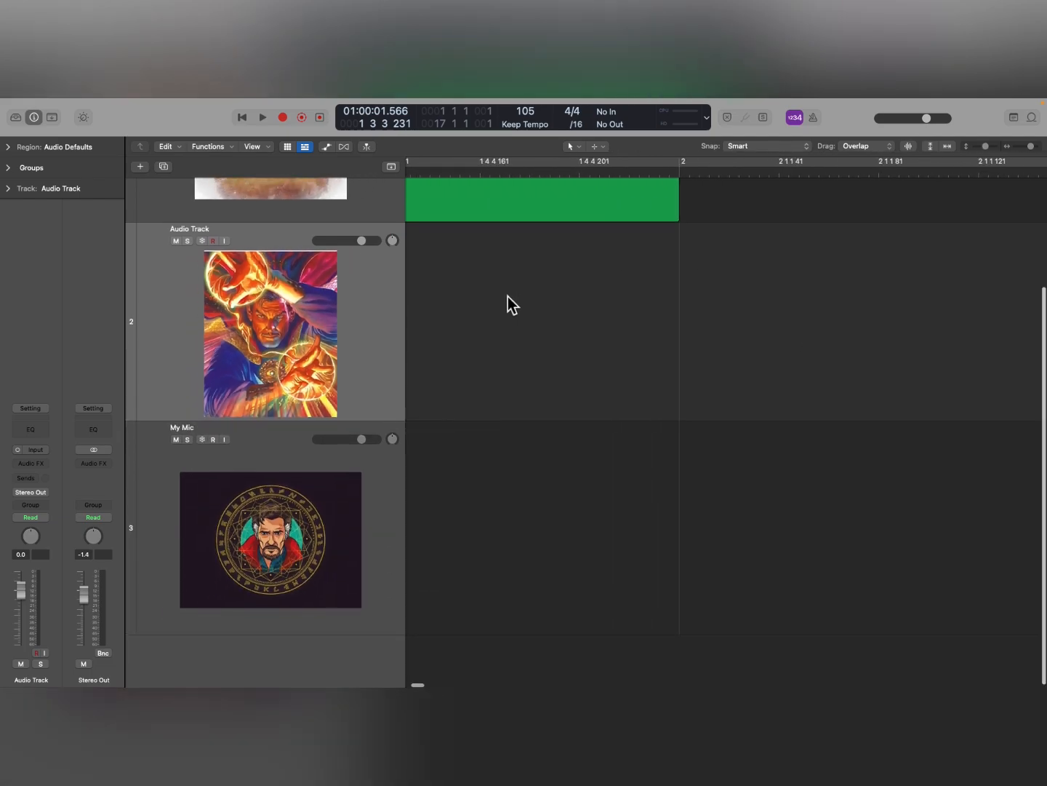
# - Place the playhead just before beat 1 3 and zoom into a lassoed area around it
pyautogui.press('super+Right')
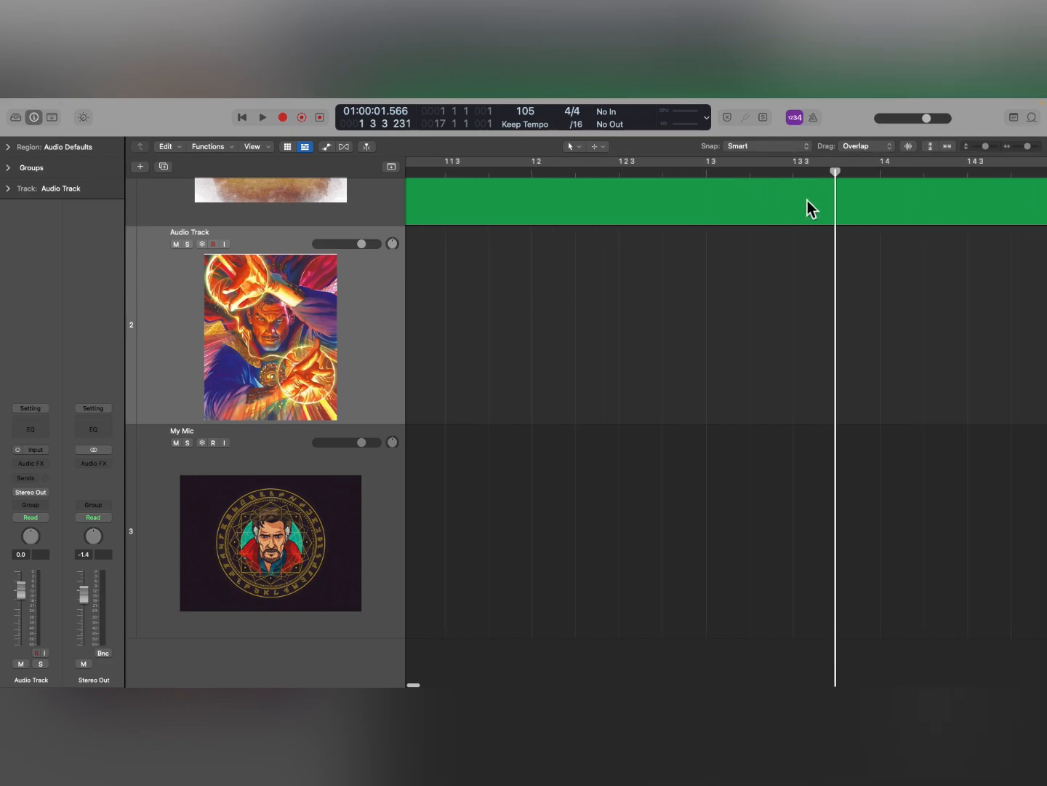
pyautogui.click(704, 174)
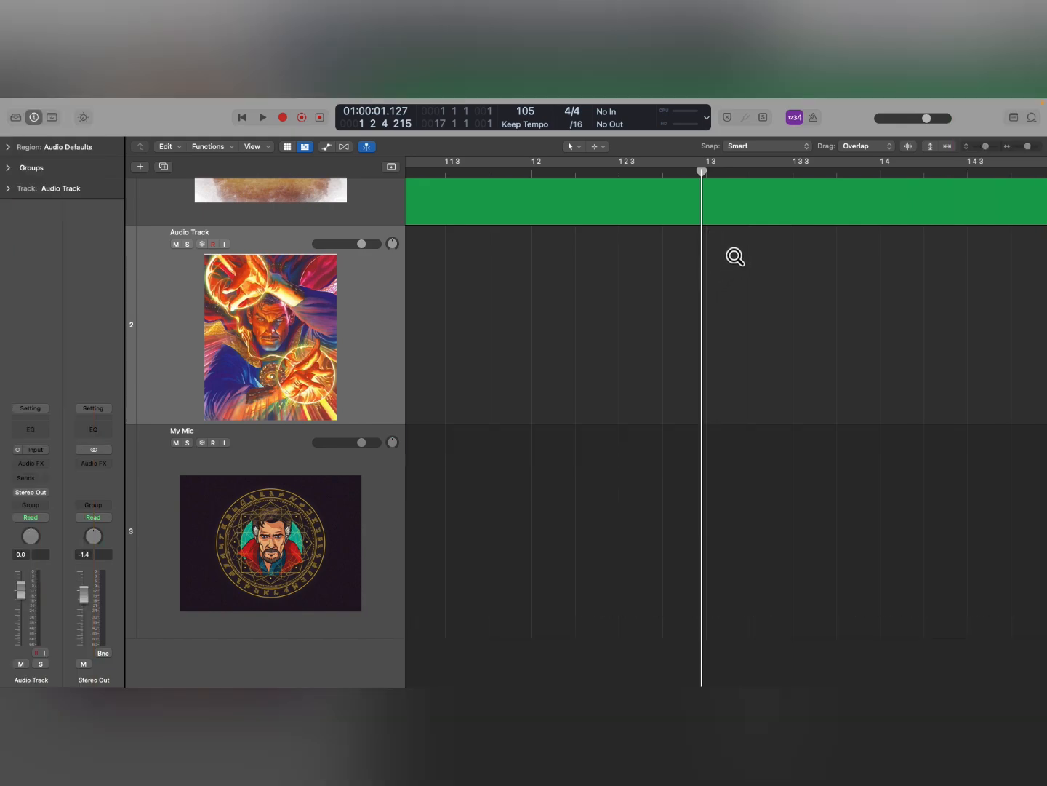
pyautogui.moveTo(721, 245); pyautogui.dragTo(684, 292)
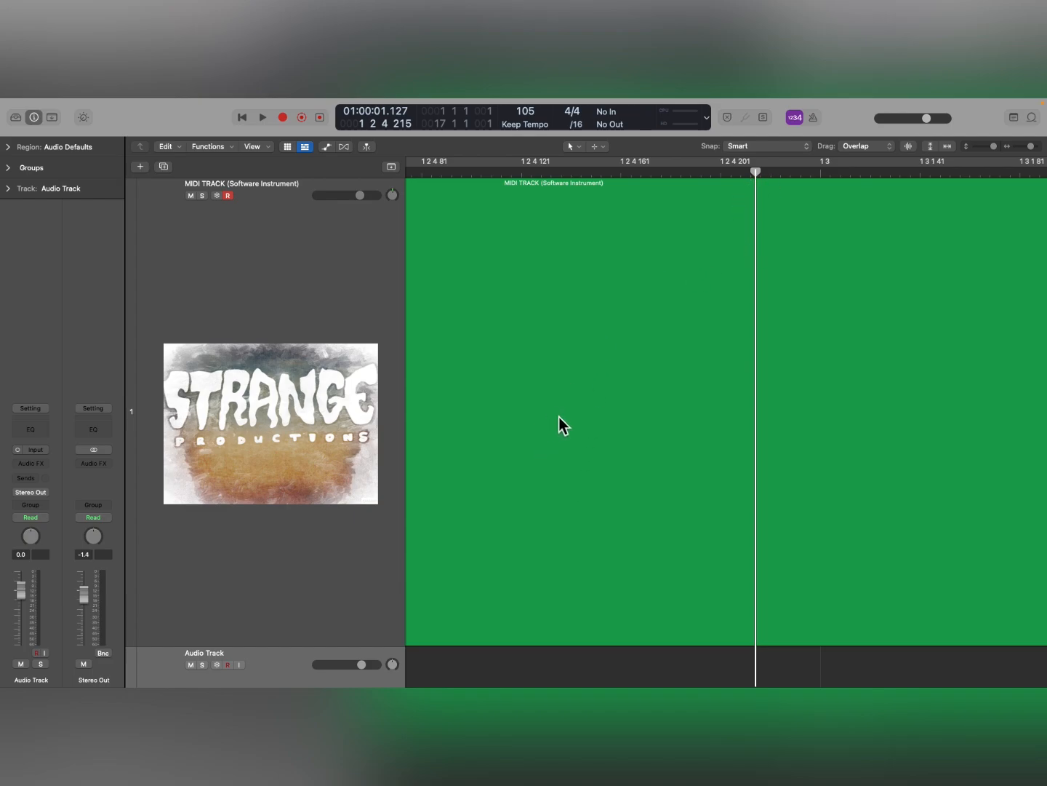
# - Zoom out horizontally and vertically until the whole MIDI region and all three tracks fit in view
pyautogui.scroll(-10, 559, 417)
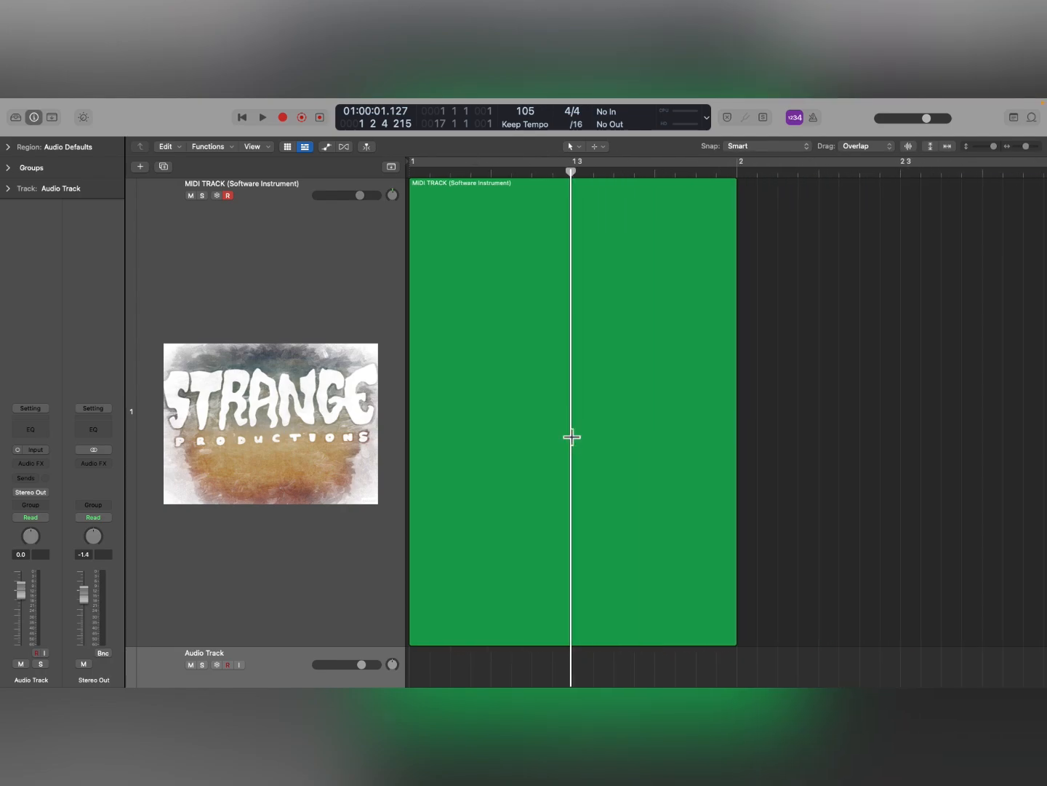
pyautogui.scroll(-3, 572, 437)
pyautogui.press('super+Up')
pyautogui.press('super+Up')
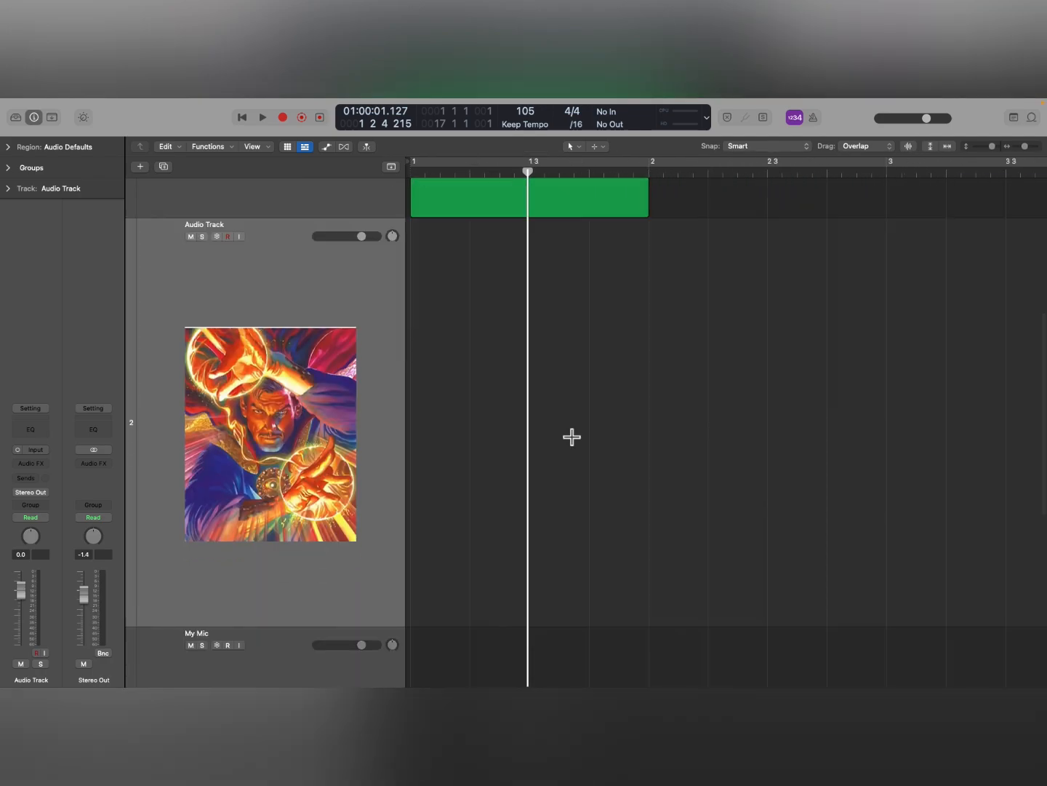
pyautogui.press('super+Down')
pyautogui.press('super+Up')
pyautogui.press('super+Up')
pyautogui.press('super+Up')
pyautogui.press('super+Up')
pyautogui.press('super+Up')
pyautogui.press('super+Up')
pyautogui.press('super+Up')
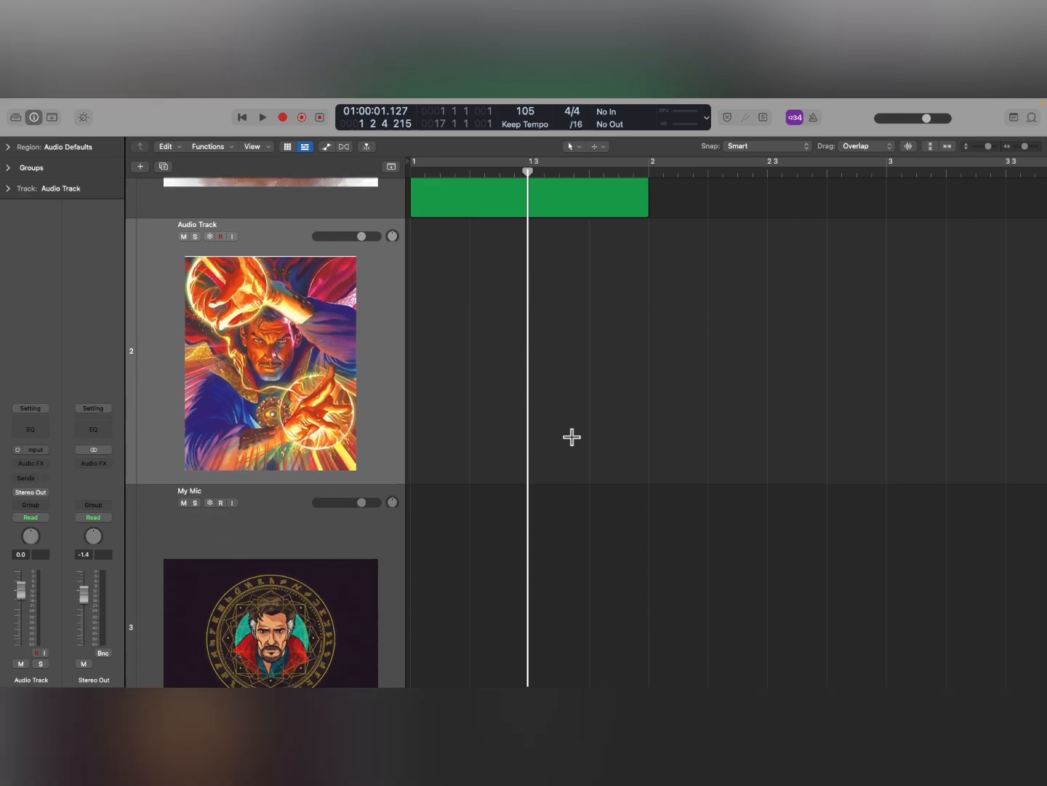
pyautogui.press('super+Up')
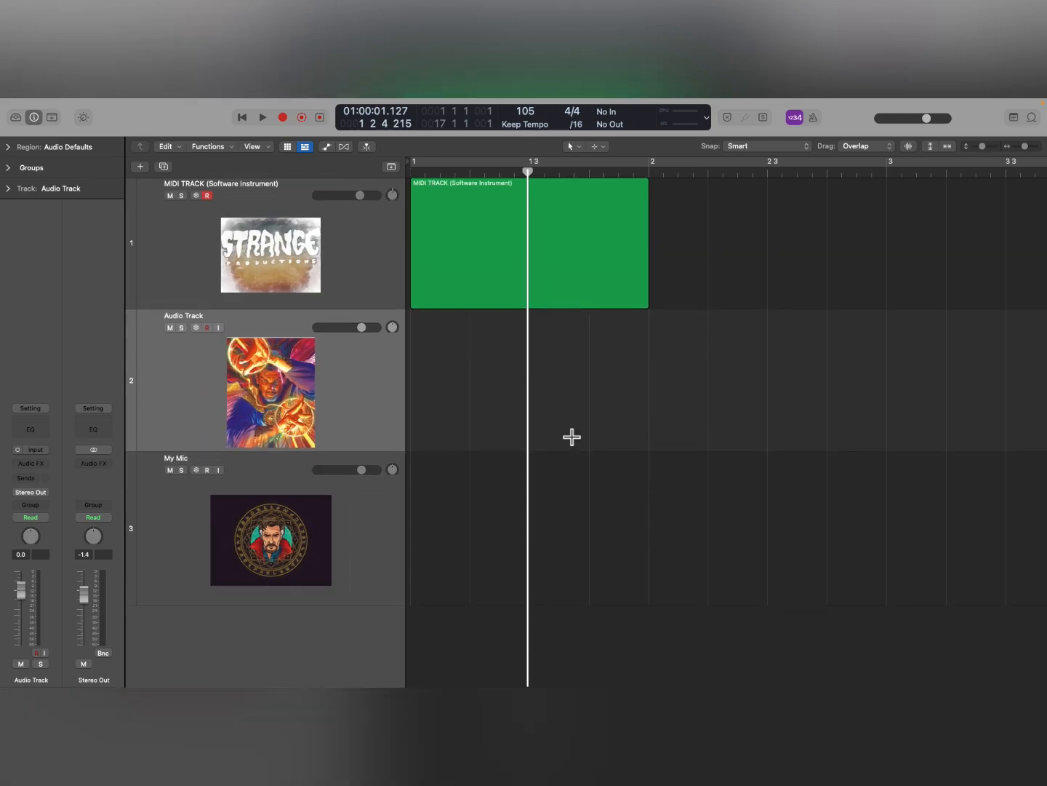
pyautogui.press('super+Up')
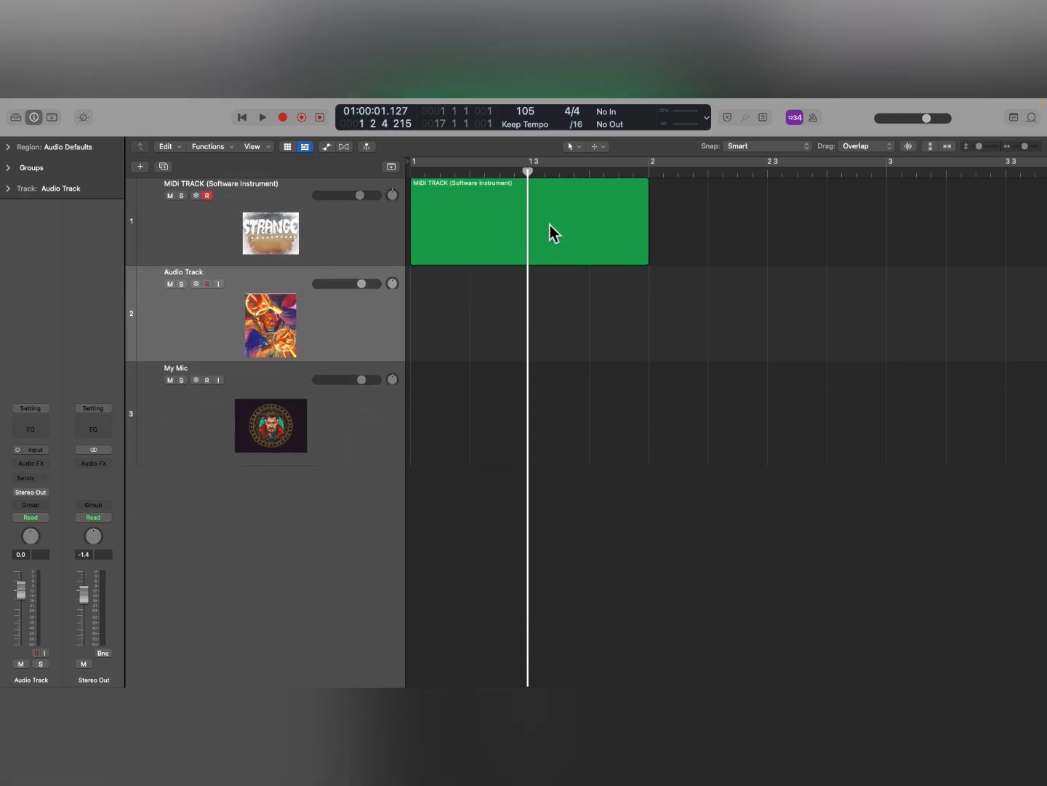
# - Select and deselect the MIDI region, and zoom to fit all regions in the tracks area
pyautogui.click(550, 232)
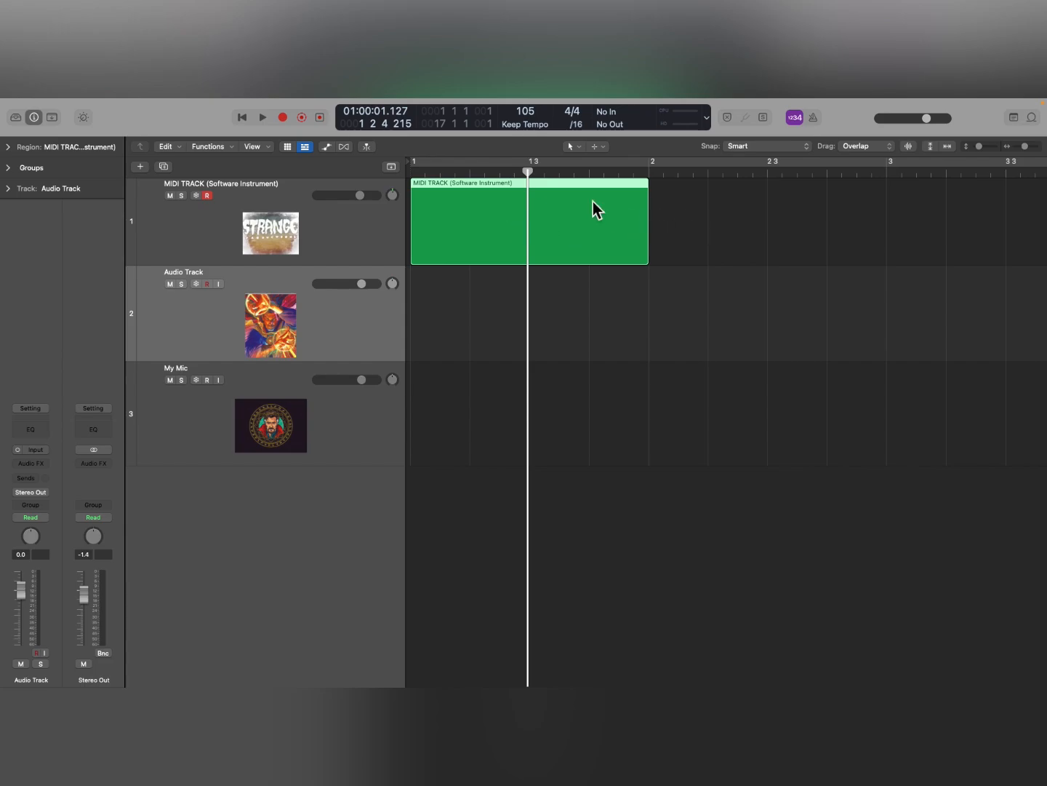
pyautogui.click(692, 294)
pyautogui.press('z')
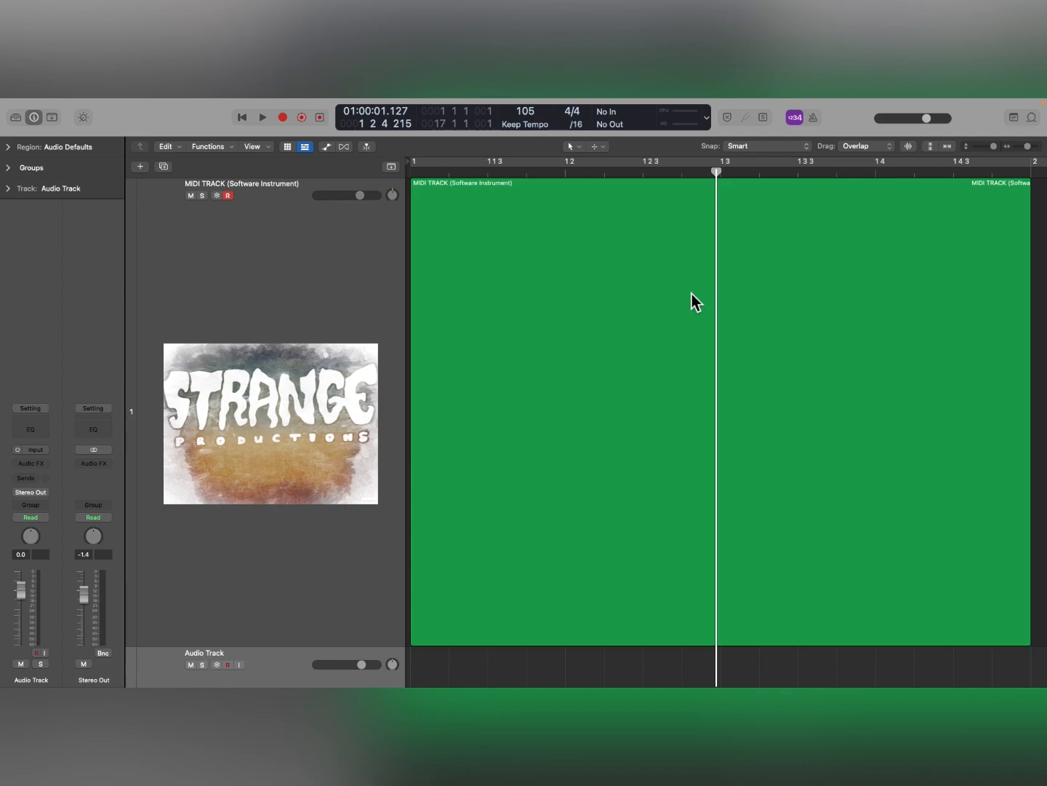
# - Turn on vertical and horizontal auto zoom for the tracks area
pyautogui.click(930, 147)
pyautogui.click(946, 148)
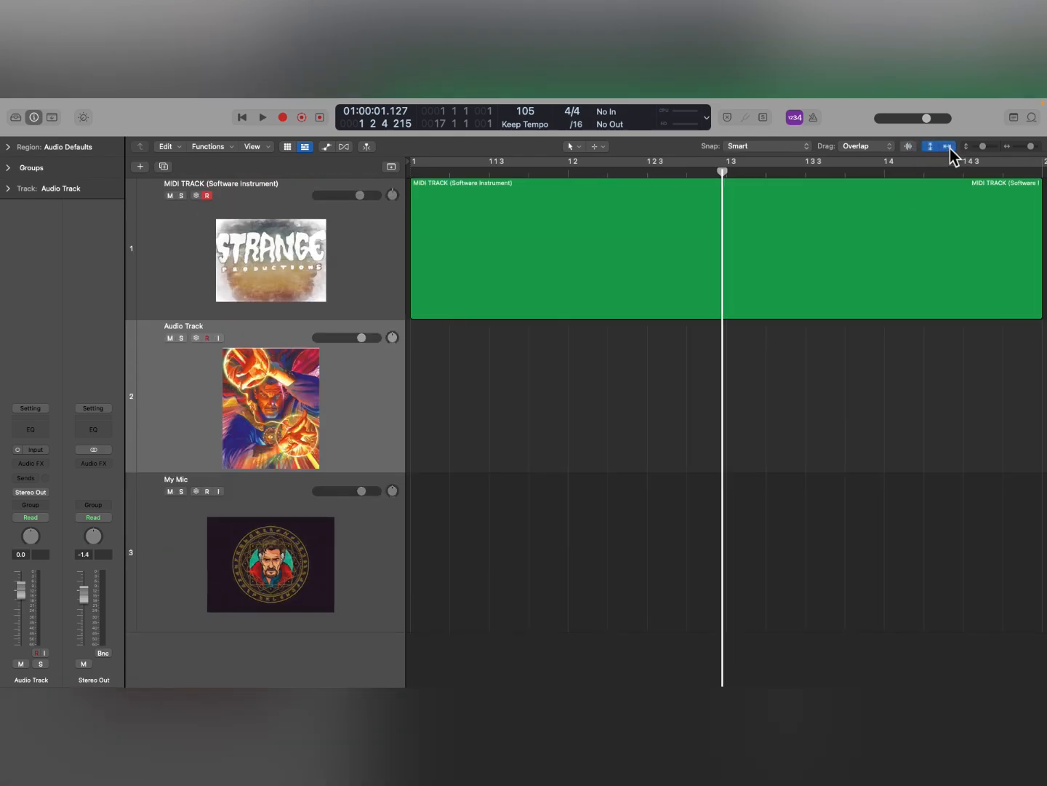
pyautogui.click(932, 148)
pyautogui.click(932, 147)
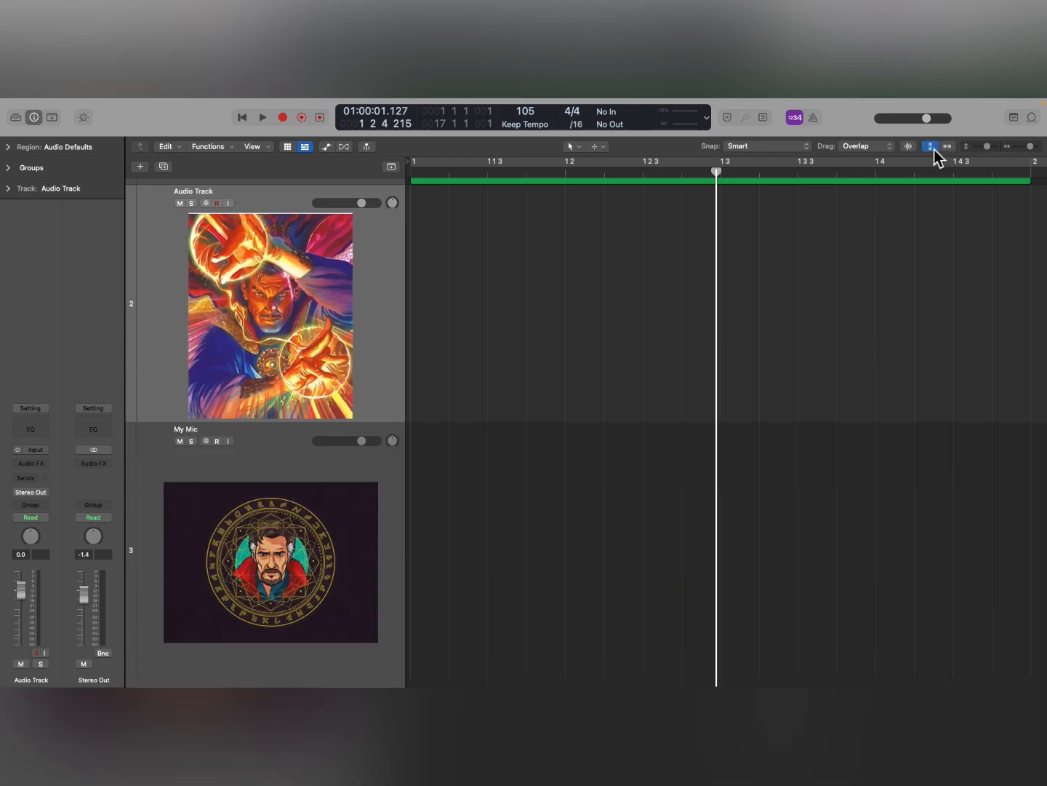
pyautogui.click(947, 146)
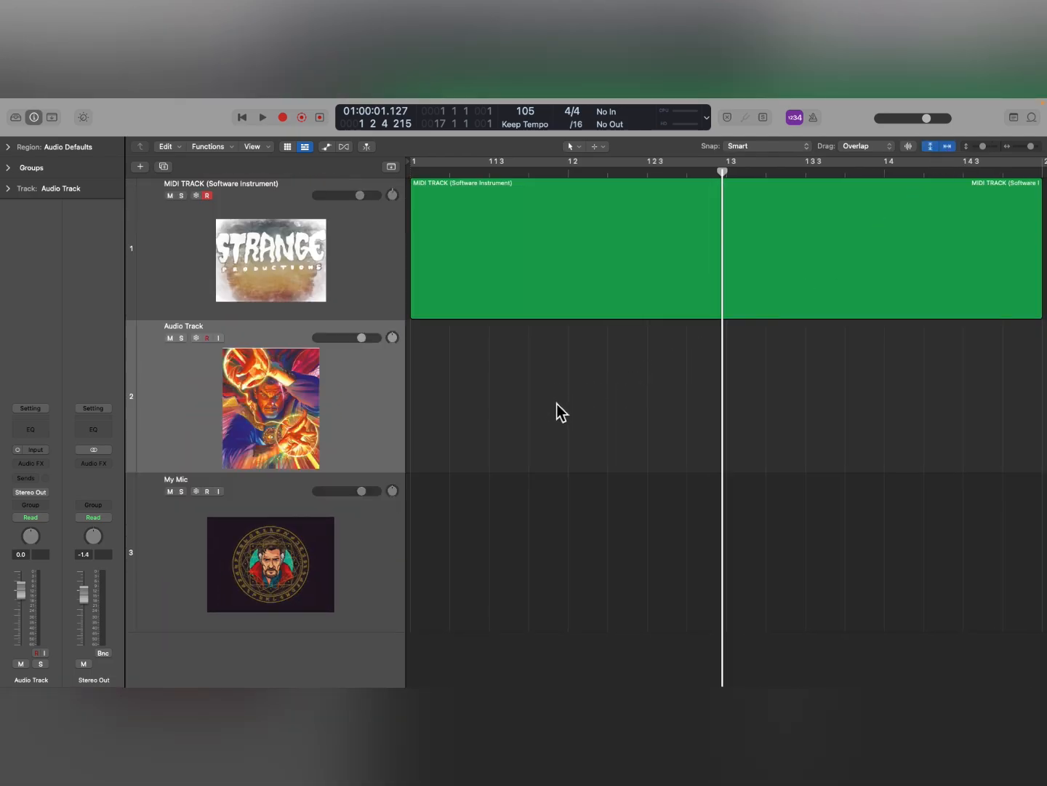
# - Override auto zoom by manually reducing the track height and zooming the timeline out and in
pyautogui.press('super+Up')
pyautogui.press('super+Left')
pyautogui.press('super+Right')
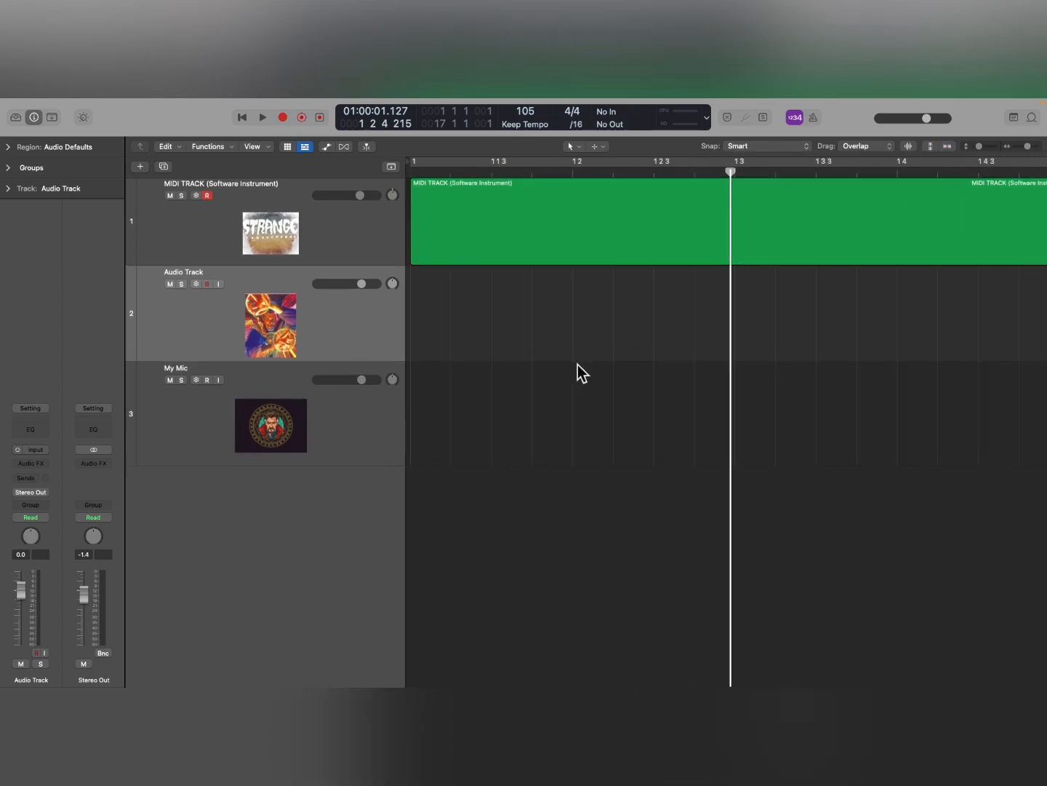
# - Clear the MIDI region selection after zooming on it, and zoom to fit all regions
pyautogui.press('z')
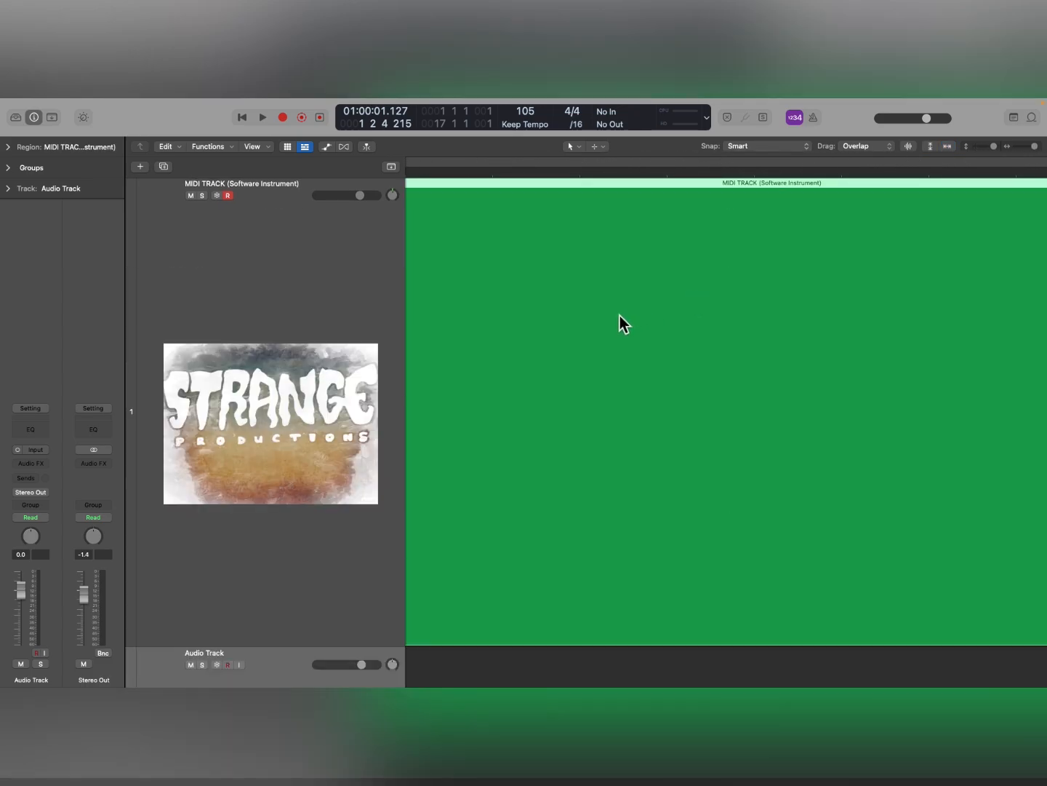
pyautogui.click(474, 665)
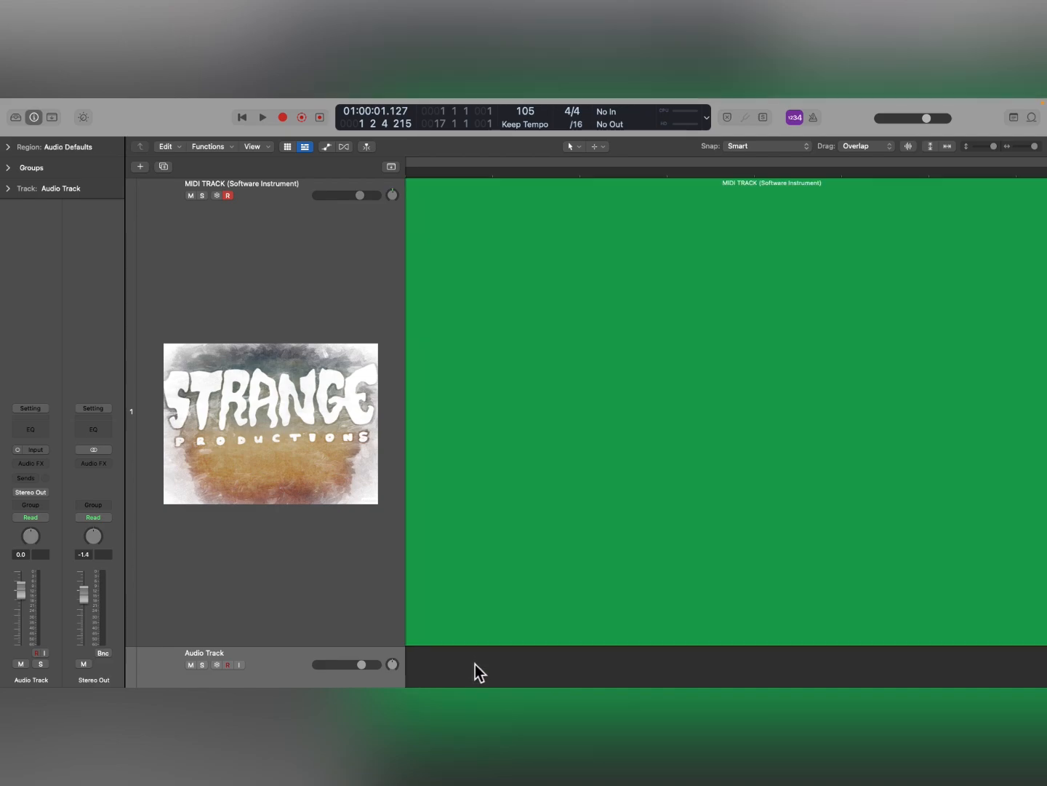
pyautogui.press('z')
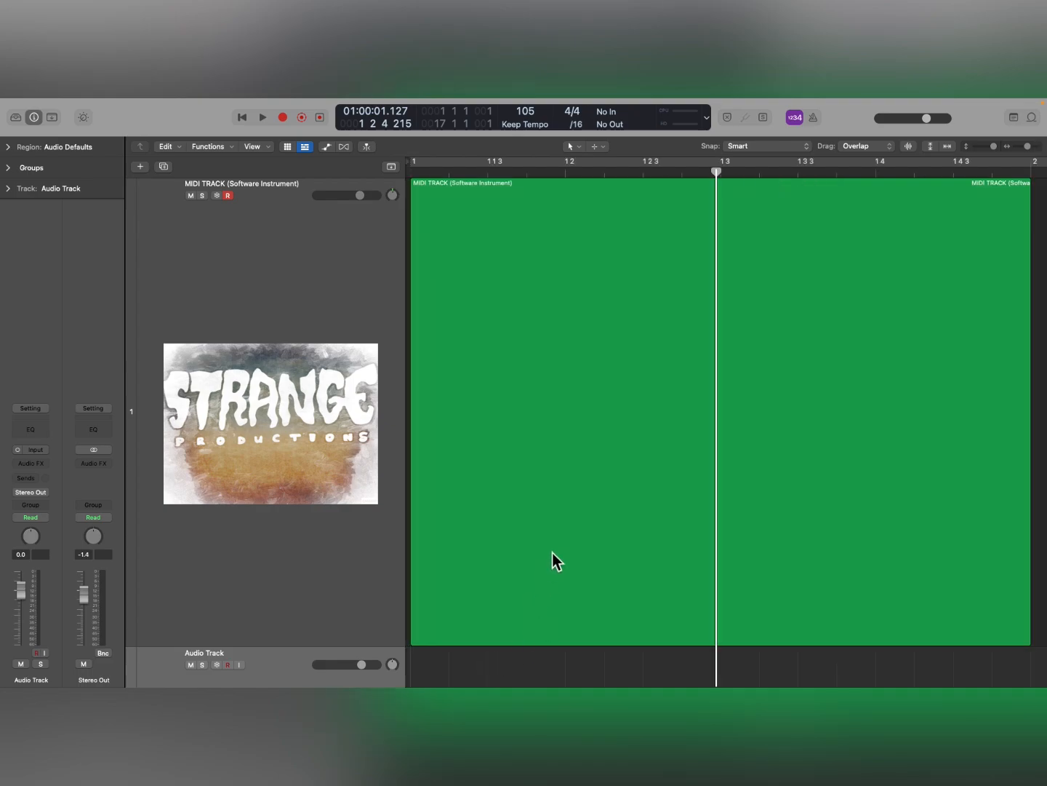
# - Zoom the timeline out to about 37 bars and toggle Zoom to Fit on the selected MIDI region repeatedly
pyautogui.press('super+Left')
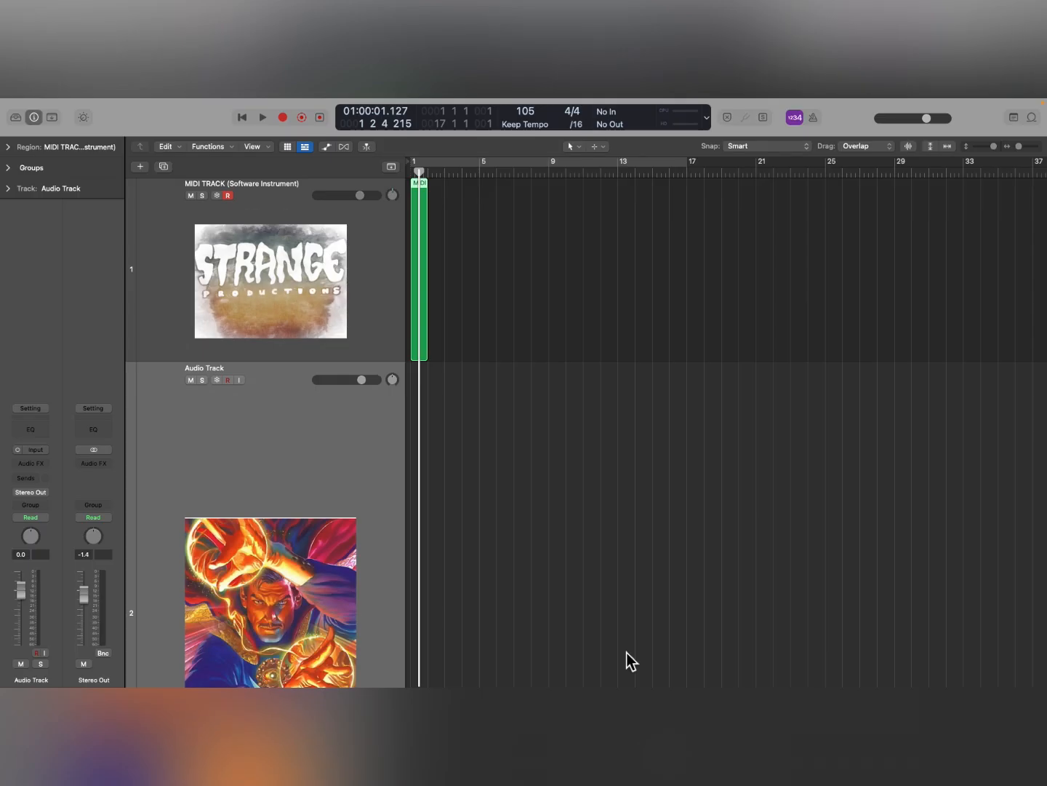
pyautogui.press('z')
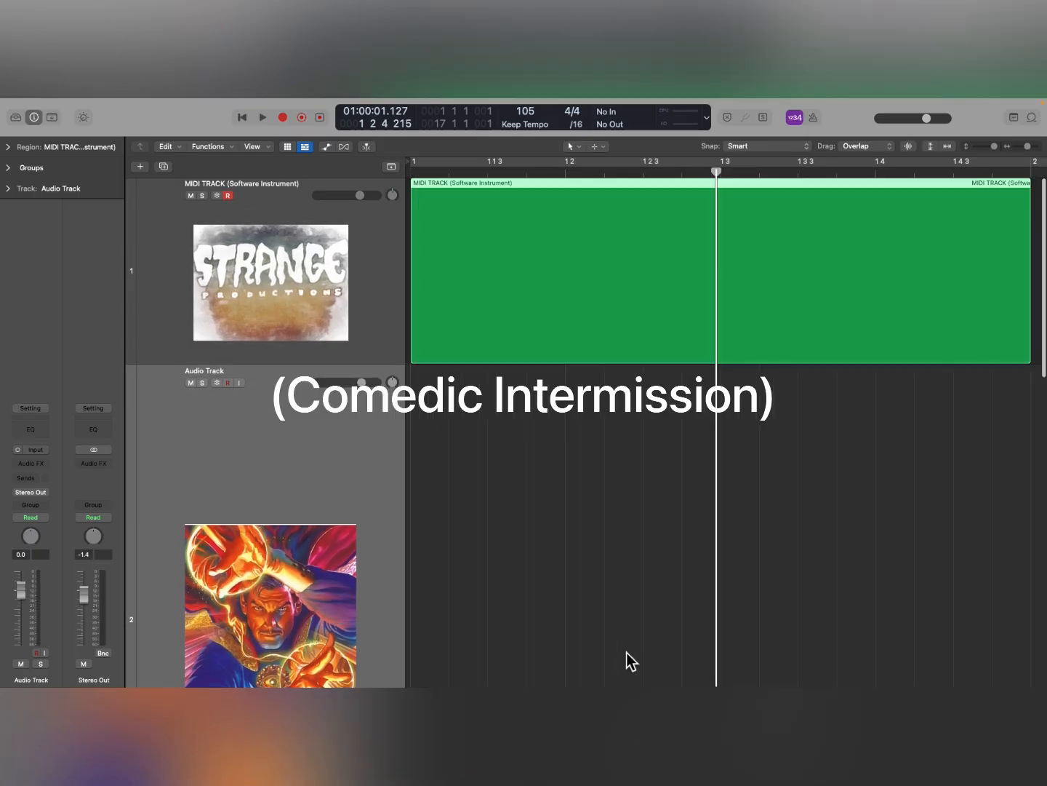
pyautogui.press('z')
pyautogui.press('z')
pyautogui.press('z')
pyautogui.press('z')
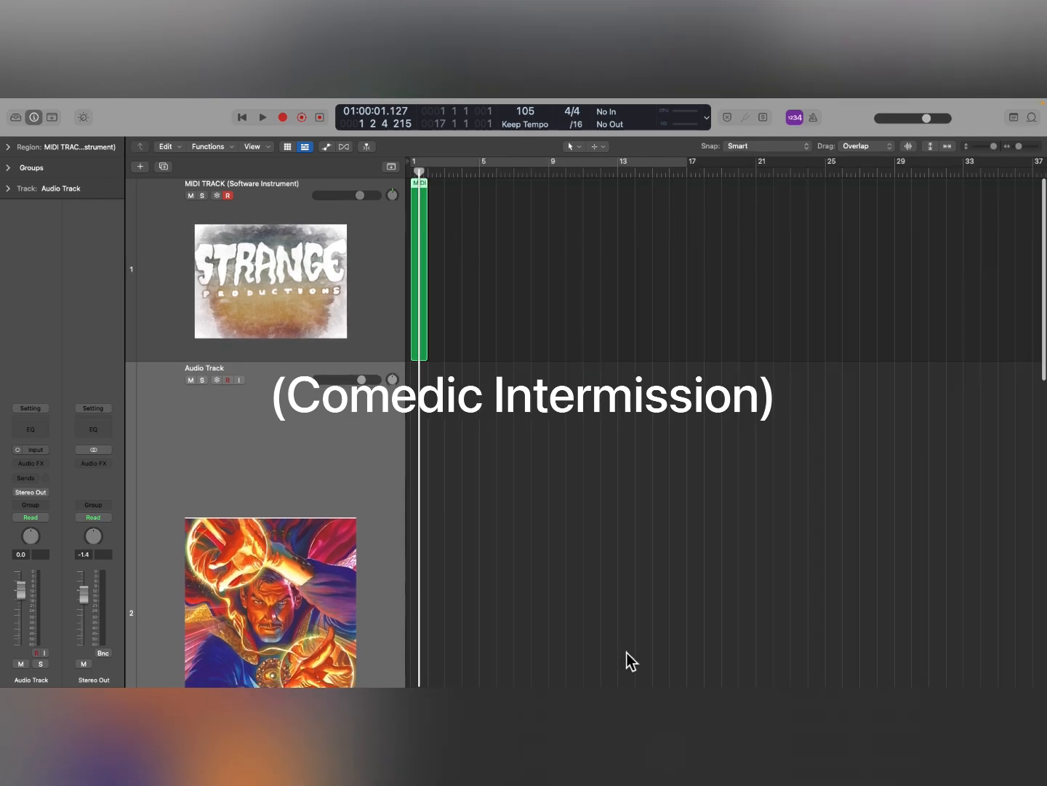
# - Keep toggling Zoom to Fit on the selected MIDI region, ending with the timeline showing about eight bars
pyautogui.press('z')
pyautogui.press('z')
pyautogui.press('z')
pyautogui.press('z')
pyautogui.press('z')
pyautogui.press('z')
pyautogui.press('z')
pyautogui.press('z')
pyautogui.press('z')
pyautogui.press('z')
pyautogui.press('z')
pyautogui.press('z')
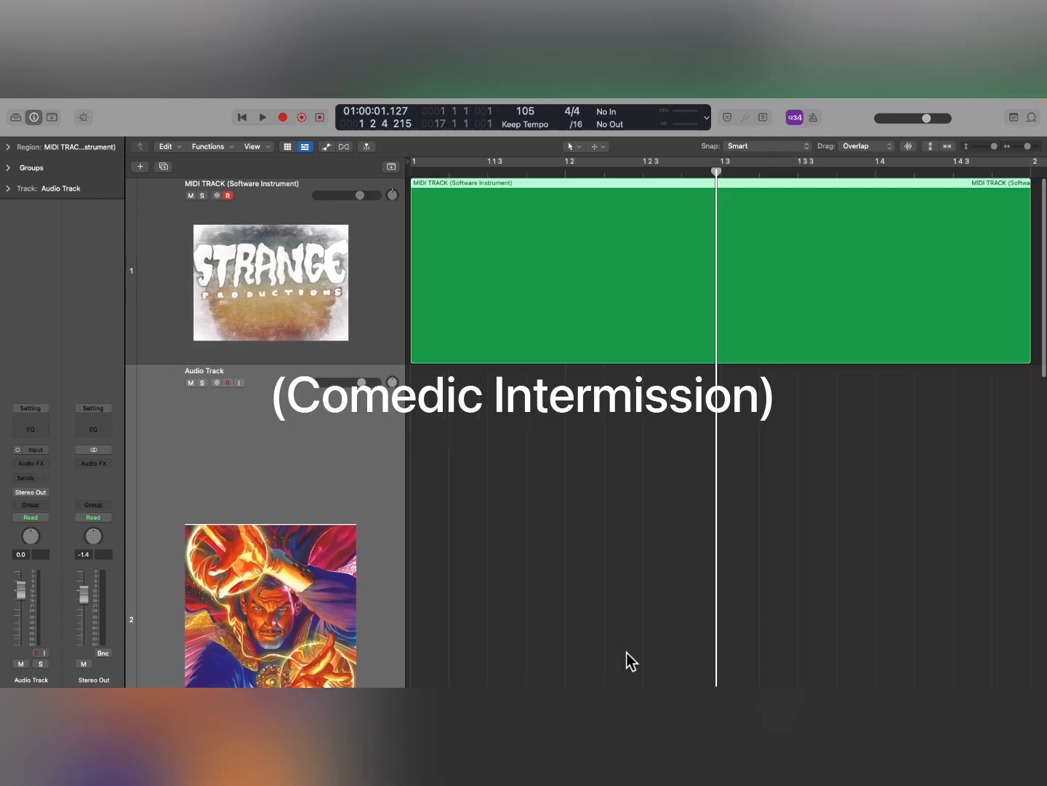
pyautogui.press('z')
pyautogui.press('z')
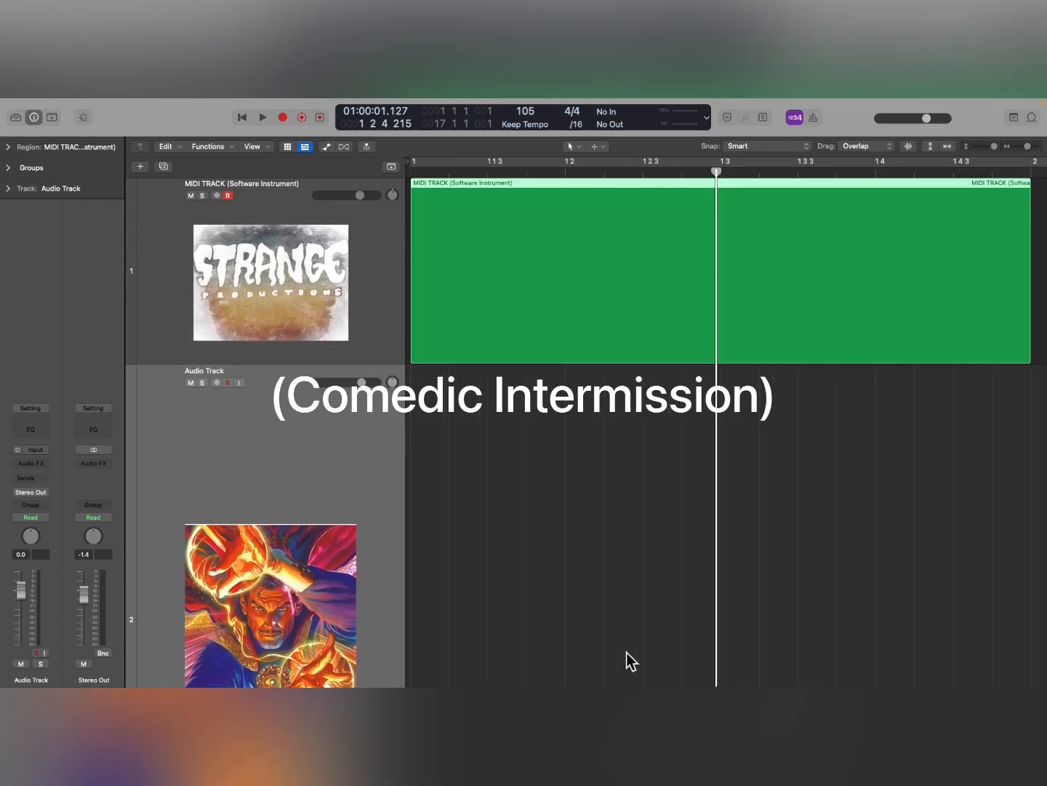
pyautogui.press('z')
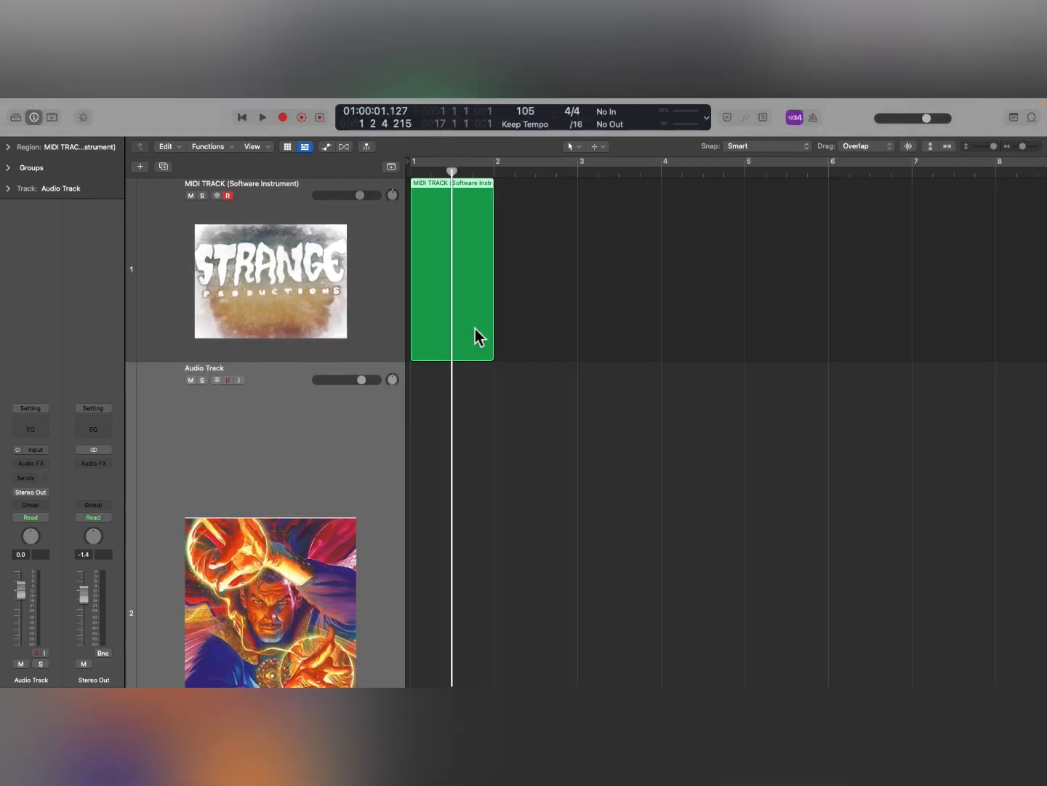
pyautogui.press('z')
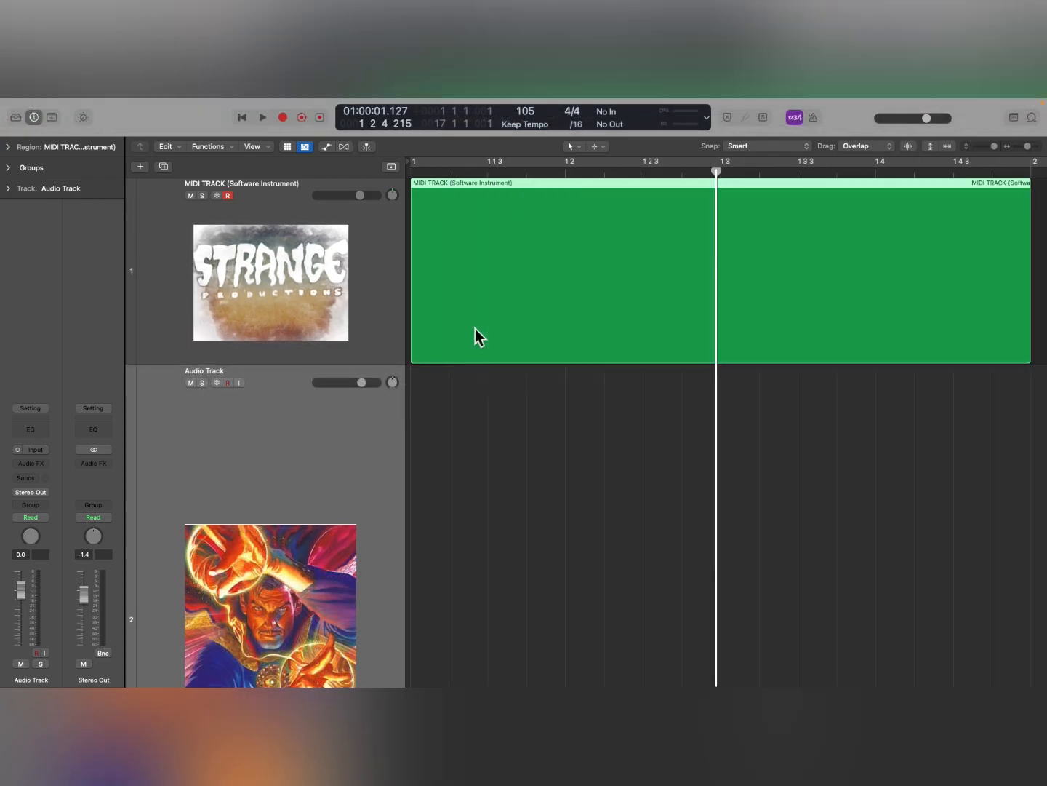
pyautogui.press('z')
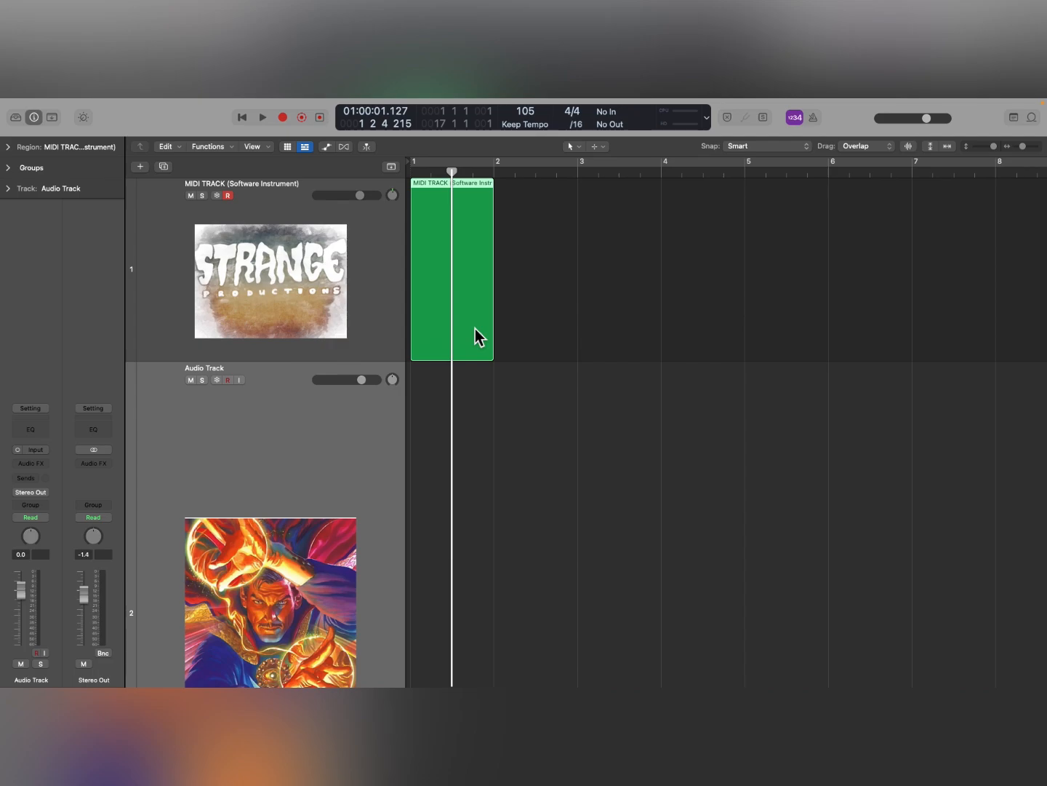
# - Select the Audio Track, My Mic and MIDI track headers in turn to demonstrate auto track zoom, finishing on the Audio Track
pyautogui.moveTo(935, 105)
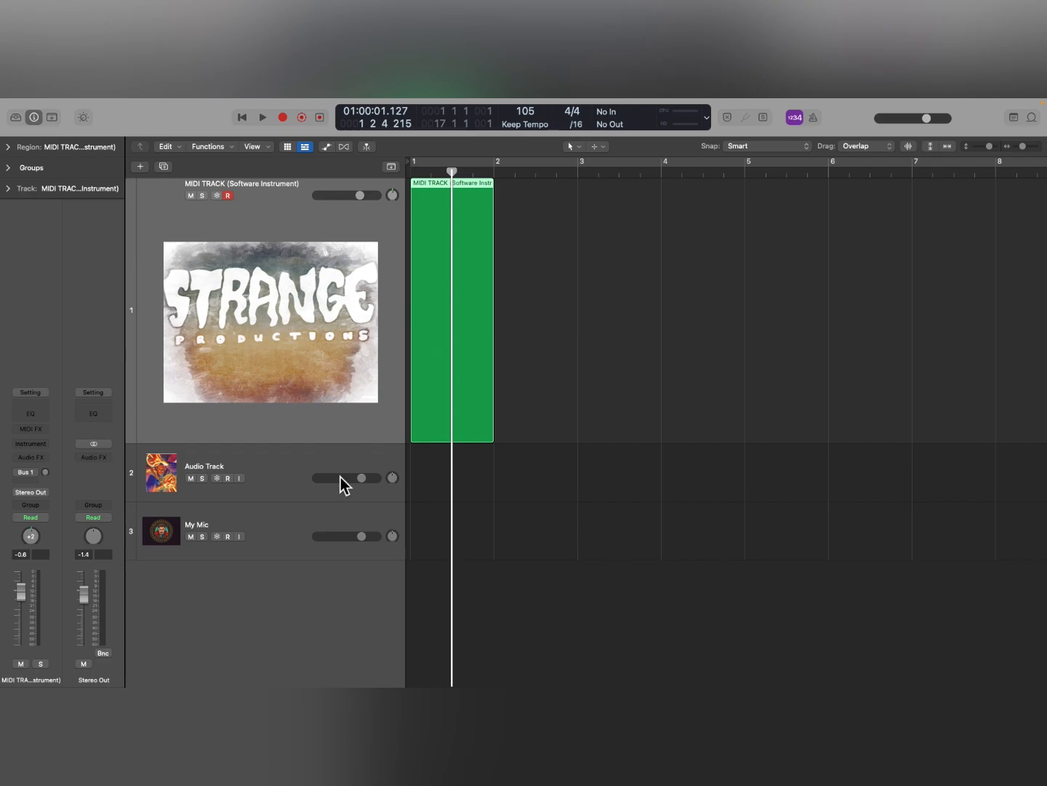
pyautogui.click(297, 469)
pyautogui.click(281, 537)
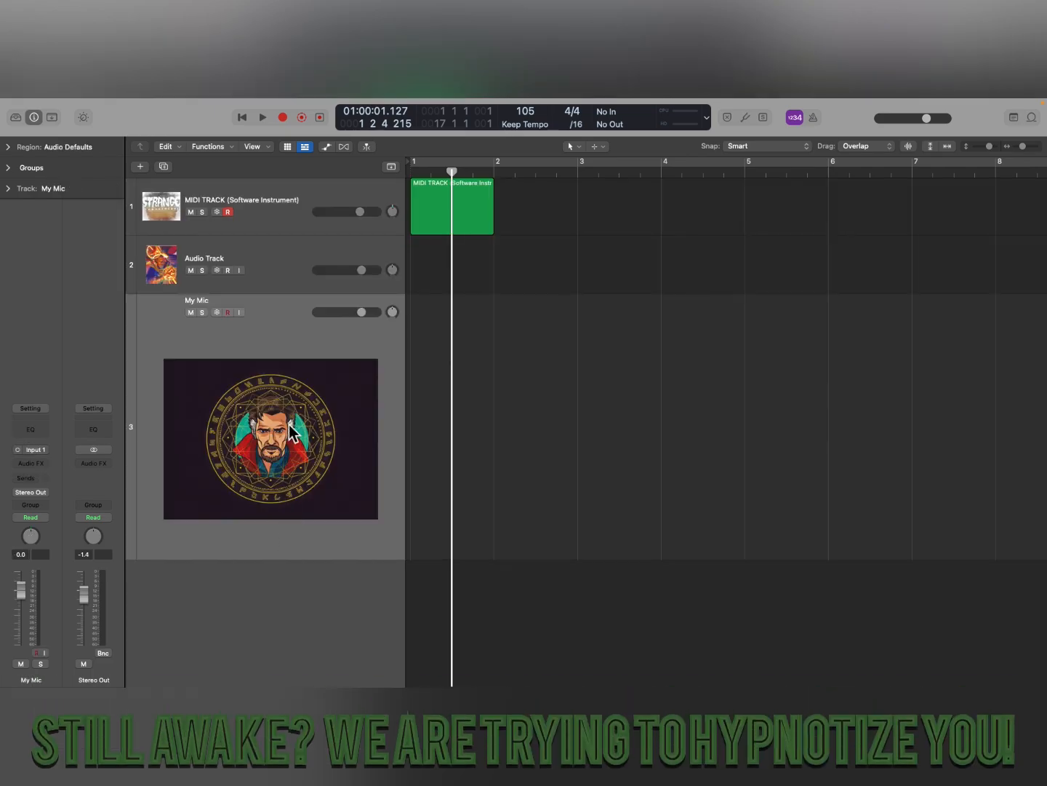
pyautogui.click(291, 275)
pyautogui.click(276, 212)
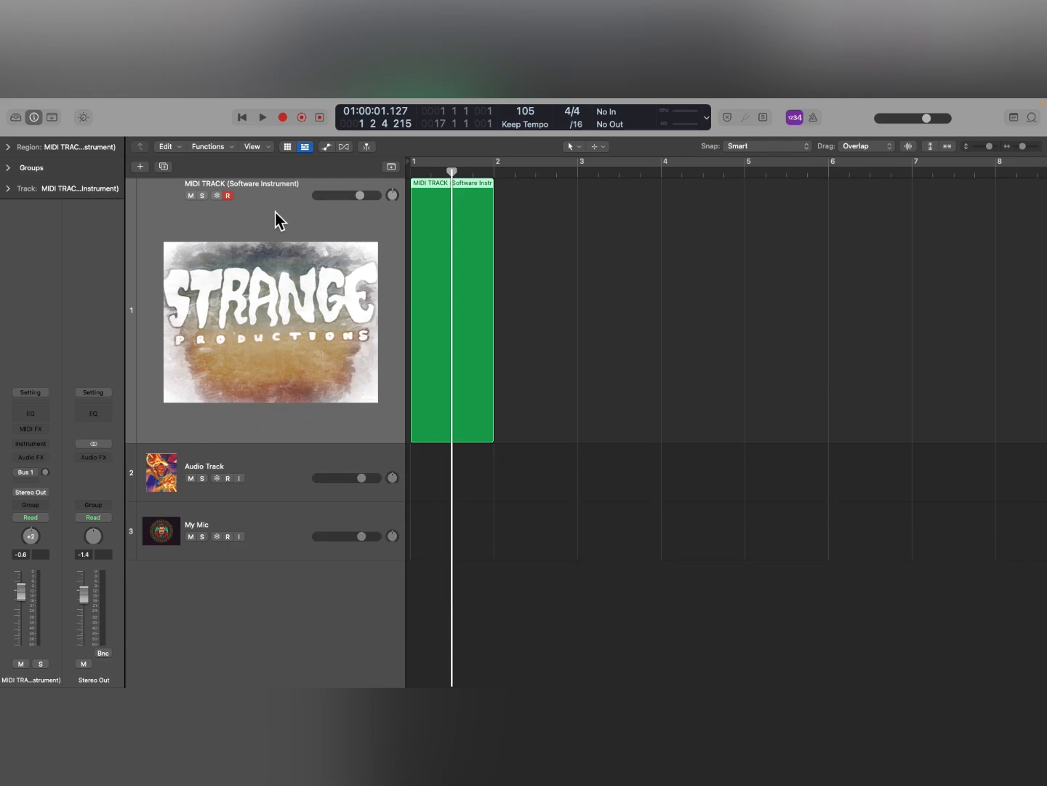
pyautogui.click(275, 473)
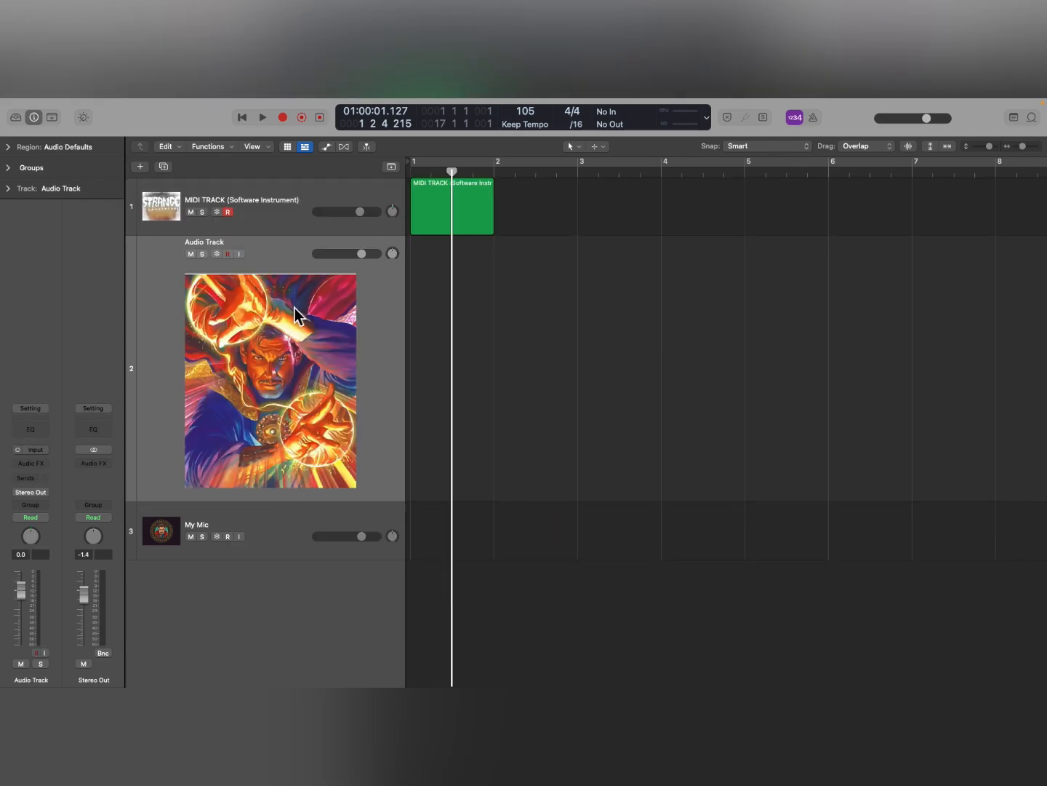
pyautogui.click(286, 271)
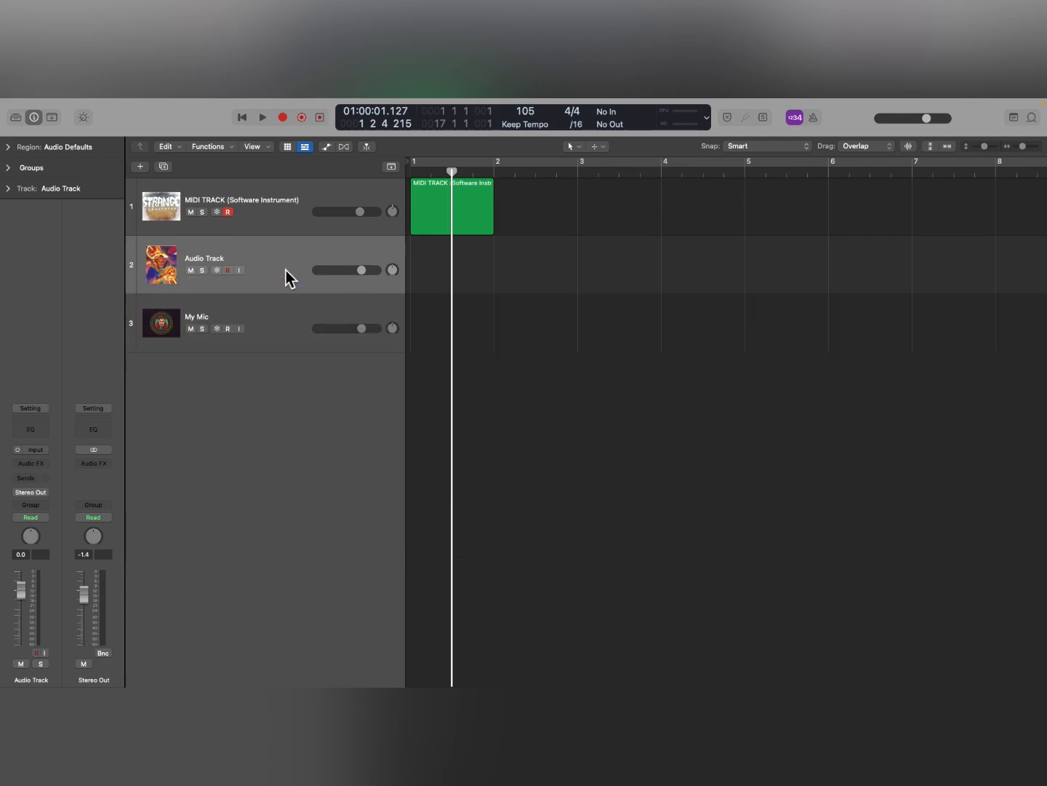
# - Toggle individual track zoom on the selected Audio Track repeatedly, leaving it at normal height
pyautogui.hotkey('ctrl', 'z')
pyautogui.hotkey('ctrl', 'z')
pyautogui.hotkey('ctrl', 'z')
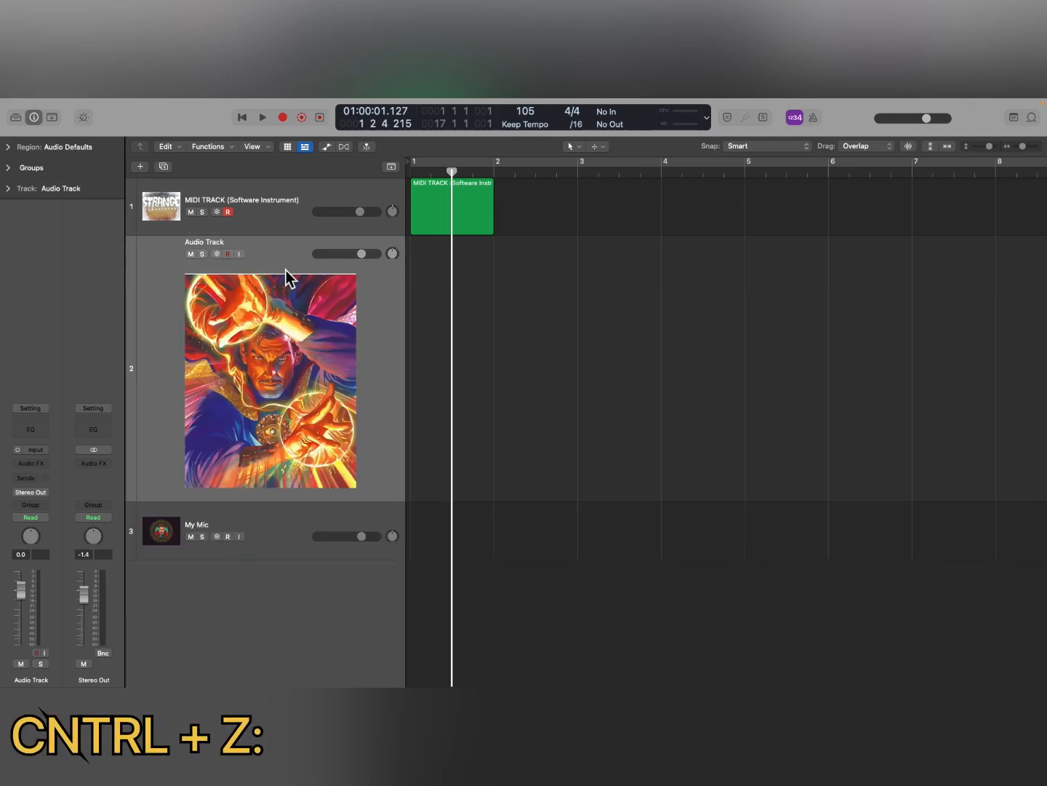
pyautogui.hotkey('ctrl', 'z')
pyautogui.hotkey('ctrl', 'z')
pyautogui.hotkey('ctrl', 'z')
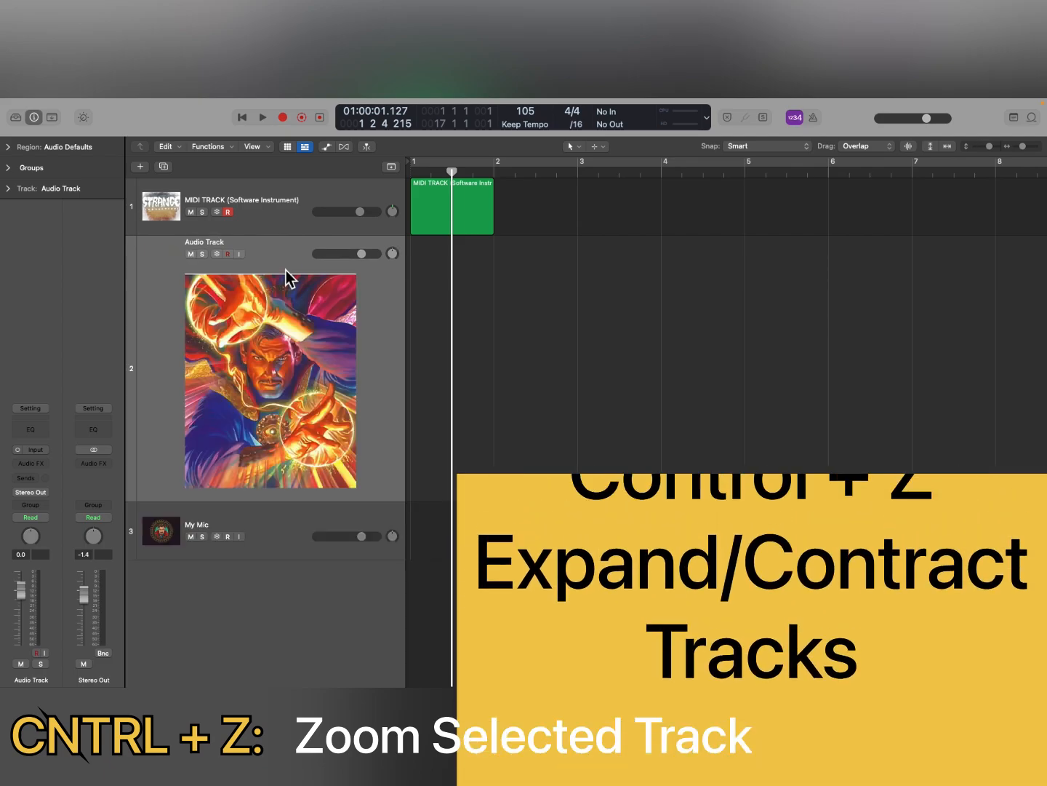
pyautogui.hotkey('ctrl', 'z')
pyautogui.hotkey('ctrl', 'z')
pyautogui.hotkey('ctrl', 'z')
pyautogui.hotkey('ctrl', 'z')
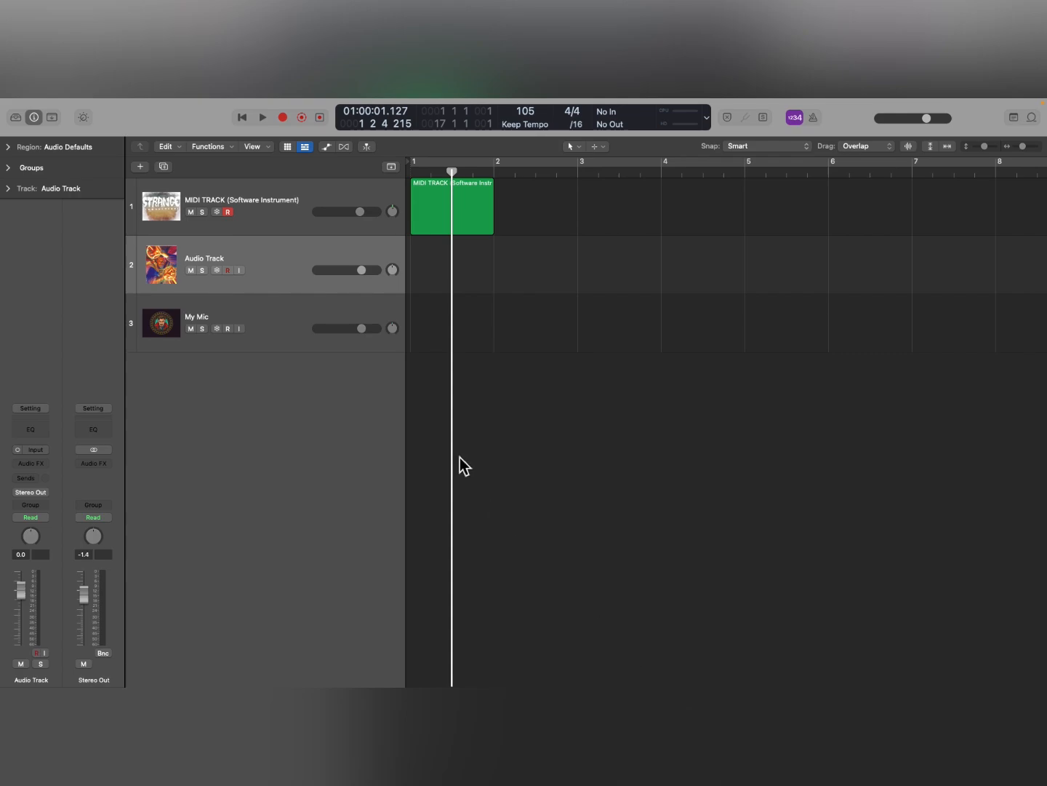
# - Select the My Mic track and toggle its individual track zoom on and off
pyautogui.click(284, 321)
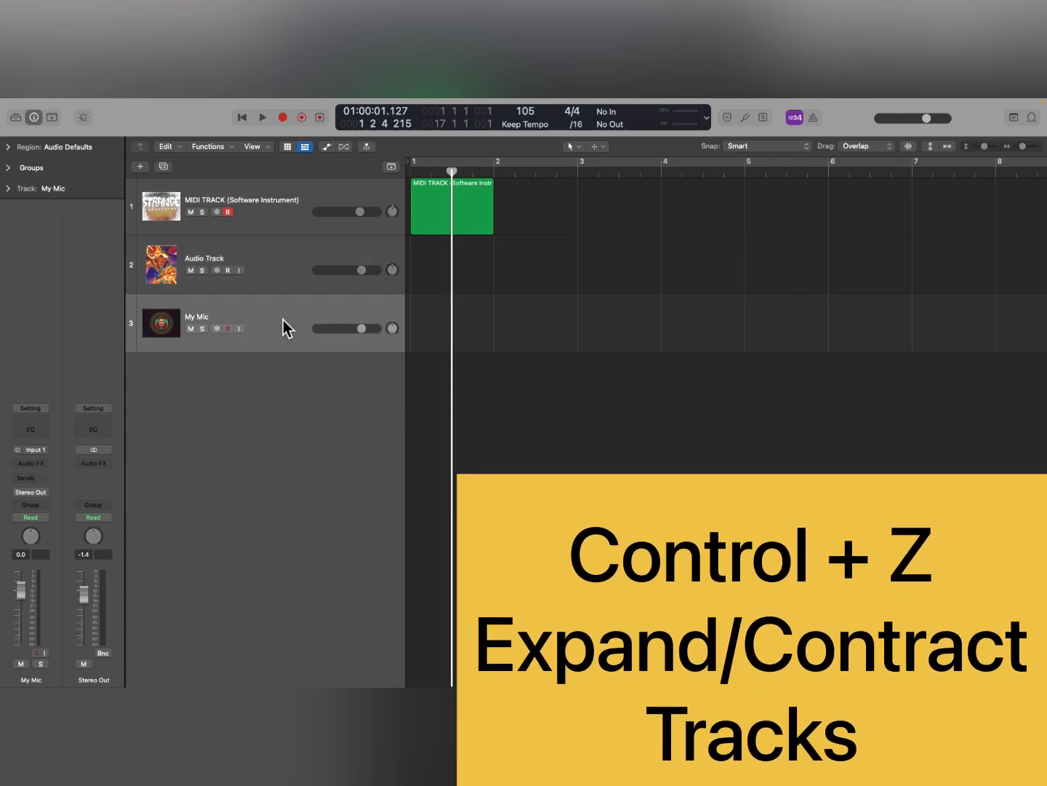
pyautogui.hotkey('ctrl', 'z')
pyautogui.hotkey('ctrl', 'z')
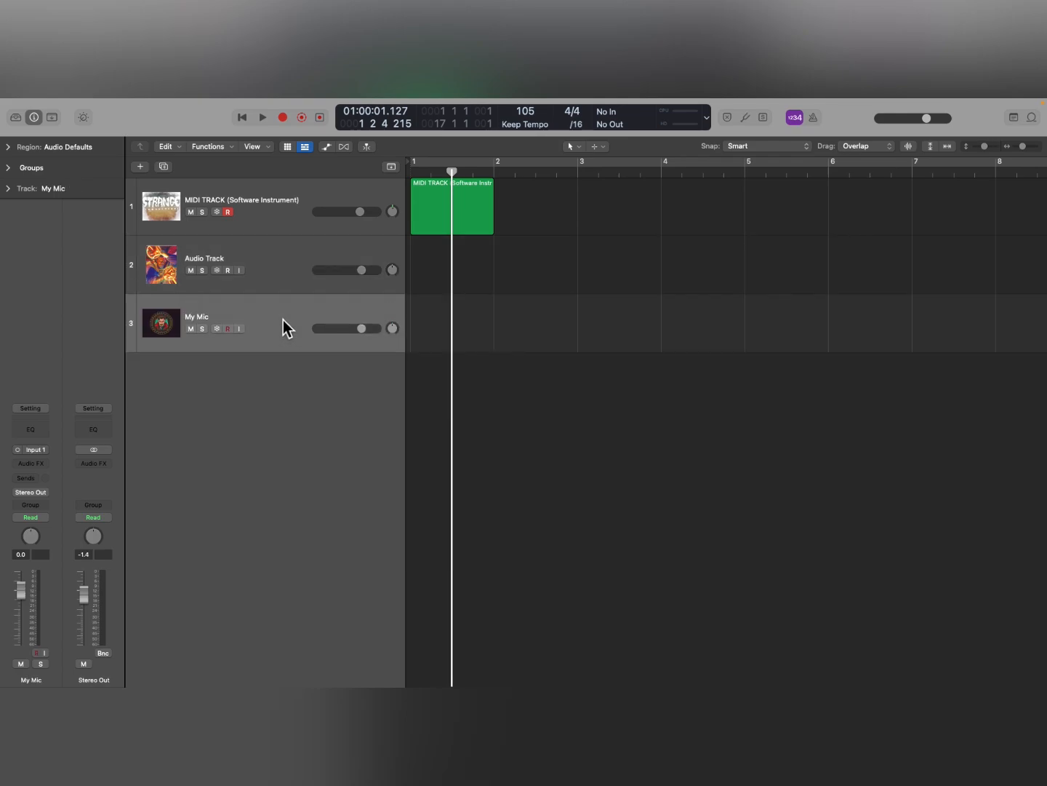
# - Select the MIDI track and toggle its individual track zoom several times, leaving it at normal height
pyautogui.click(273, 218)
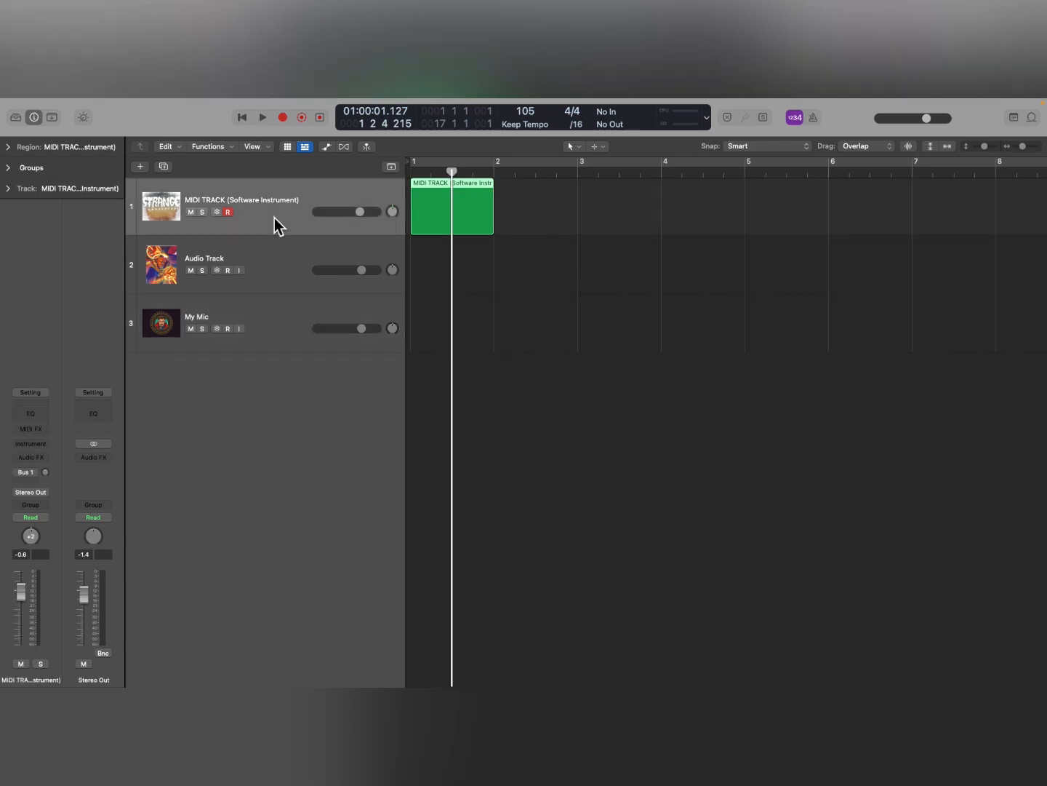
pyautogui.hotkey('ctrl', 'z')
pyautogui.hotkey('ctrl', 'z')
pyautogui.hotkey('ctrl', 'z')
pyautogui.hotkey('ctrl', 'z')
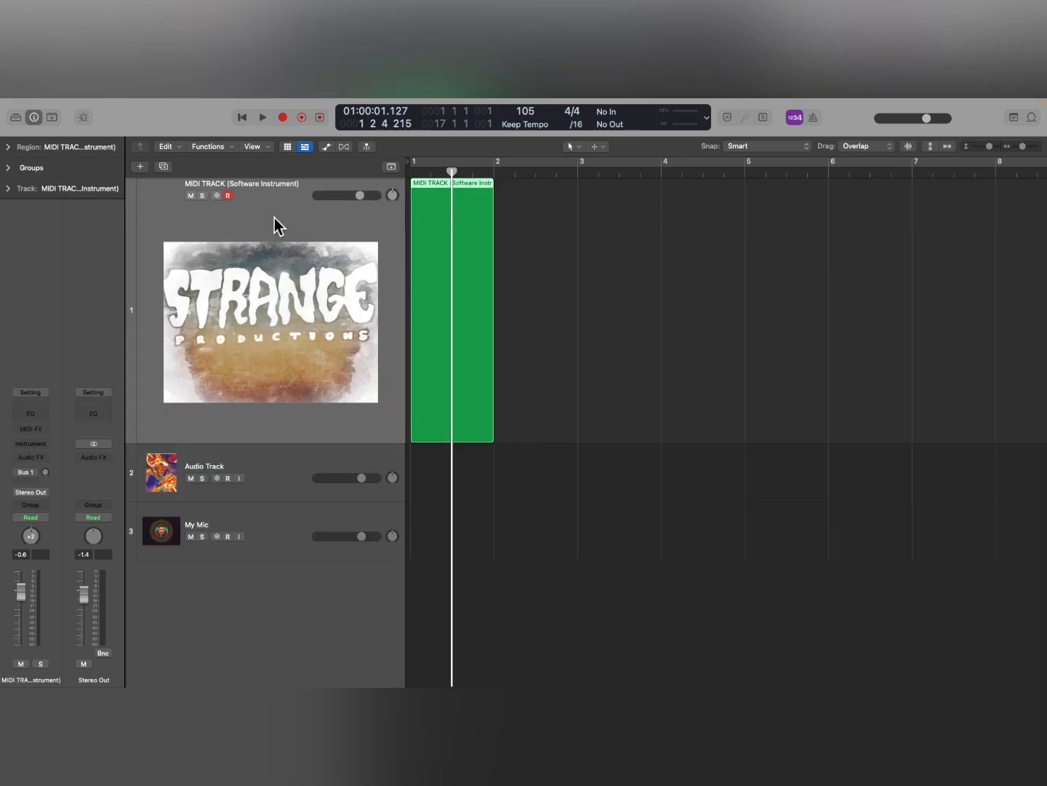
pyautogui.hotkey('ctrl', 'z')
pyautogui.hotkey('ctrl', 'z')
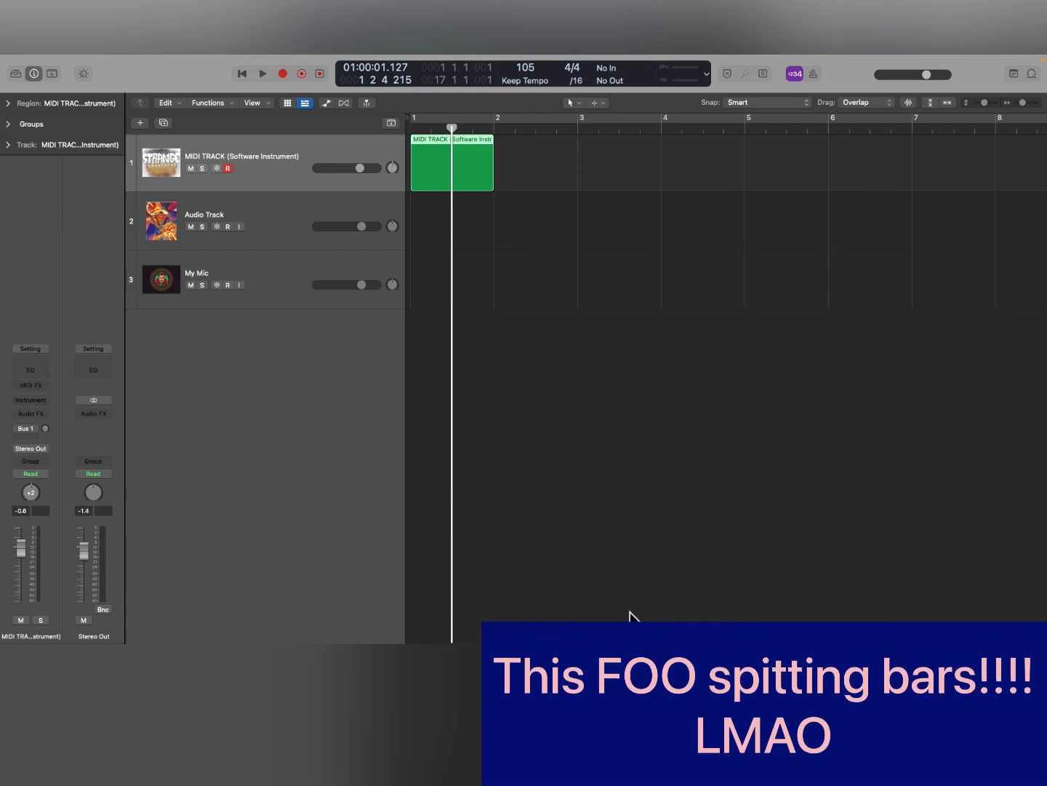
# - Show the Live Loops grid beside the tracks area, toggling its display repeatedly and leaving it open
pyautogui.hotkey('alt', 'b')
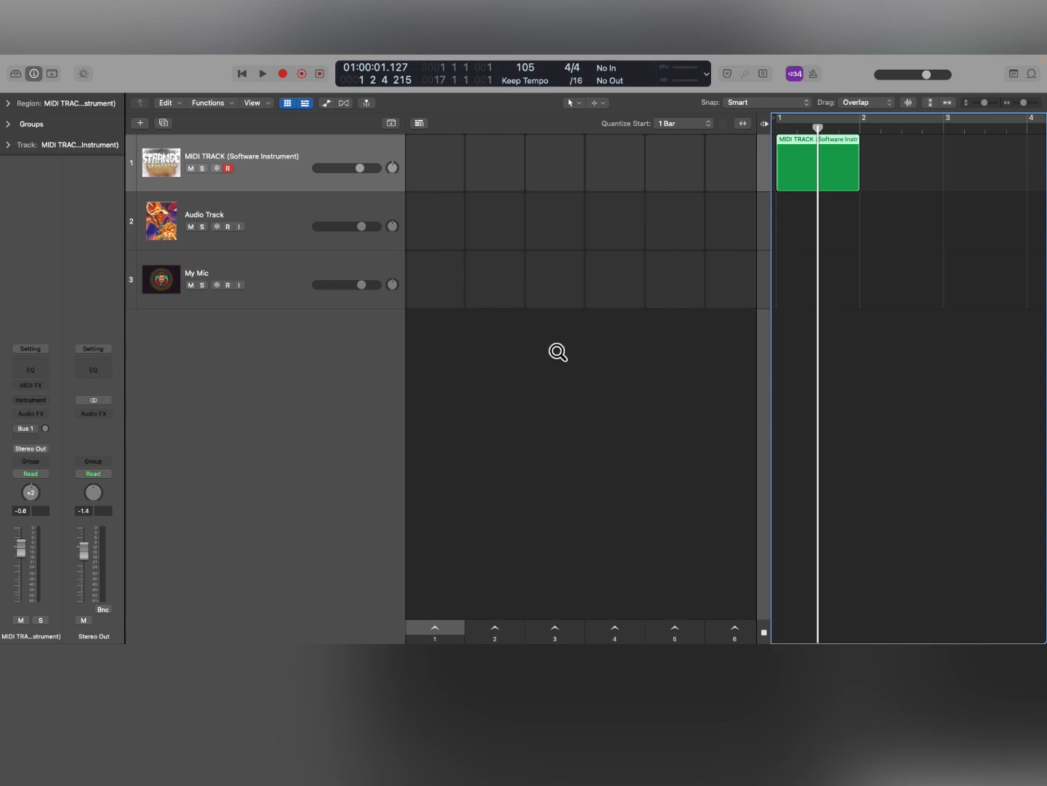
pyautogui.click(292, 106)
pyautogui.click(291, 105)
pyautogui.click(291, 105)
pyautogui.click(291, 104)
pyautogui.click(291, 104)
pyautogui.click(290, 104)
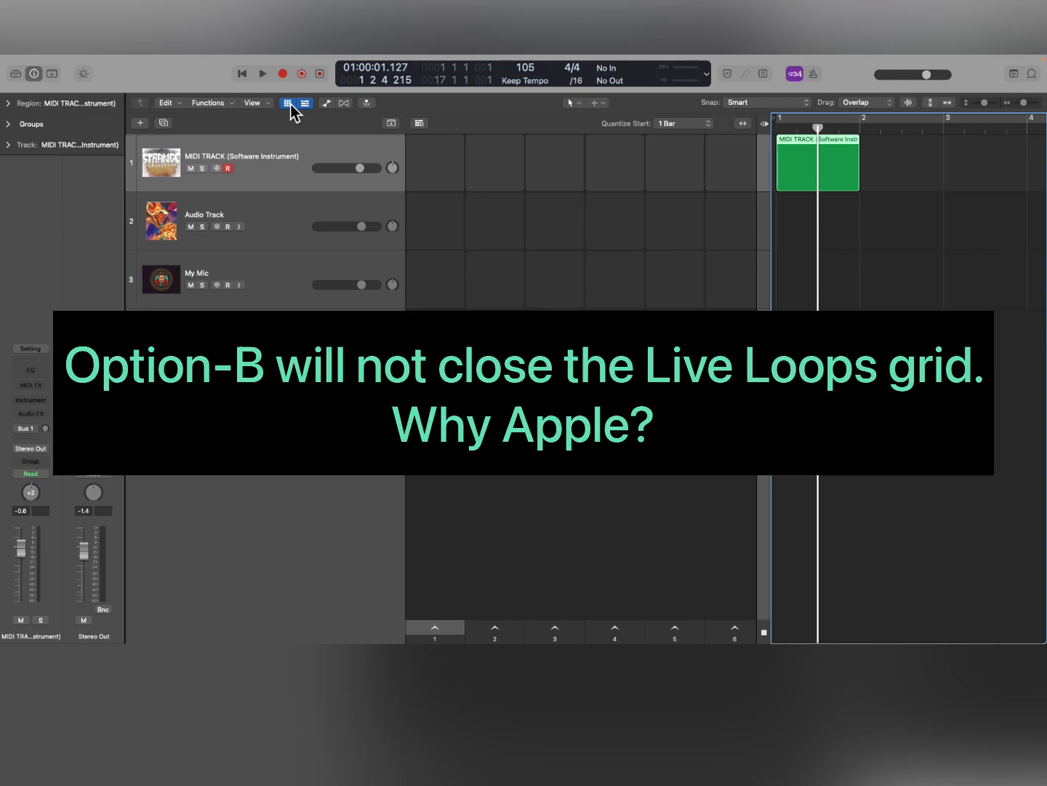
pyautogui.click(290, 104)
pyautogui.click(290, 104)
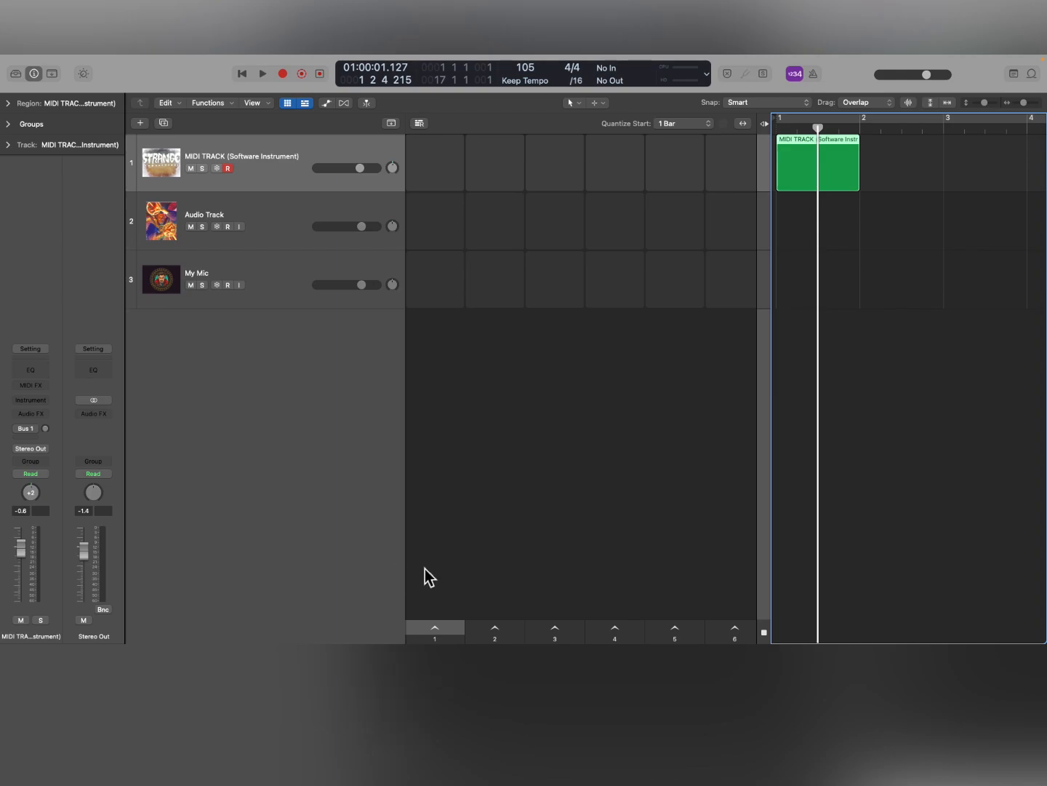
# - Toggle individual track zoom on the MIDI track and the Audio Track with the Live Loops grid open, and select the My Mic track
pyautogui.hotkey('ctrl', 'z')
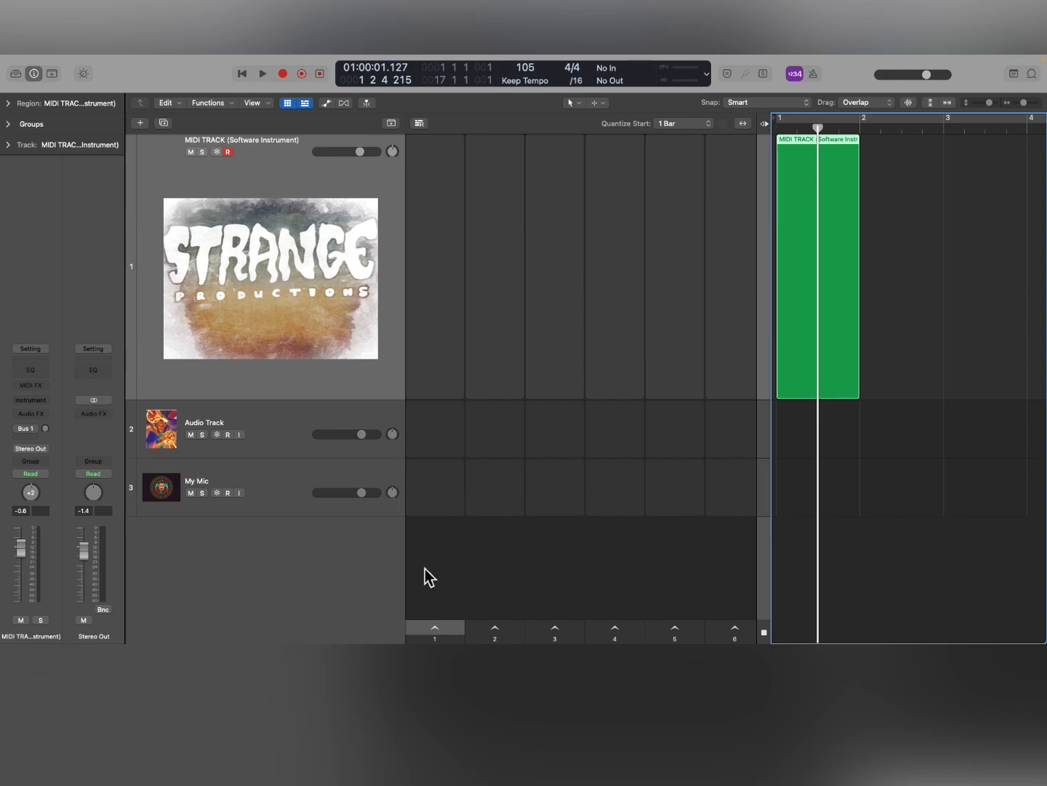
pyautogui.hotkey('ctrl', 'z')
pyautogui.rightClick(288, 225)
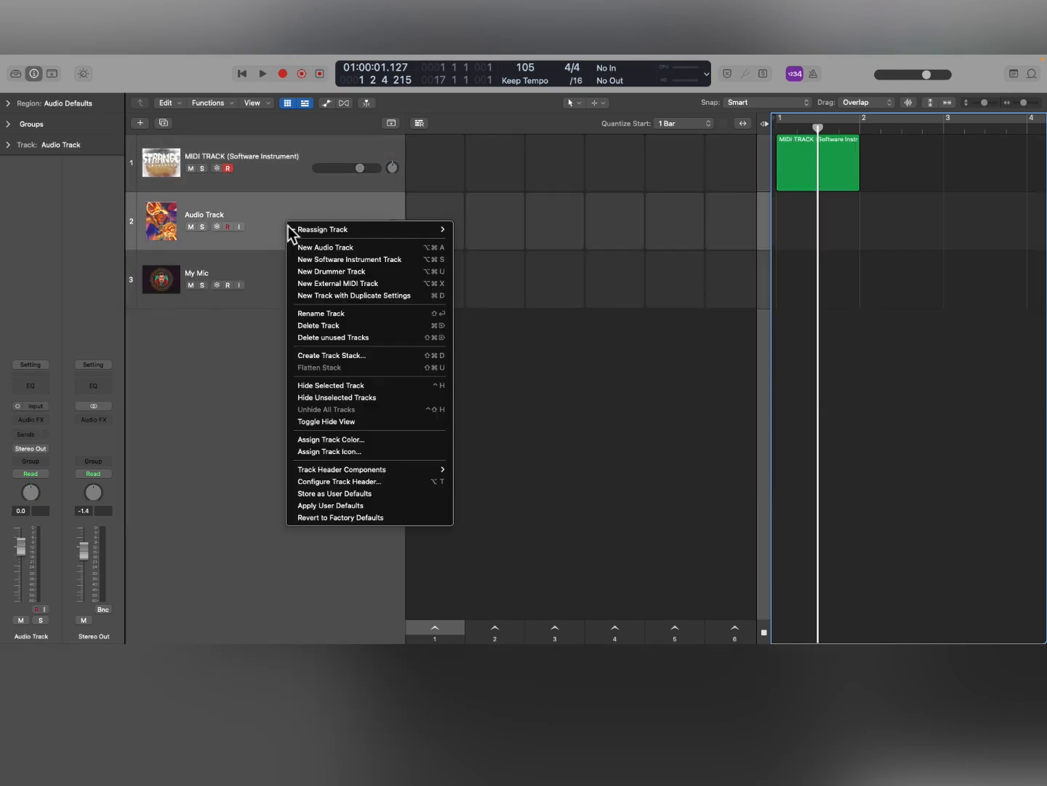
pyautogui.press('Escape')
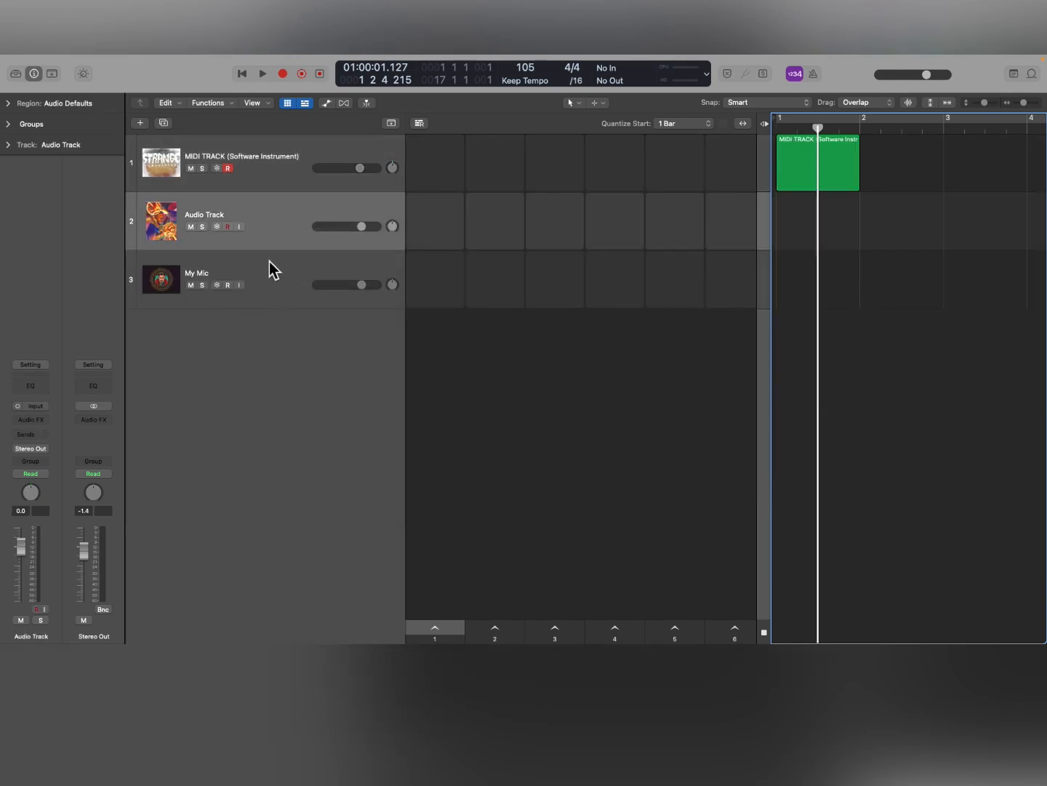
pyautogui.hotkey('ctrl', 'z')
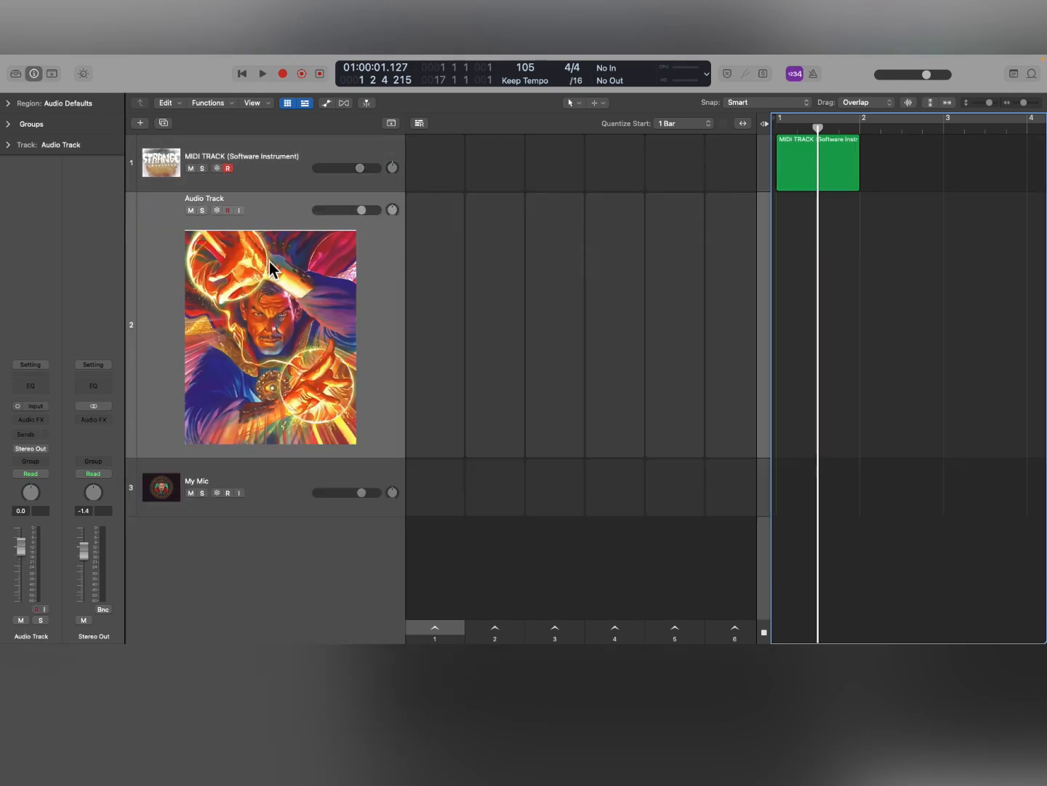
pyautogui.click(279, 502)
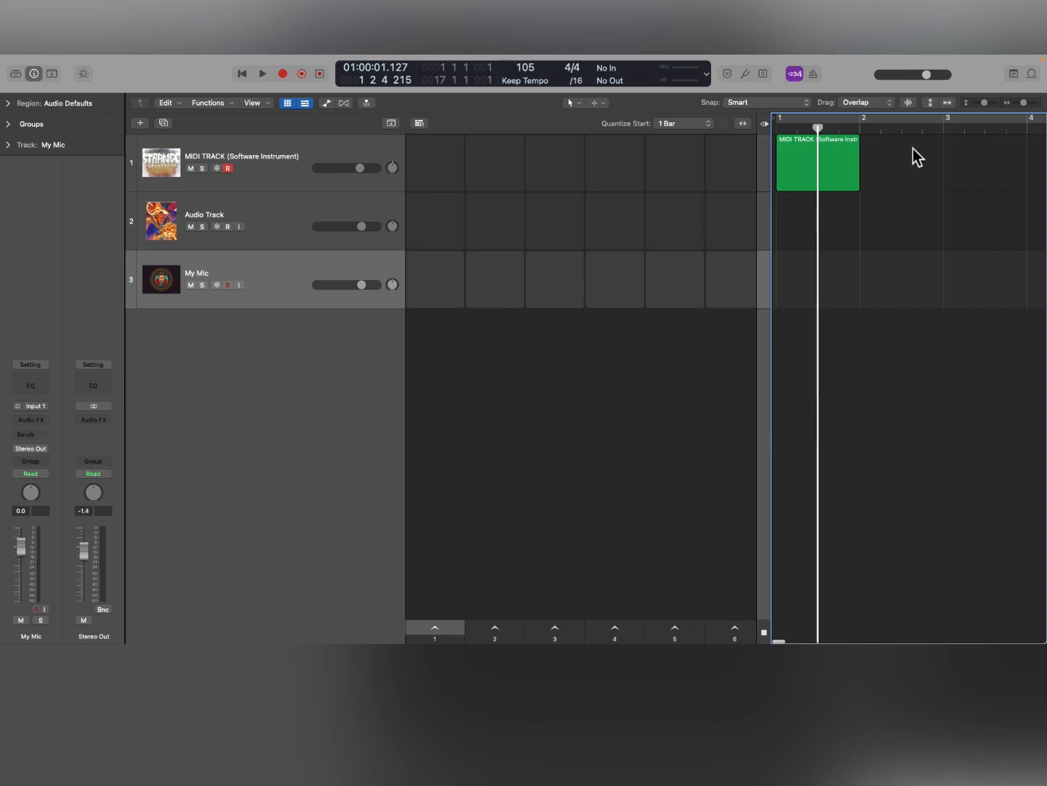
# - Create a pattern region at bar 2 on the MIDI track and show it in the Step Sequencer
pyautogui.rightClick(894, 171)
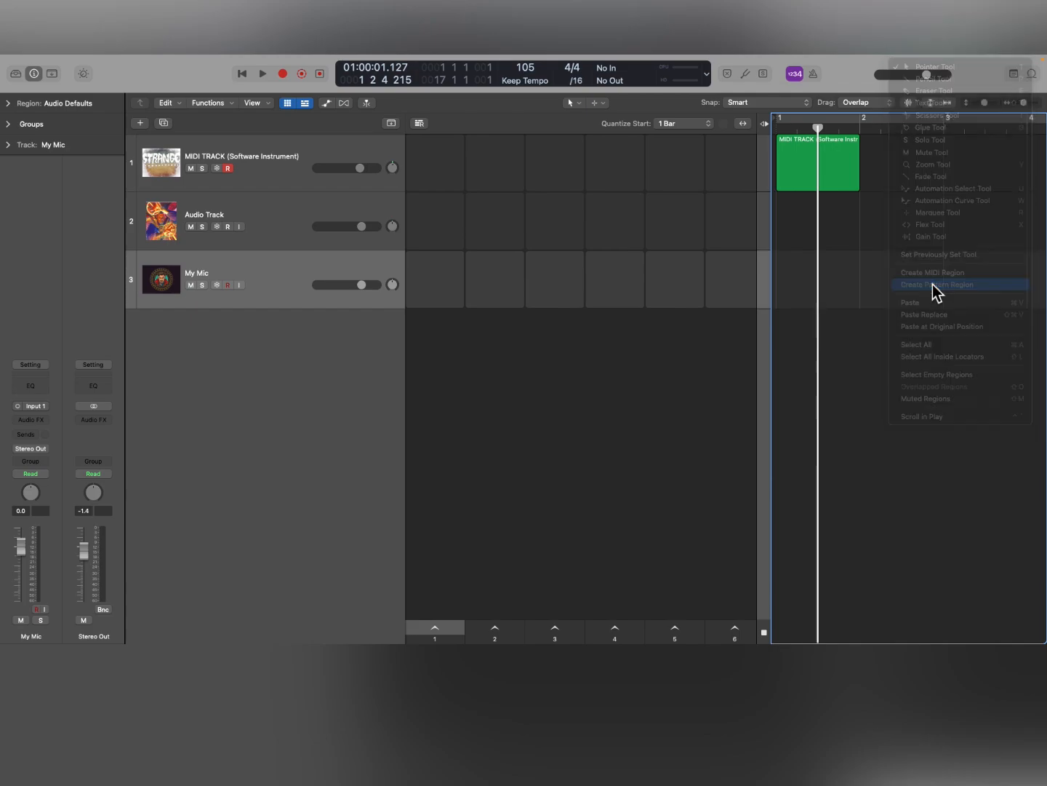
pyautogui.click(909, 284)
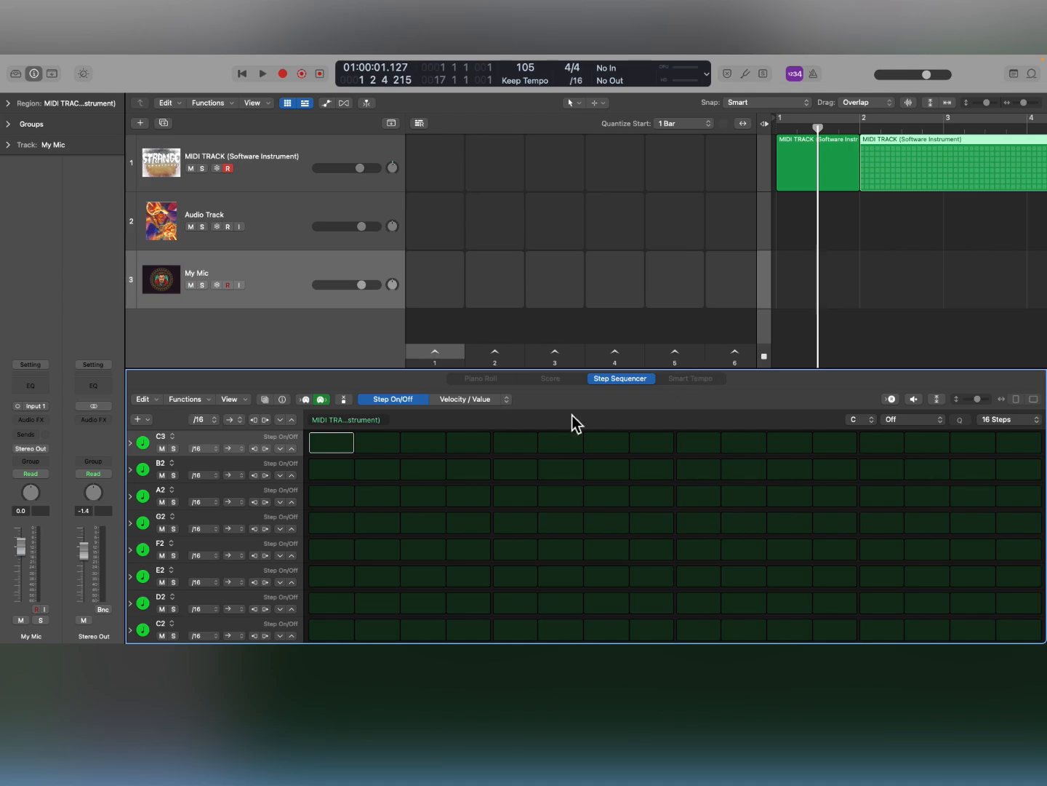
# - Toggle row zoom on the B2, A2 and G2 rows in the Step Sequencer, leaving all rows at normal height
pyautogui.click(233, 465)
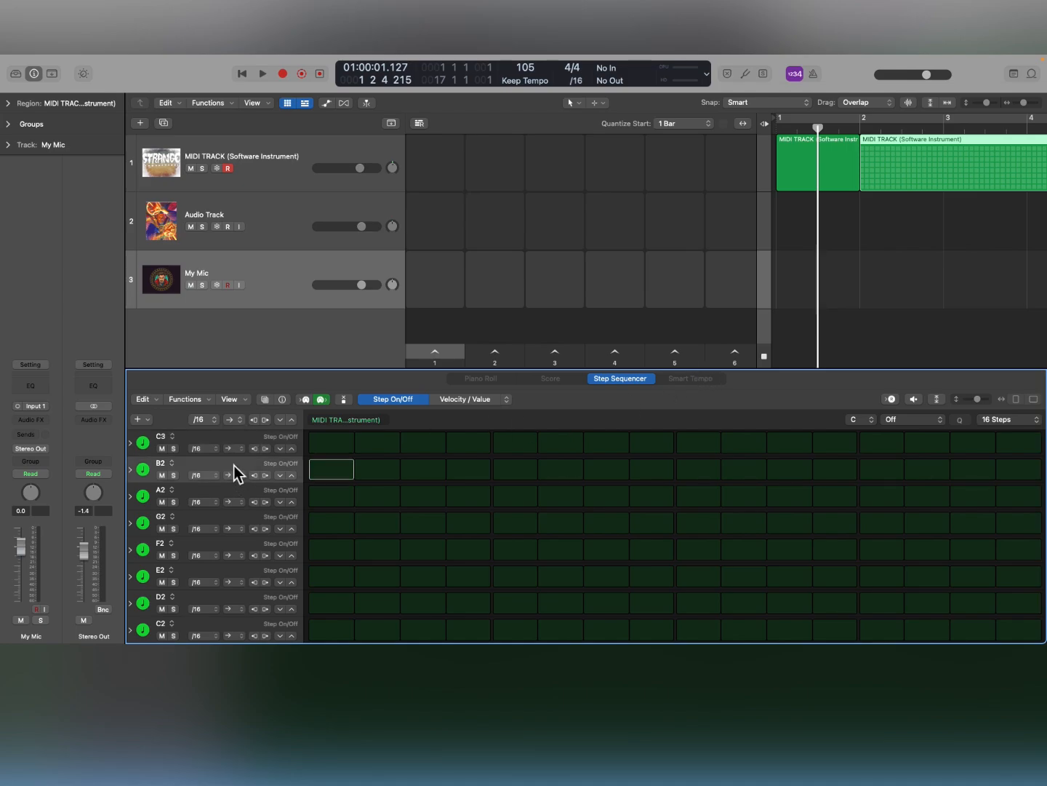
pyautogui.press('z')
pyautogui.press('z')
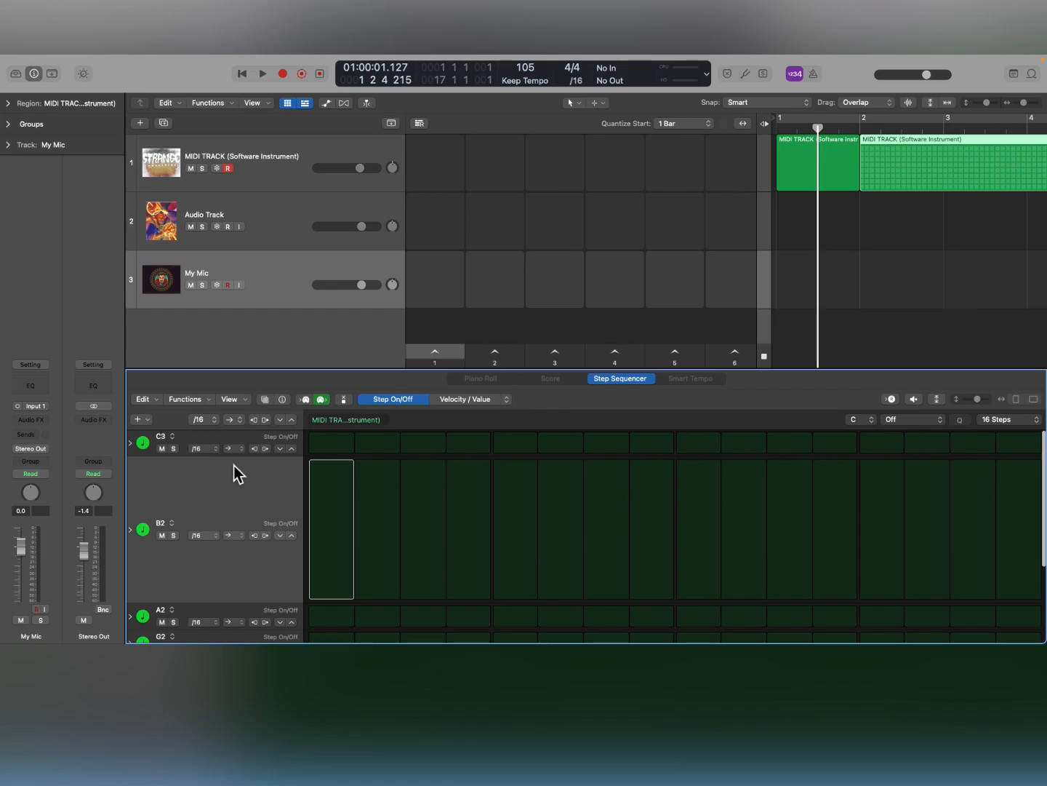
pyautogui.press('Down')
pyautogui.press('z')
pyautogui.press('z')
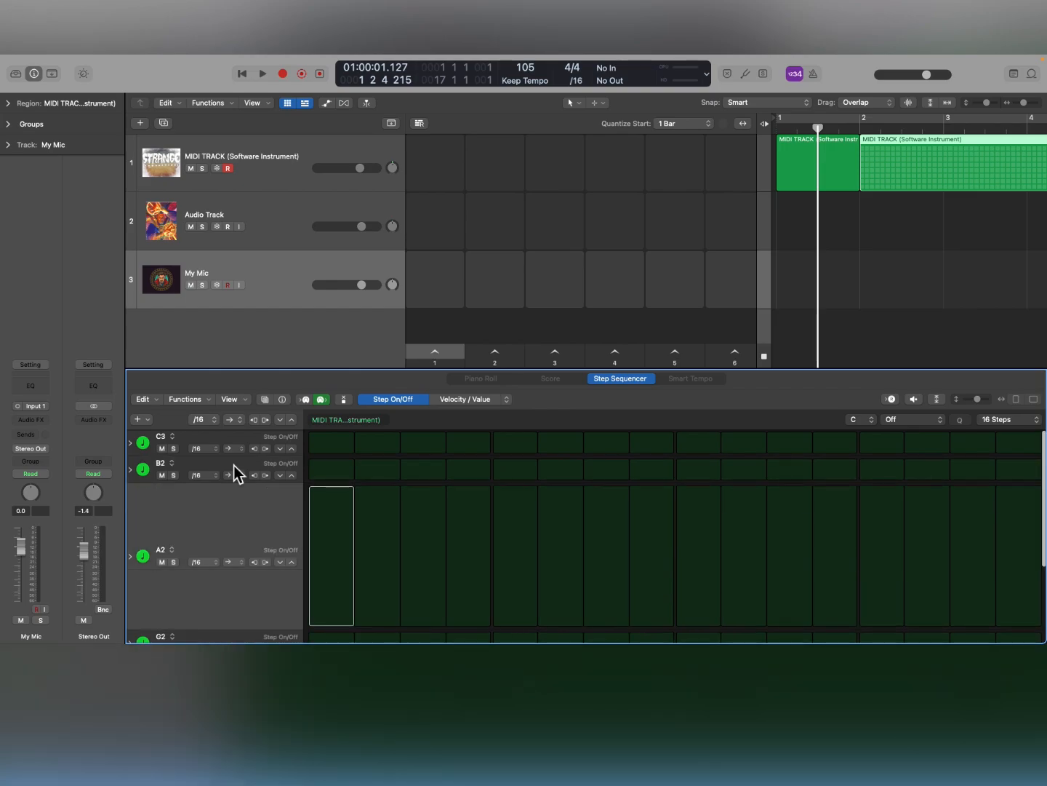
pyautogui.press('Down')
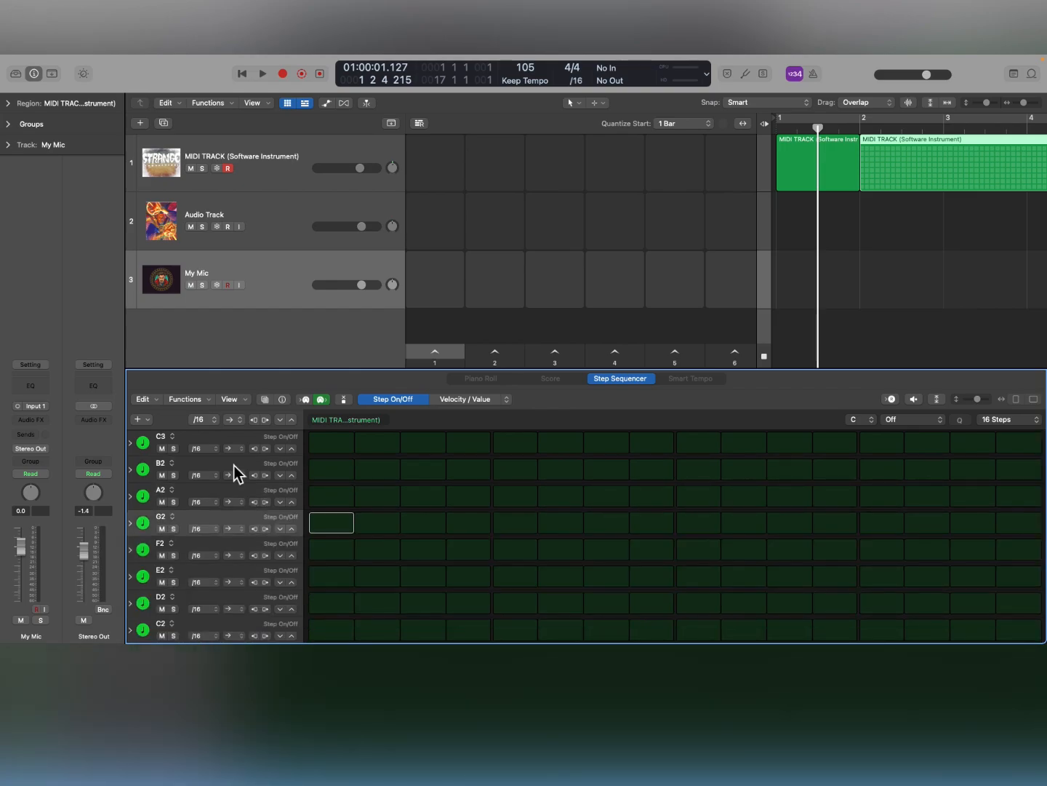
pyautogui.press('z')
pyautogui.press('z')
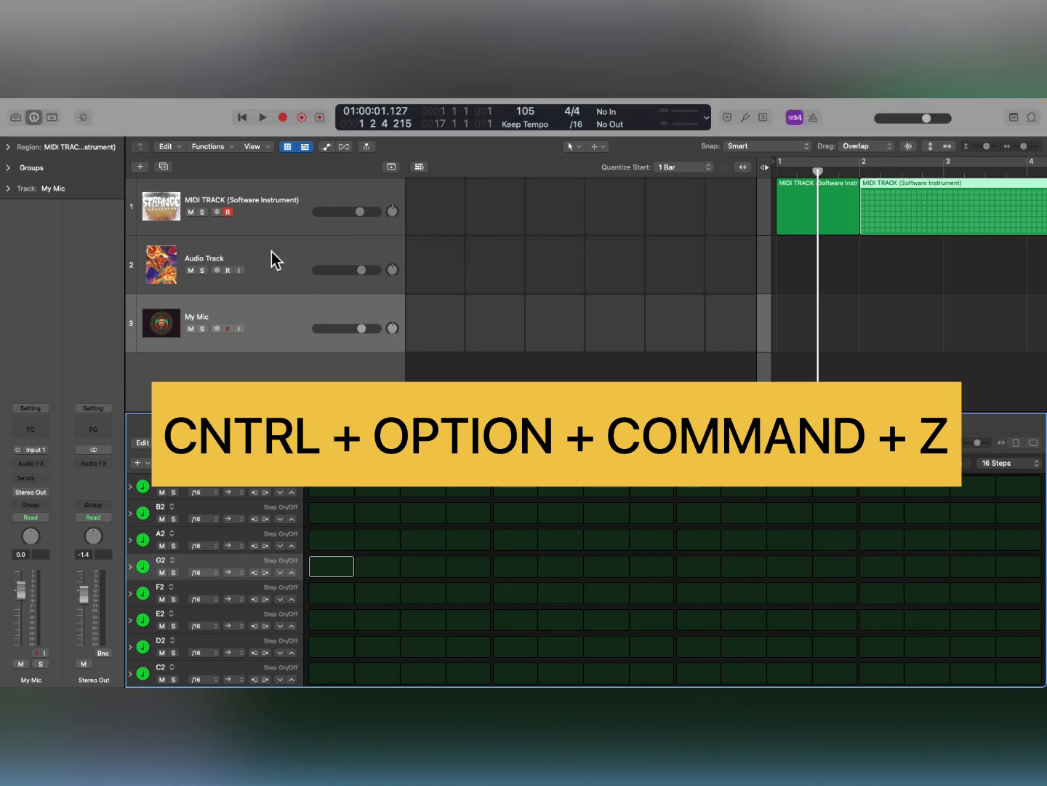
# - Add the Audio Track to the My Mic track selection and zoom both selected tracks together
pyautogui.click(272, 251)
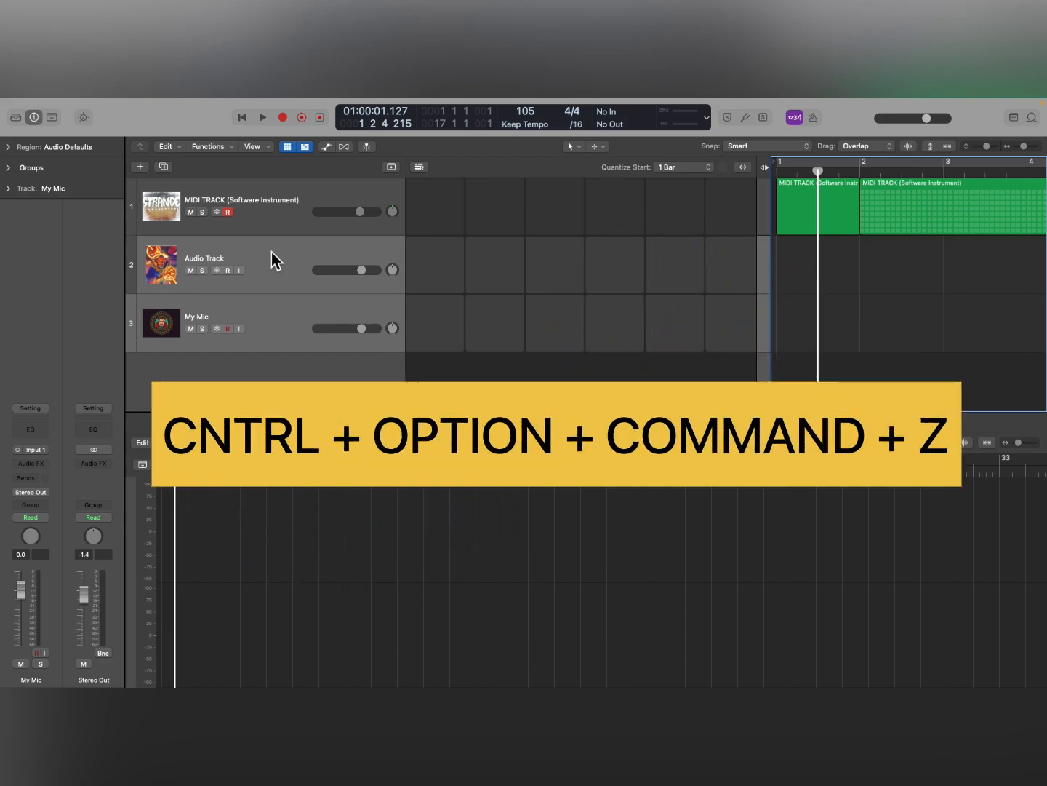
pyautogui.press('ctrl+alt+super+z')
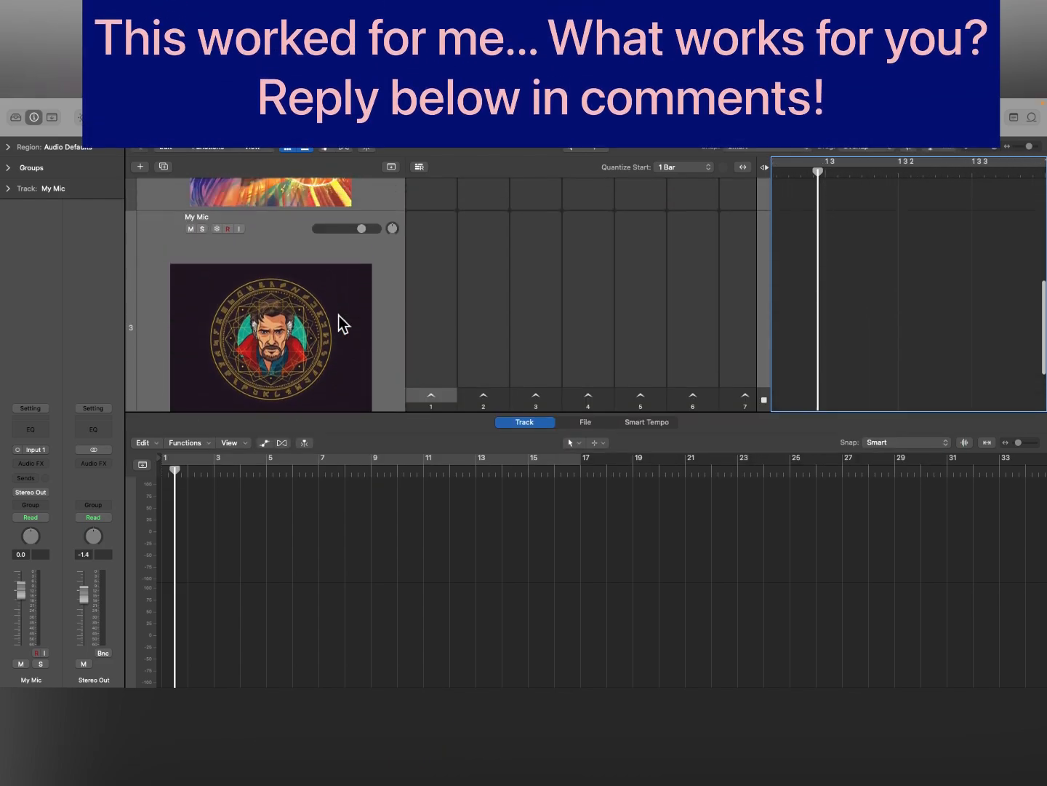
# - Close the editor and toggle individual track zoom together on the selected Audio Track and My Mic track
pyautogui.press('e')
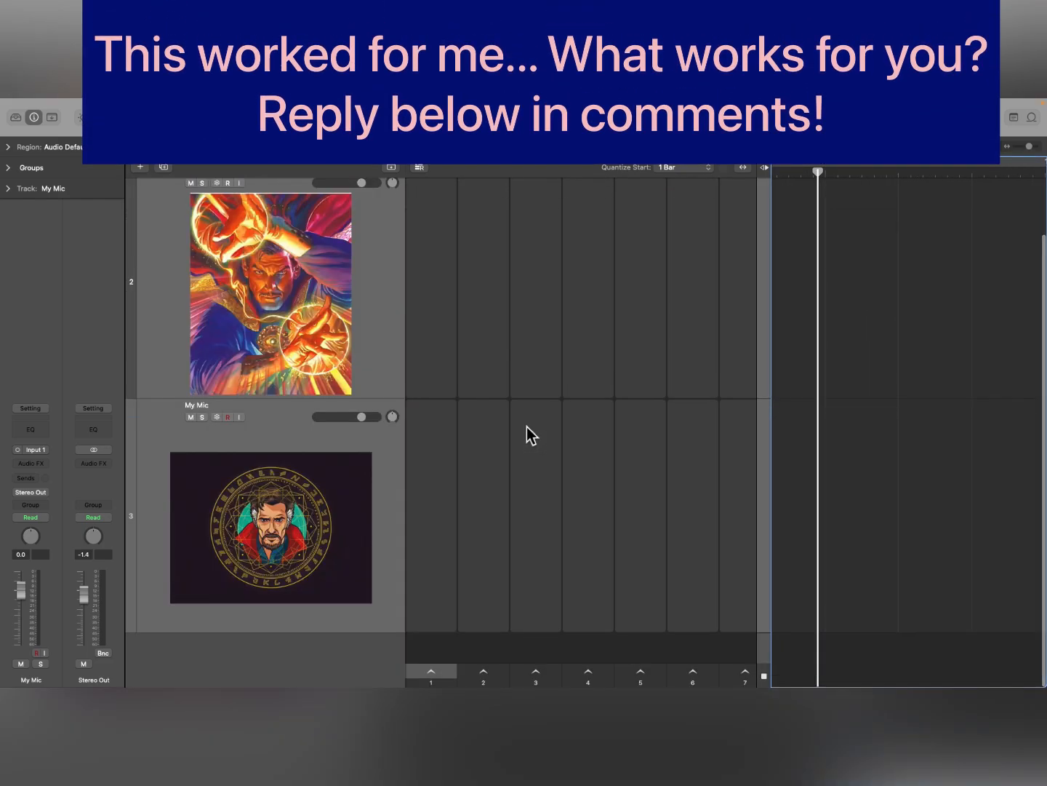
pyautogui.hotkey('ctrl', 'z')
pyautogui.hotkey('ctrl', 'z')
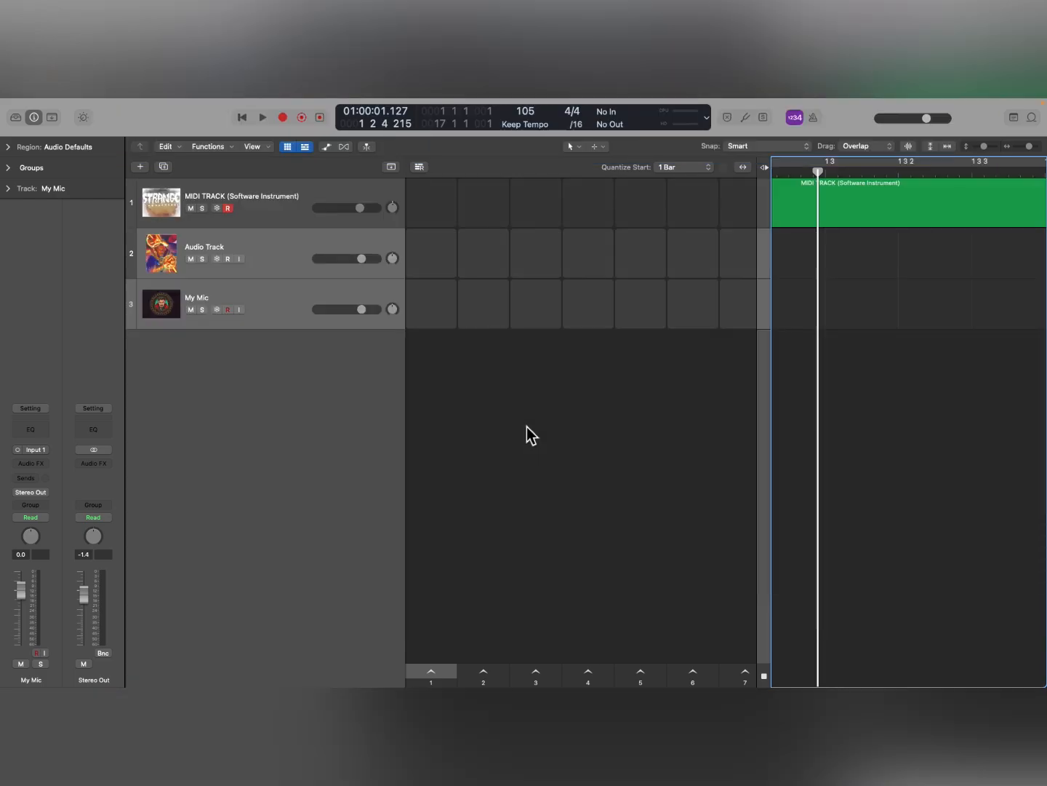
pyautogui.hotkey('ctrl', 'z')
# - Add the MIDI track to the selection and toggle individual track zoom on all three tracks together
pyautogui.click(288, 218)
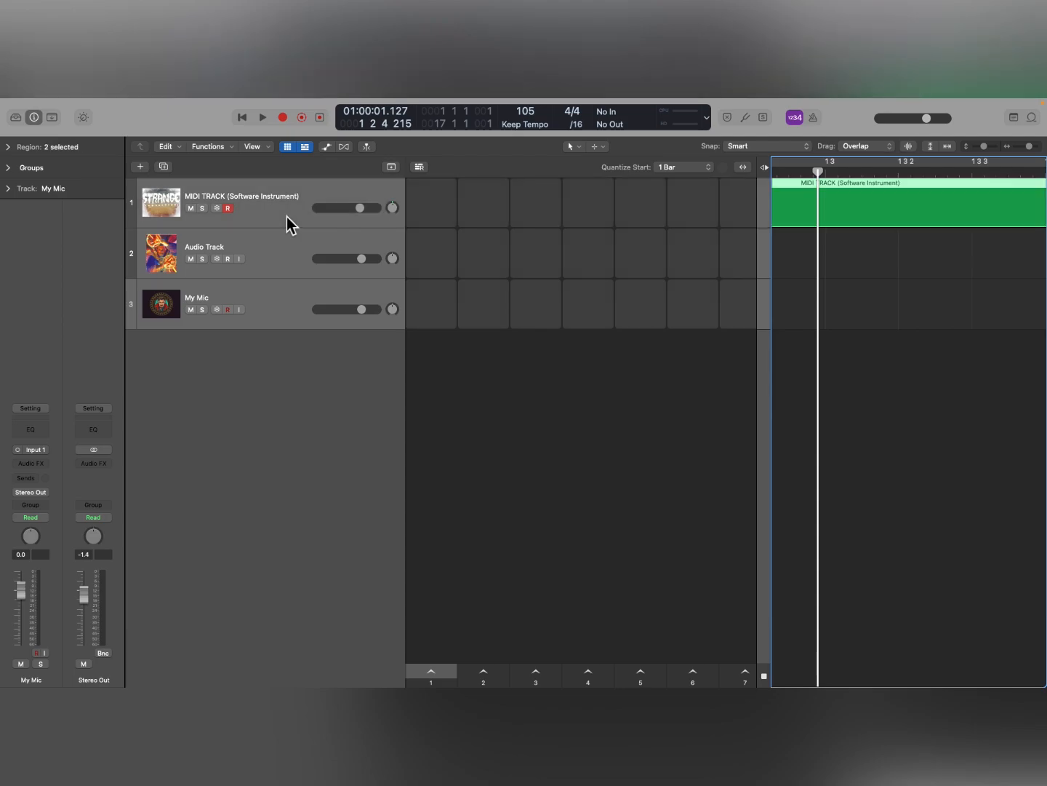
pyautogui.hotkey('ctrl', 'z')
pyautogui.hotkey('ctrl', 'z')
pyautogui.hotkey('ctrl', 'z')
pyautogui.hotkey('ctrl', 'z')
pyautogui.hotkey('ctrl', 'z')
pyautogui.hotkey('ctrl', 'z')
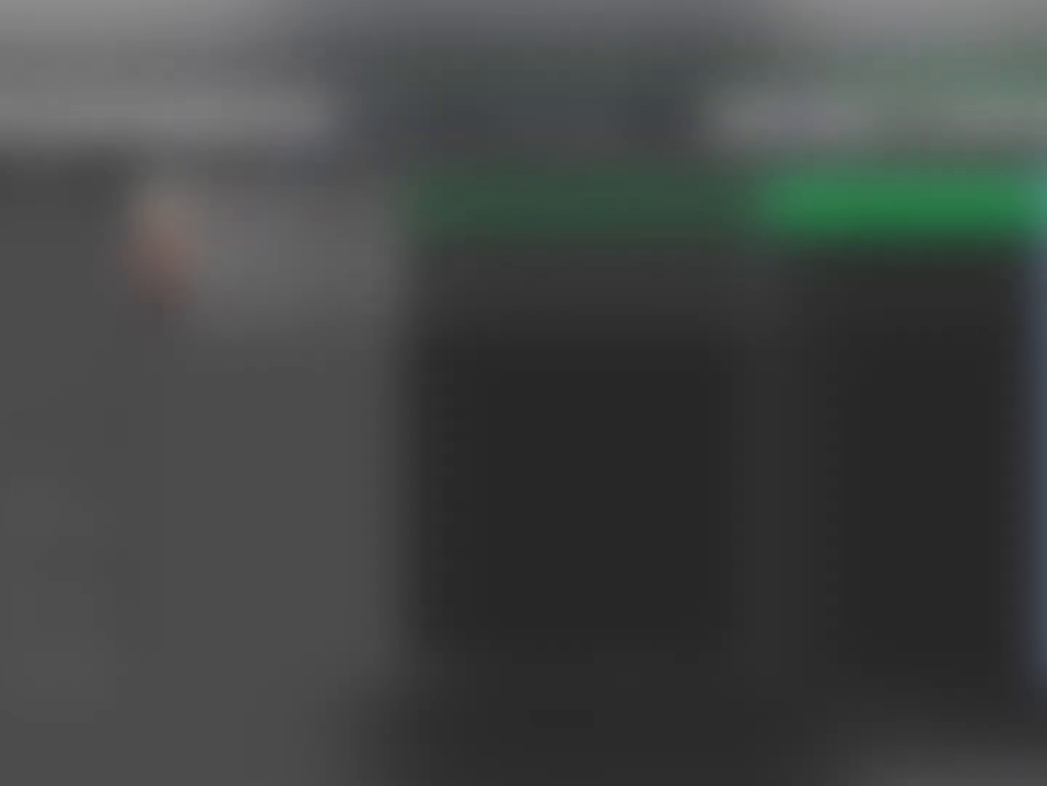
# - Toggle individual track zoom on and off for the Audio Track, and do the same for the My Mic track
pyautogui.press('ctrl+alt+super+z')
pyautogui.press('ctrl+alt+super+z')
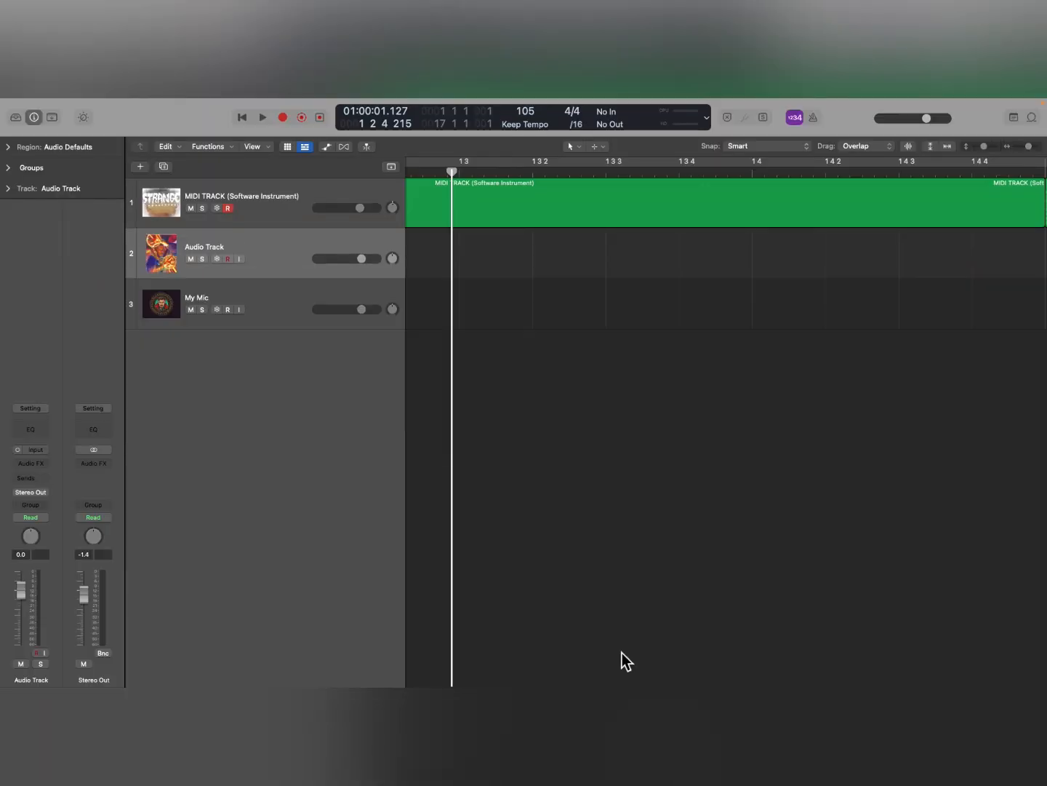
pyautogui.press('Down')
pyautogui.press('ctrl+alt+super+z')
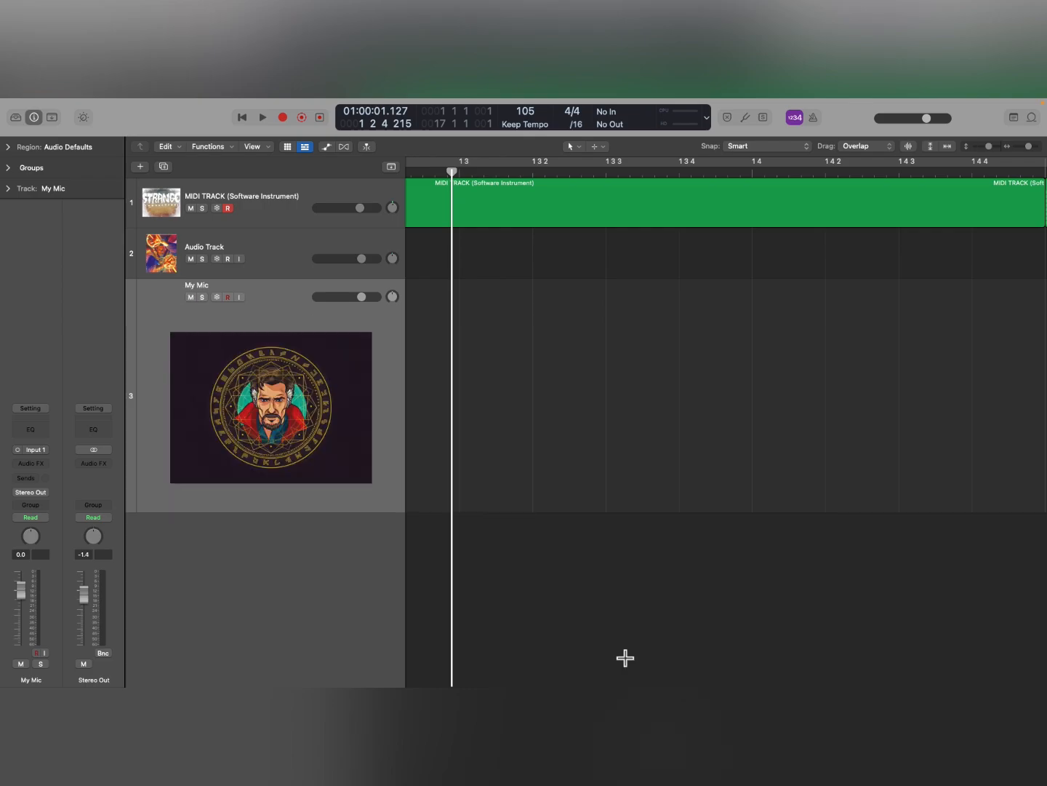
pyautogui.press('ctrl+alt+super+z')
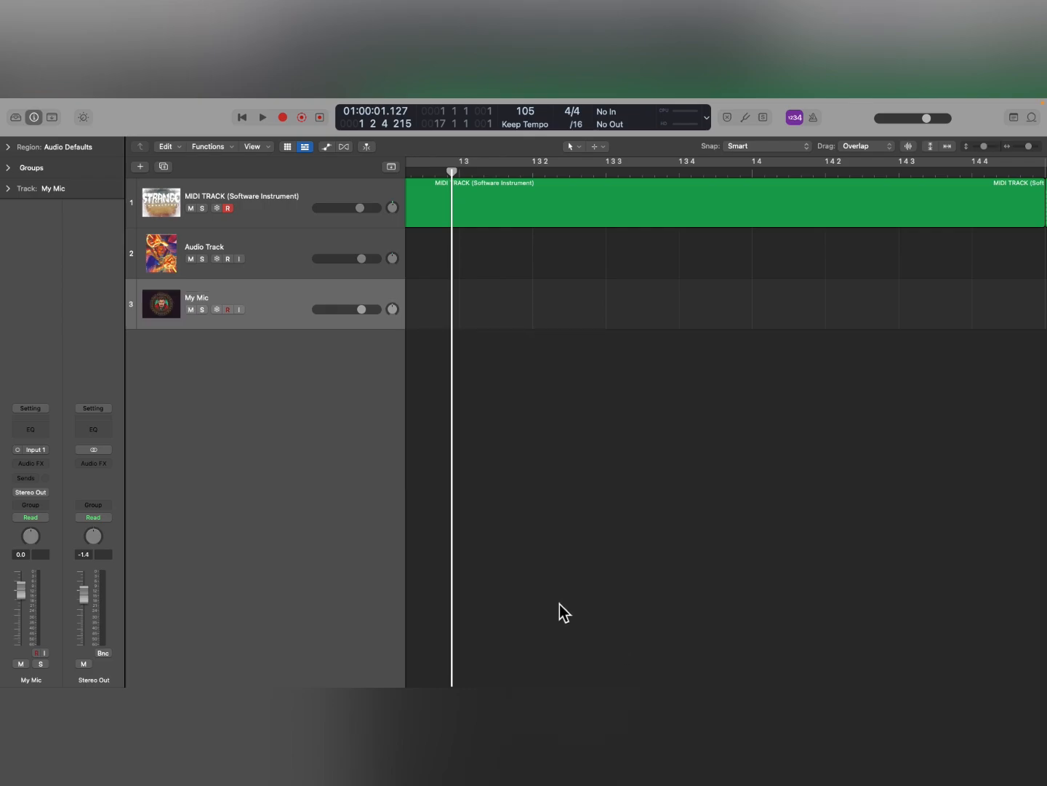
# - Extend the My Mic selection to the Audio Track and toggle zoom on both tracks, without the Live Loops grid
pyautogui.keyDown('shift'); pyautogui.click(288, 258); pyautogui.keyUp('shift')
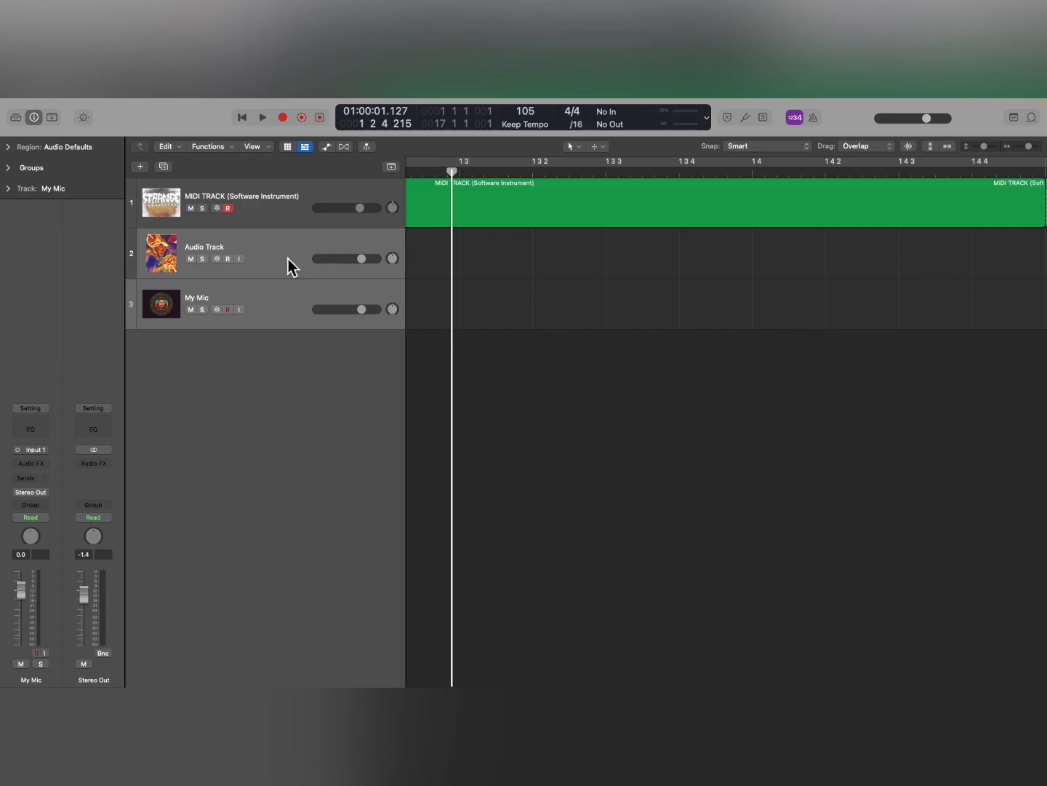
pyautogui.press('ctrl+alt+super+z')
pyautogui.press('ctrl+alt+super+z')
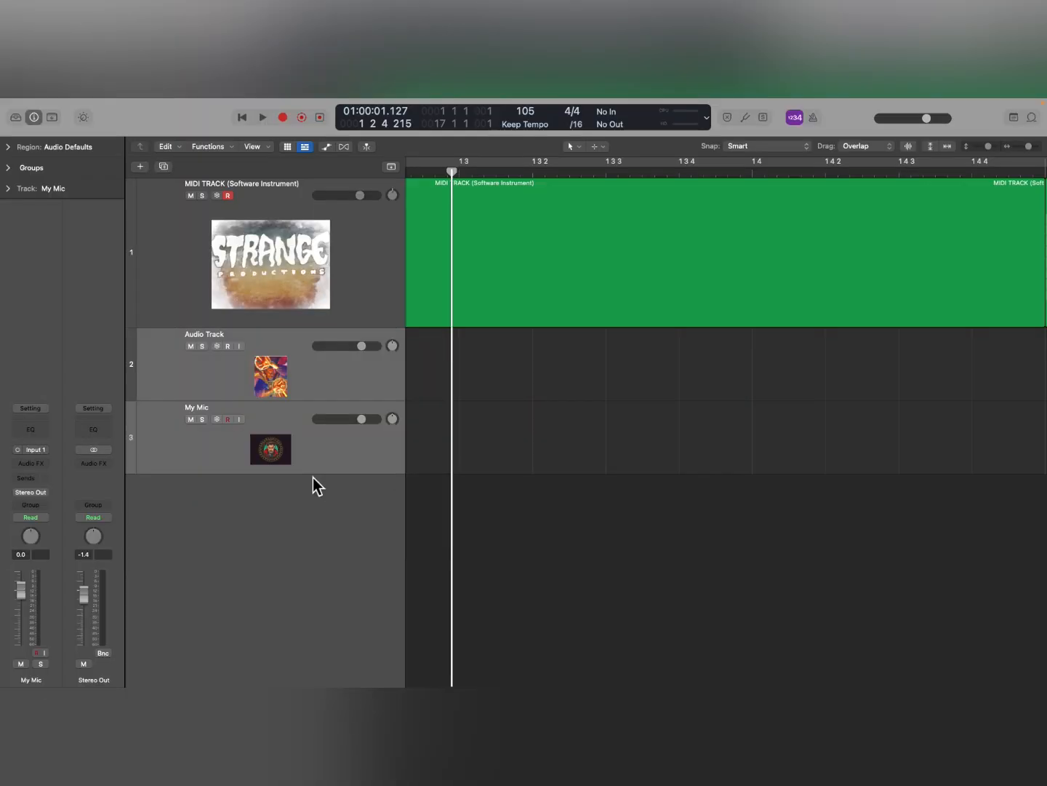
# - Resize the selected Audio Track and My Mic headers together, and shrink all three tracks at once from the MIDI track's lower edge
pyautogui.moveTo(327, 480); pyautogui.dragTo(320, 395)
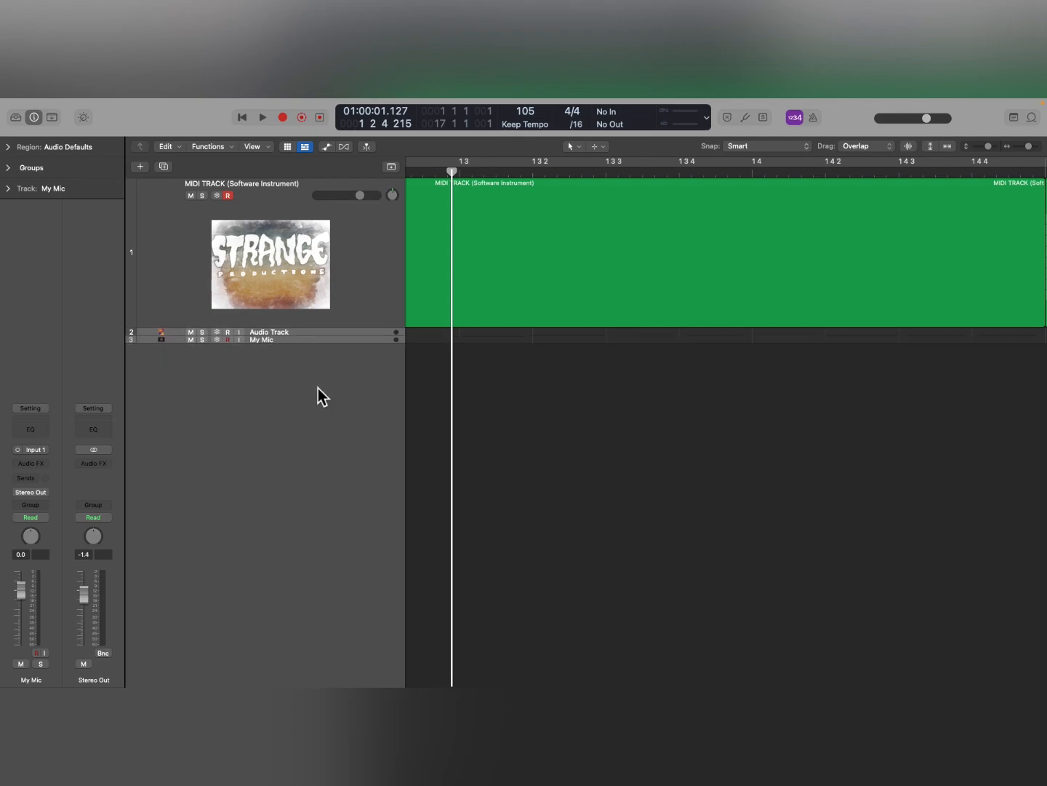
pyautogui.click(320, 335)
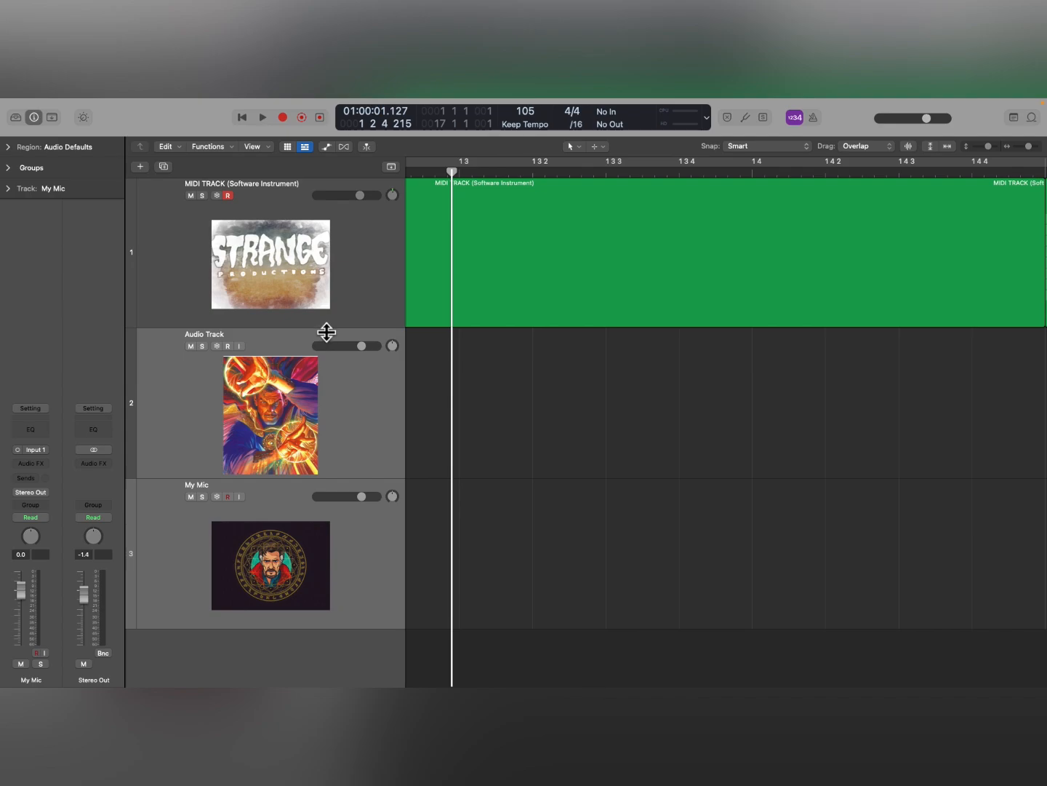
pyautogui.moveTo(325, 331); pyautogui.dragTo(362, 269)
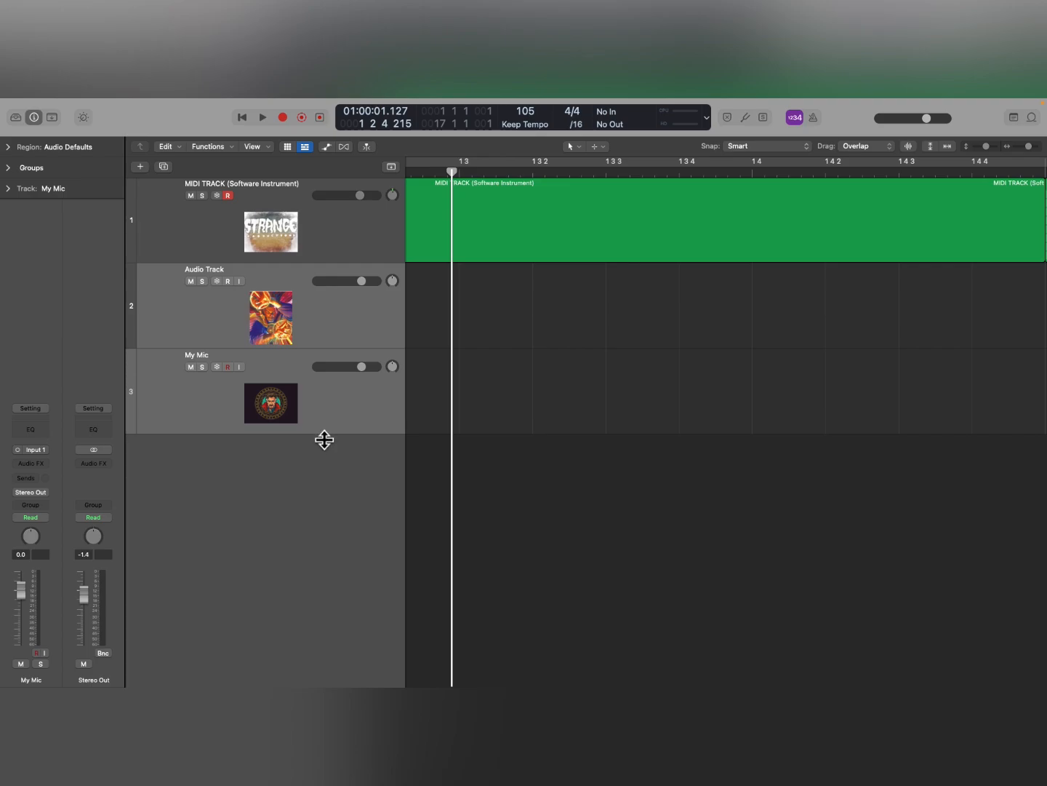
pyautogui.moveTo(325, 438); pyautogui.dragTo(329, 385)
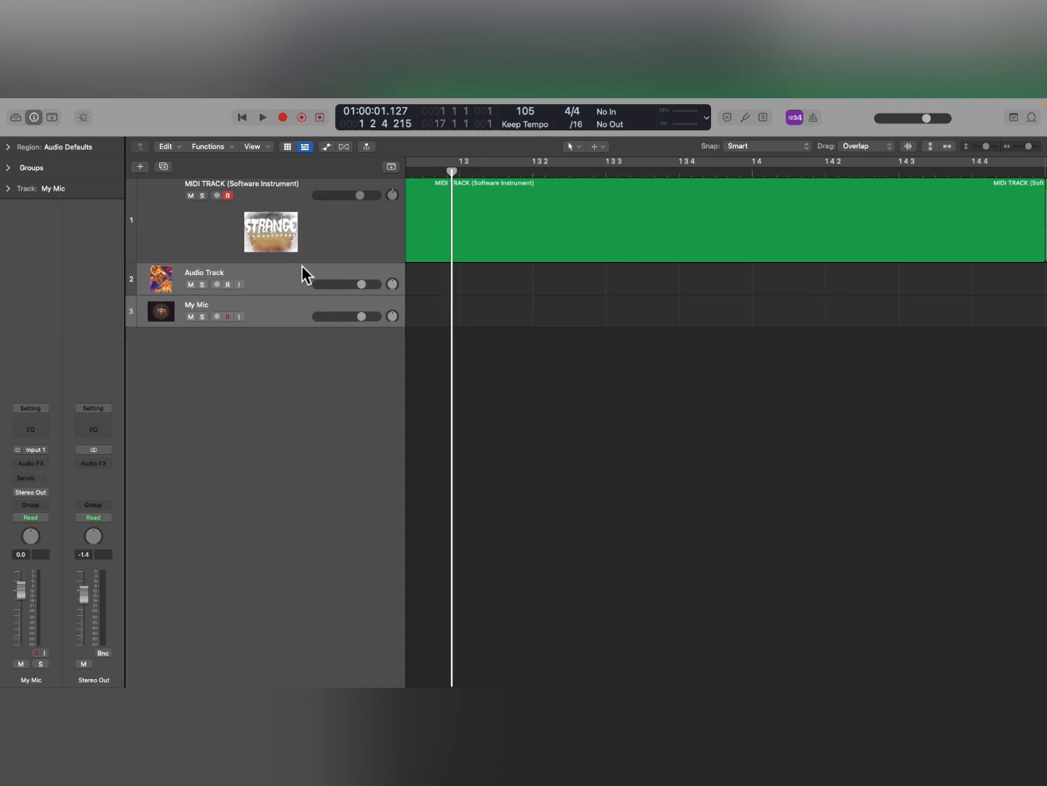
# - Enlarge all three tracks to one matching height, and resize the MIDI track and Audio Track headers from their lower edges
pyautogui.moveTo(310, 265); pyautogui.dragTo(328, 312)
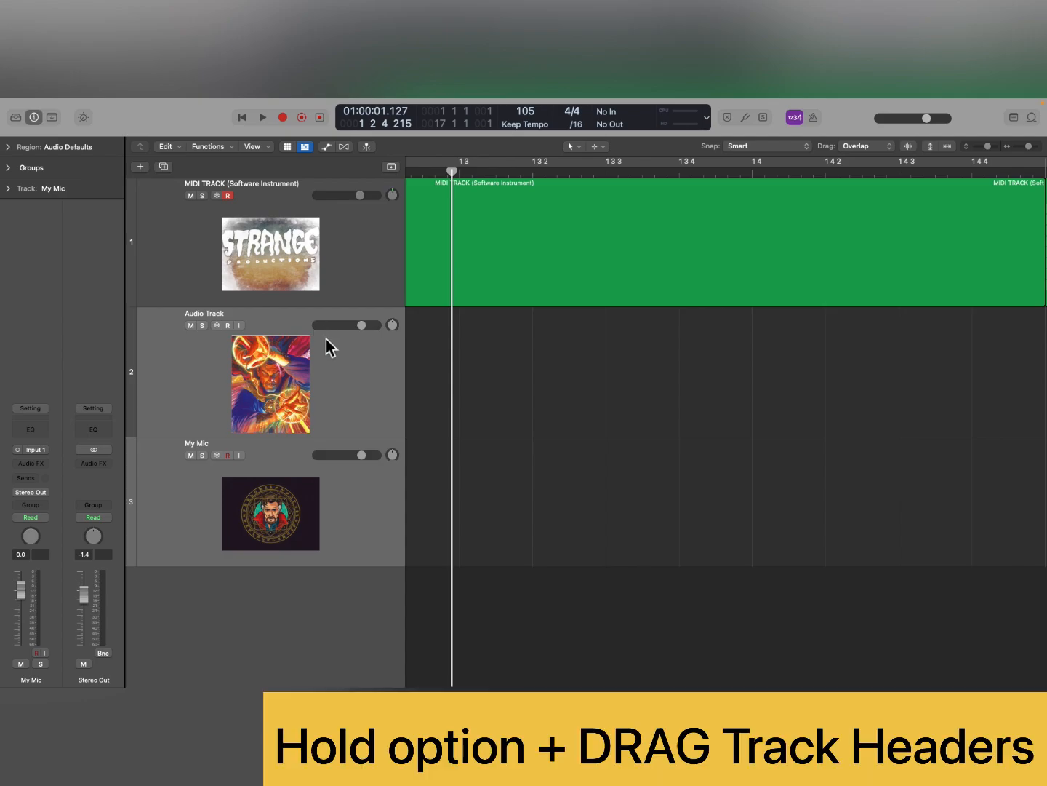
pyautogui.moveTo(325, 311); pyautogui.dragTo(320, 239)
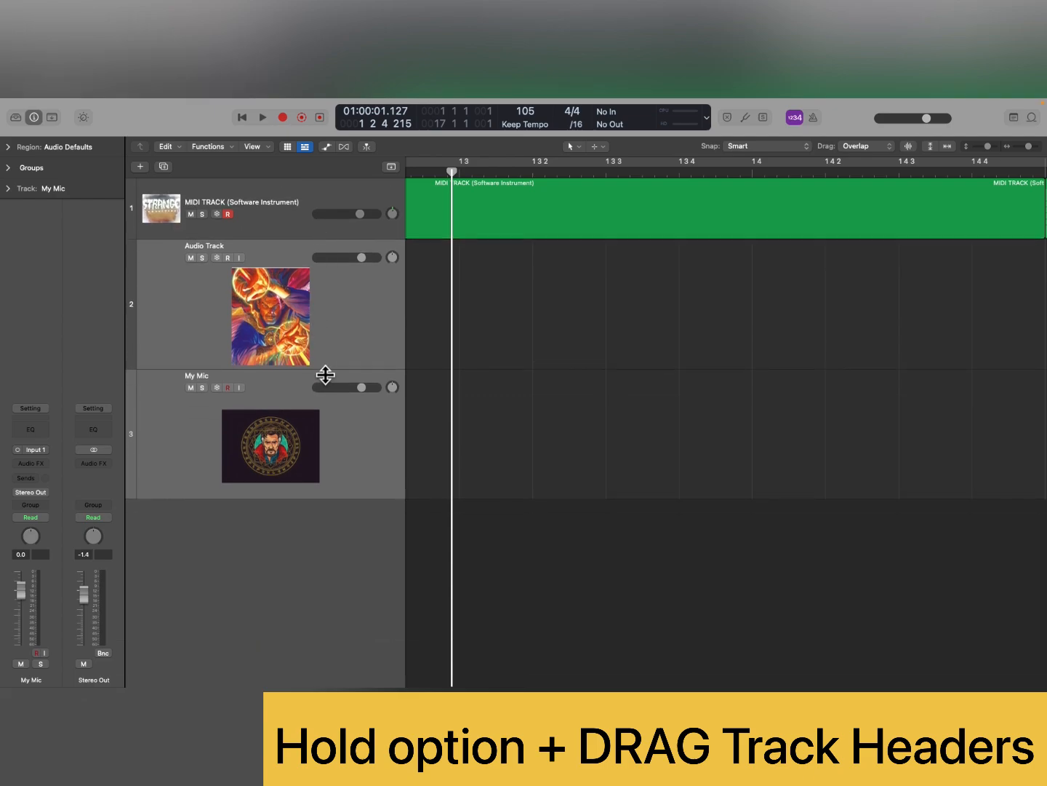
pyautogui.moveTo(325, 376); pyautogui.dragTo(329, 498)
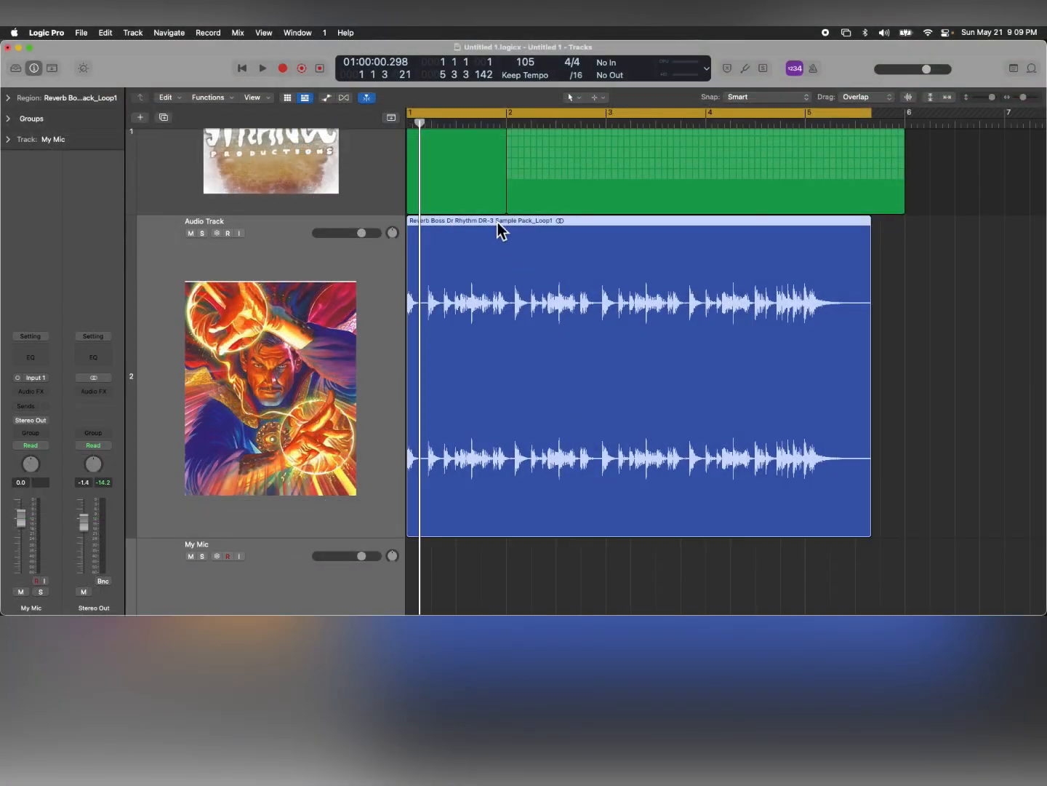
# - Select the Reverb Boss Dr Rhythm audio region and increase its waveform zoom
pyautogui.click(472, 203)
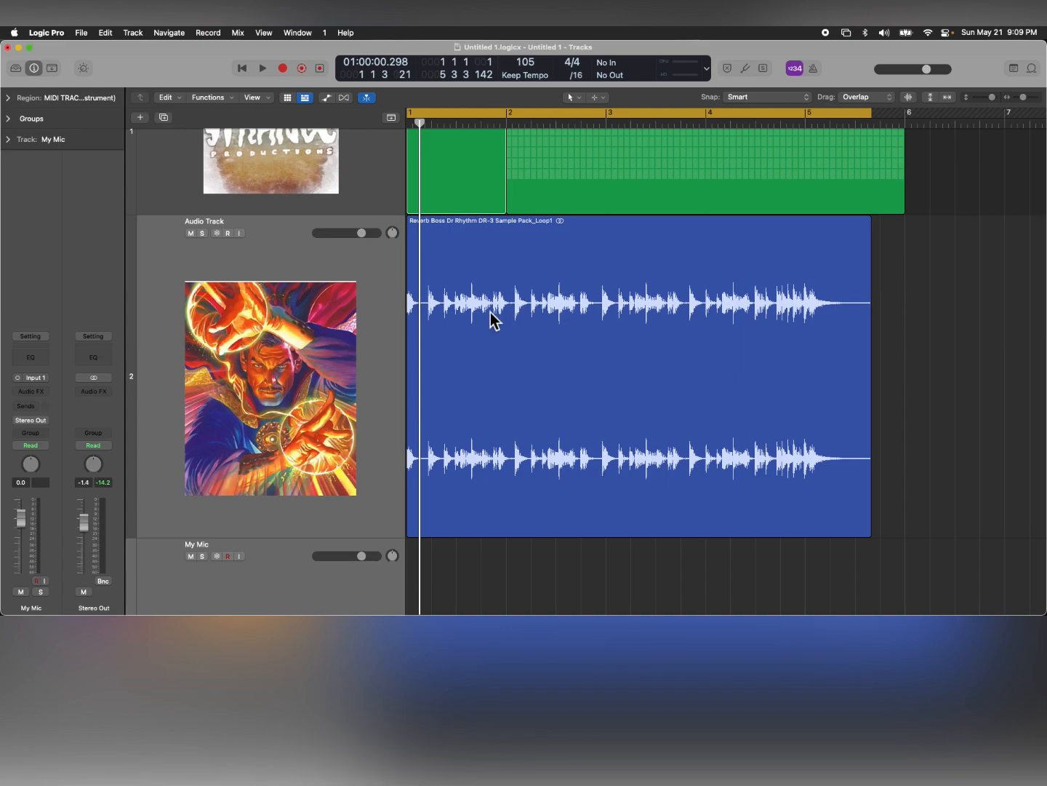
pyautogui.click(480, 292)
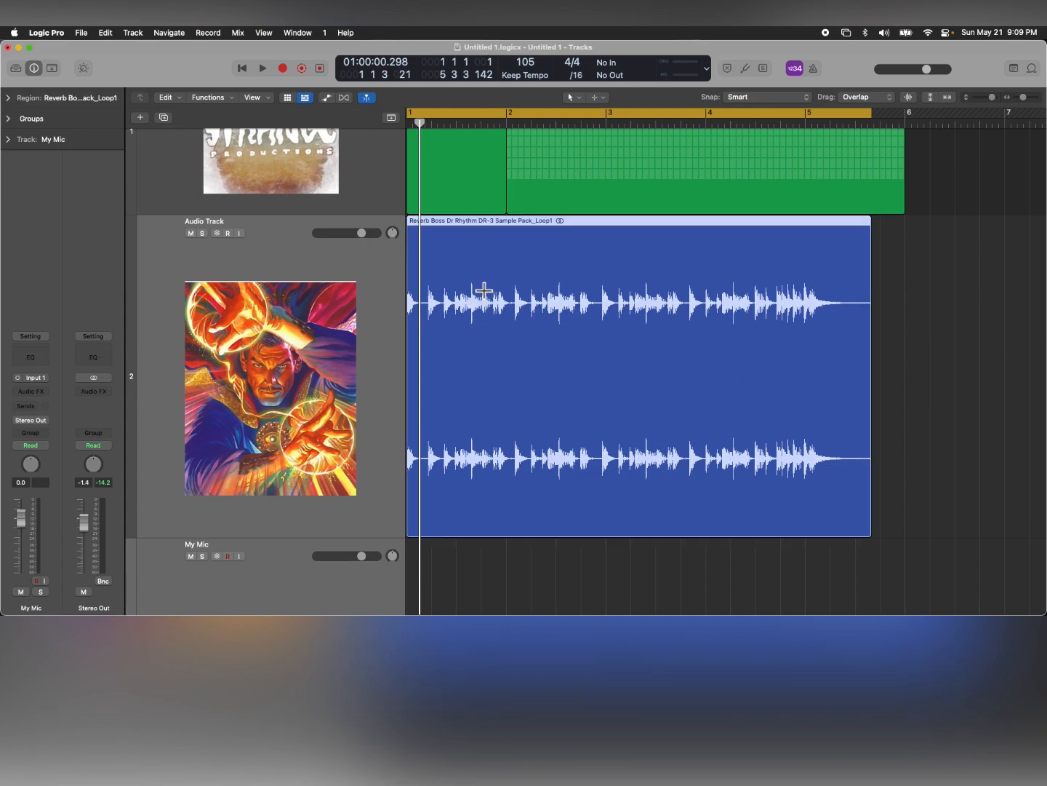
pyautogui.press('super+equal')
pyautogui.press('super+equal')
pyautogui.press('super+equal')
pyautogui.press('super+equal')
pyautogui.press('super+equal')
pyautogui.press('super+equal')
pyautogui.press('super+equal')
pyautogui.press('super+equal')
pyautogui.press('super+equal')
pyautogui.press('super+equal')
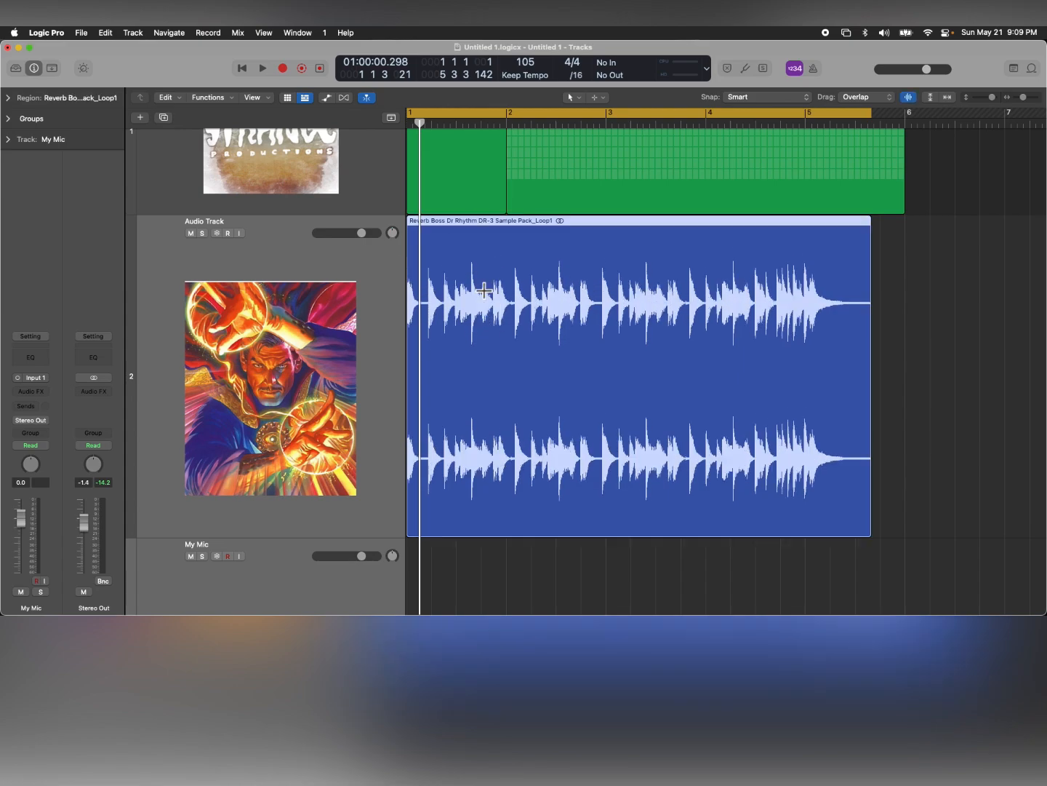
# - Decrease and increase the waveform zoom of the audio region repeatedly to compare amplitude views, ending with a reduction
pyautogui.press('super+minus')
pyautogui.press('super+minus')
pyautogui.press('super+minus')
pyautogui.press('super+minus')
pyautogui.press('super+minus')
pyautogui.press('super+minus')
pyautogui.press('super+minus')
pyautogui.press('super+minus')
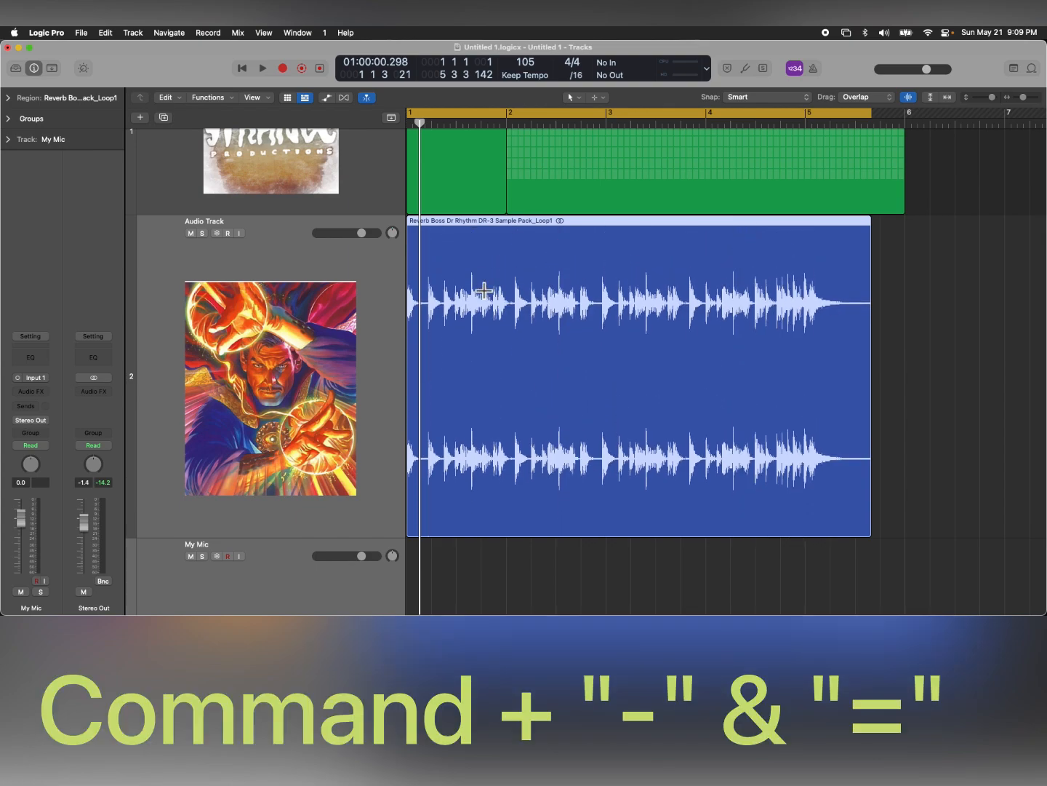
pyautogui.press('super+equal')
pyautogui.press('super+equal')
pyautogui.press('super+equal')
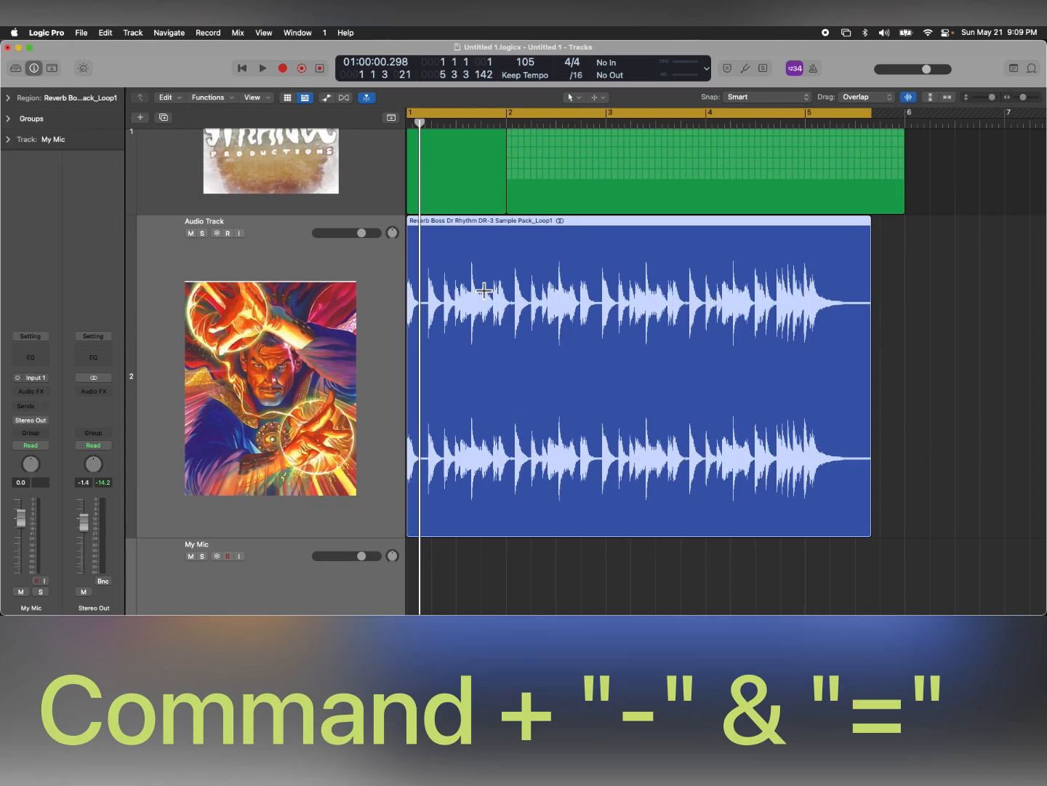
pyautogui.press('super+minus')
pyautogui.press('super+minus')
pyautogui.press('super+minus')
pyautogui.press('super+equal')
pyautogui.press('super+equal')
pyautogui.press('super+equal')
pyautogui.press('super+minus')
pyautogui.press('super+minus')
pyautogui.press('super+equal')
pyautogui.press('super+equal')
pyautogui.press('super+equal')
pyautogui.press('super+equal')
pyautogui.press('super+equal')
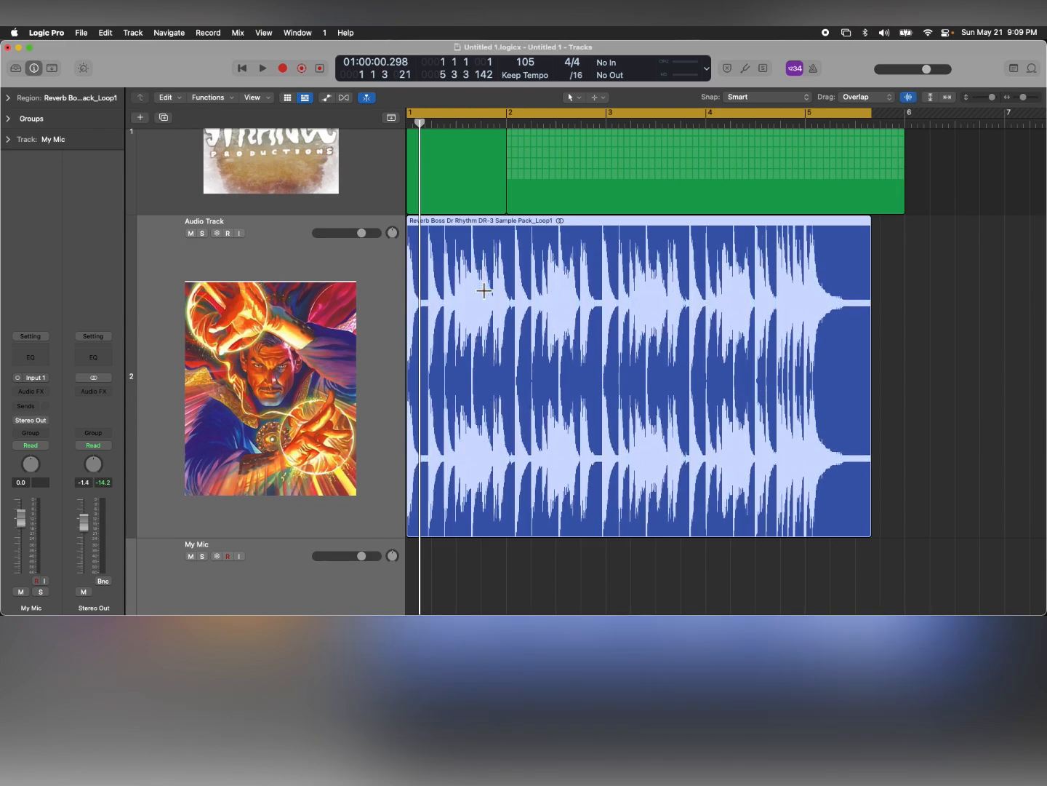
pyautogui.press('super+minus')
pyautogui.press('super+minus')
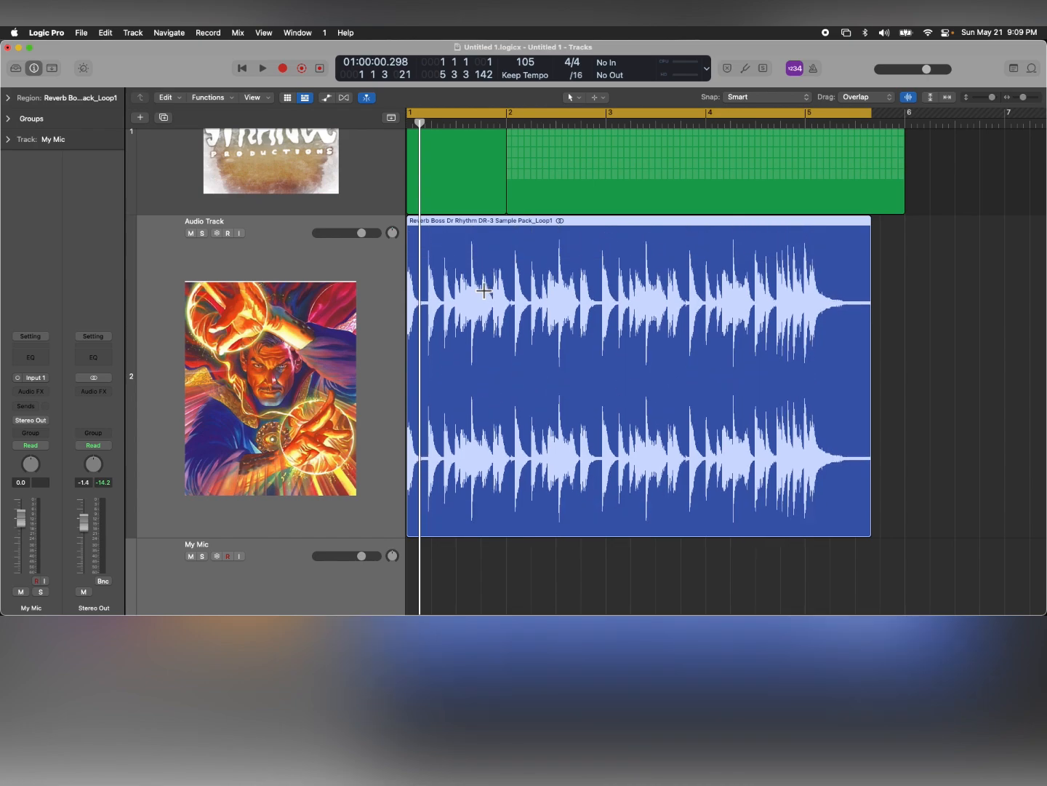
pyautogui.press('super+minus')
pyautogui.press('super+minus')
pyautogui.press('super+equal')
pyautogui.press('super+equal')
pyautogui.press('super+equal')
pyautogui.press('super+minus')
pyautogui.press('super+minus')
pyautogui.press('super+minus')
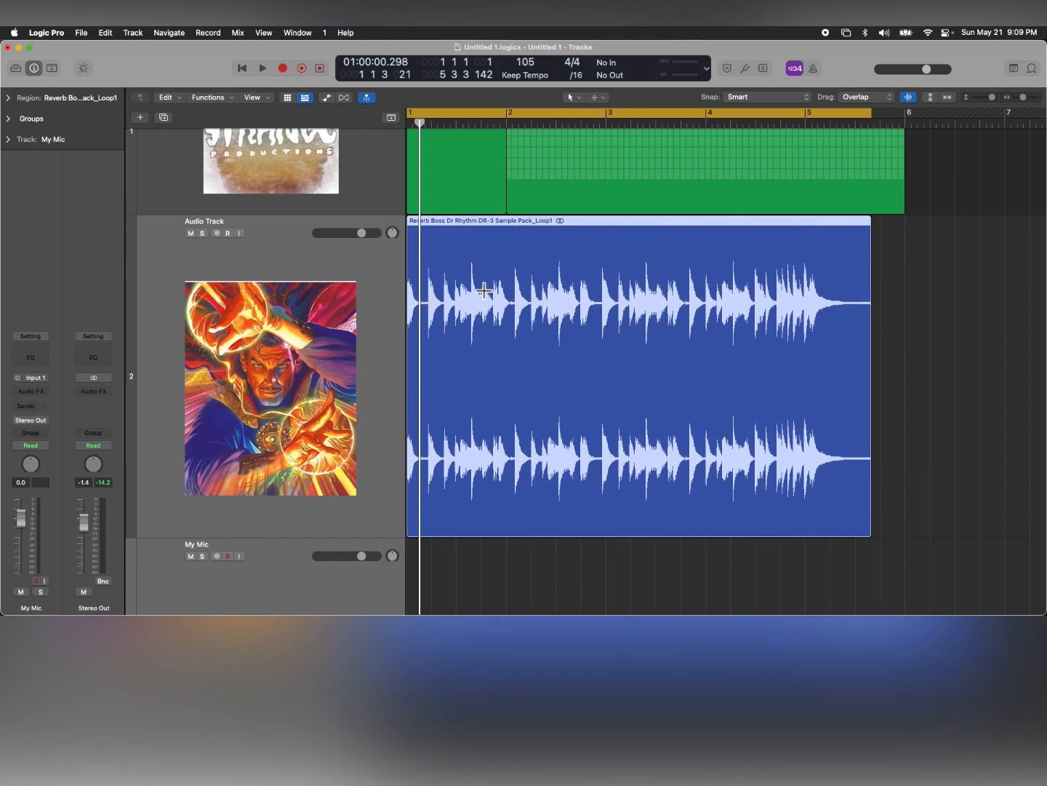
pyautogui.press('super+minus')
pyautogui.press('super+minus')
pyautogui.press('super+equal')
pyautogui.press('super+equal')
pyautogui.press('super+equal')
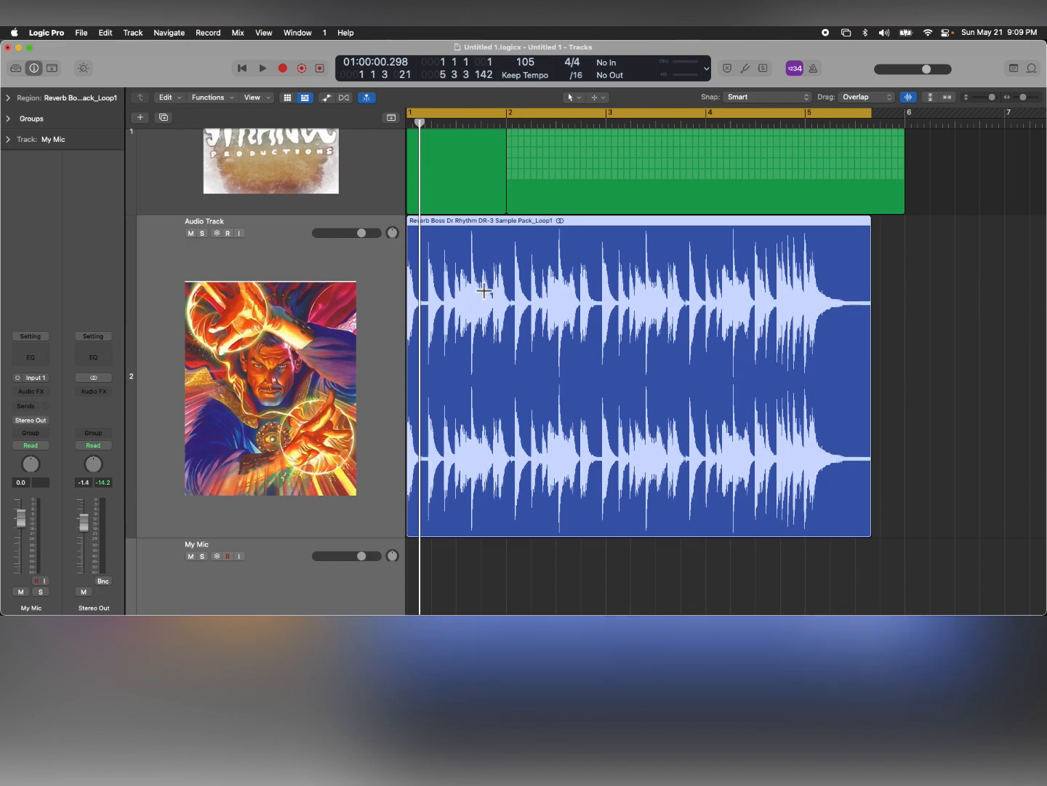
pyautogui.press('super+minus')
pyautogui.press('super+minus')
pyautogui.press('super+minus')
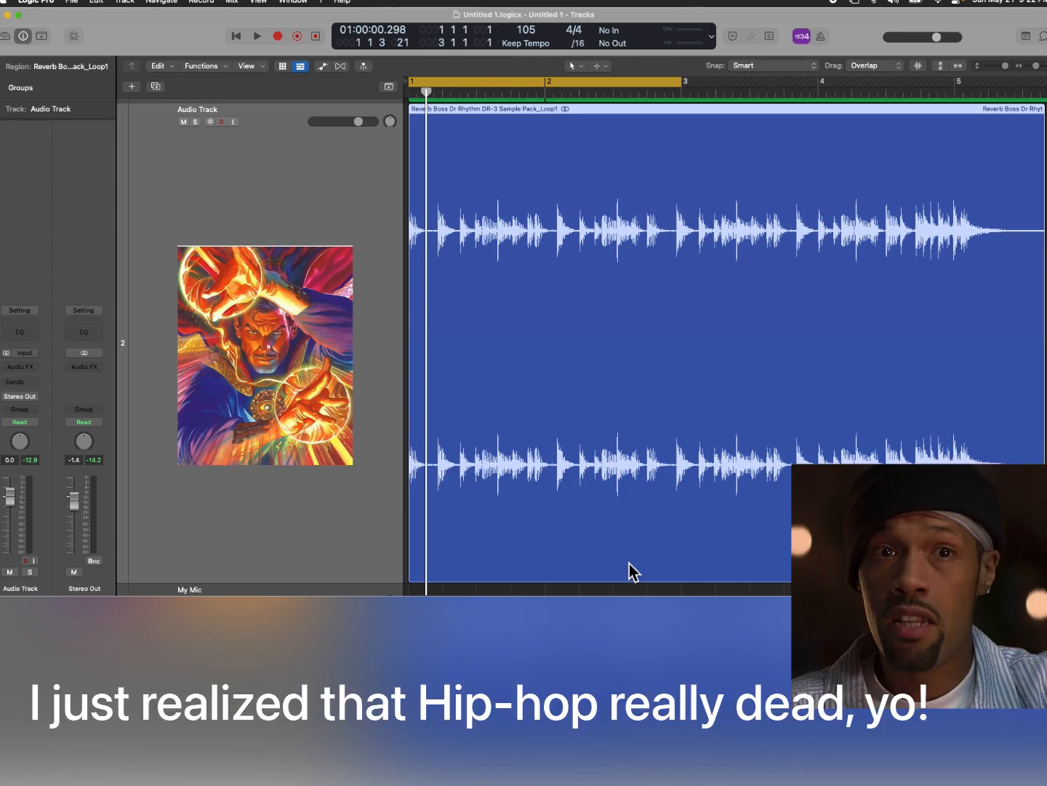
# - Zoom the Tracks area in horizontally on the Audio Track region, and zoom it back out until the whole region fits
pyautogui.scroll(2, 503, 190)
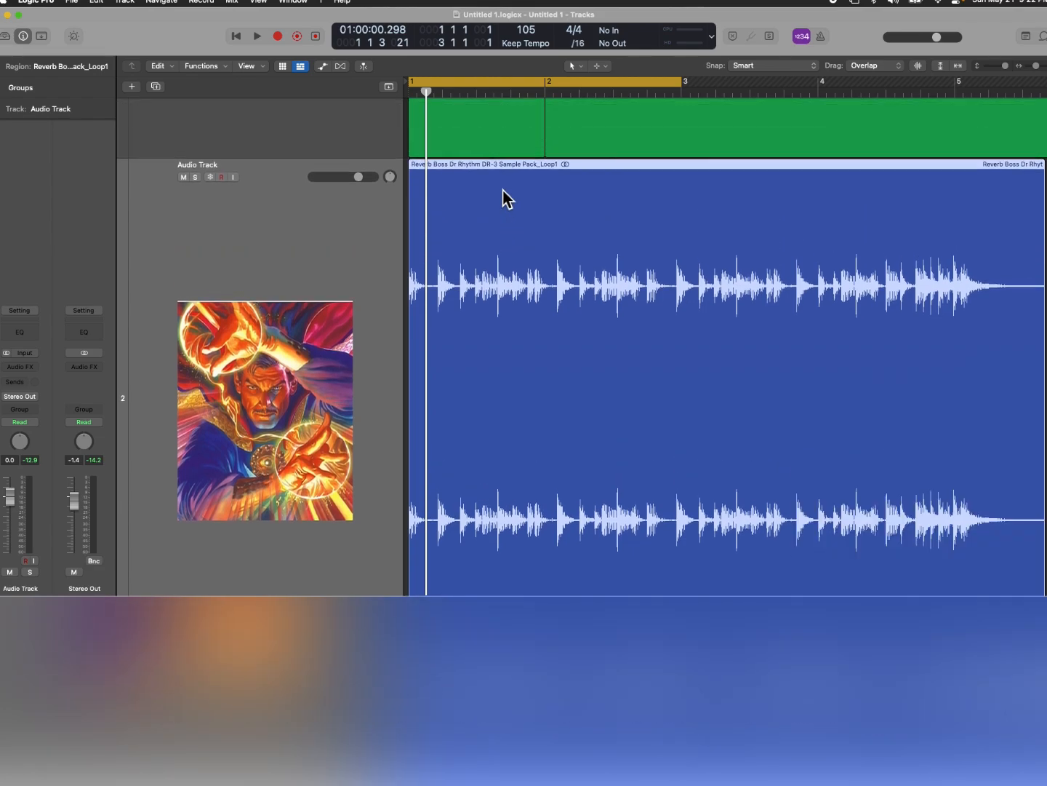
pyautogui.scroll(-2, 508, 198)
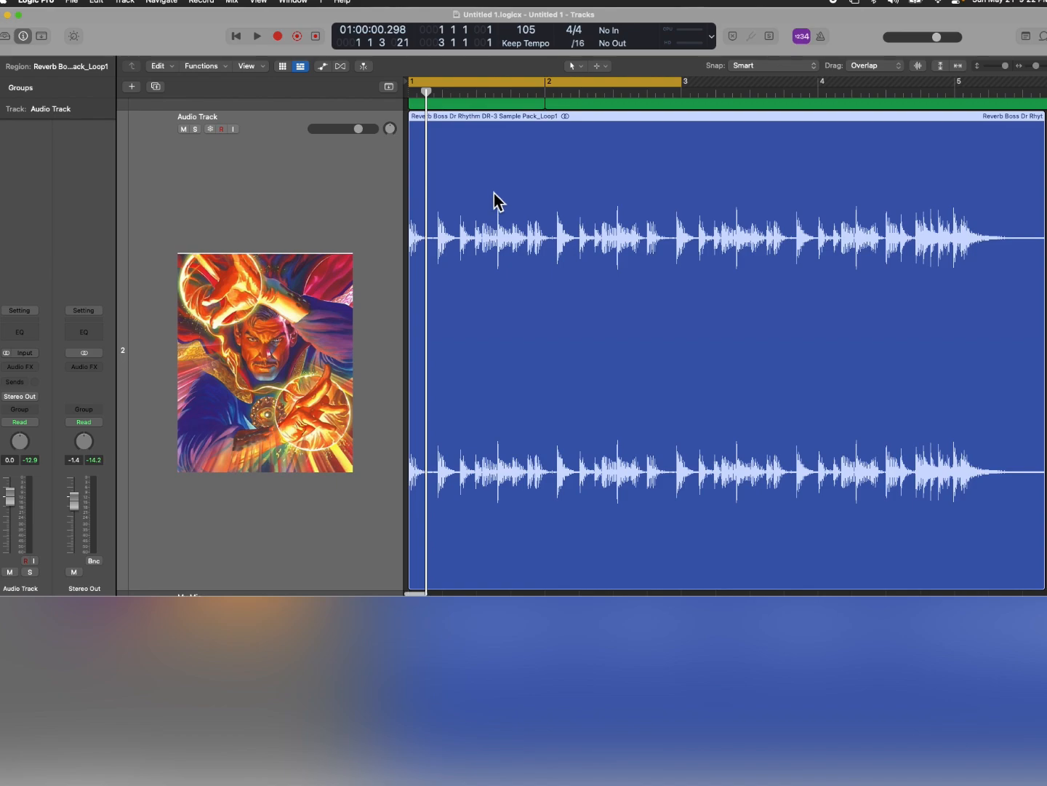
pyautogui.press('cmd+Right')
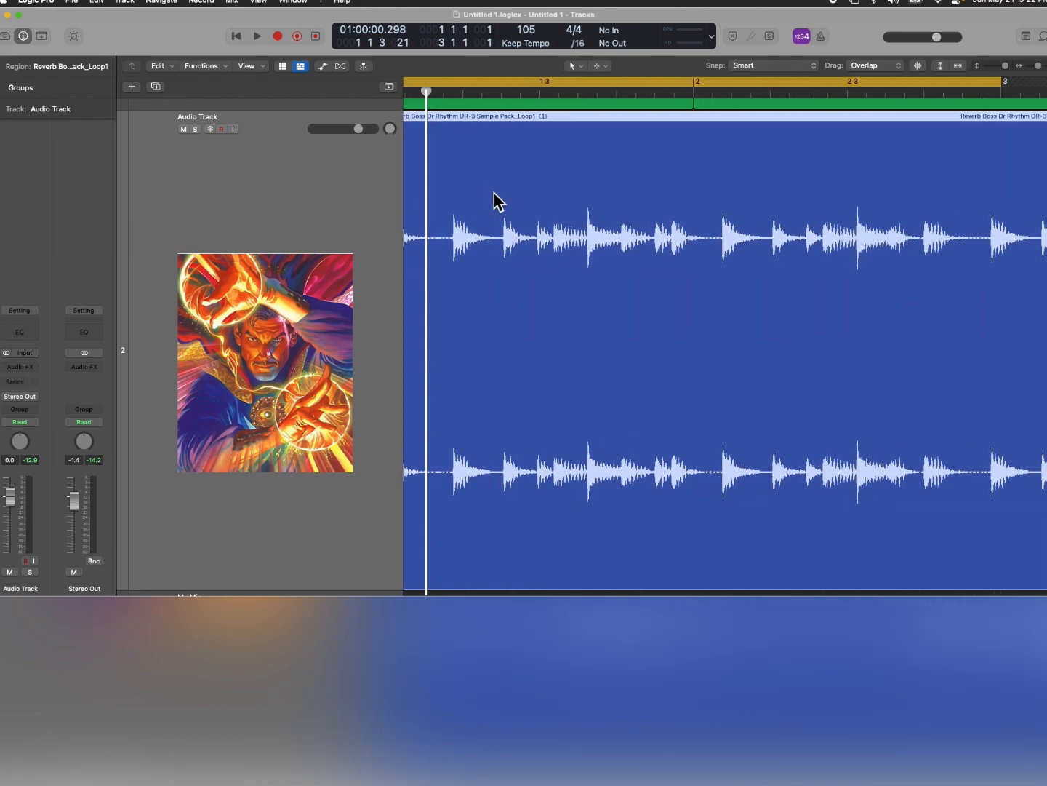
pyautogui.press('super+Left')
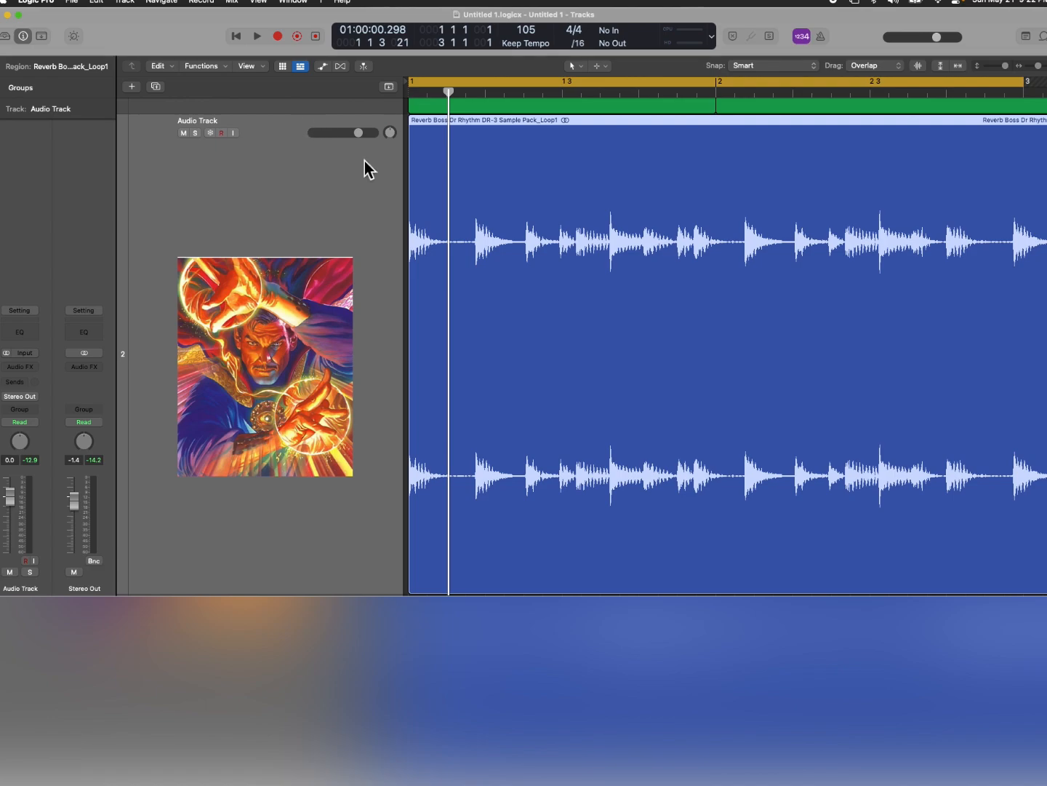
pyautogui.press('super+Left')
pyautogui.press('super+Left')
pyautogui.press('super+Left')
# - Zoom the Tracks area out vertically until all three tracks fit in view
pyautogui.press('super+Up')
pyautogui.press('super+Up')
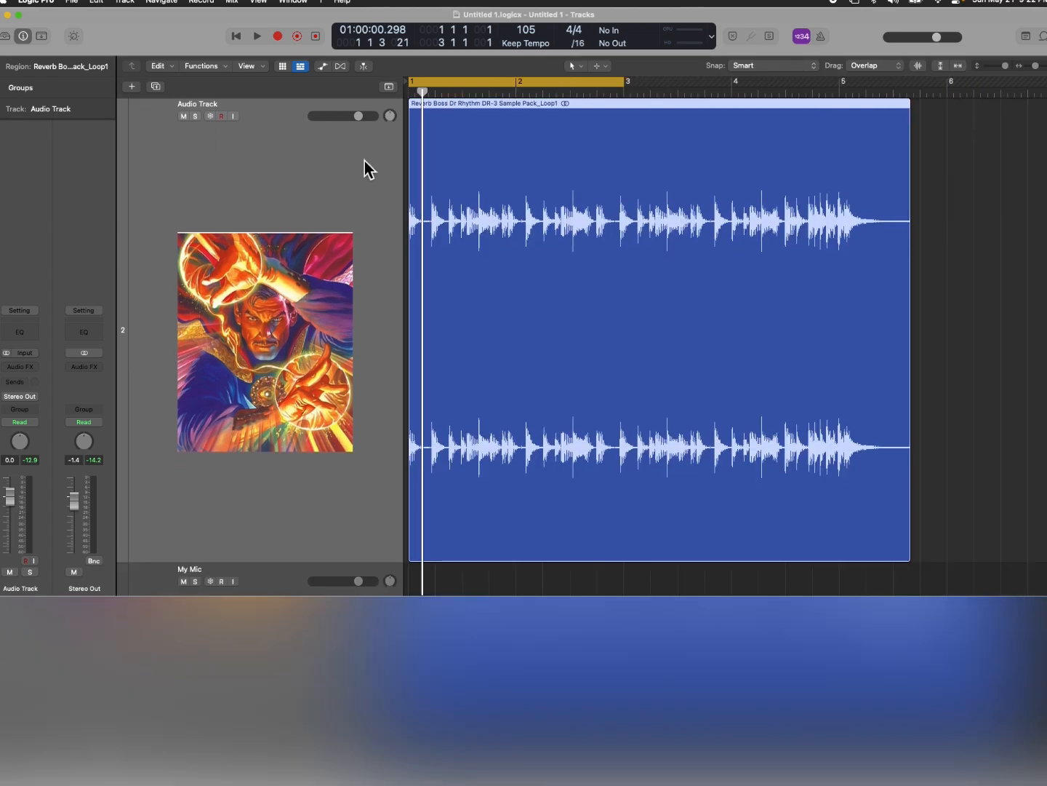
pyautogui.press('super+Up')
pyautogui.press('super+Up')
pyautogui.press('super+Up')
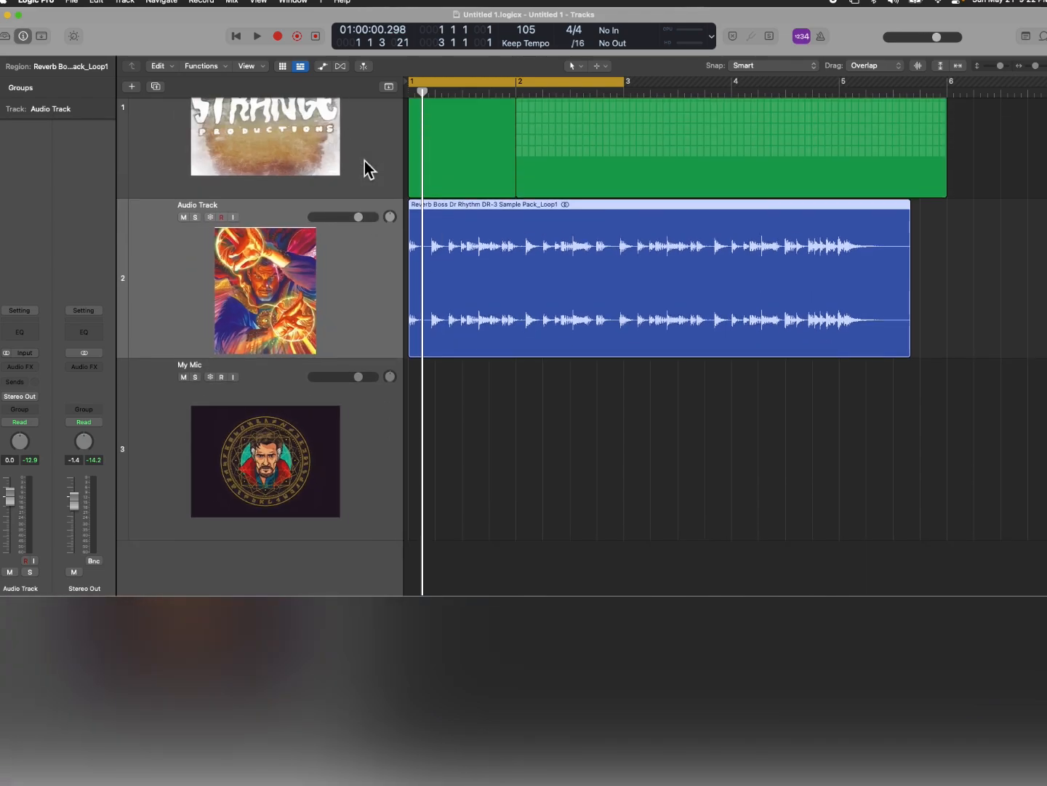
pyautogui.press('super+Up')
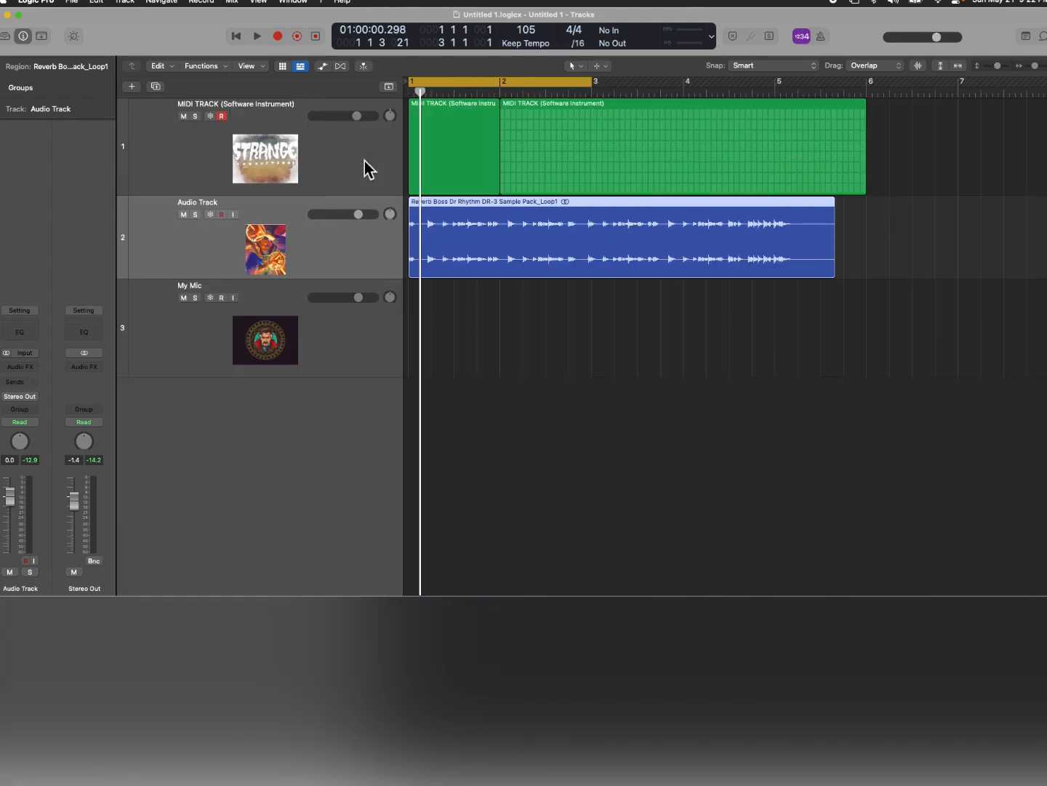
# - Toggle Zoom to Fit Selection on the audio region several times, ending with all three tracks in view
pyautogui.press('z')
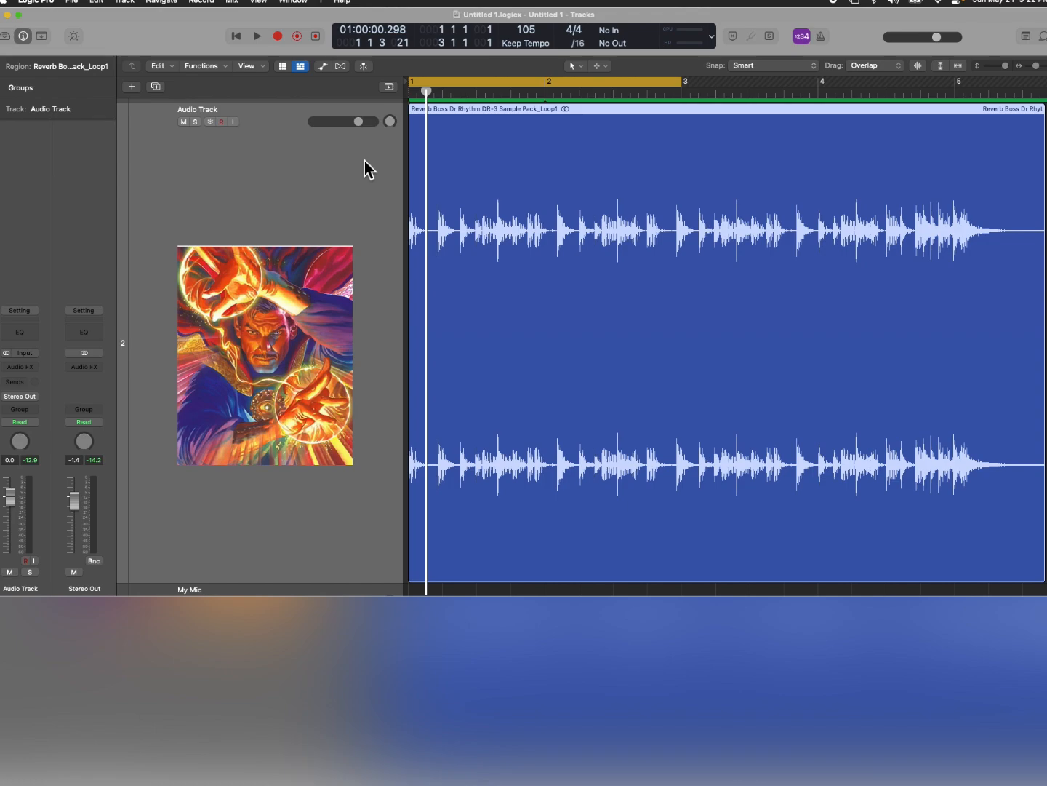
pyautogui.press('z')
pyautogui.press('z')
pyautogui.press('z')
pyautogui.press('z')
pyautogui.press('z')
pyautogui.press('z')
pyautogui.press('z')
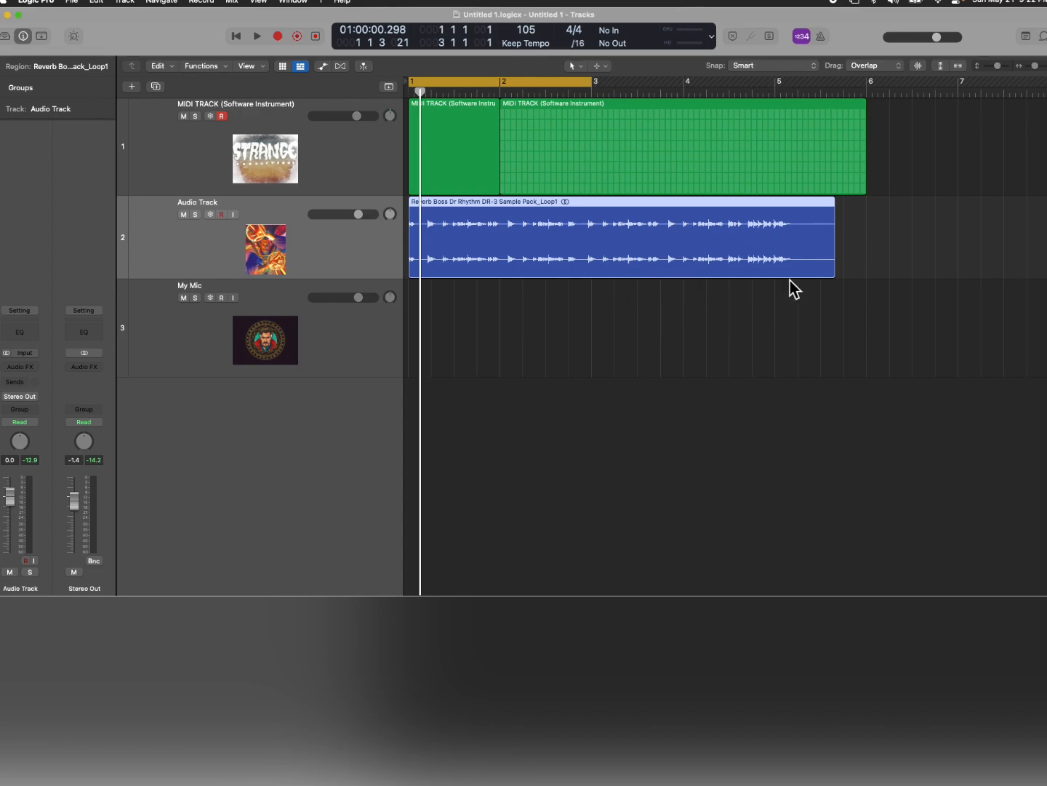
# - Move the timeline past bar 16 and toggle Zoom to Fit Selection to bring the audio region into view
pyautogui.hscroll(10, 994, 304)
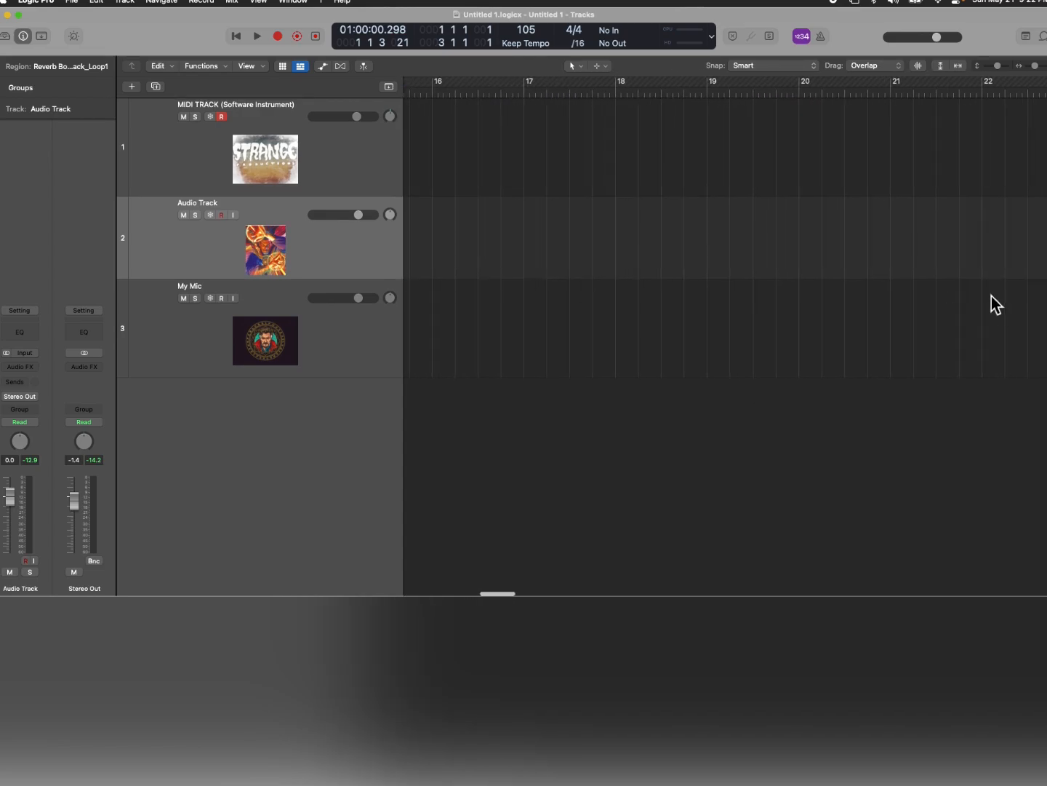
pyautogui.press('z')
pyautogui.press('z')
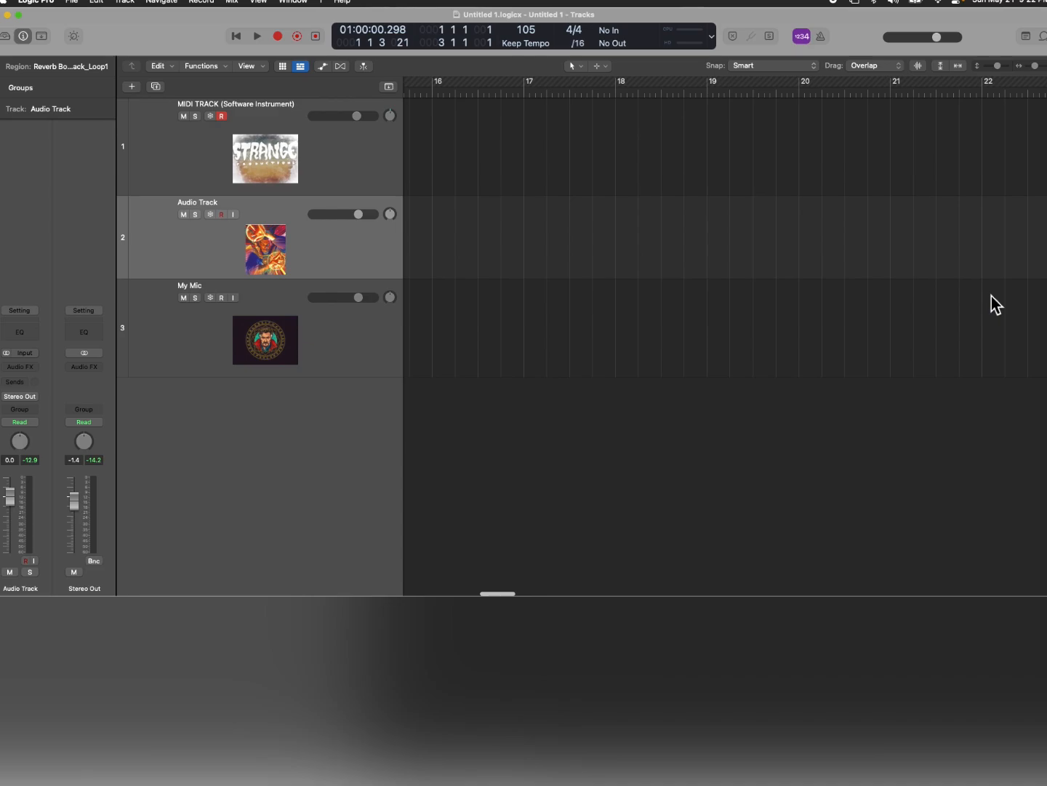
pyautogui.press('z')
# - Vary the horizontal zoom and position around the audio region, and use Zoom to Fit Selection to fit it again
pyautogui.scroll(-5, 859, 265)
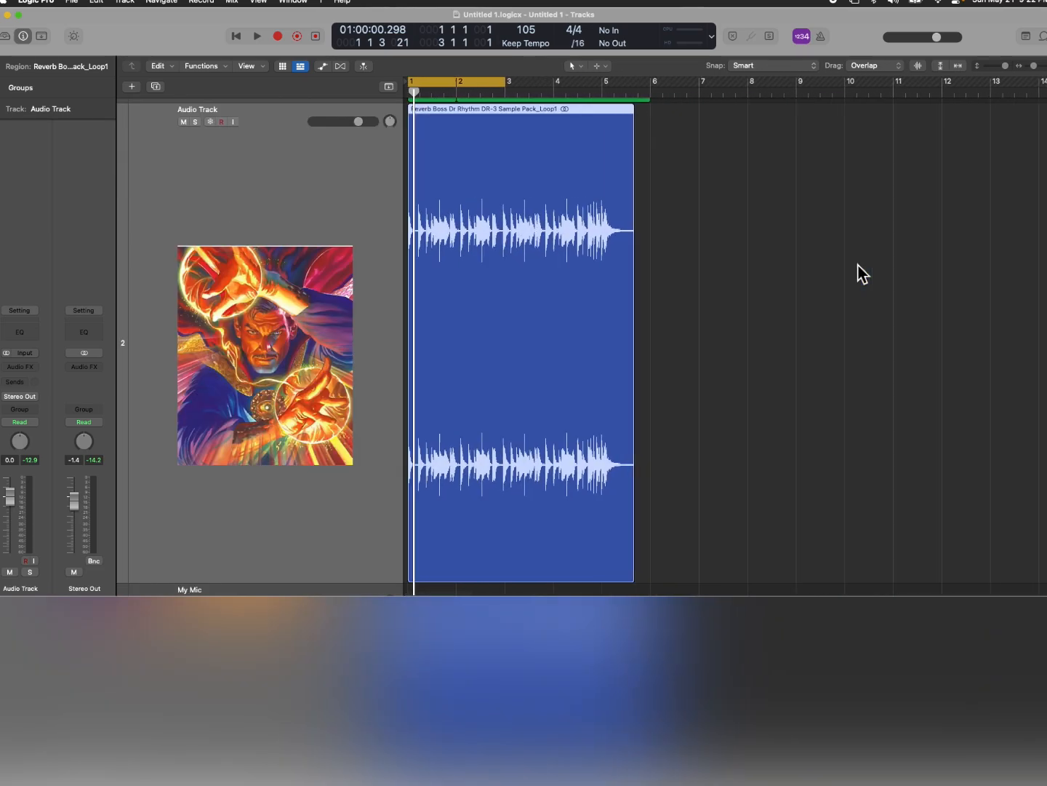
pyautogui.scroll(2, 858, 265)
pyautogui.hscroll(3, 859, 265)
pyautogui.hscroll(-1, 858, 266)
pyautogui.hscroll(2, 810, 260)
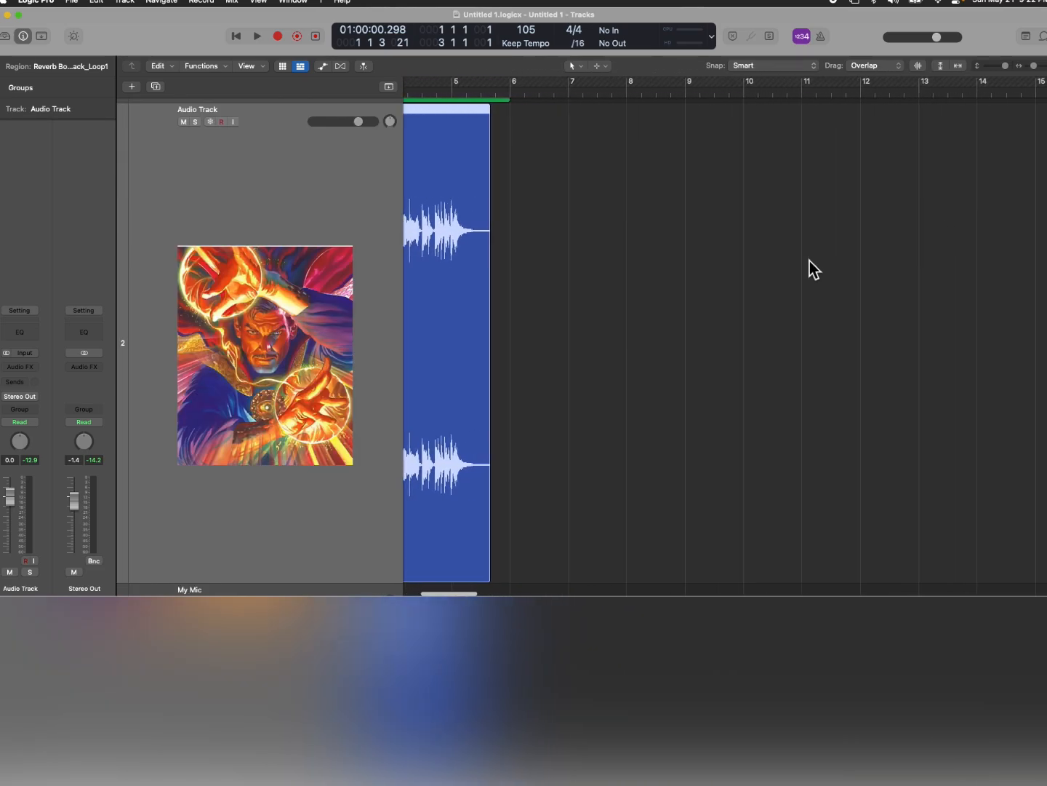
pyautogui.hscroll(-4, 540, 280)
pyautogui.press('z')
pyautogui.press('z')
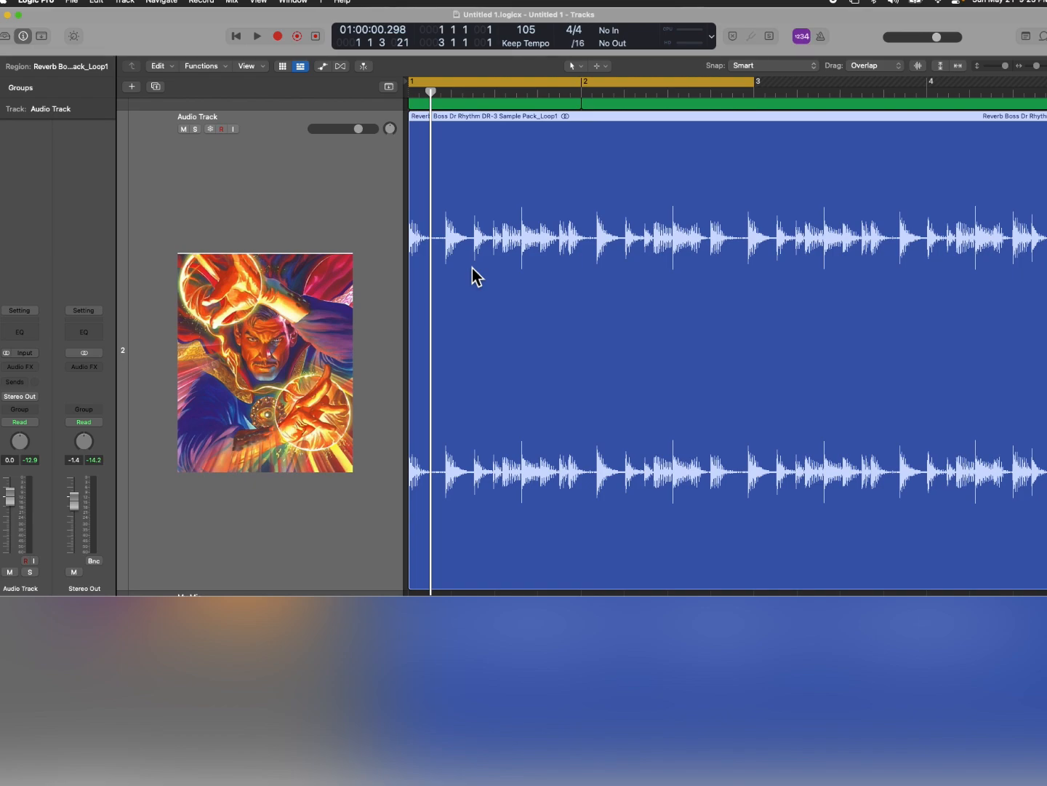
pyautogui.press('z')
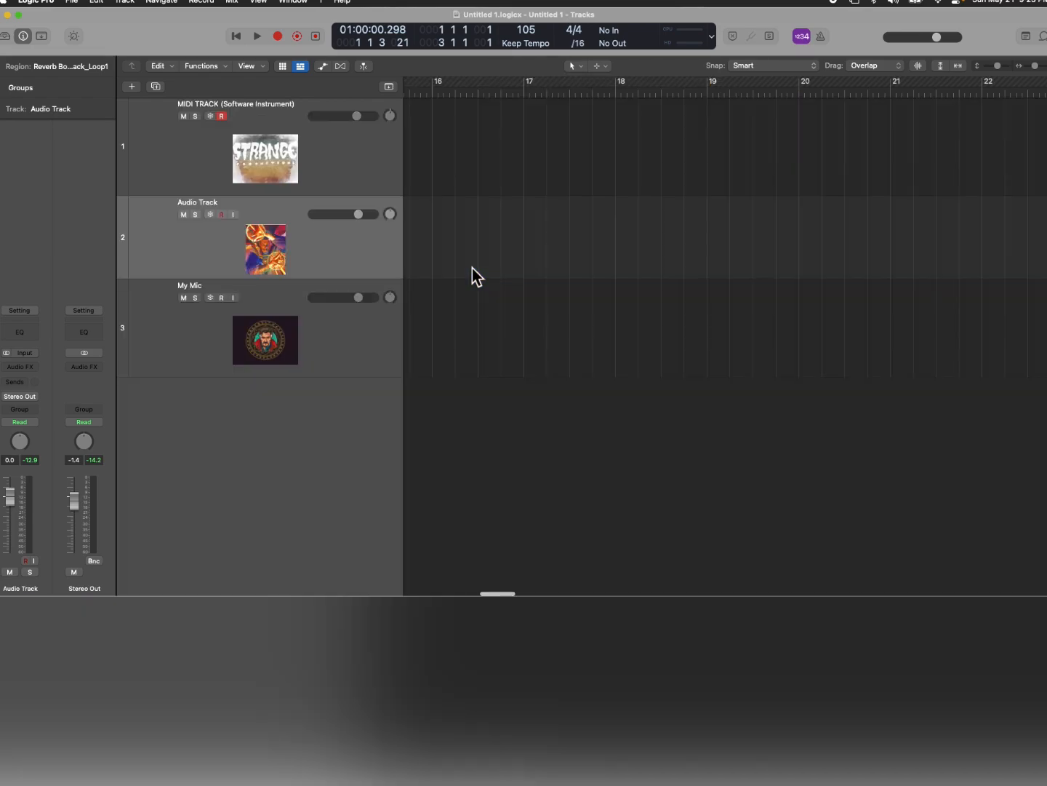
pyautogui.press('z')
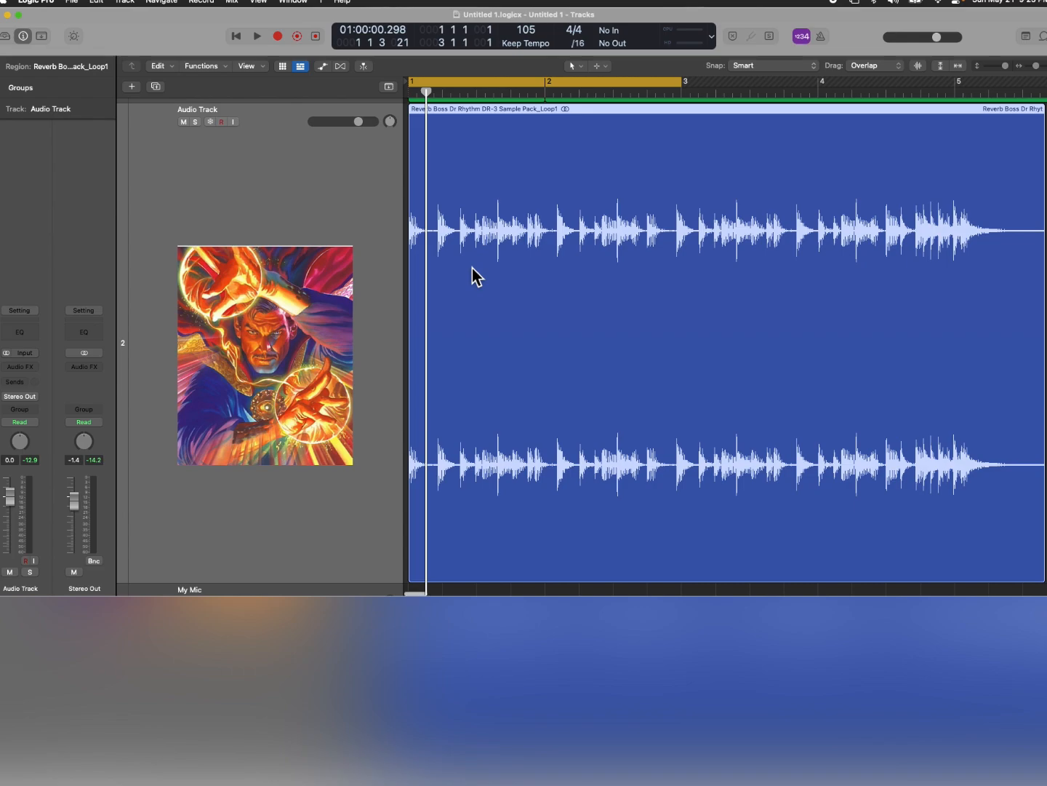
# - Zoom in horizontally on the audio region's first bars, and toggle Zoom to Fit Selection to show the whole region
pyautogui.scroll(5, 472, 267)
pyautogui.scroll(-2, 472, 267)
pyautogui.hscroll(-1, 473, 267)
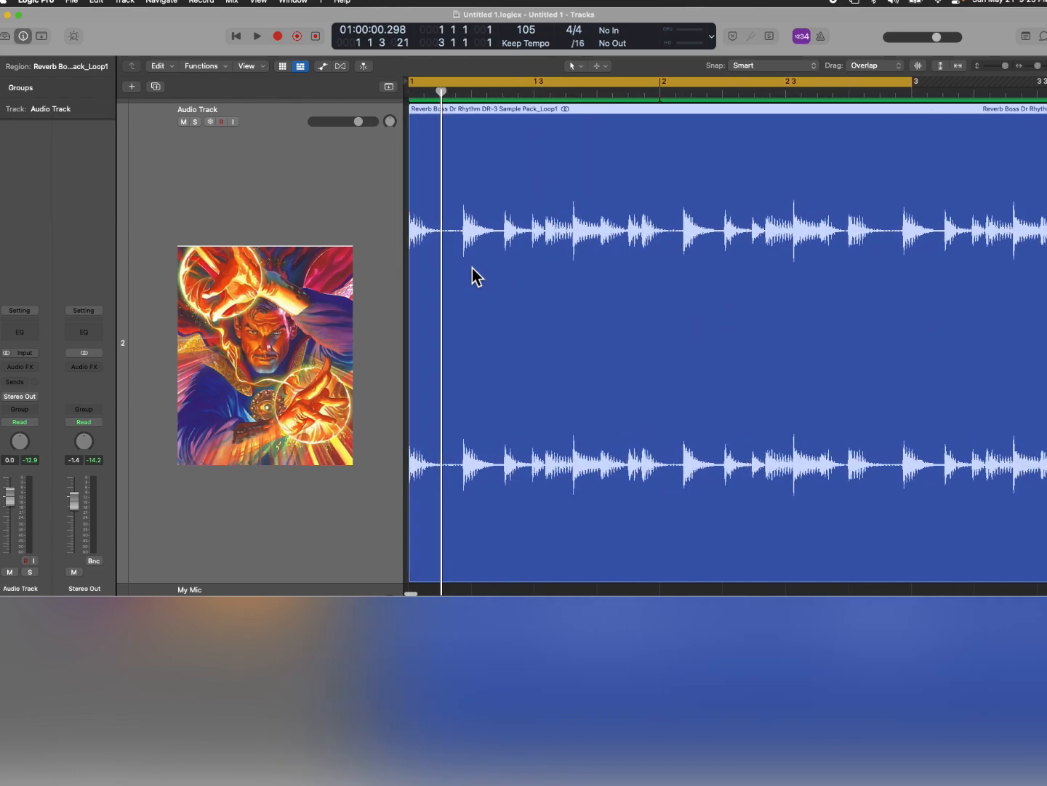
pyautogui.scroll(-1, 472, 268)
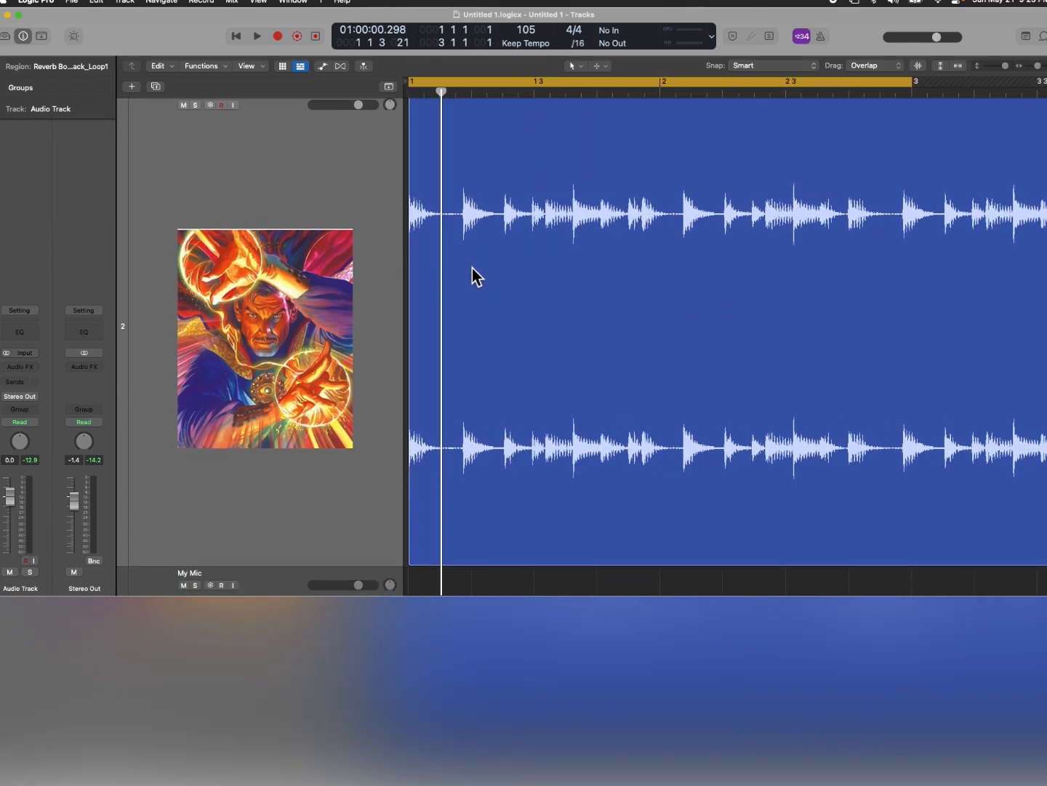
pyautogui.press('z')
pyautogui.press('z')
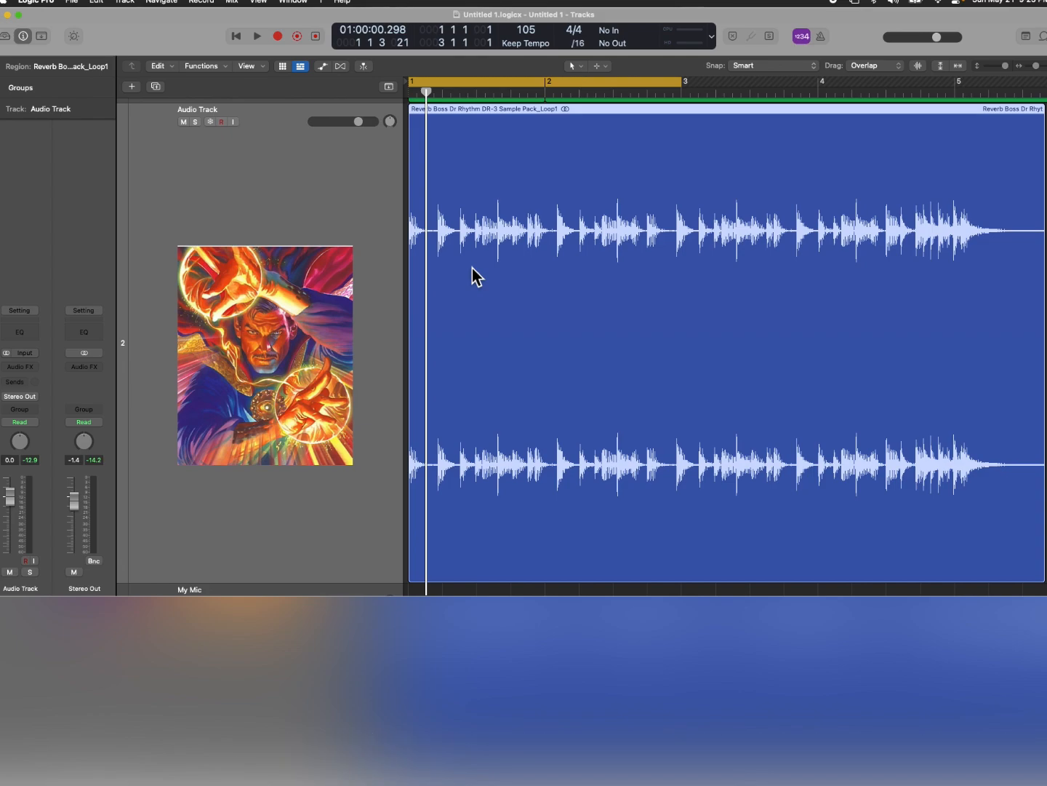
# - Toggle repeatedly between the fitted audio region view and the view of all three tracks
pyautogui.hotkey('ctrl', 'shift', 'z')
pyautogui.hotkey('ctrl', 'shift', 'z')
pyautogui.hotkey('ctrl', 'shift', 'z')
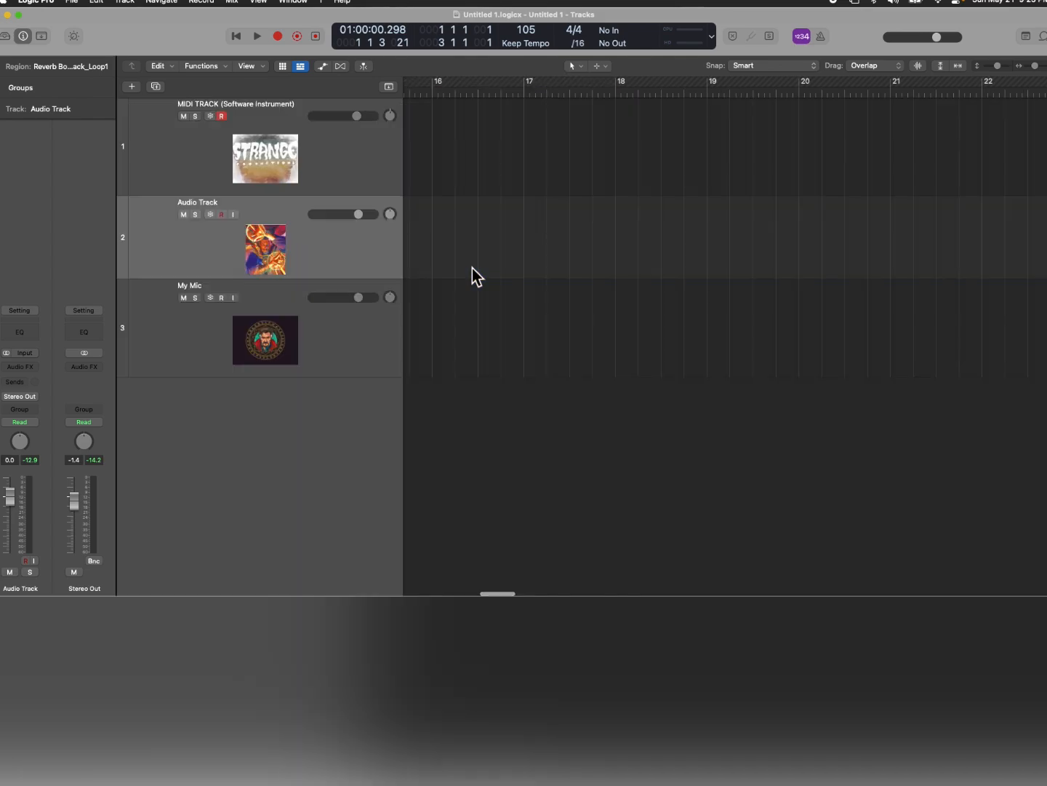
pyautogui.hotkey('ctrl', 'shift', 'z')
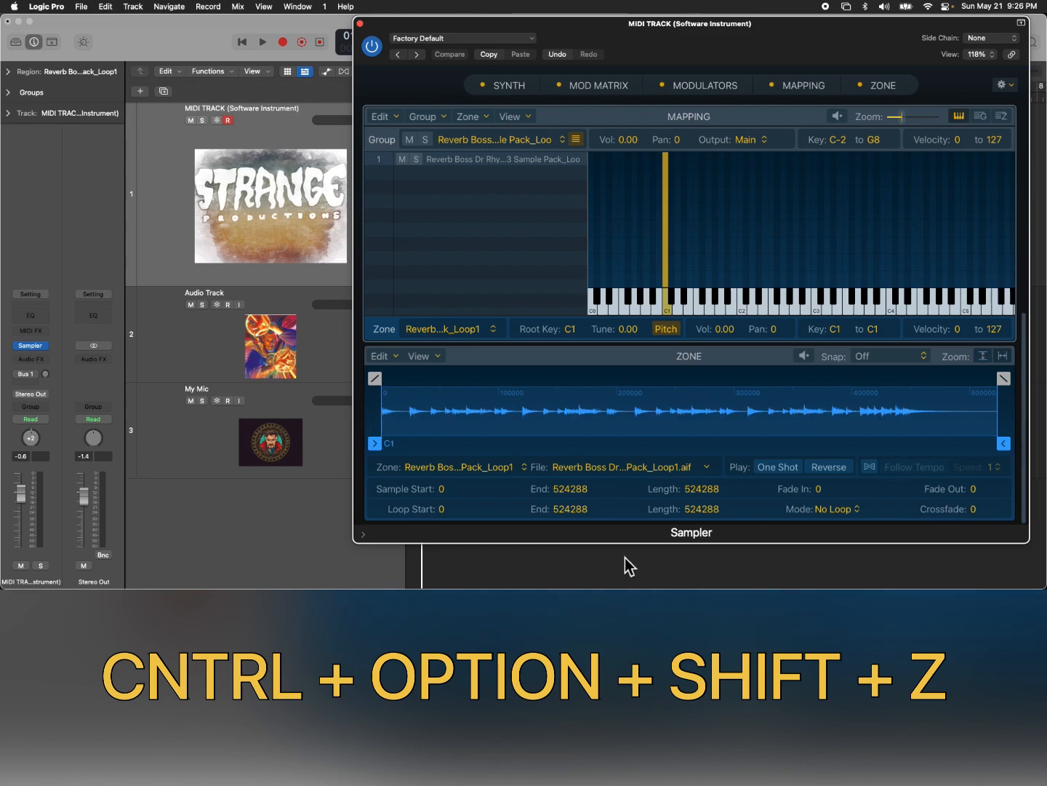
# - Toggle the vertical zoom of the Zone waveform in Sampler on and off
pyautogui.hotkey('ctrl', 'alt', 'shift', 'z')
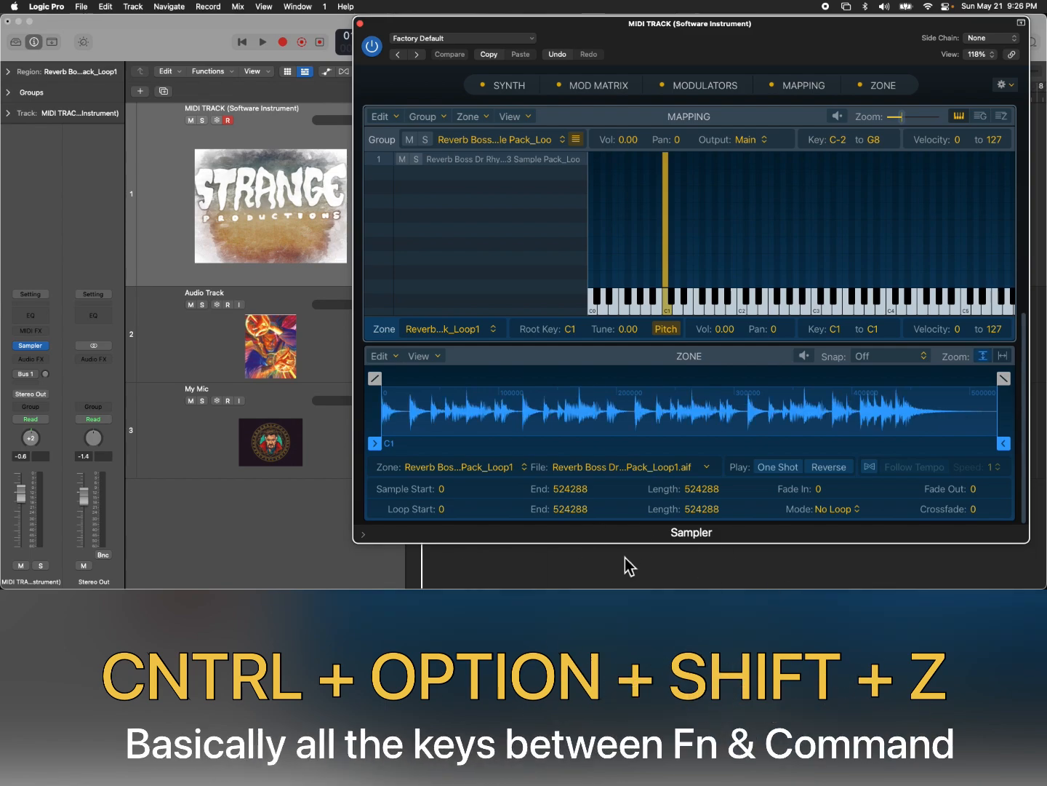
pyautogui.hotkey('ctrl', 'alt', 'shift', 'z')
pyautogui.hotkey('ctrl', 'alt', 'shift', 'z')
pyautogui.hotkey('ctrl', 'alt', 'shift', 'z')
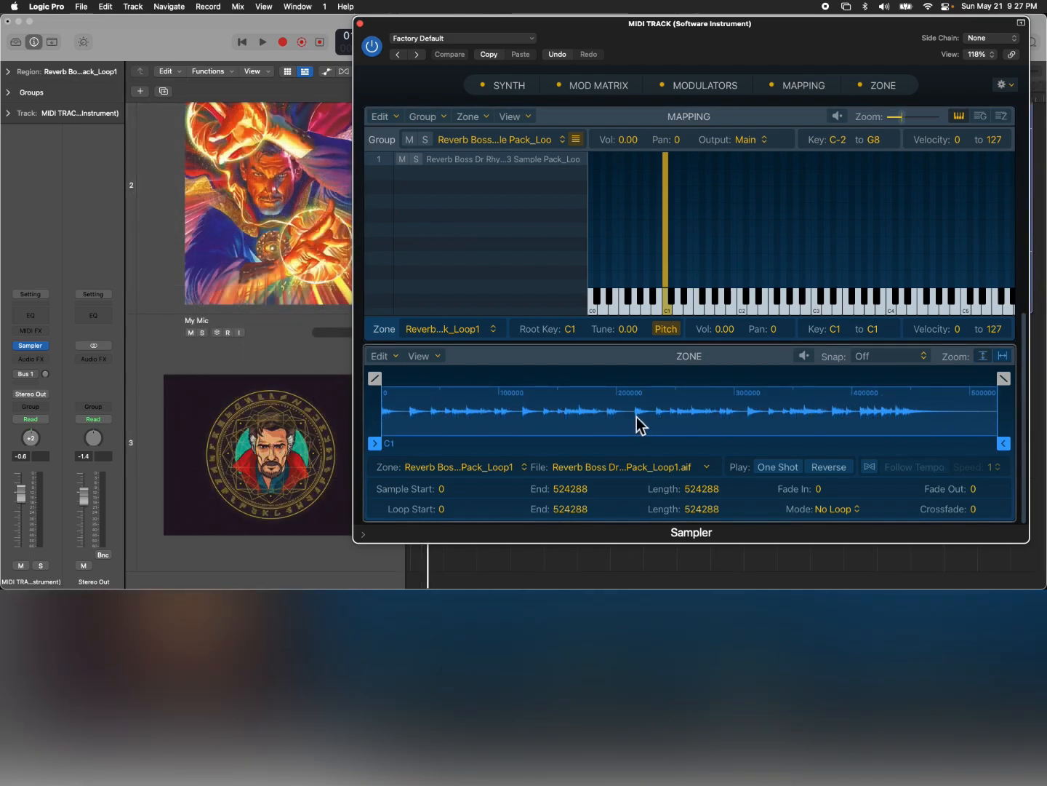
# - Zoom in horizontally on the middle of Sampler's Zone waveform, around sample 215000
pyautogui.scroll(3, 637, 417)
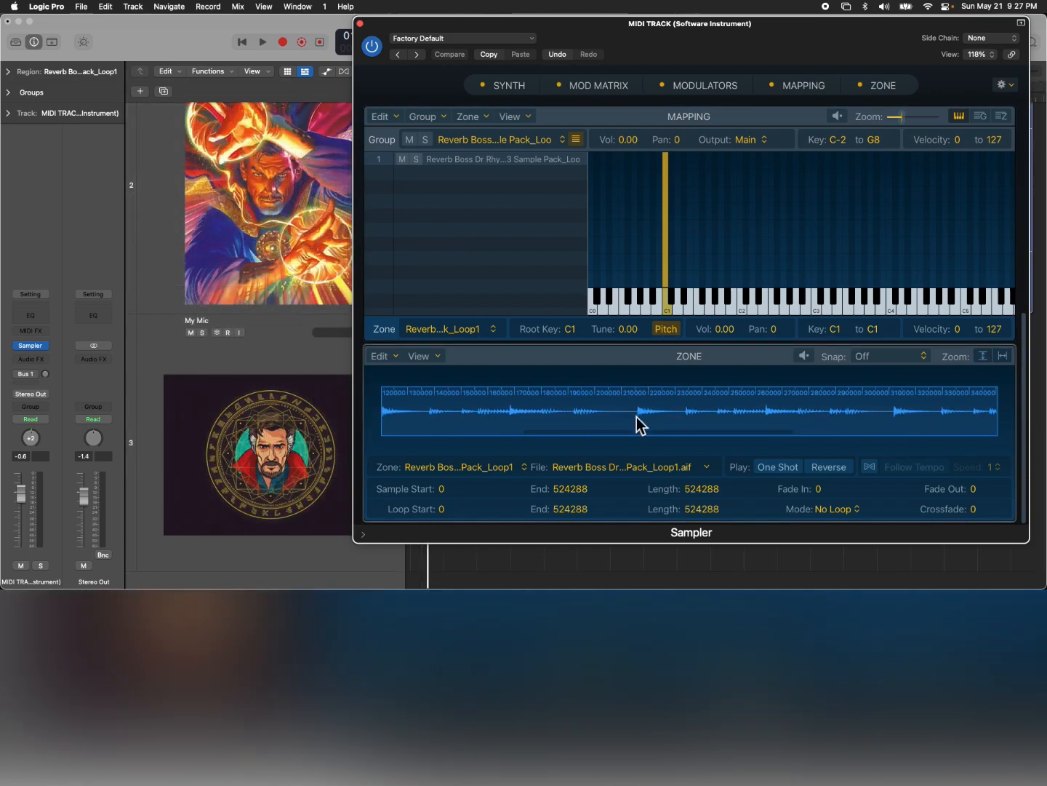
pyautogui.scroll(4, 637, 416)
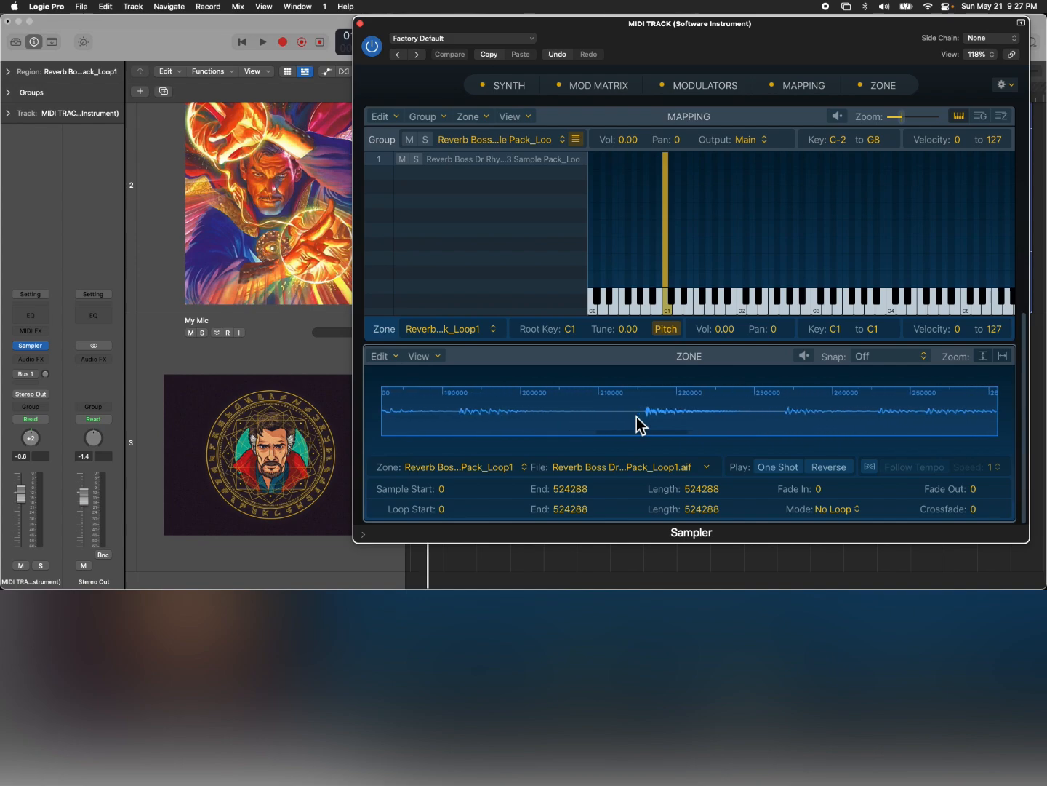
pyautogui.scroll(1, 638, 411)
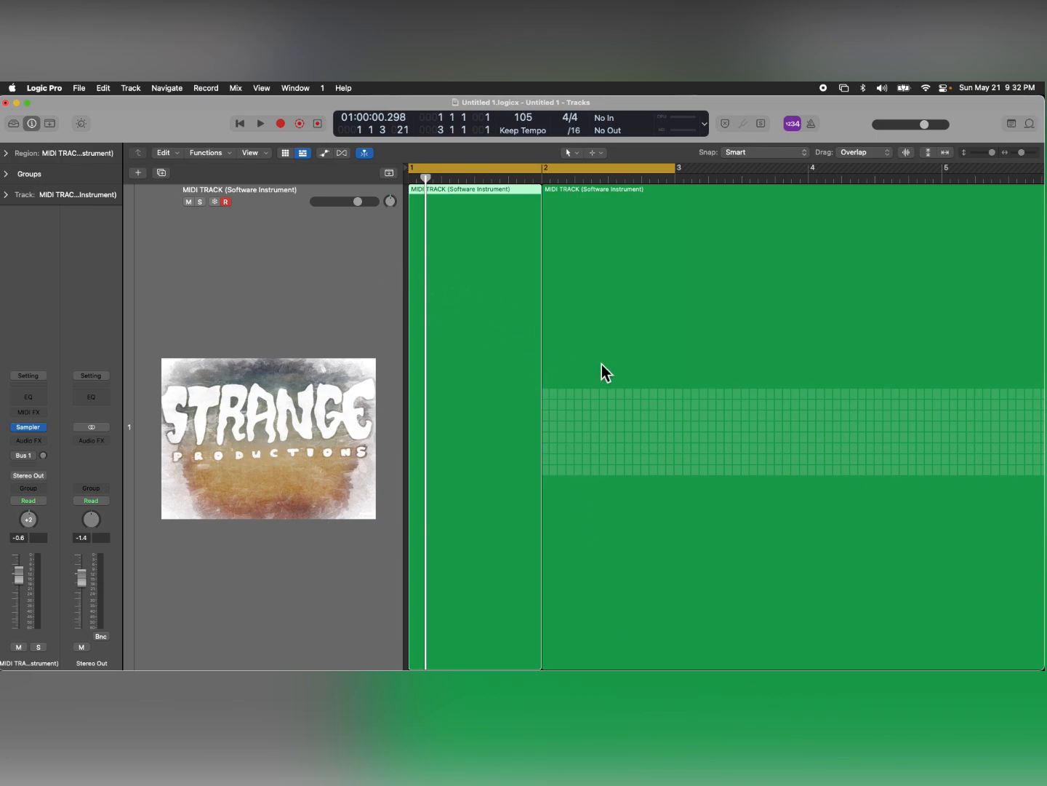
# - Open the pattern region starting at bar 2 in the Step Sequencer, and close the editor
pyautogui.click(645, 339)
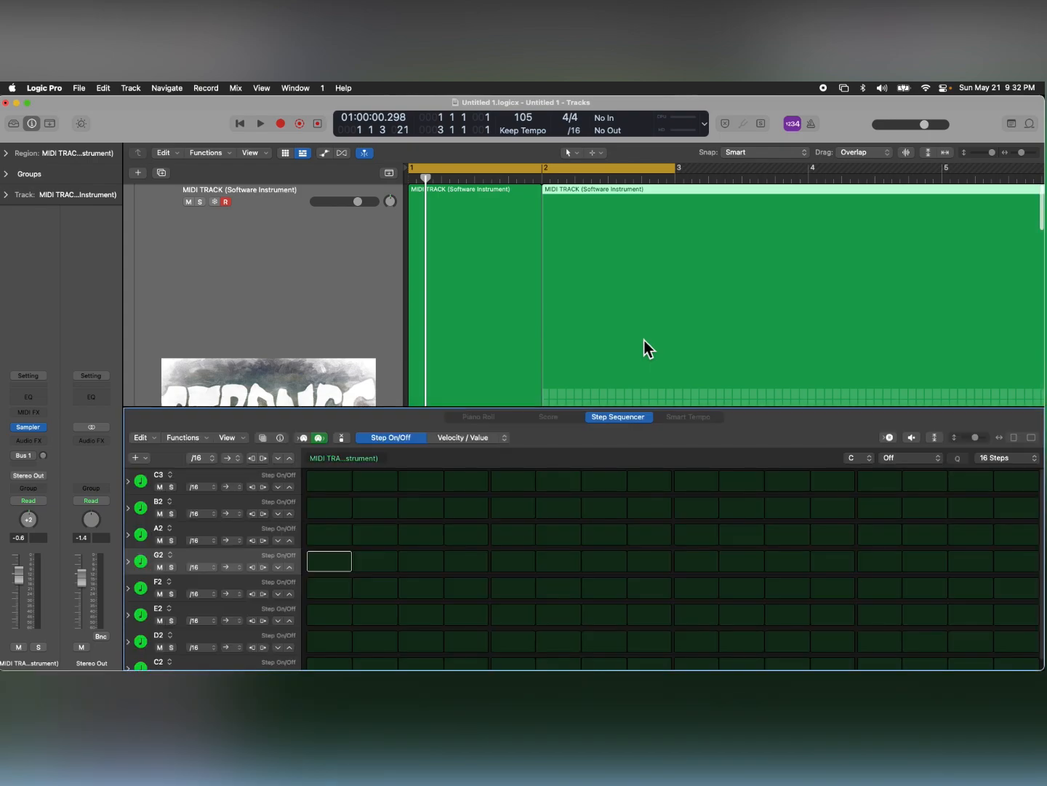
pyautogui.doubleClick(644, 340)
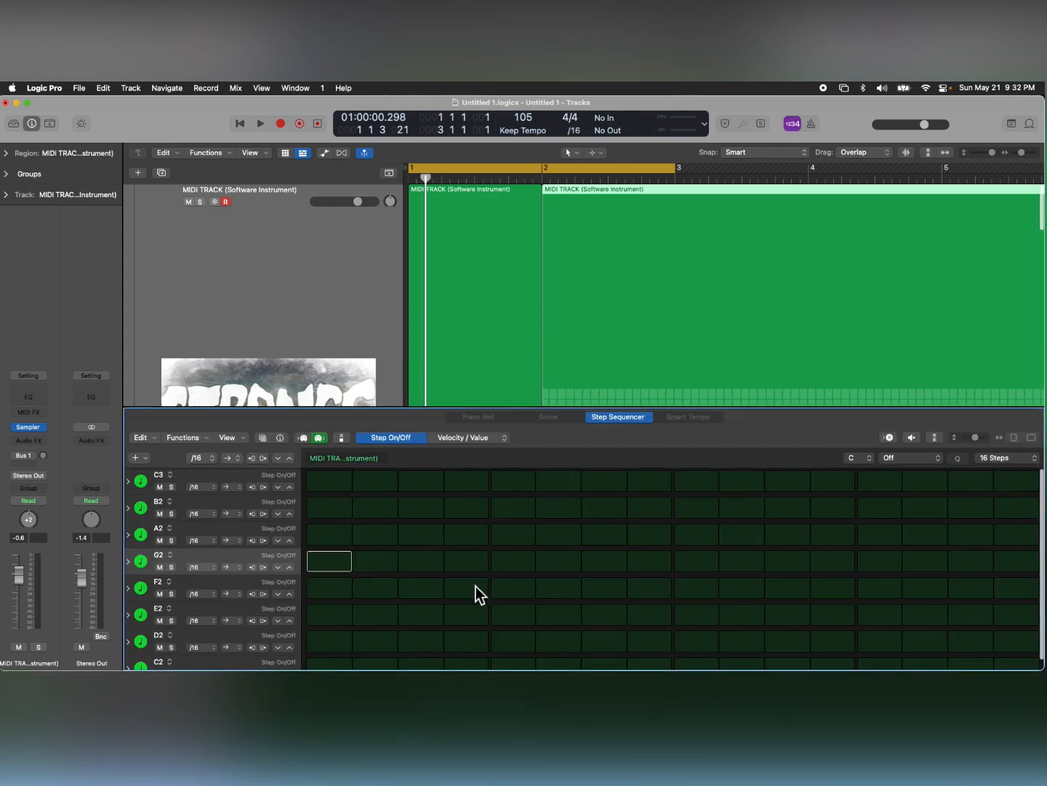
pyautogui.doubleClick(621, 283)
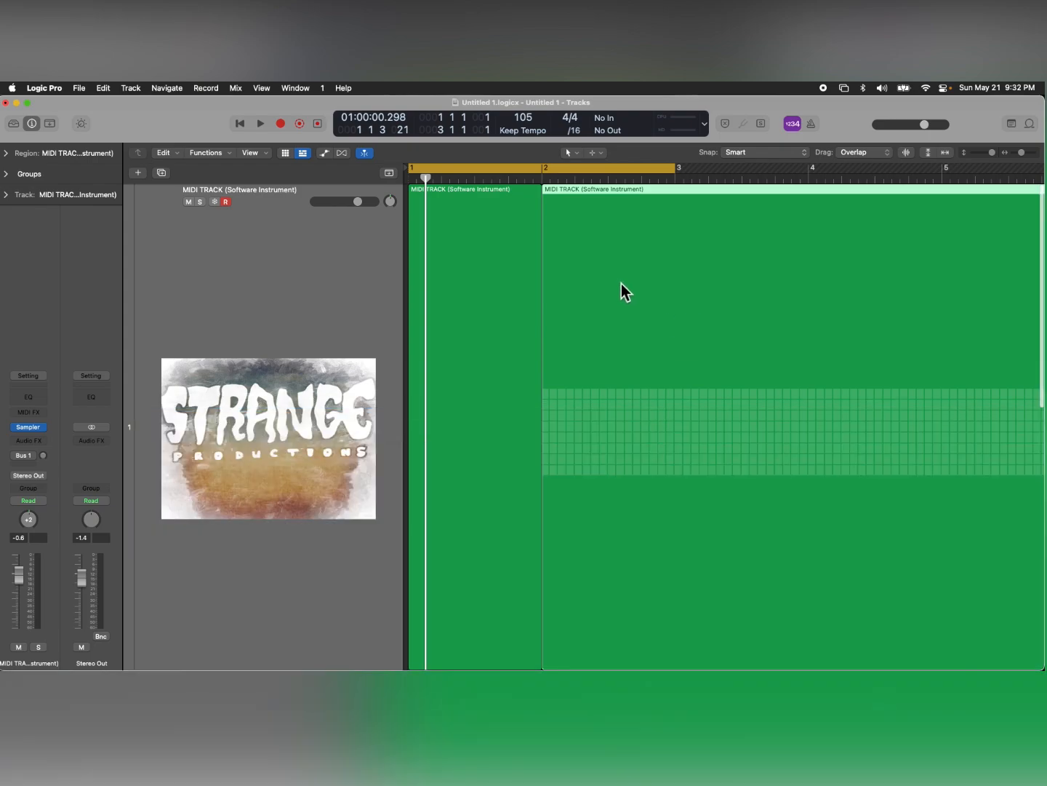
# - Open the one-bar MIDI region in the Piano Roll to view its higher octaves, and close the editor
pyautogui.click(467, 244)
pyautogui.doubleClick(466, 243)
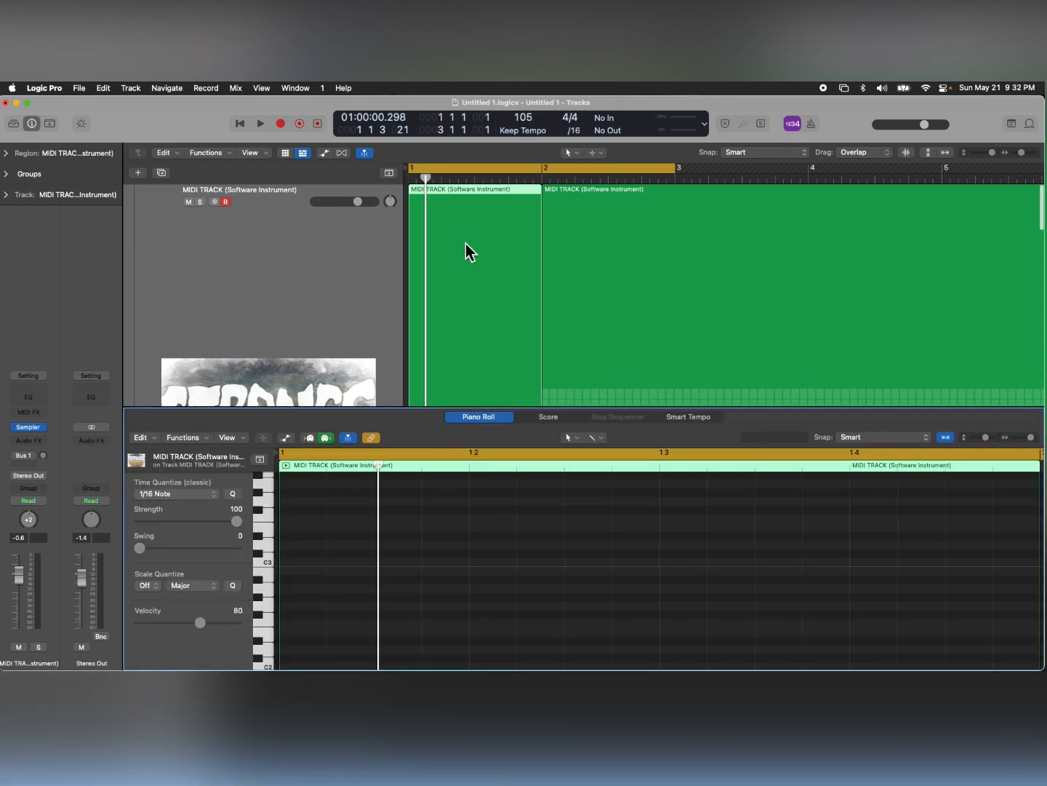
pyautogui.scroll(6, 515, 560)
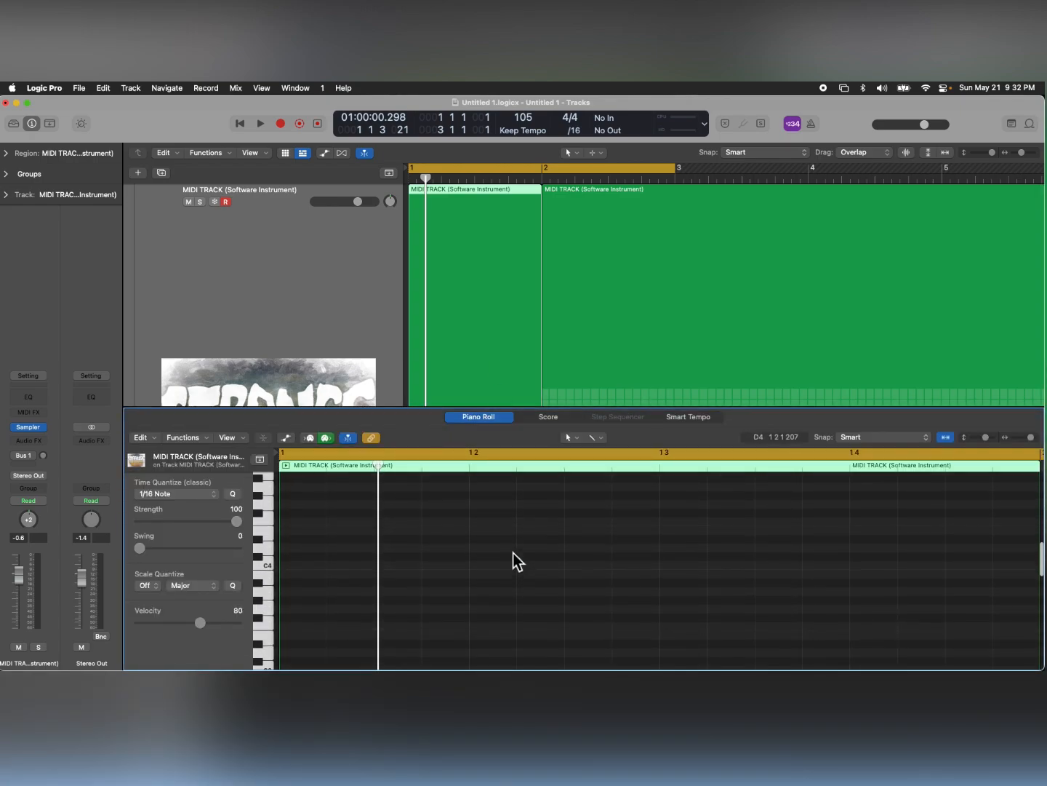
pyautogui.doubleClick(510, 335)
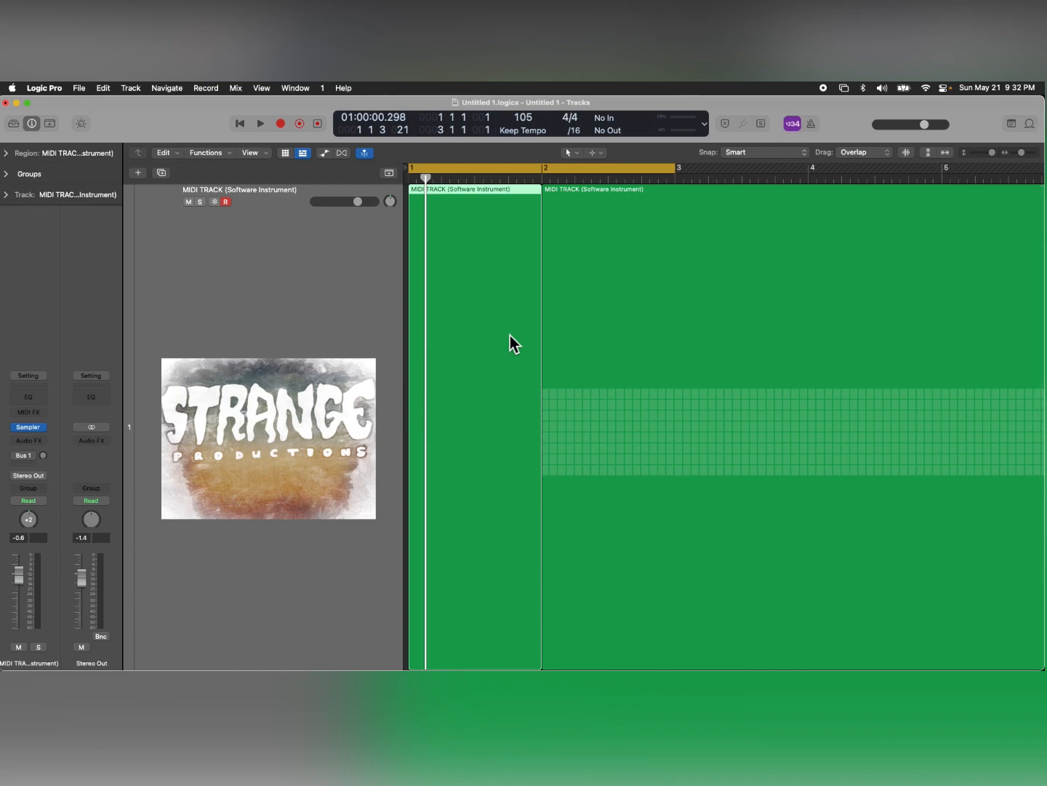
# - Open the one-bar MIDI region in the Piano Roll and enlarge the editor to cover most of the Tracks area
pyautogui.scroll(-5, 510, 336)
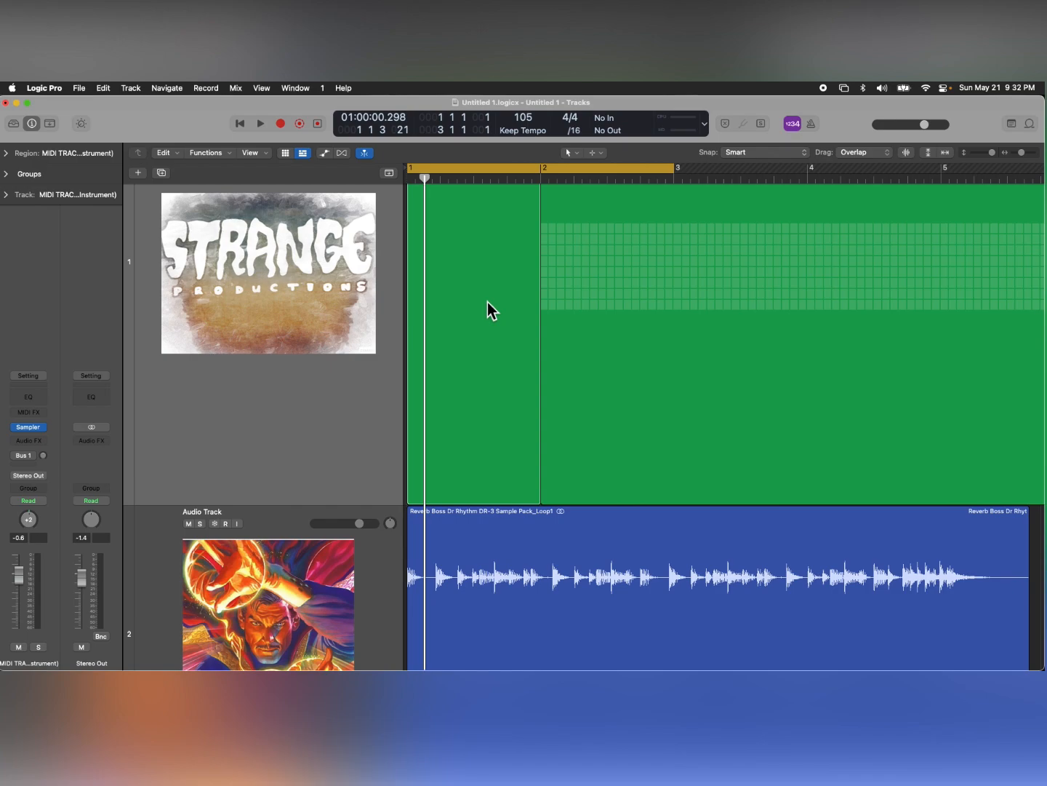
pyautogui.scroll(2, 487, 301)
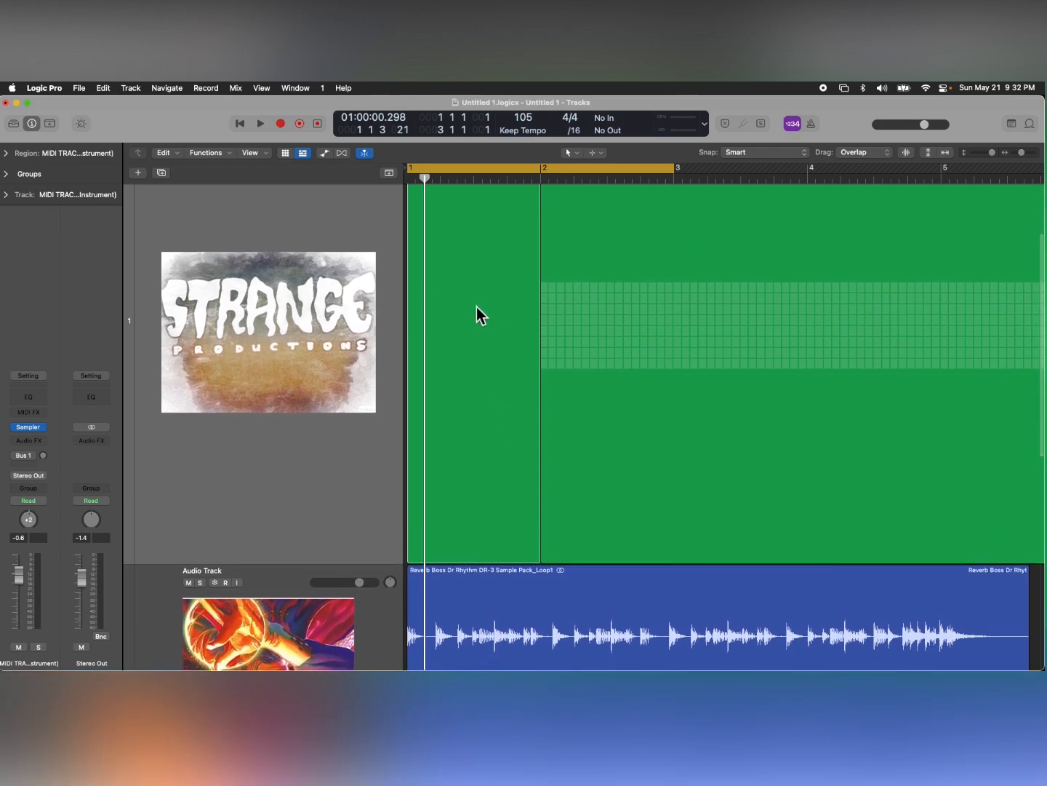
pyautogui.scroll(3, 476, 307)
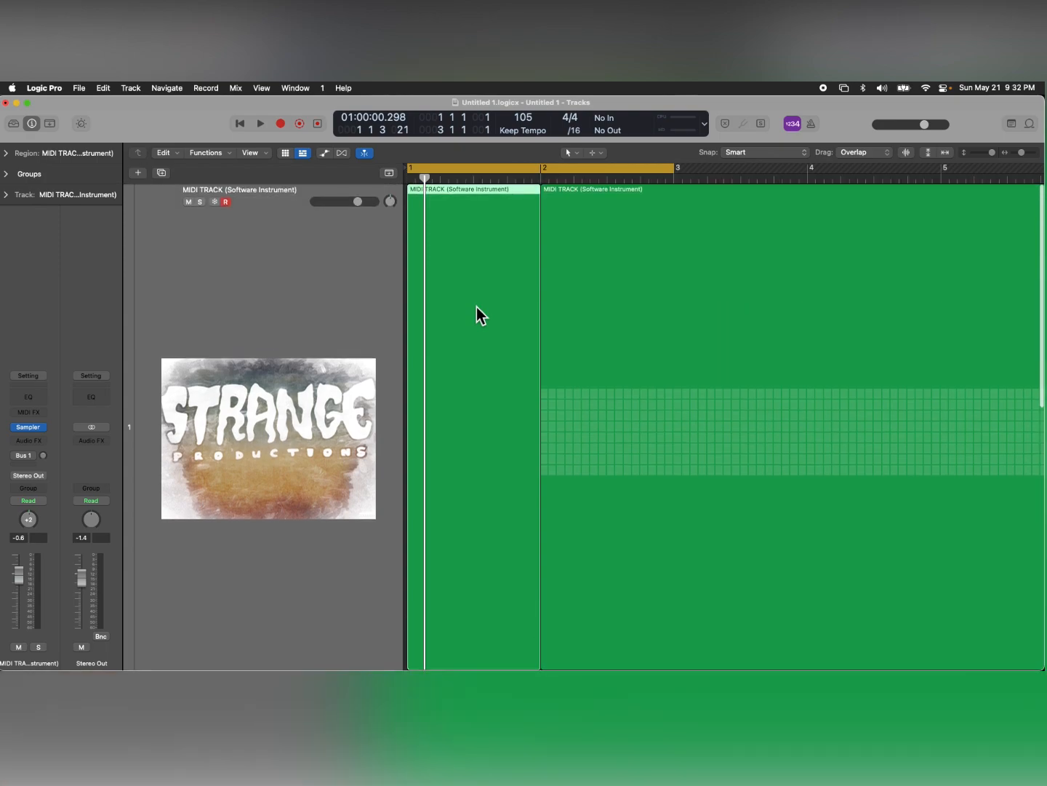
pyautogui.doubleClick(476, 307)
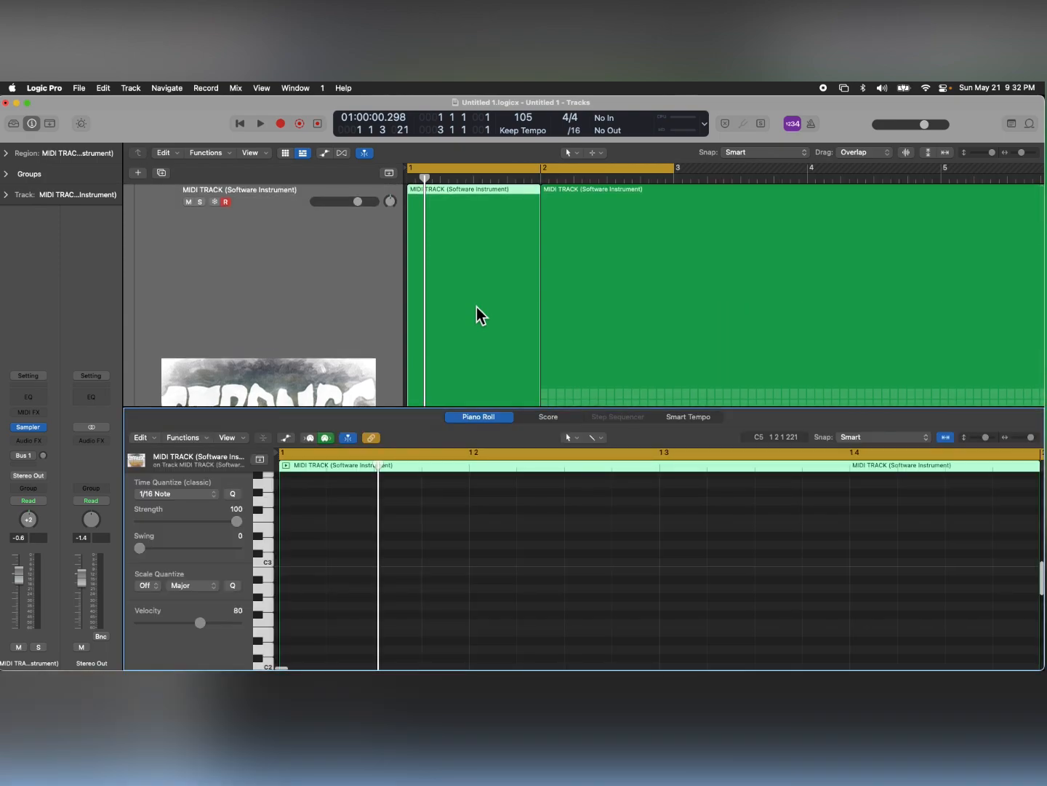
pyautogui.moveTo(433, 416); pyautogui.dragTo(435, 233)
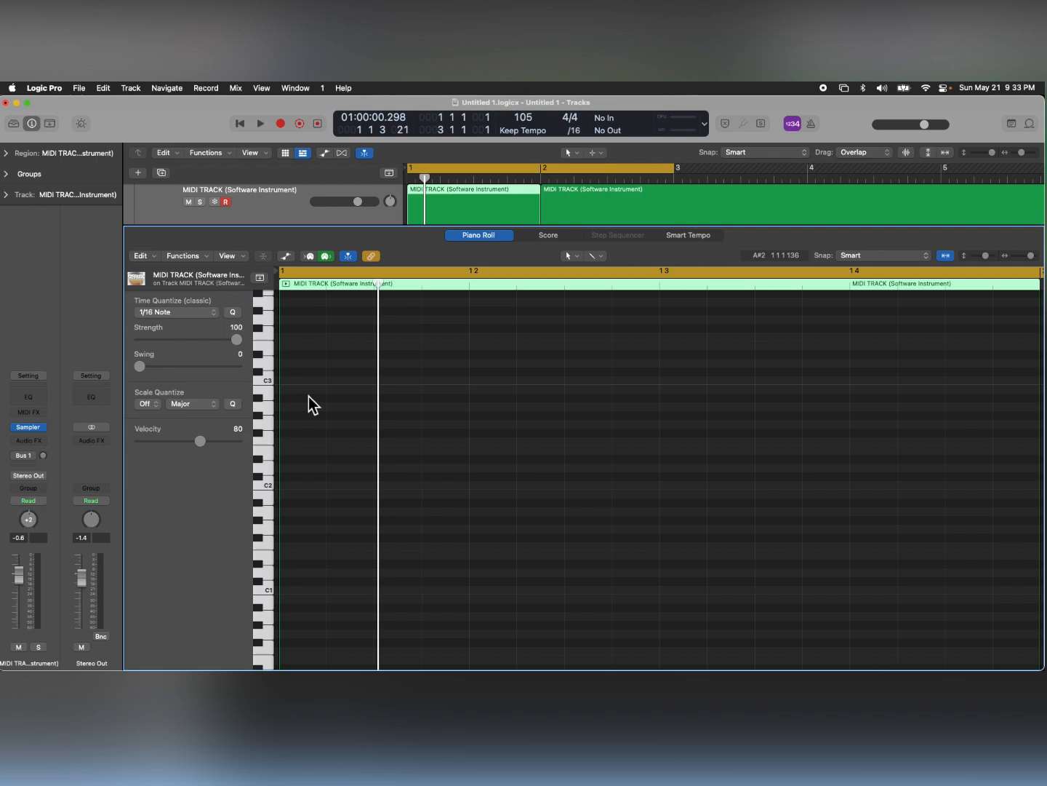
# - Create a sixteenth note on F2 at the start of the region, and transpose it by semitones to F#2
pyautogui.rightClick(289, 442)
pyautogui.click(333, 476)
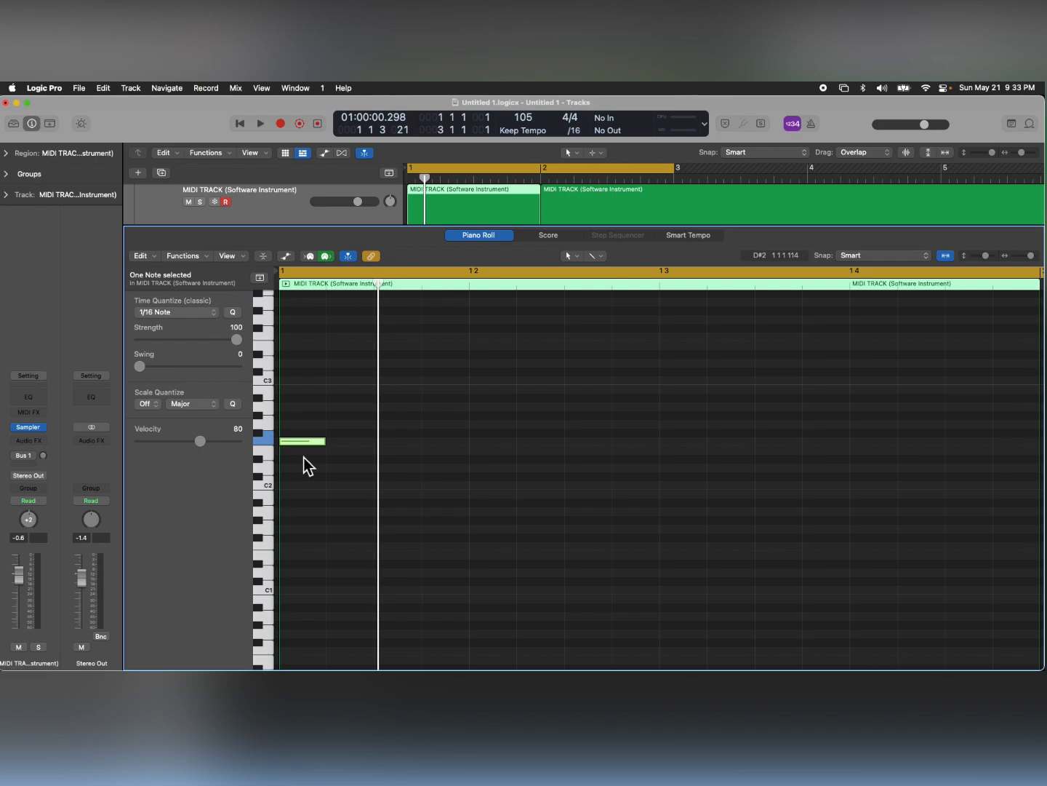
pyautogui.hotkey('alt', 'Up')
pyautogui.hotkey('alt', 'Up')
pyautogui.hotkey('alt', 'Up')
pyautogui.hotkey('alt', 'Up')
pyautogui.hotkey('alt', 'Up')
pyautogui.hotkey('alt', 'Up')
pyautogui.hotkey('alt', 'Down')
pyautogui.hotkey('alt', 'Down')
pyautogui.hotkey('alt', 'Down')
pyautogui.hotkey('alt', 'Down')
pyautogui.hotkey('alt', 'Down')
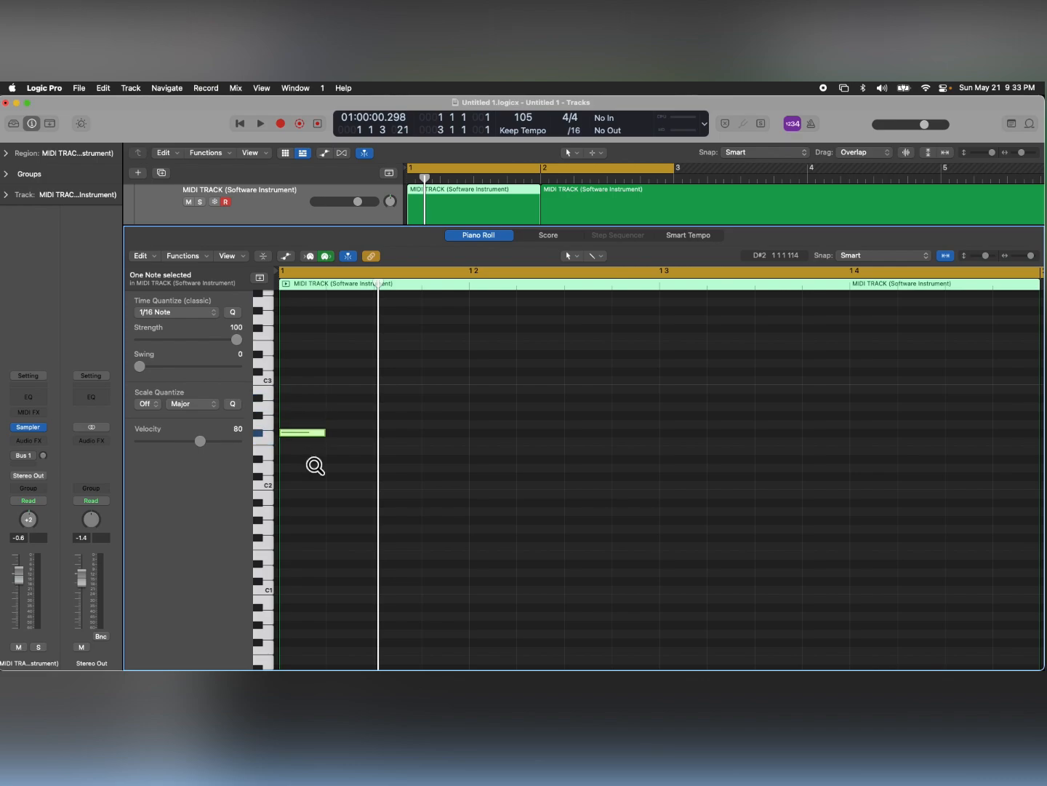
# - Transpose the selected note down in semitones to C1
pyautogui.hotkey('alt', 'Down')
pyautogui.hotkey('alt', 'Down')
pyautogui.hotkey('alt', 'Down')
pyautogui.hotkey('alt', 'Down')
pyautogui.hotkey('alt', 'Down')
pyautogui.hotkey('alt', 'Down')
pyautogui.hotkey('alt', 'Down')
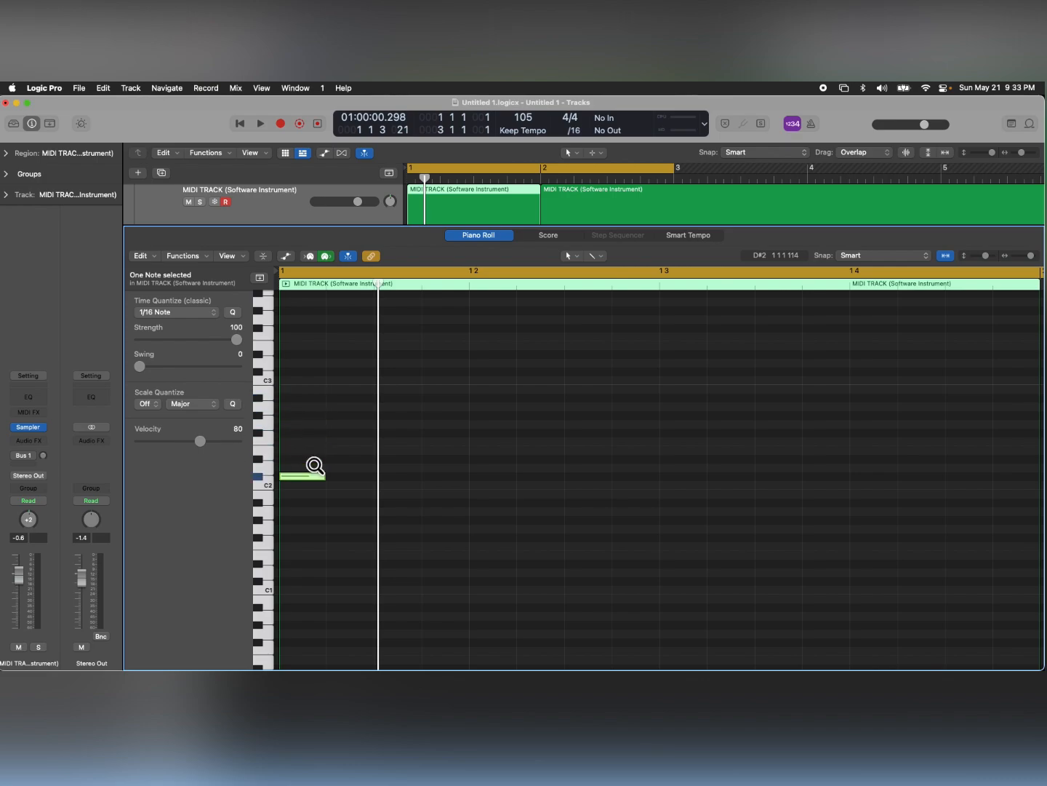
pyautogui.hotkey('alt', 'Down')
pyautogui.hotkey('alt', 'Down')
pyautogui.hotkey('alt', 'Down')
pyautogui.hotkey('alt', 'Down')
pyautogui.hotkey('alt', 'Down')
pyautogui.hotkey('alt', 'Down')
pyautogui.hotkey('alt', 'Down')
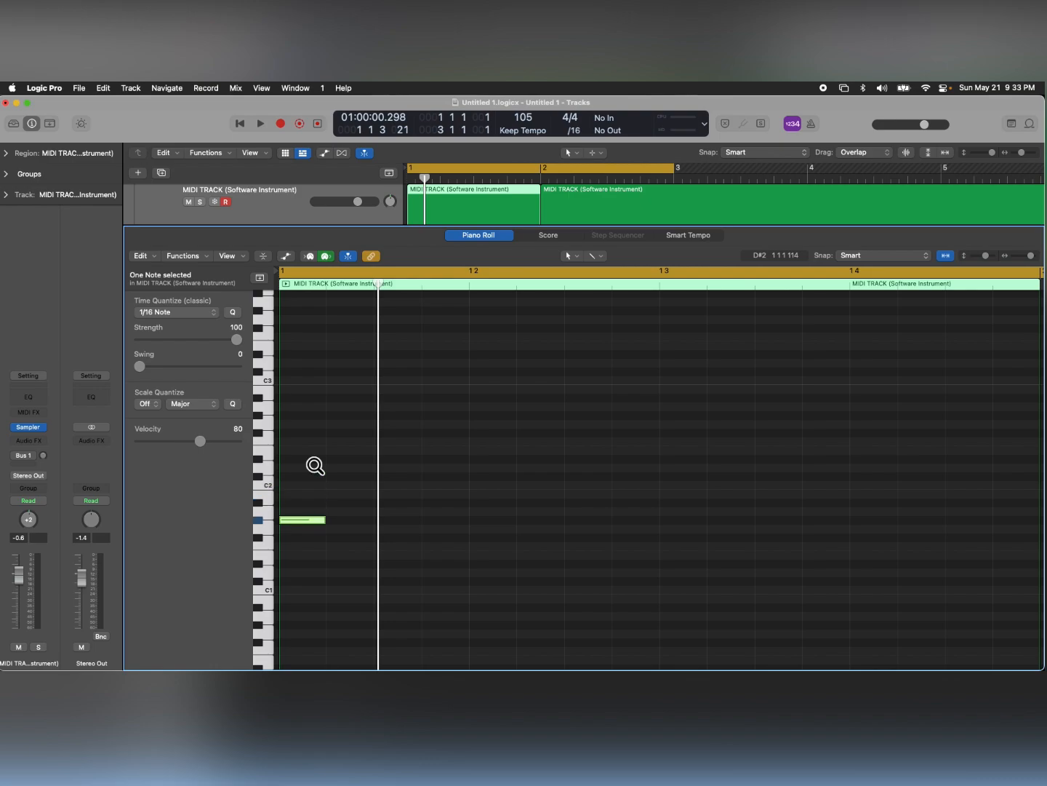
pyautogui.hotkey('alt', 'Down')
pyautogui.hotkey('alt', 'Down')
pyautogui.hotkey('alt', 'Down')
pyautogui.hotkey('alt', 'Down')
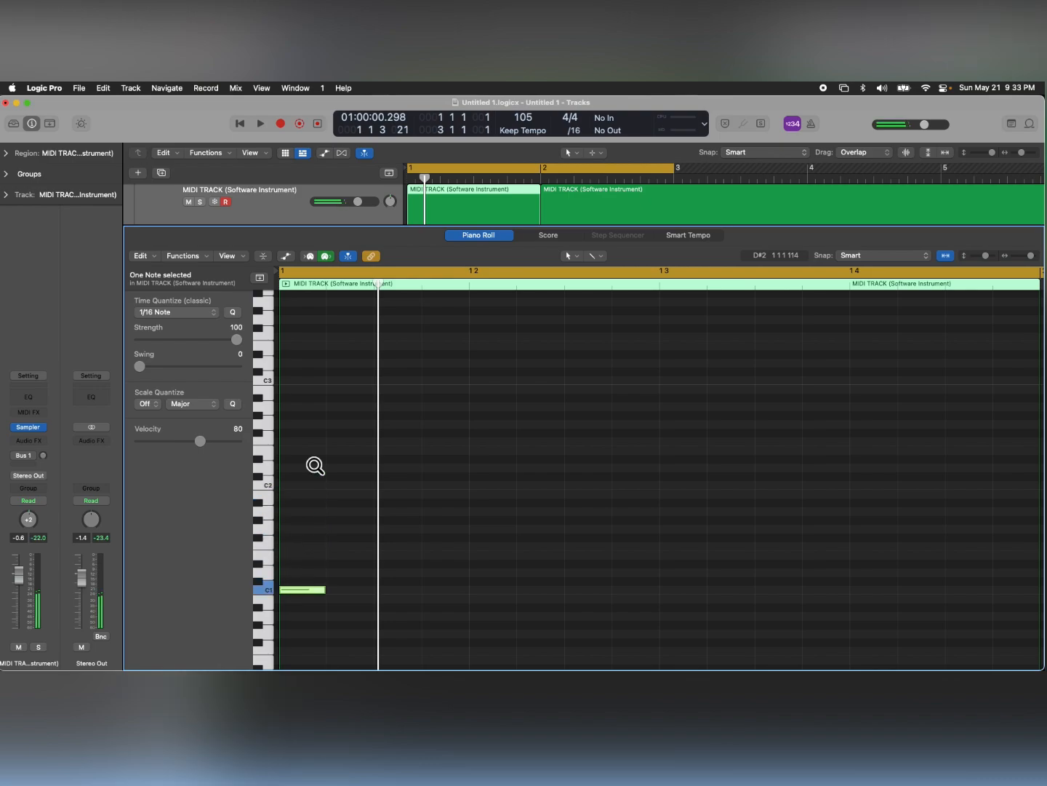
# - Transpose the selected note up in semitones to E2
pyautogui.hotkey('alt', 'Up')
pyautogui.hotkey('alt', 'Up')
pyautogui.hotkey('alt', 'Up')
pyautogui.hotkey('alt', 'Up')
pyautogui.hotkey('alt', 'Up')
pyautogui.hotkey('alt', 'Up')
pyautogui.hotkey('alt', 'Up')
pyautogui.hotkey('alt', 'Up')
pyautogui.hotkey('alt', 'Up')
pyautogui.hotkey('alt', 'Up')
pyautogui.hotkey('alt', 'Up')
pyautogui.hotkey('alt', 'Up')
pyautogui.hotkey('alt', 'Up')
pyautogui.hotkey('alt', 'Up')
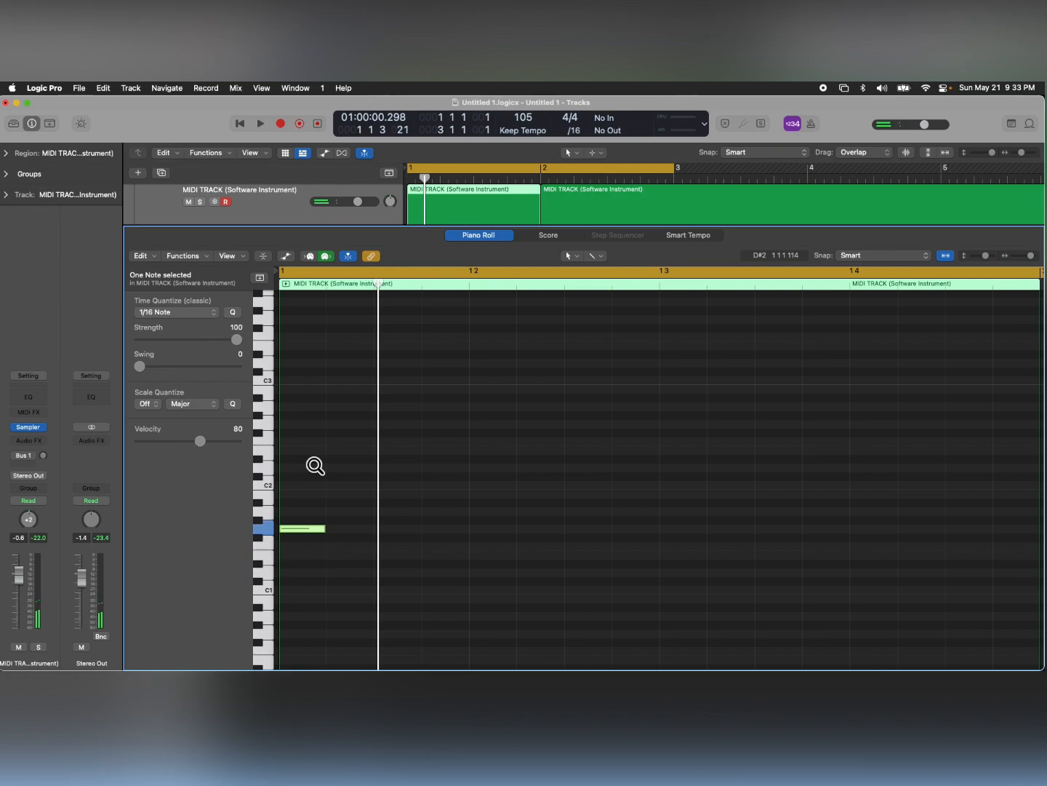
pyautogui.hotkey('alt', 'Up')
pyautogui.hotkey('alt', 'Up')
pyautogui.hotkey('alt', 'Up')
pyautogui.hotkey('alt', 'Up')
pyautogui.hotkey('alt', 'Up')
pyautogui.hotkey('alt', 'Up')
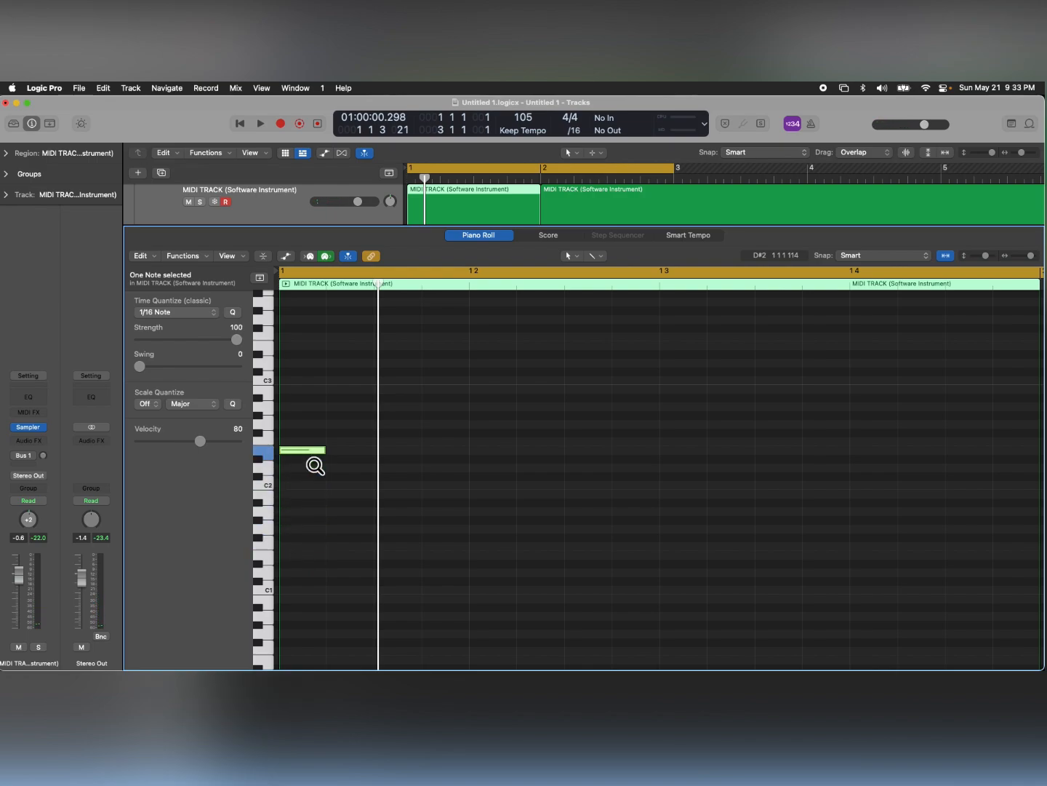
# - Transpose the selected note up in semitones to A2, and back down in semitones to E2
pyautogui.hotkey('alt', 'Up')
pyautogui.hotkey('alt', 'Up')
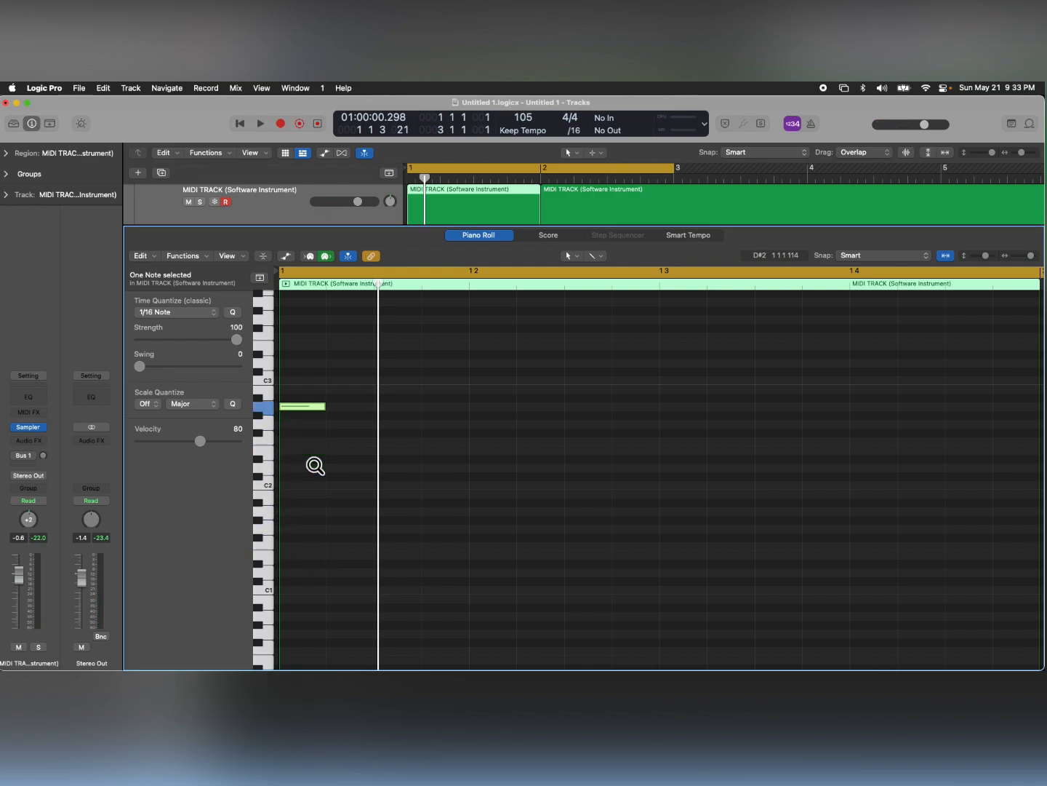
pyautogui.hotkey('alt', 'Down')
pyautogui.hotkey('alt', 'Down')
pyautogui.hotkey('alt', 'Down')
pyautogui.hotkey('alt', 'Down')
pyautogui.hotkey('alt', 'Down')
pyautogui.hotkey('alt', 'Down')
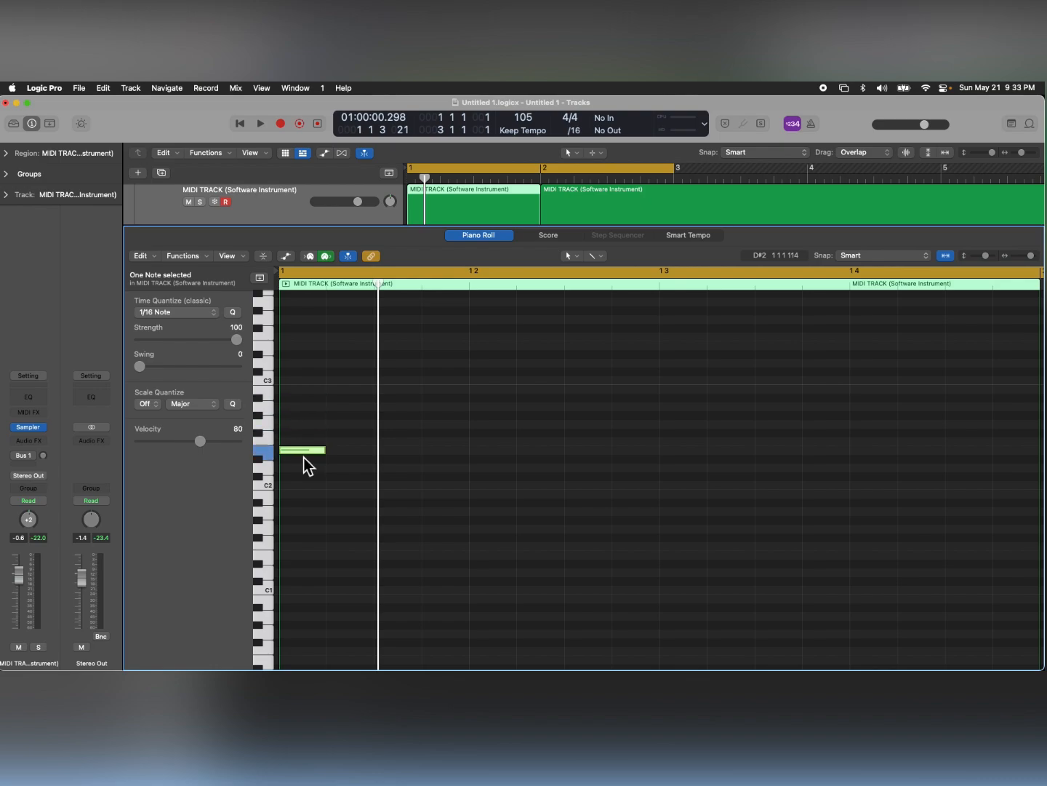
# - Transpose the selected note by octaves down to E1 and back up to E2
pyautogui.hotkey('alt', 'shift', 'Up')
pyautogui.hotkey('alt', 'shift', 'Down')
pyautogui.hotkey('alt', 'shift', 'Down')
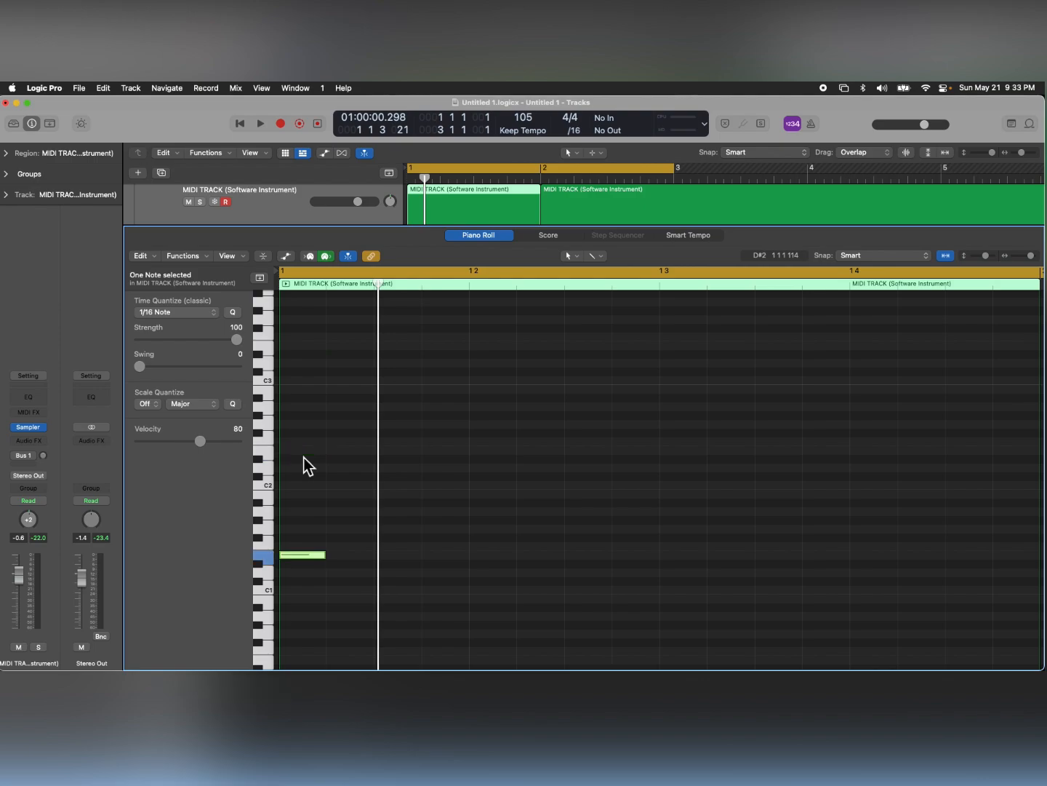
pyautogui.hotkey('alt', 'shift', 'Up')
pyautogui.hotkey('alt', 'shift', 'Up')
pyautogui.hotkey('alt', 'shift', 'Down')
pyautogui.hotkey('alt', 'shift', 'Down')
pyautogui.hotkey('alt', 'shift', 'Up')
pyautogui.hotkey('alt', 'shift', 'Up')
pyautogui.hotkey('alt', 'shift', 'Down')
pyautogui.hotkey('alt', 'shift', 'Down')
pyautogui.hotkey('alt', 'shift', 'Up')
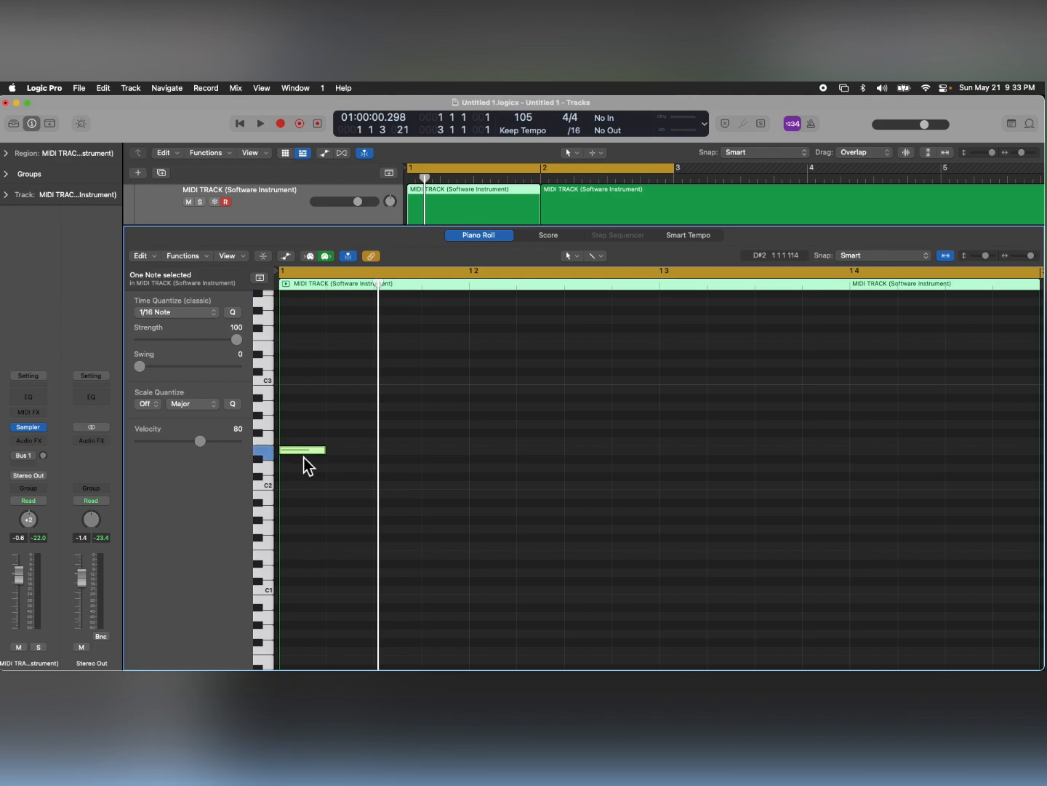
# - Transpose the selected note down and up by octaves, ending on E3
pyautogui.hotkey('alt', 'shift', 'Down')
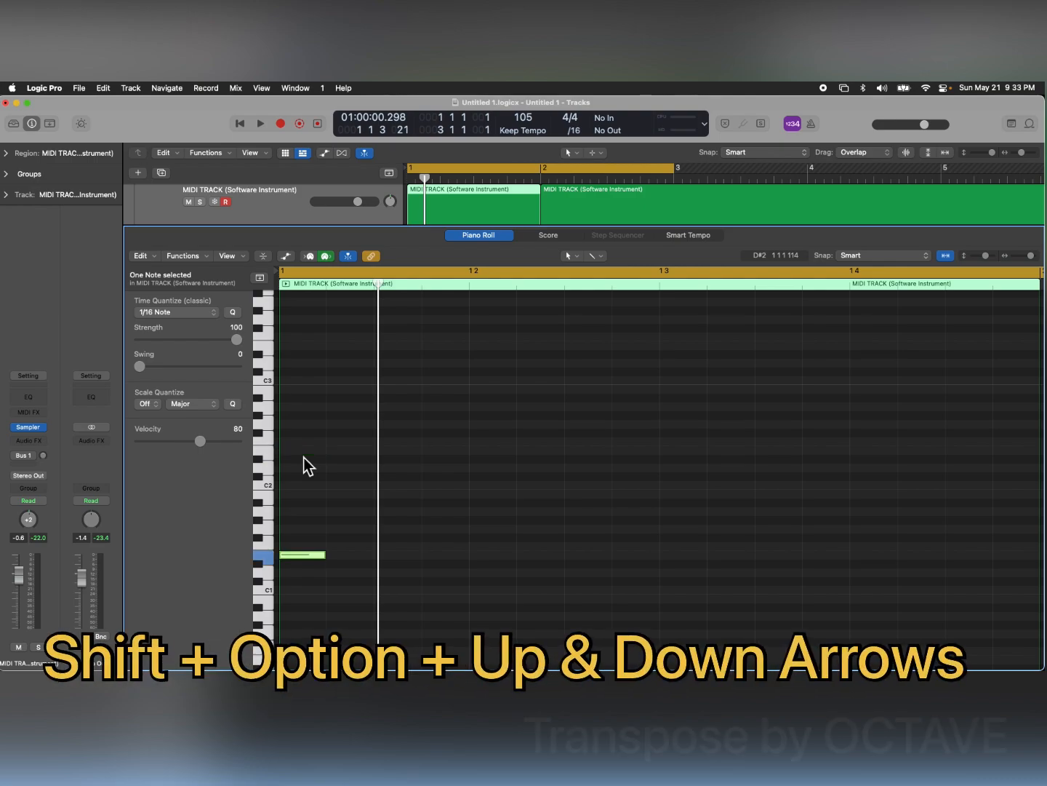
pyautogui.hotkey('alt', 'shift', 'Up')
pyautogui.hotkey('alt', 'shift', 'Up')
pyautogui.hotkey('alt', 'shift', 'Up')
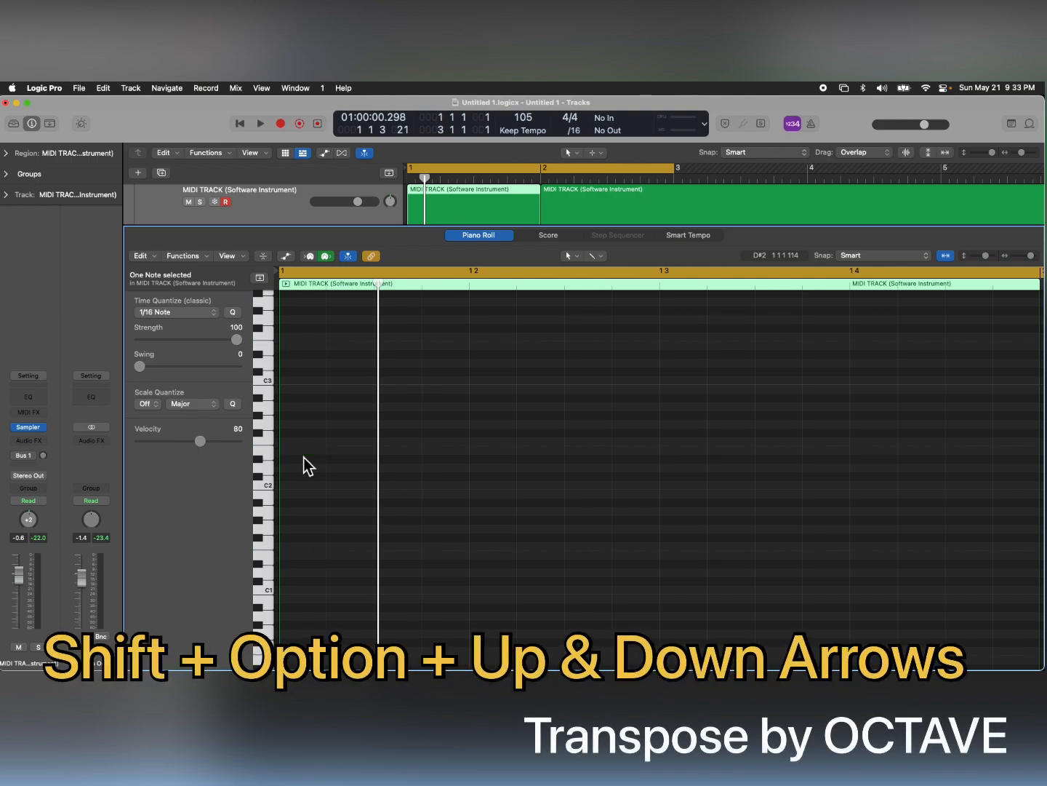
pyautogui.hotkey('alt', 'shift', 'Down')
pyautogui.hotkey('alt', 'shift', 'Down')
pyautogui.hotkey('alt', 'shift', 'Down')
pyautogui.hotkey('alt', 'shift', 'Up')
pyautogui.hotkey('alt', 'shift', 'Up')
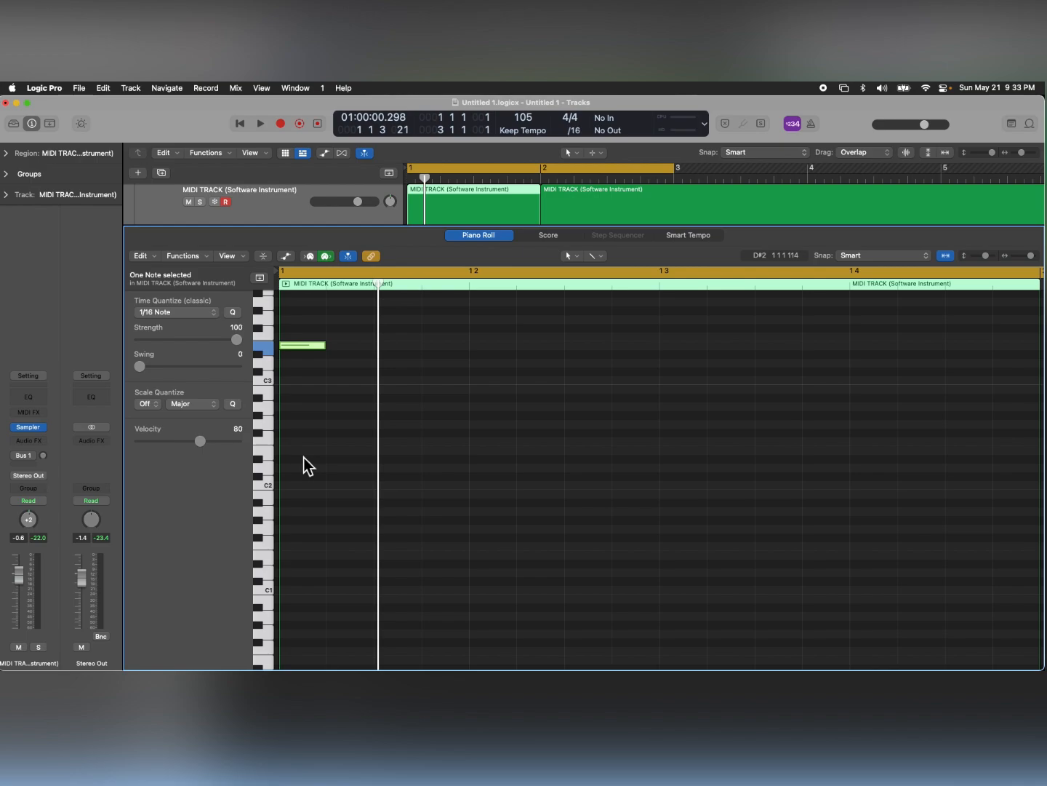
# - Transpose the pattern region at bar 2 down two semitones, and turn on the first step of its G2 row
pyautogui.click(568, 216)
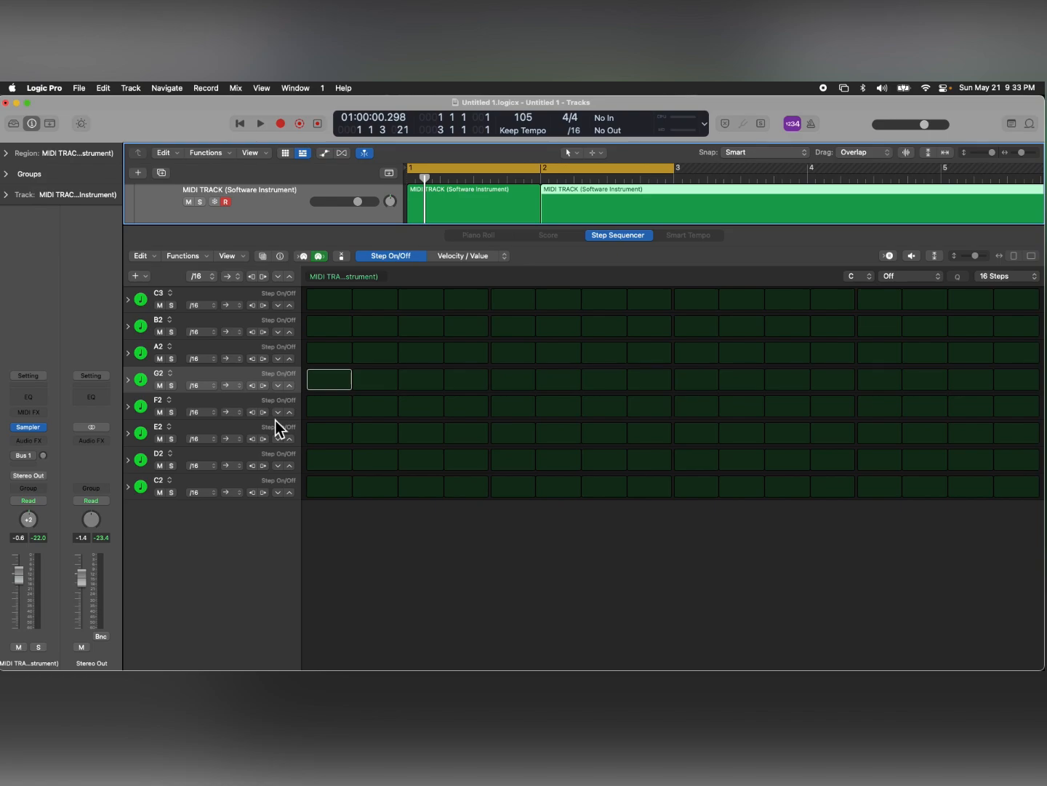
pyautogui.hotkey('alt', 'Down')
pyautogui.click(340, 387)
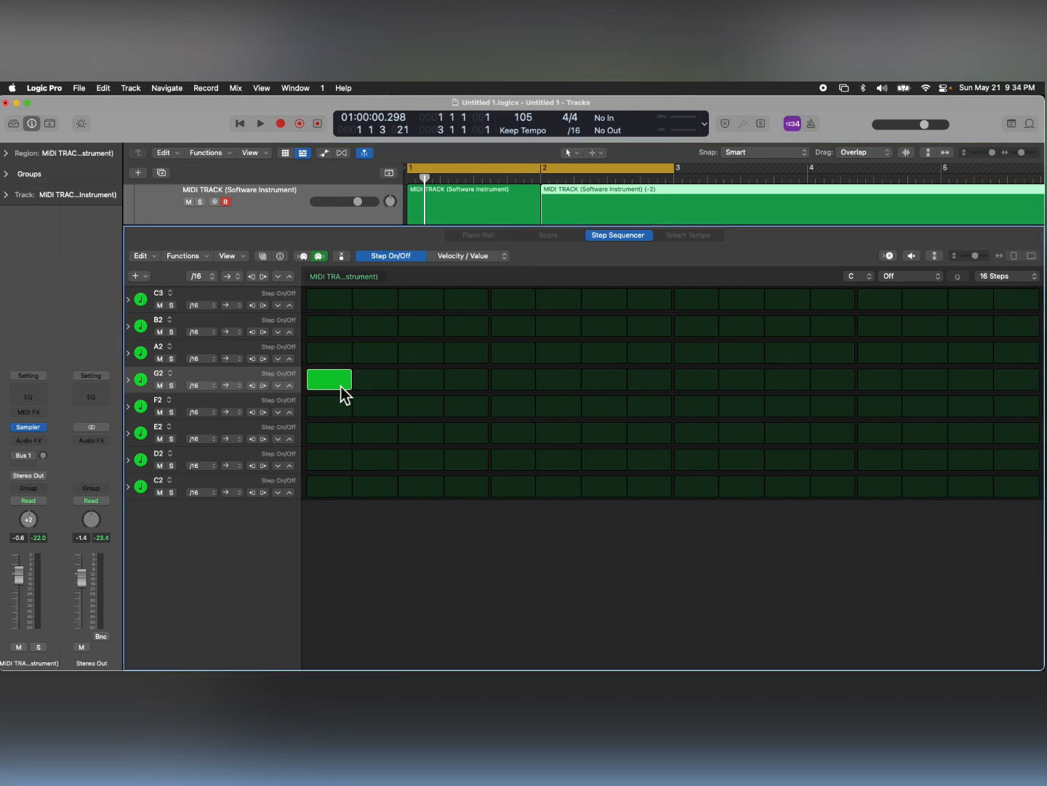
# - Transpose the pattern's rows down and up by semitones in the Step Sequencer
pyautogui.hotkey('alt', 'Down')
pyautogui.hotkey('alt', 'Up')
pyautogui.hotkey('alt', 'Up')
pyautogui.hotkey('alt', 'Down')
pyautogui.hotkey('alt', 'Down')
pyautogui.hotkey('alt', 'Down')
pyautogui.hotkey('alt', 'Up')
pyautogui.hotkey('alt', 'Up')
pyautogui.hotkey('alt', 'Up')
pyautogui.hotkey('alt', 'Down')
pyautogui.hotkey('alt', 'Down')
pyautogui.hotkey('alt', 'Up')
pyautogui.hotkey('alt', 'Up')
pyautogui.hotkey('alt', 'Down')
pyautogui.hotkey('alt', 'Up')
pyautogui.hotkey('alt', 'Down')
# - Transpose the pattern's rows by octaves to the C1 to C2 range
pyautogui.hotkey('alt', 'shift', 'Down')
pyautogui.hotkey('alt', 'shift', 'Down')
pyautogui.hotkey('alt', 'shift', 'Up')
pyautogui.hotkey('alt', 'shift', 'Up')
pyautogui.hotkey('alt', 'shift', 'Up')
# - Select the one-bar MIDI region in the Tracks area and transpose it up three semitones and down one octave, to -9
pyautogui.click(475, 230)
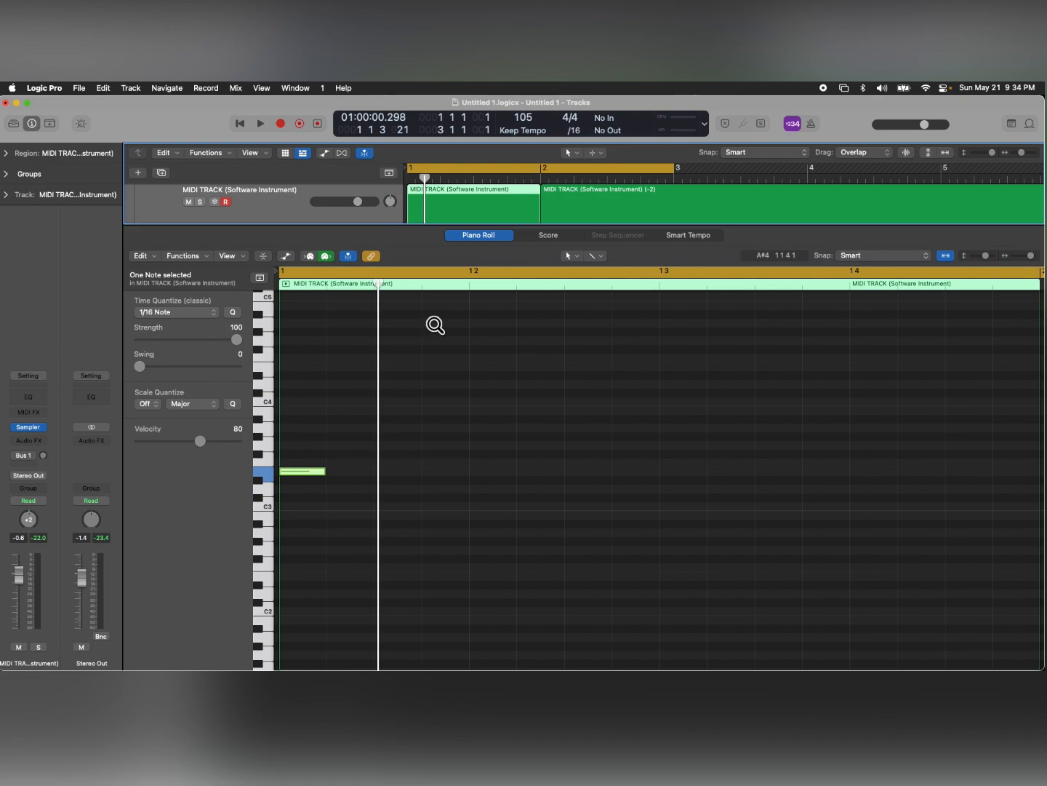
pyautogui.hotkey('alt', 'Up')
pyautogui.hotkey('alt', 'Up')
pyautogui.hotkey('alt', 'shift', 'Up')
pyautogui.hotkey('alt', 'shift', 'Down')
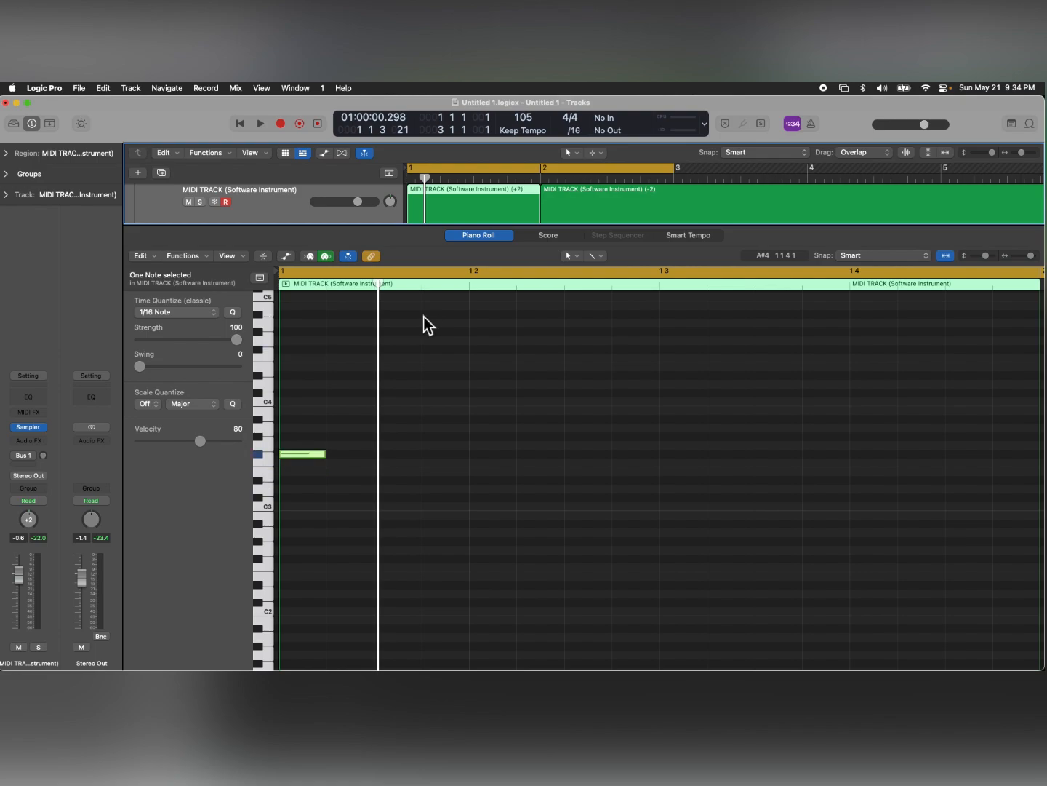
pyautogui.hotkey('alt', 'Up')
pyautogui.hotkey('alt', 'shift', 'Down')
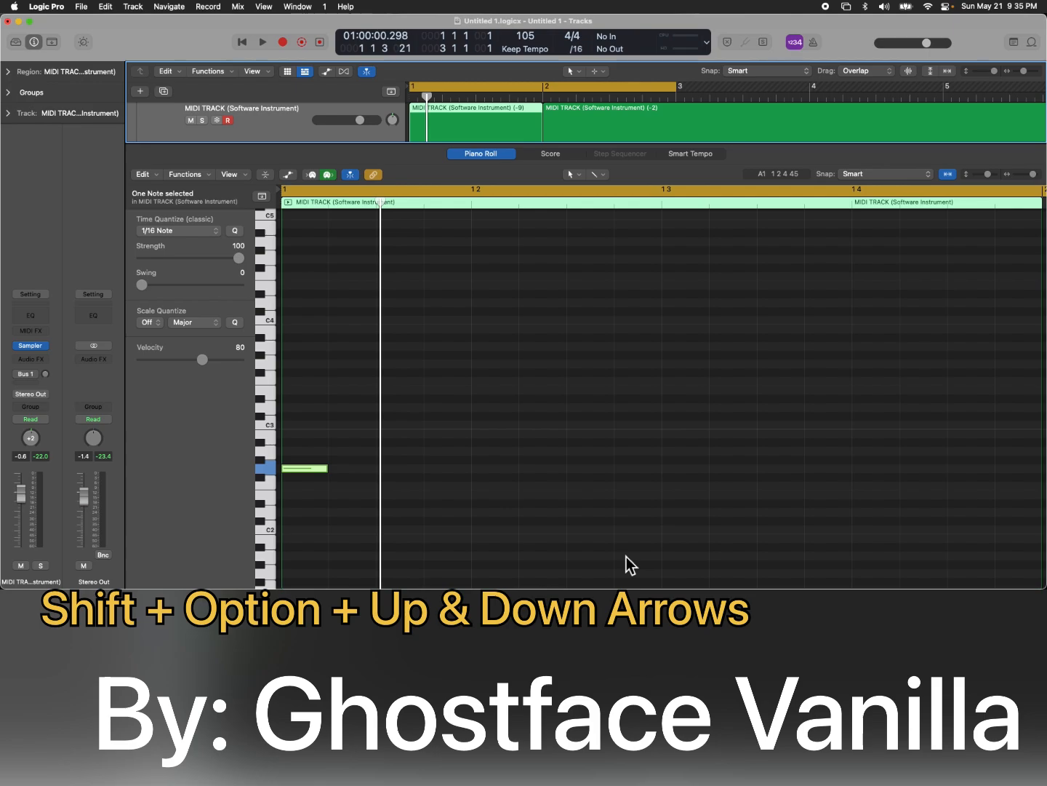
# - Transpose the one-bar MIDI region by octaves up to +27 and down to -33
pyautogui.hotkey('shift', 'alt', 'Up')
pyautogui.hotkey('shift', 'alt', 'Up')
pyautogui.hotkey('shift', 'alt', 'Up')
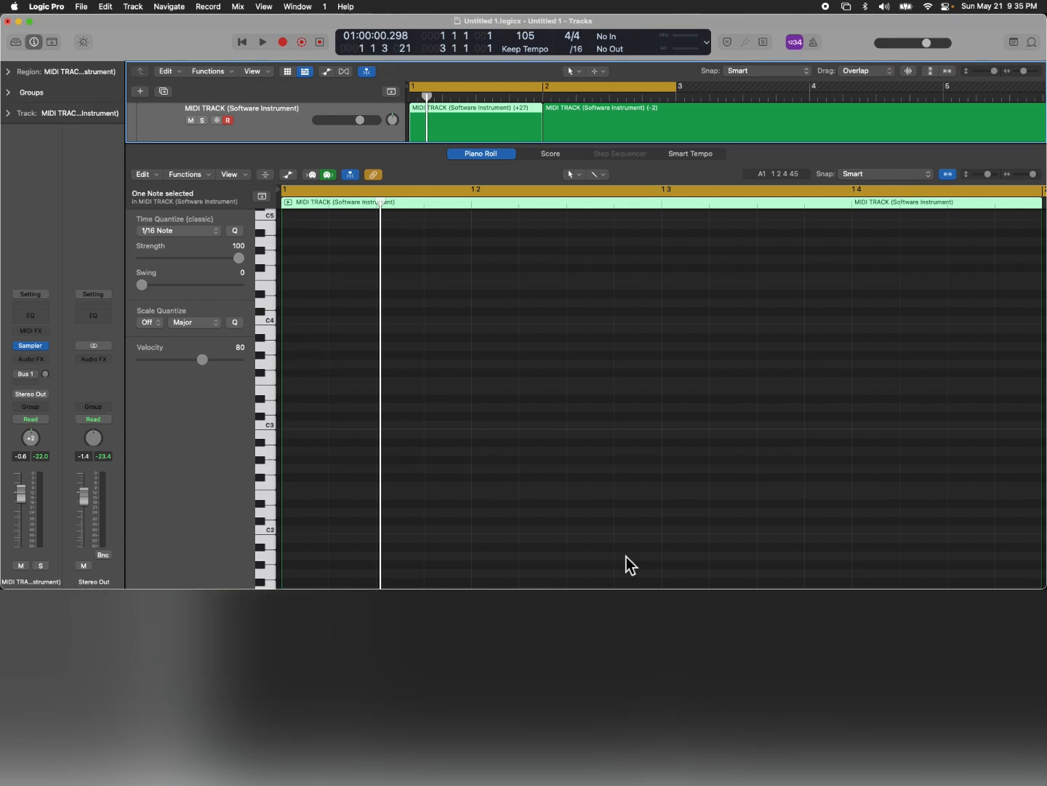
pyautogui.hotkey('shift', 'alt', 'Down')
pyautogui.hotkey('shift', 'alt', 'Down')
pyautogui.hotkey('shift', 'alt', 'Down')
pyautogui.hotkey('shift', 'alt', 'Down')
# - Close the Piano Roll and select the Reverb Boss Dr Rhythm audio region on the Audio Track
pyautogui.click(481, 156)
pyautogui.press('e')
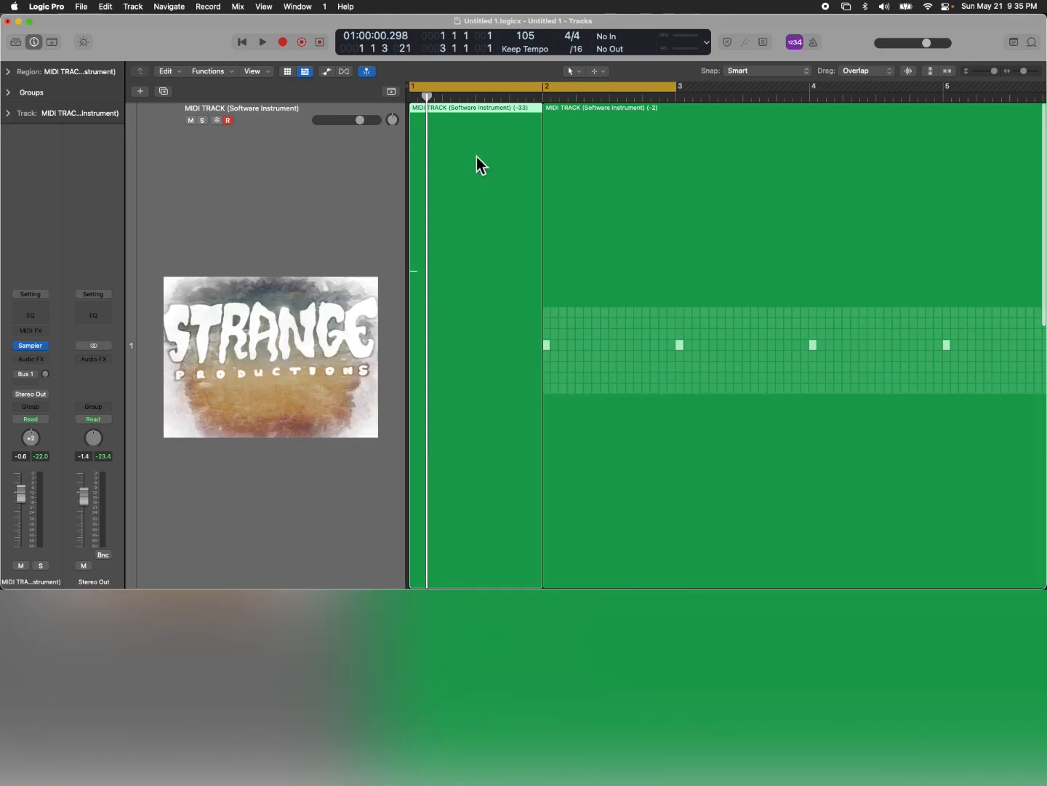
pyautogui.scroll(-5, 483, 363)
pyautogui.scroll(-3, 481, 372)
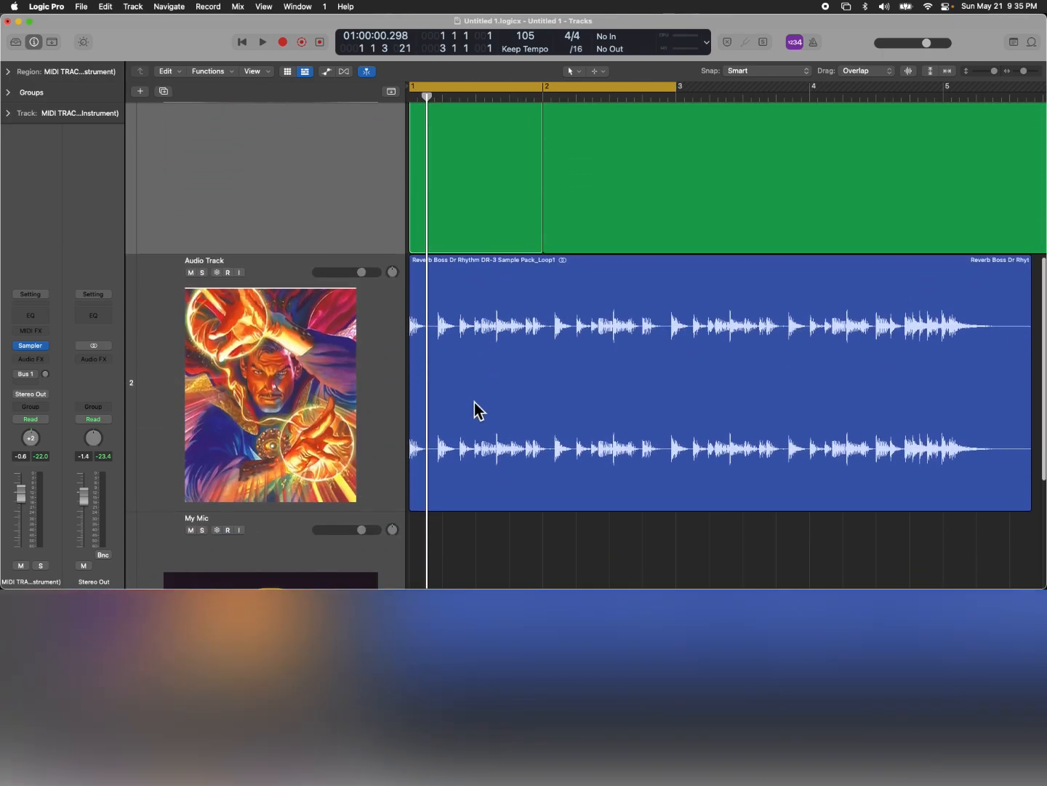
pyautogui.click(464, 495)
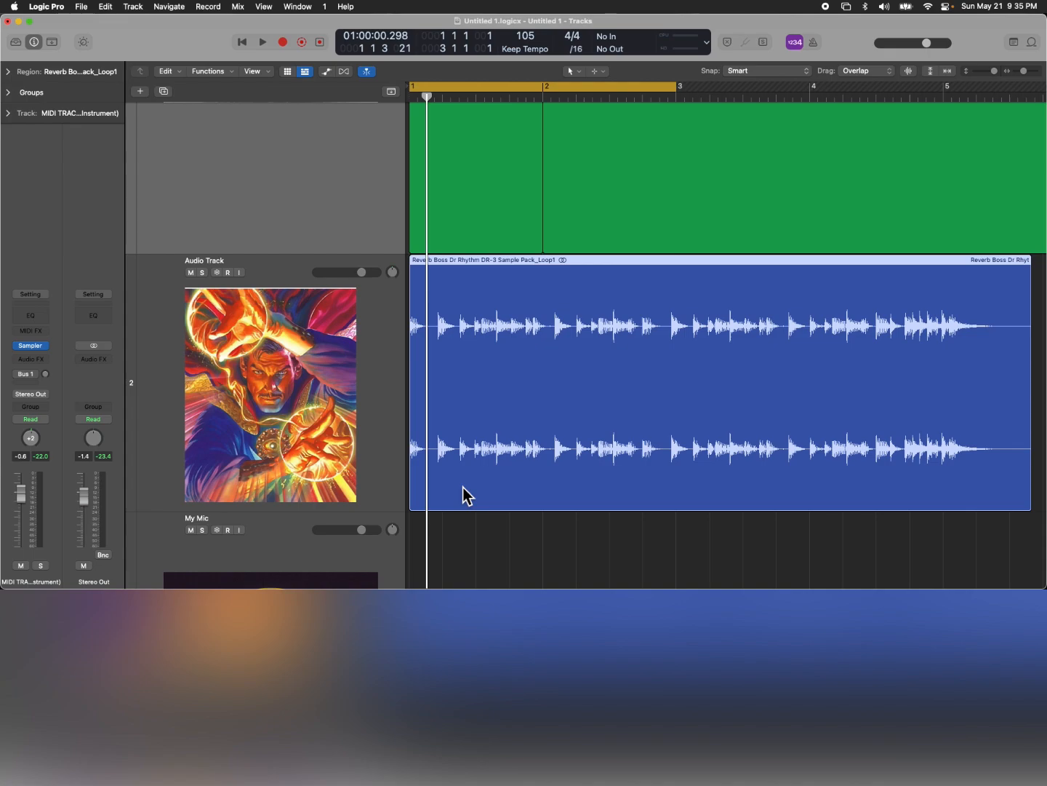
# - Open the one-bar MIDI region in the Piano Roll and transpose its note by octaves to G1
pyautogui.doubleClick(475, 163)
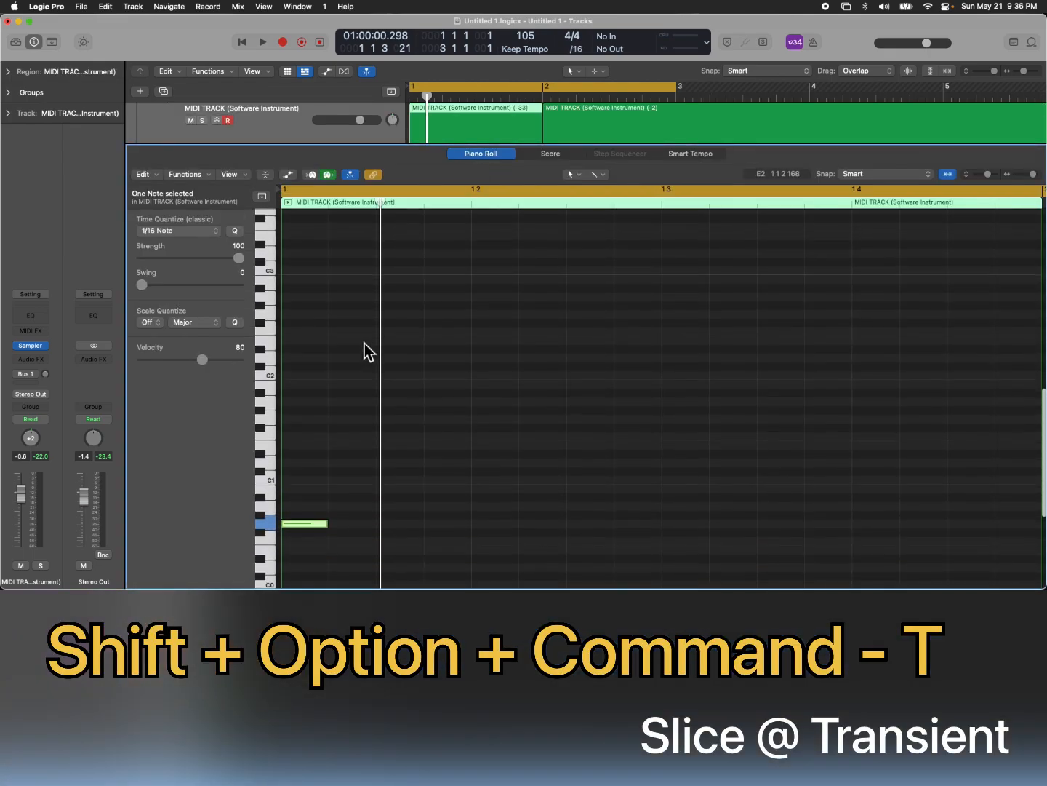
pyautogui.scroll(-2, 365, 344)
pyautogui.hotkey('shift', 'alt', 'Up')
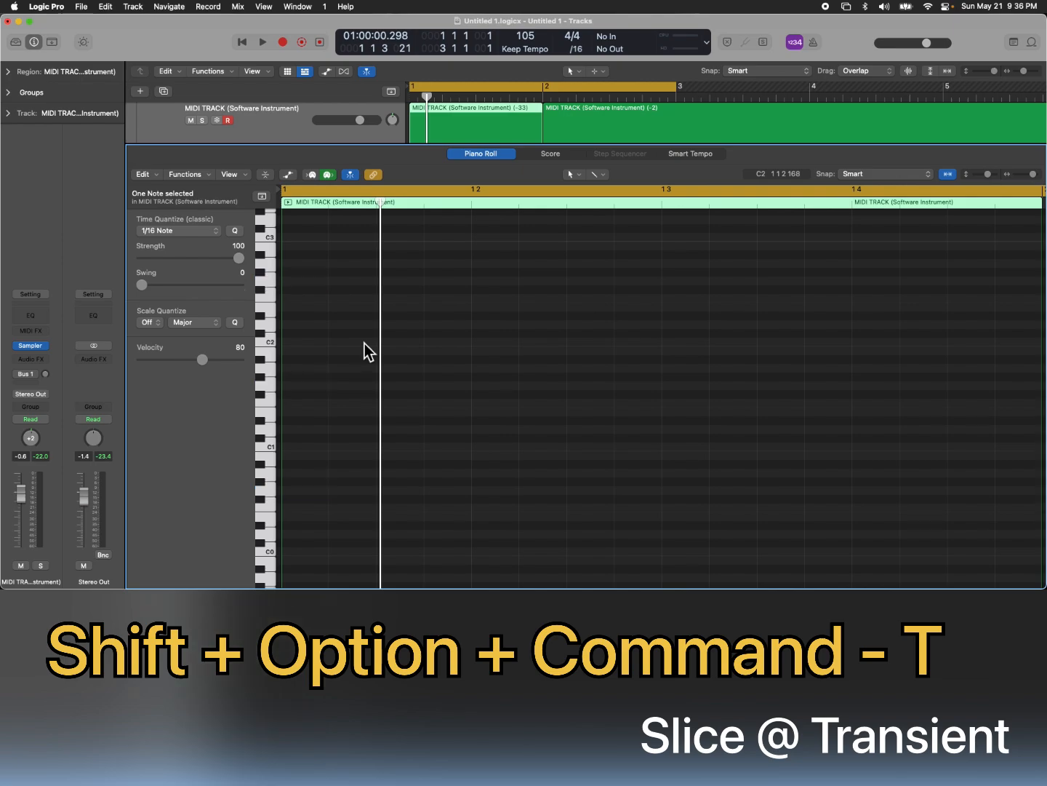
pyautogui.hotkey('shift', 'alt', 'Down')
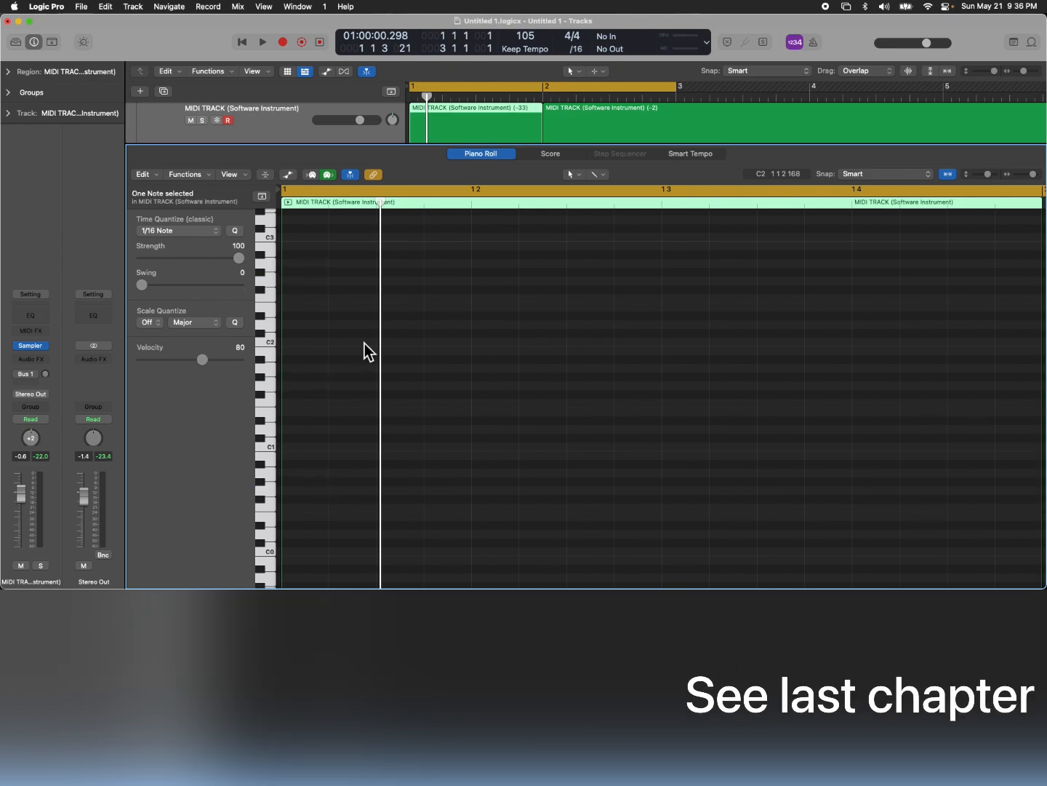
pyautogui.hotkey('shift', 'alt', 'Up')
pyautogui.hotkey('shift', 'alt', 'Up')
pyautogui.hotkey('shift', 'alt', 'Down')
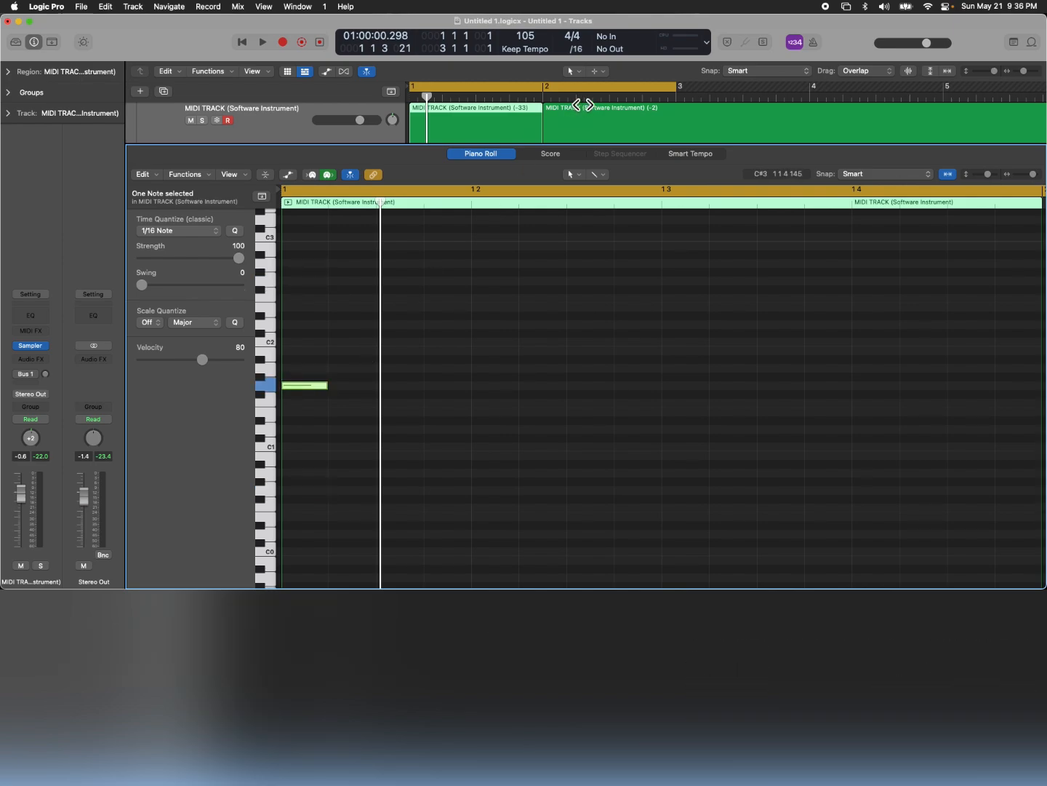
# - Move the playhead to 2 1 4 81 and try splitting the pattern region at the playhead
pyautogui.click(571, 104)
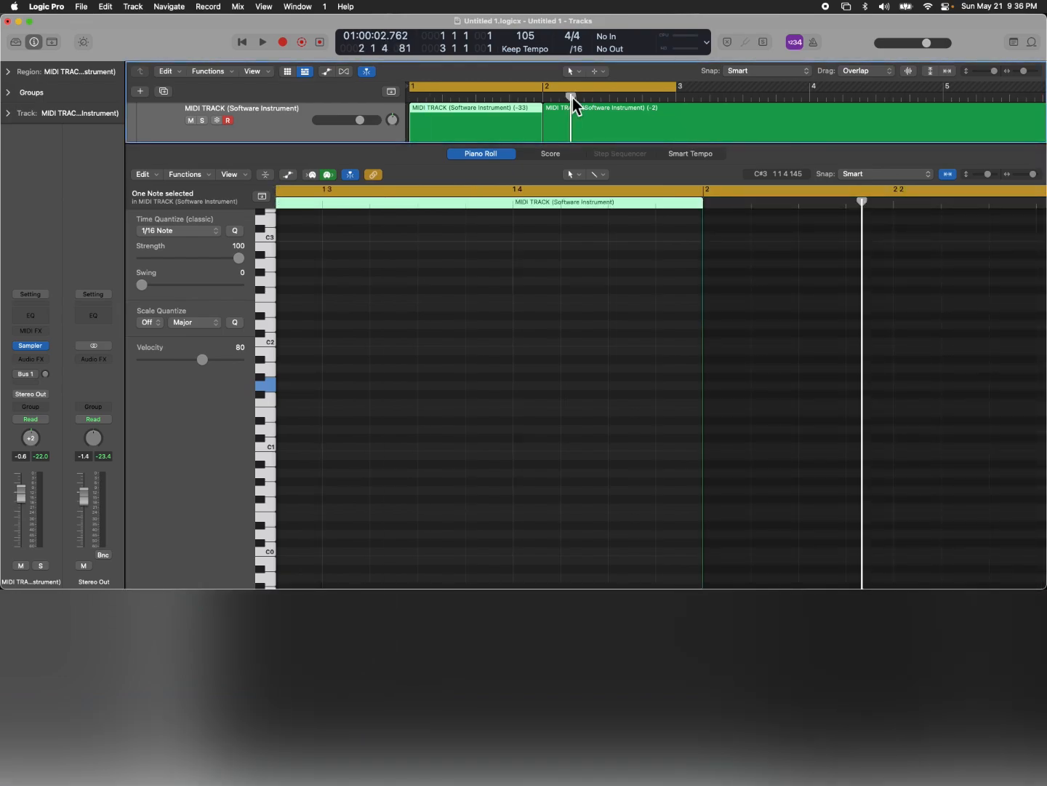
pyautogui.click(584, 117)
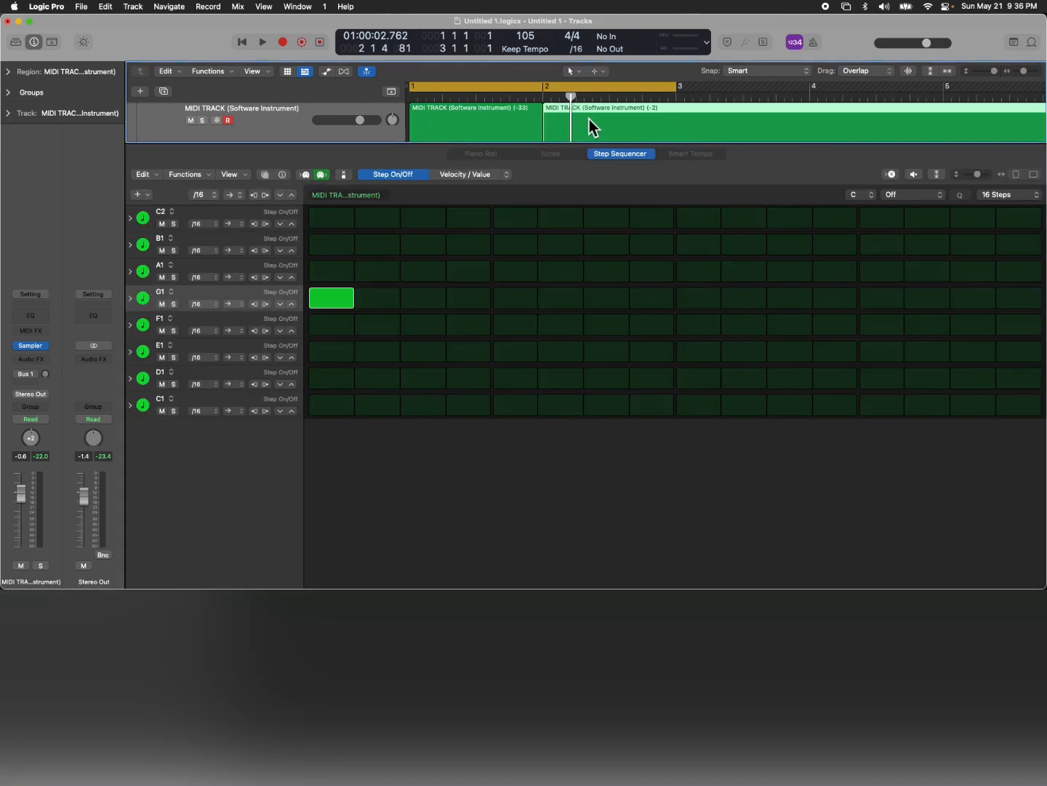
pyautogui.press('super+t')
pyautogui.press('super+z')
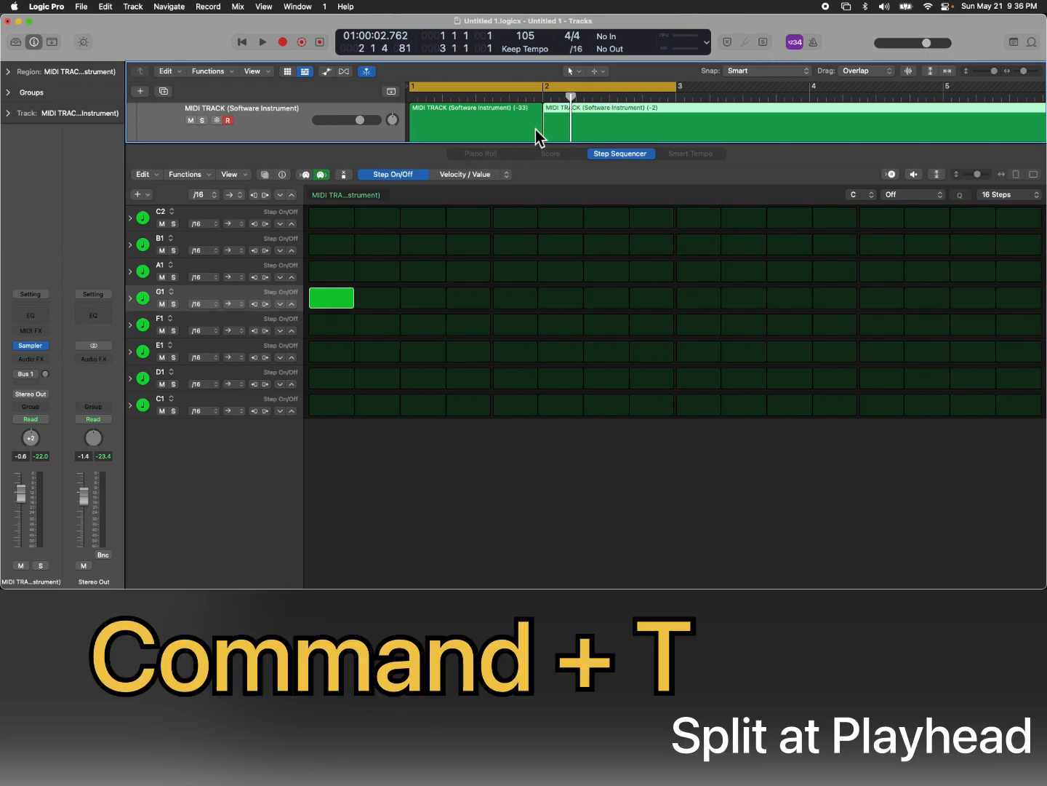
# - Close the region editor and slice the Reverb Boss Dr Rhythm audio region on the Audio Track at its transients
pyautogui.click(474, 131)
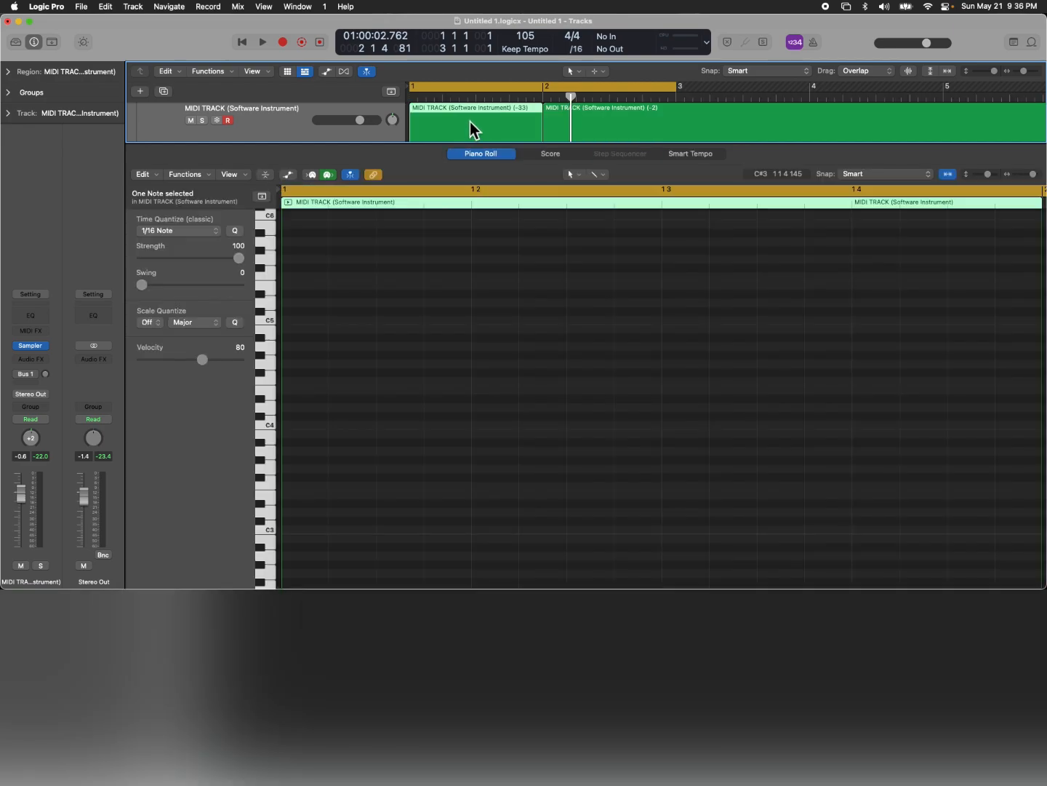
pyautogui.click(481, 154)
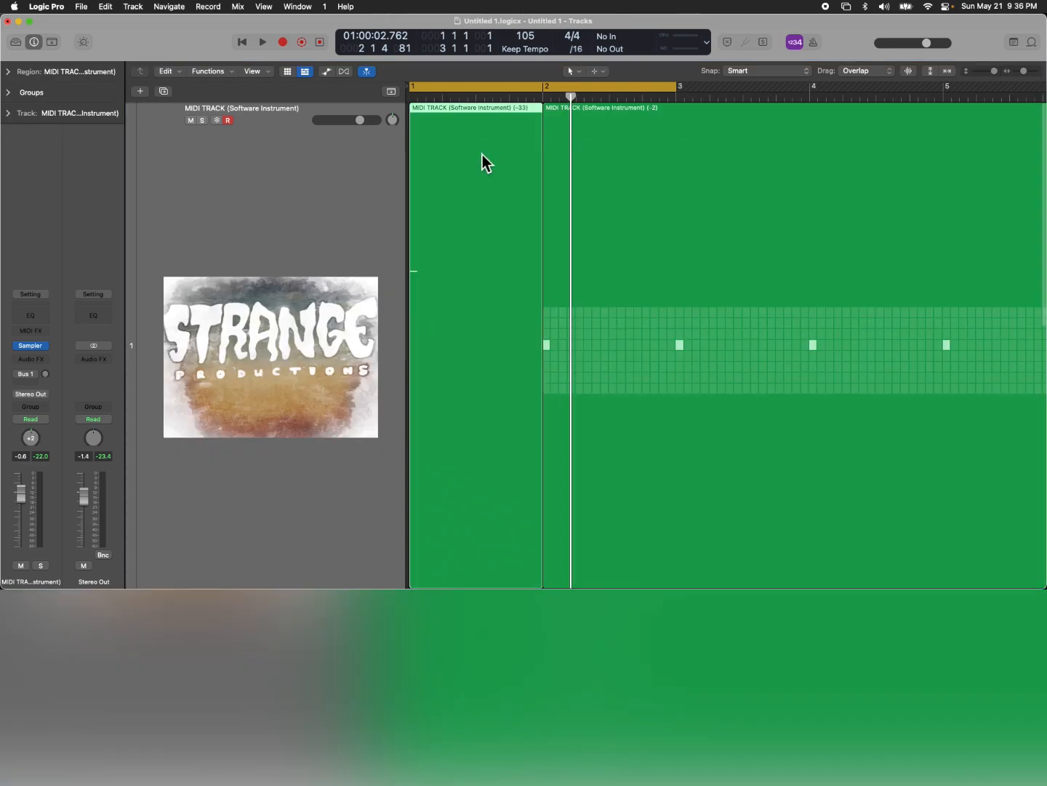
pyautogui.scroll(-1, 482, 325)
pyautogui.scroll(-5, 482, 323)
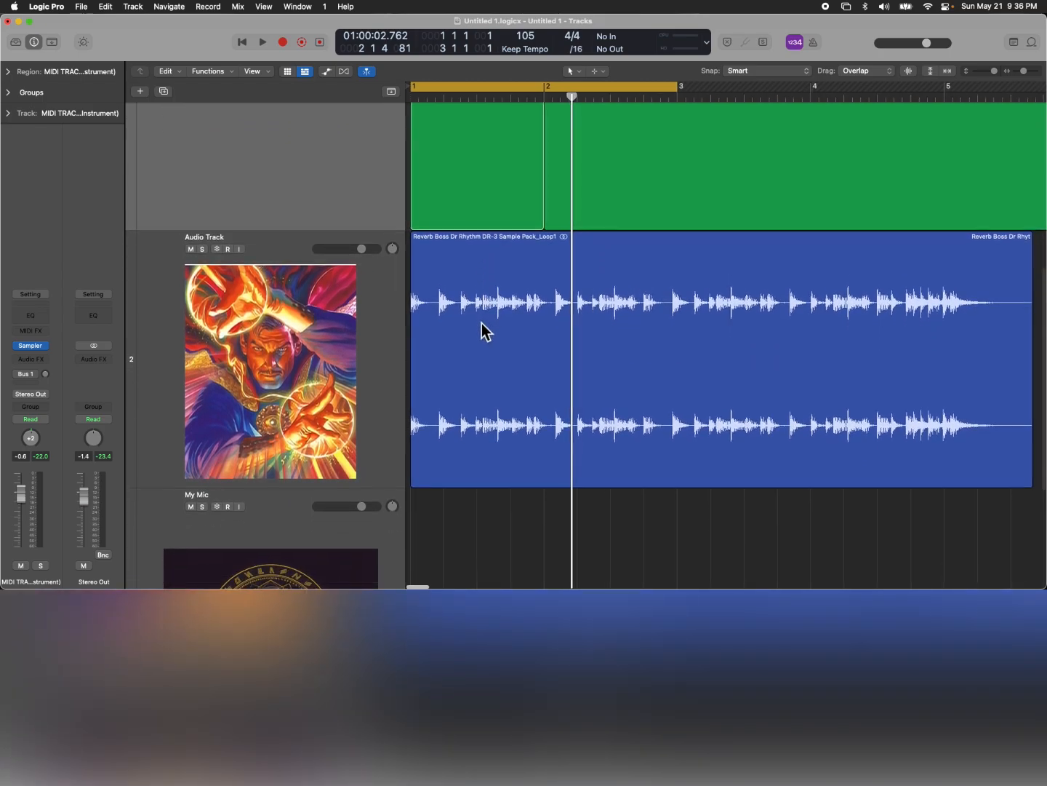
pyautogui.click(485, 338)
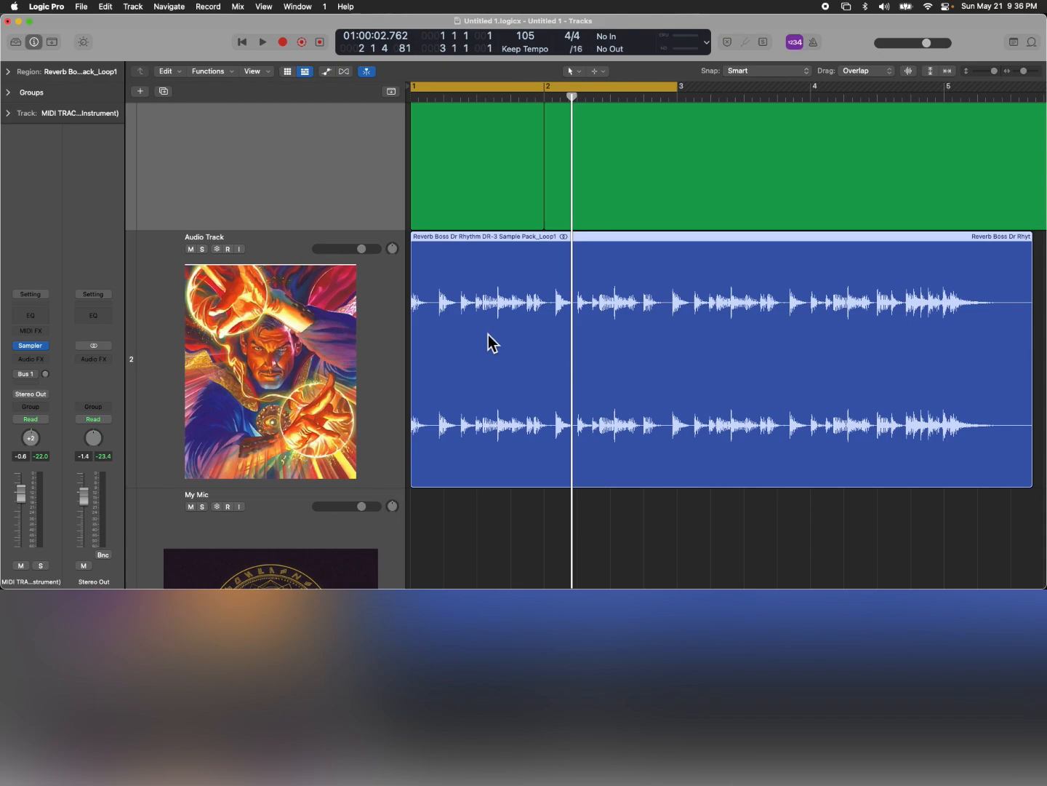
pyautogui.press('super+z')
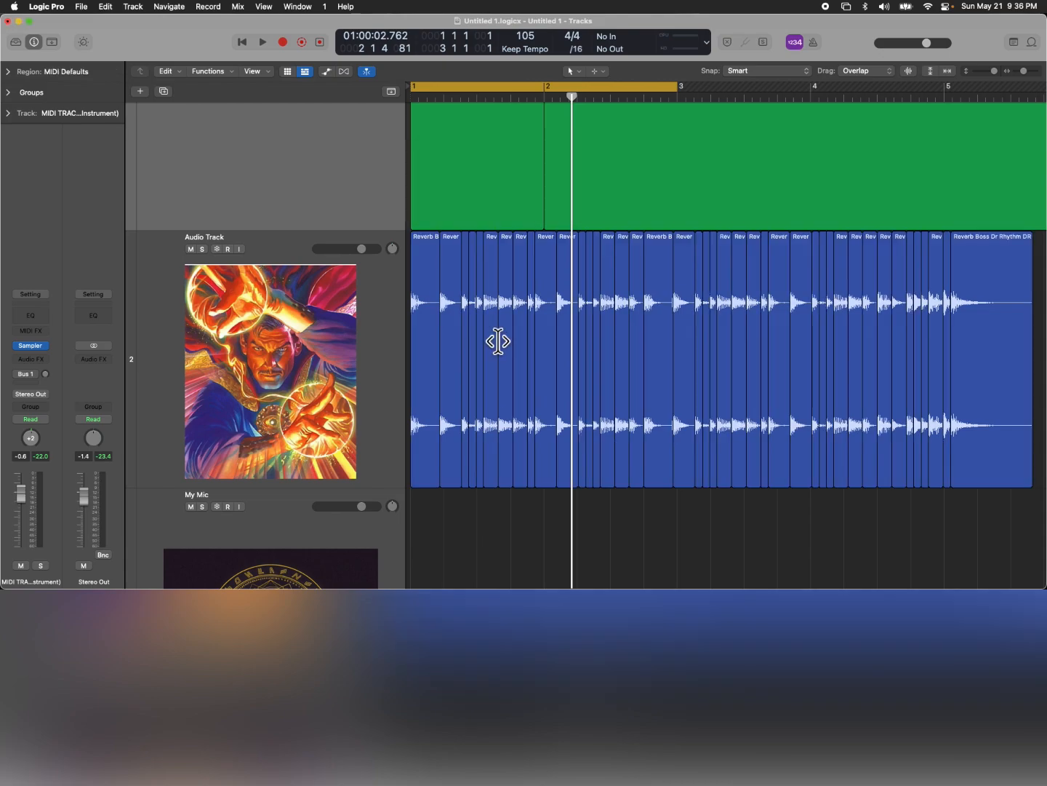
# - Examine the slices of the drum loop on the Audio Track at several zoom levels along the timeline
pyautogui.press('super+Right')
pyautogui.press('super+Right')
pyautogui.press('super+Right')
pyautogui.press('super+Right')
pyautogui.press('super+Right')
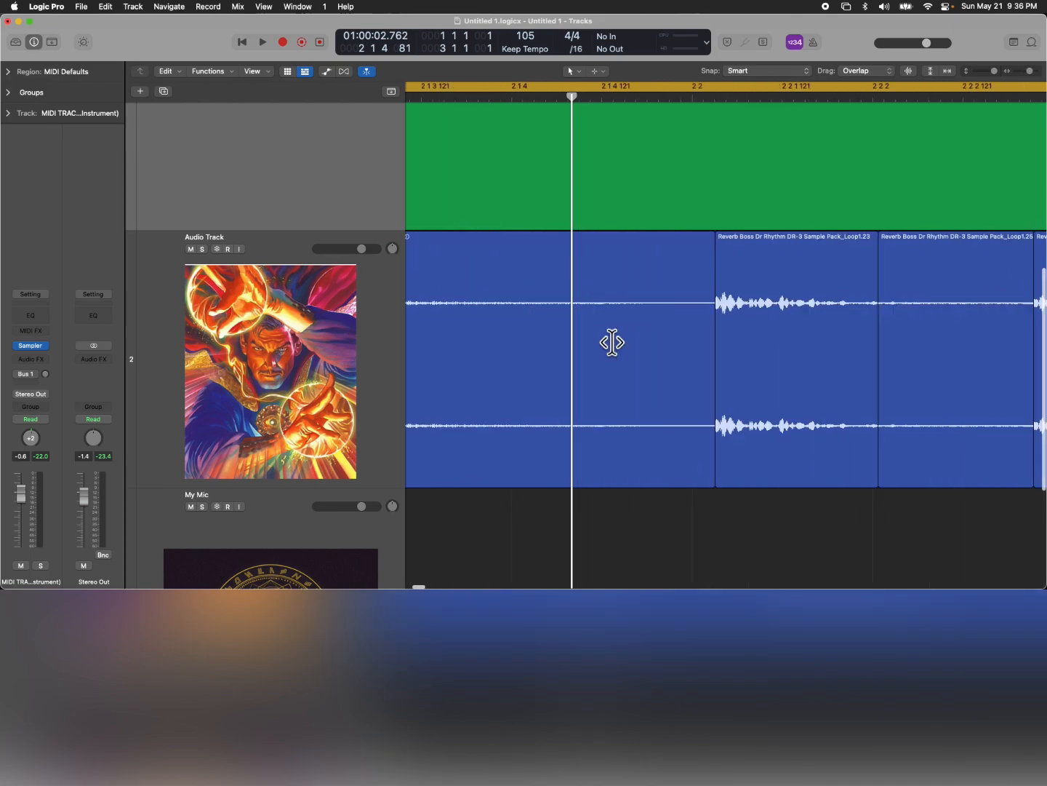
pyautogui.press('super+Left')
pyautogui.press('super+Left')
pyautogui.press('super+Left')
pyautogui.press('super+Left')
pyautogui.press('super+Left')
pyautogui.press('super+Left')
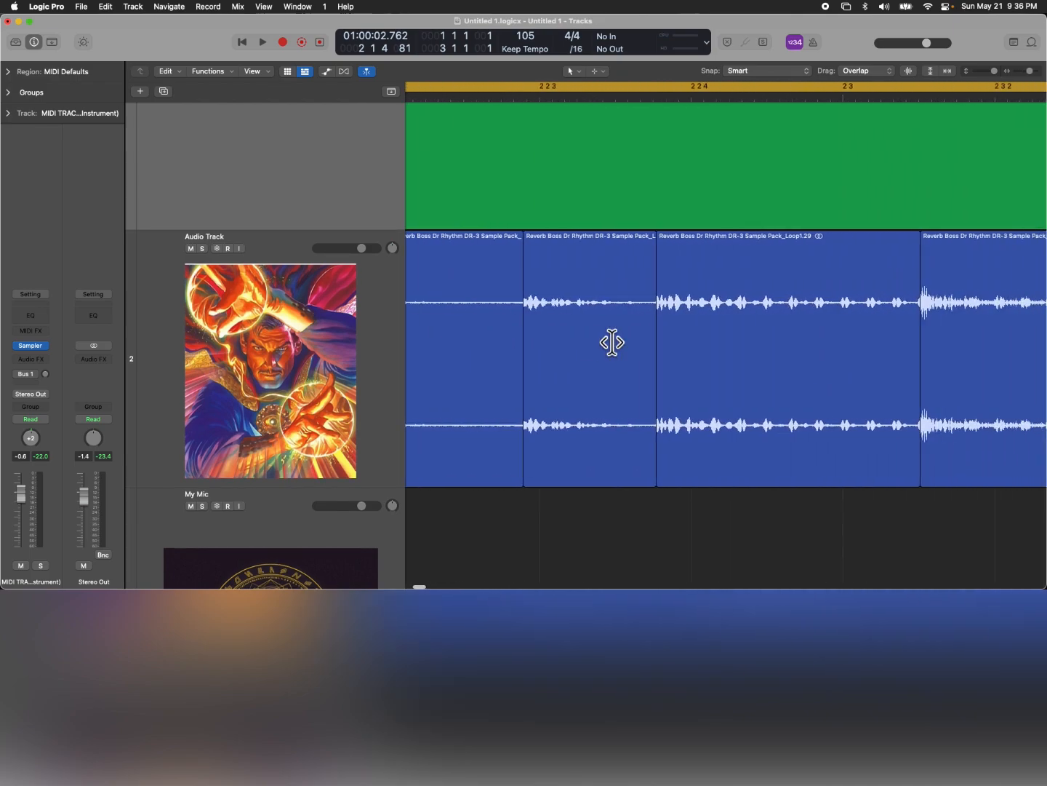
pyautogui.hscroll(15, 612, 342)
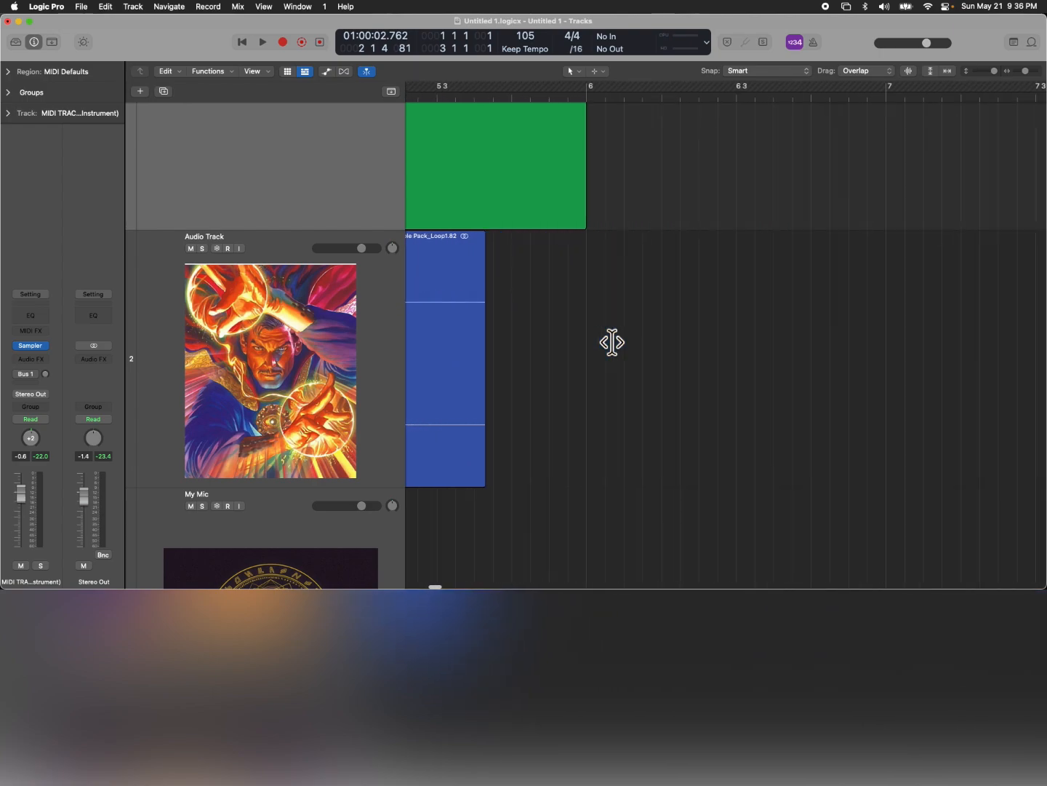
pyautogui.hscroll(-8, 612, 342)
pyautogui.hscroll(-5, 612, 343)
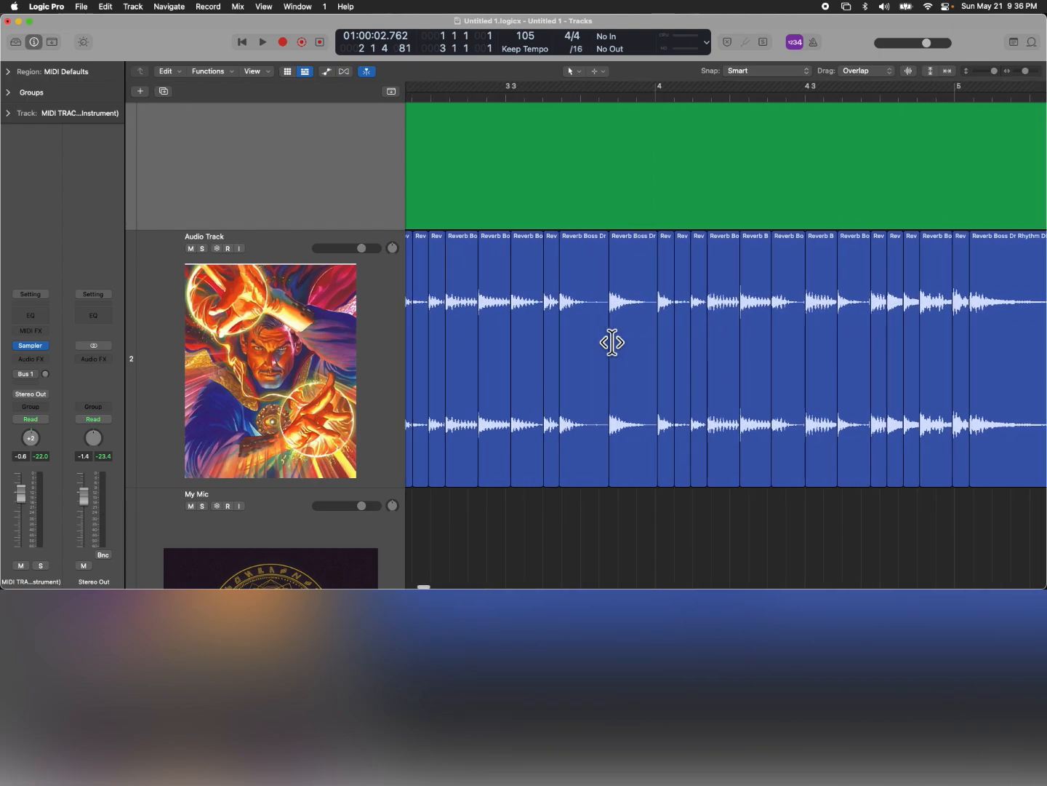
# - Fit all regions in the Tracks area, and zoom in on the audio slices around the playhead in bar 2
pyautogui.press('z')
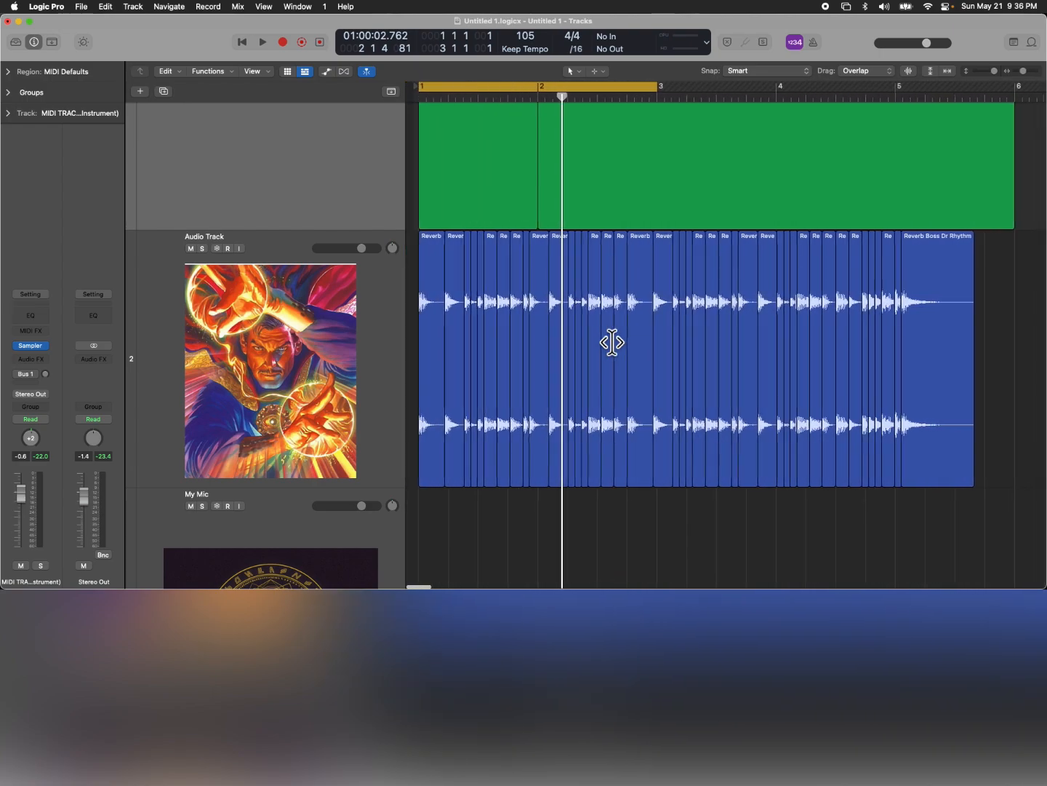
pyautogui.scroll(10, 611, 342)
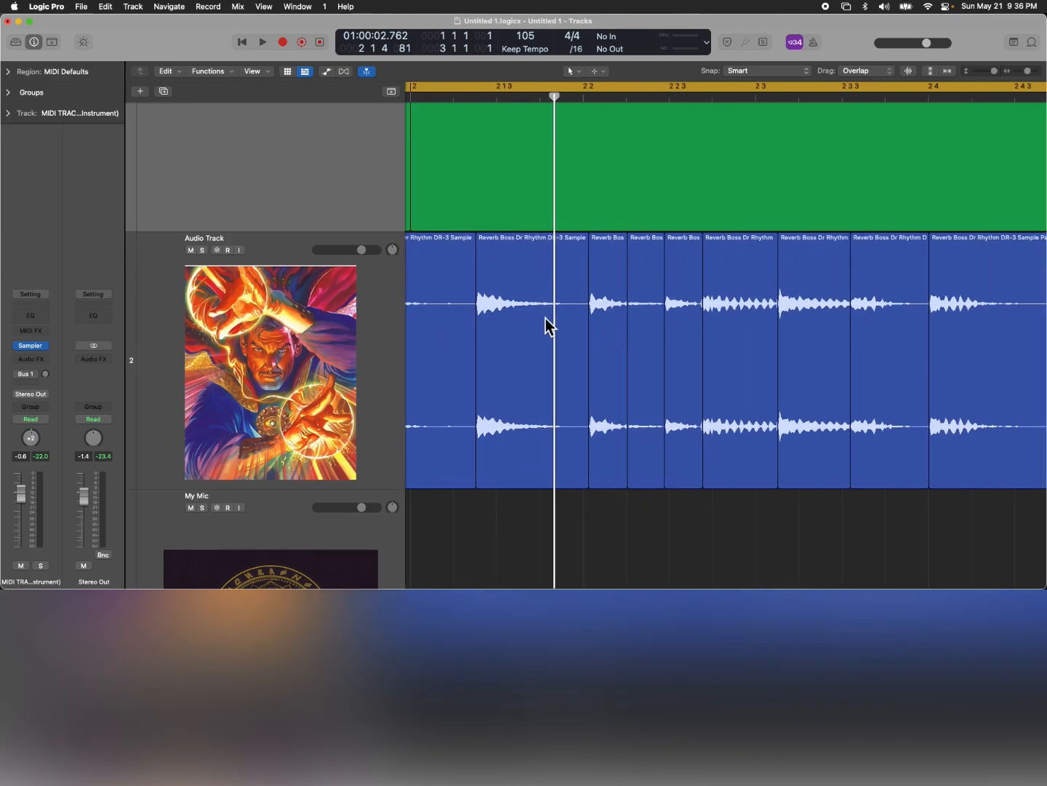
pyautogui.scroll(10, 532, 350)
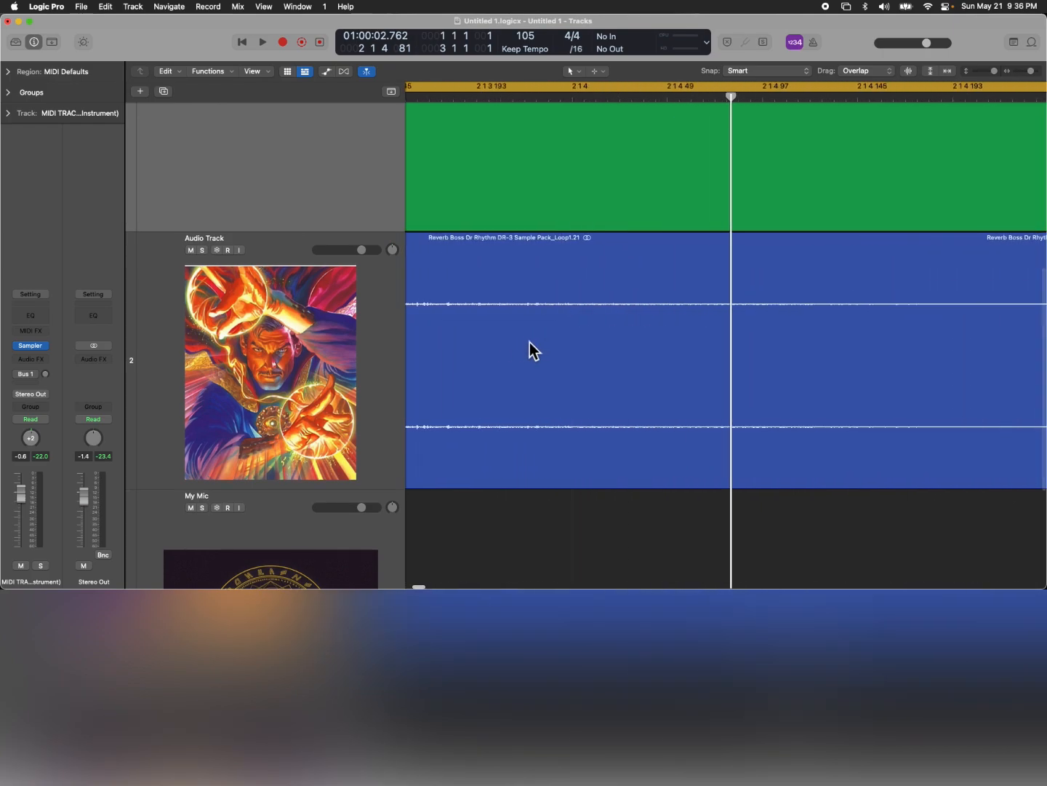
# - Examine the slice boundary and transient between 2 1 2 and 2 1 3 on the Audio Track
pyautogui.hscroll(-10, 530, 350)
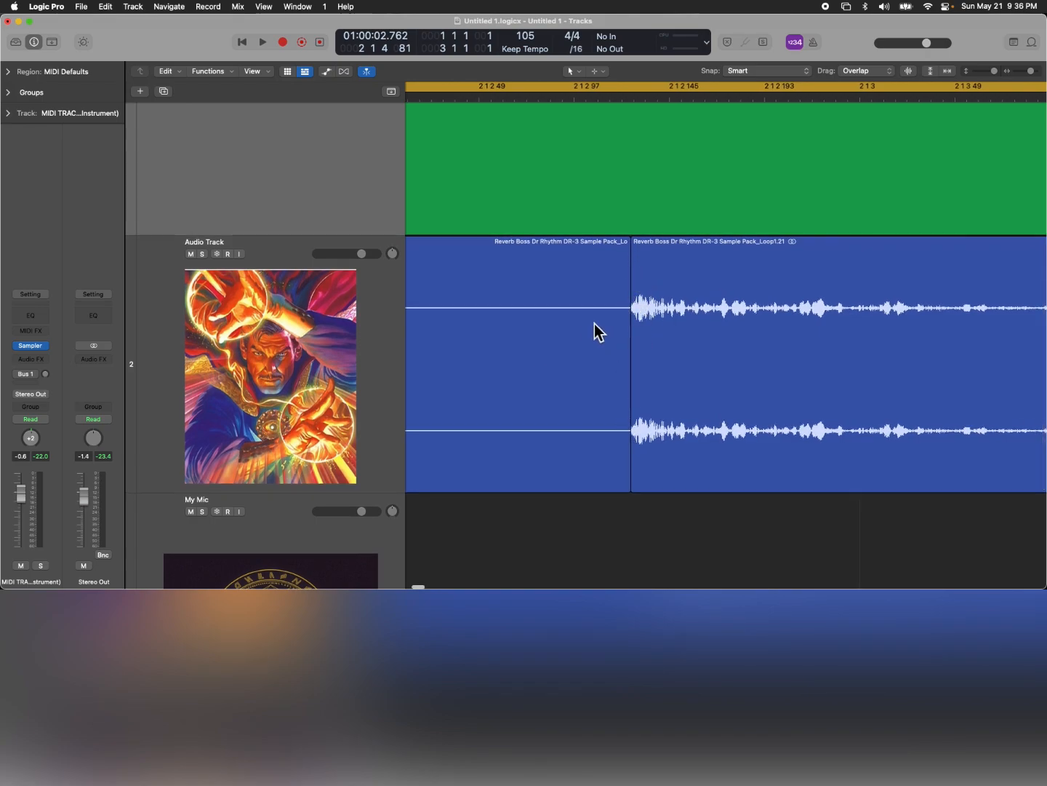
pyautogui.hscroll(-3, 541, 348)
pyautogui.scroll(-10, 538, 343)
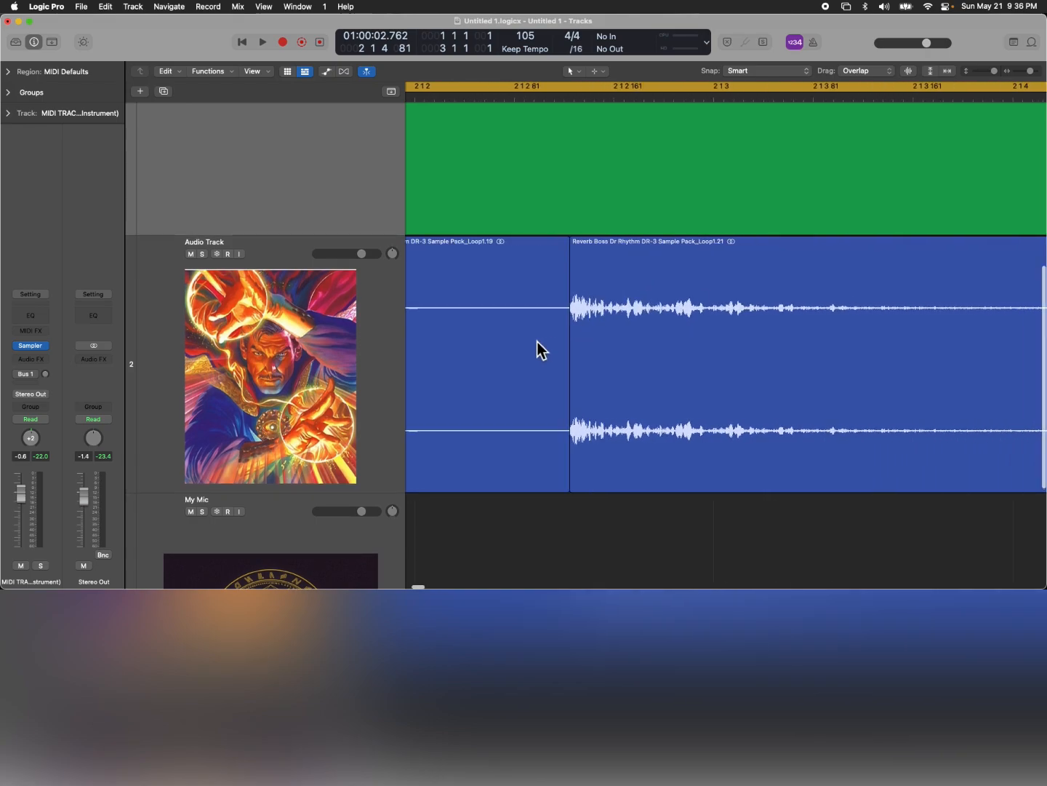
pyautogui.scroll(-6, 538, 344)
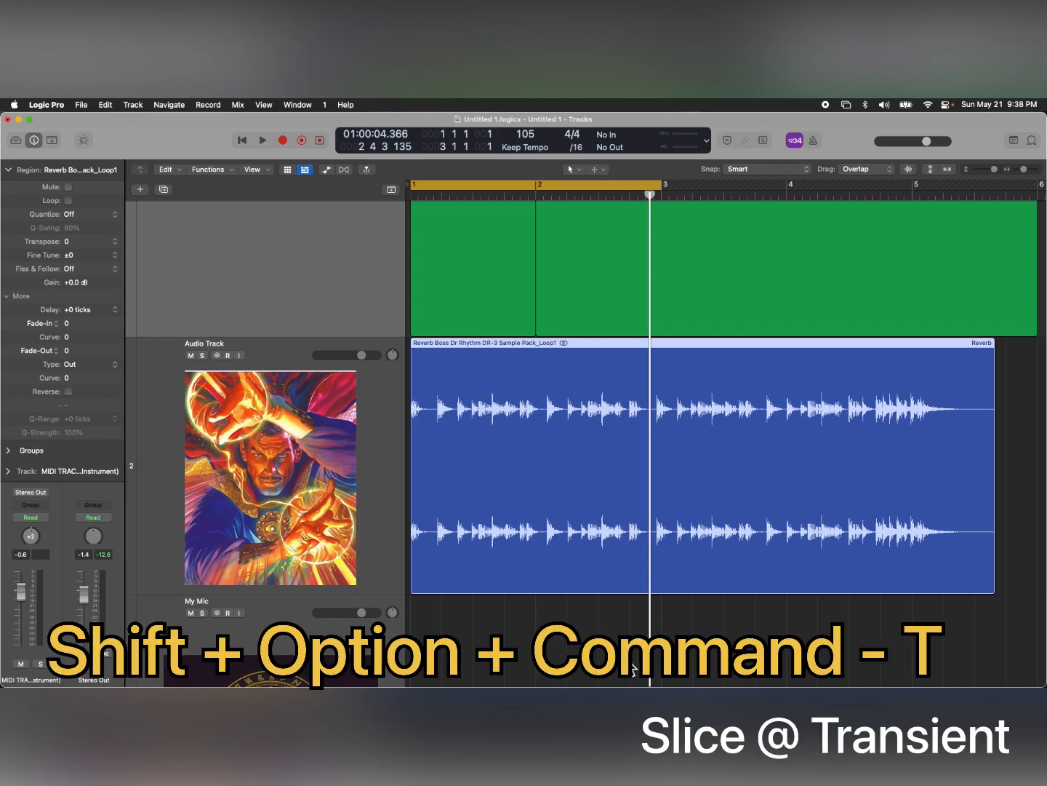
# - Slice the Reverb Boss Dr Rhythm audio region at its transients, and reverse and audition the slice just after bar 2
pyautogui.press('shift+alt+super+t')
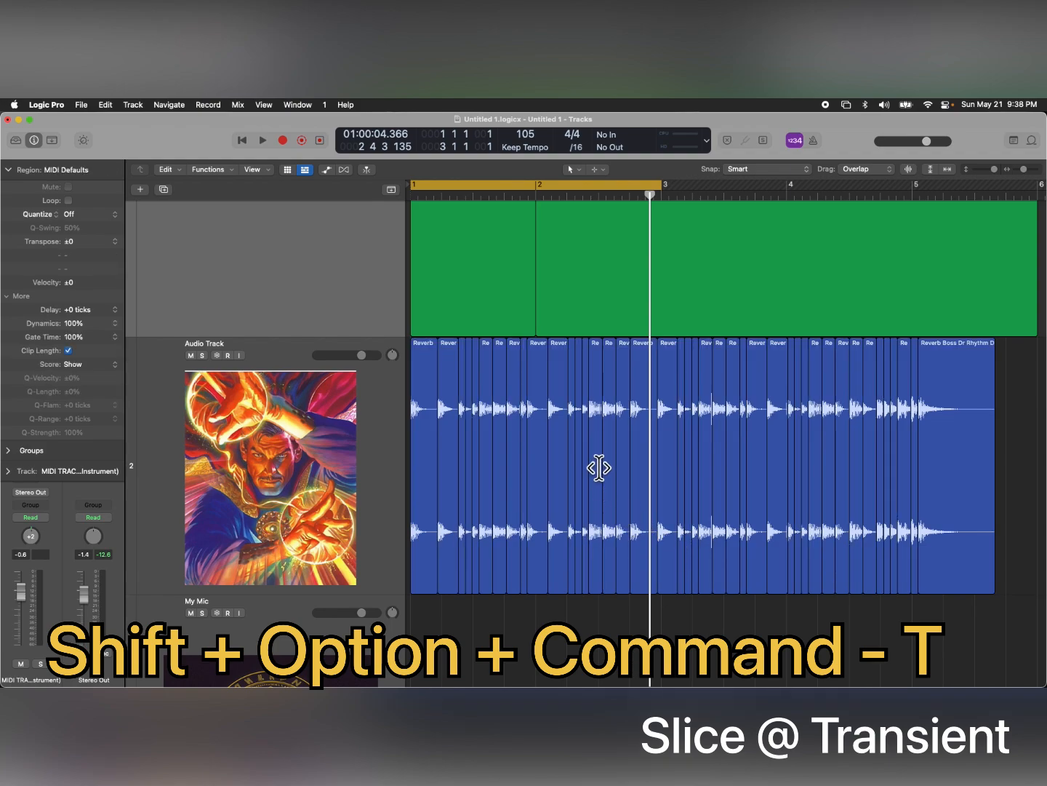
pyautogui.click(564, 454)
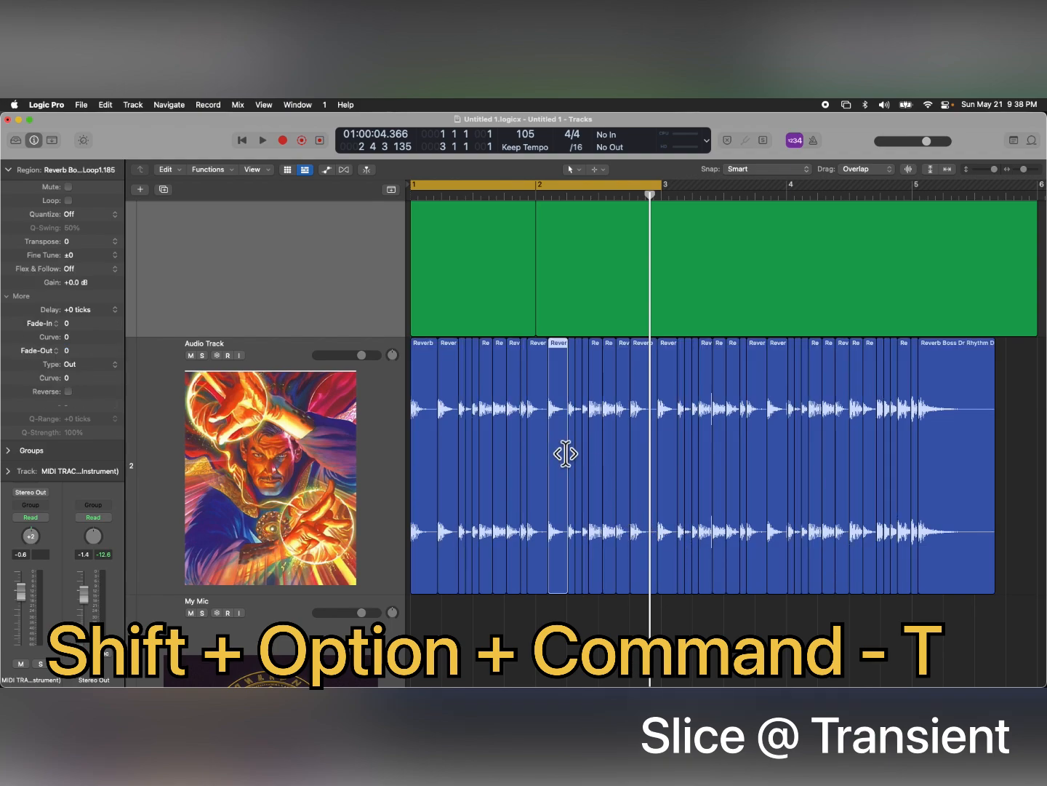
pyautogui.click(68, 392)
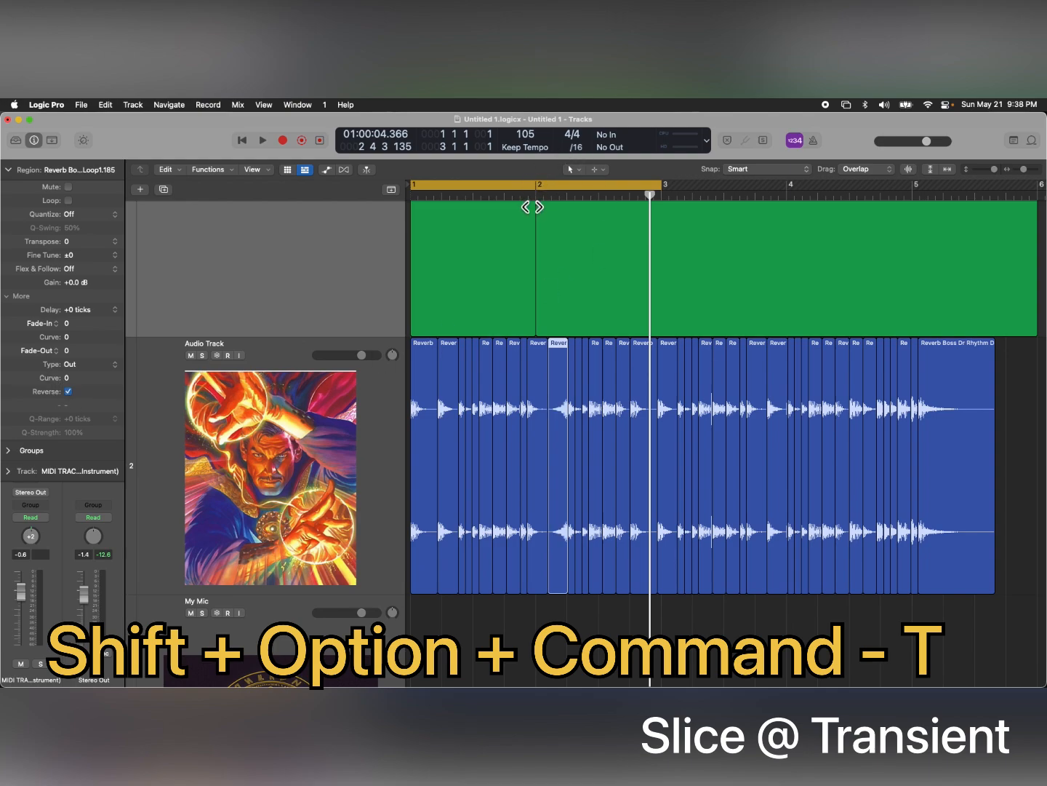
pyautogui.press('space')
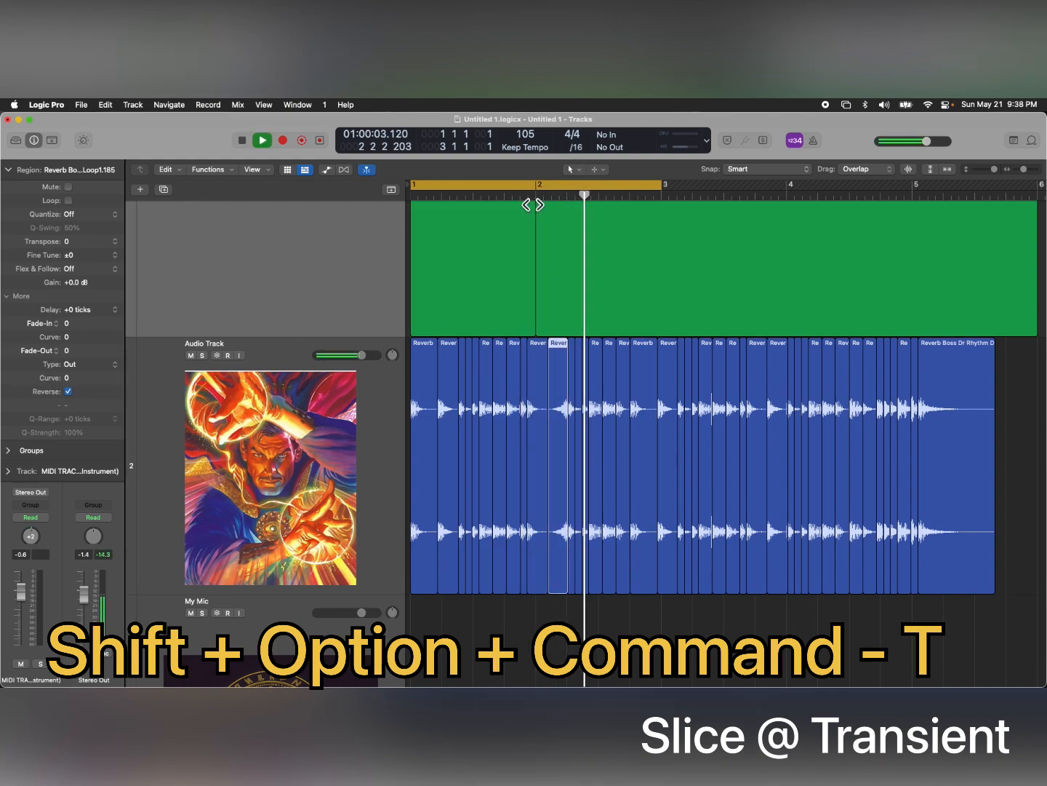
pyautogui.press('space')
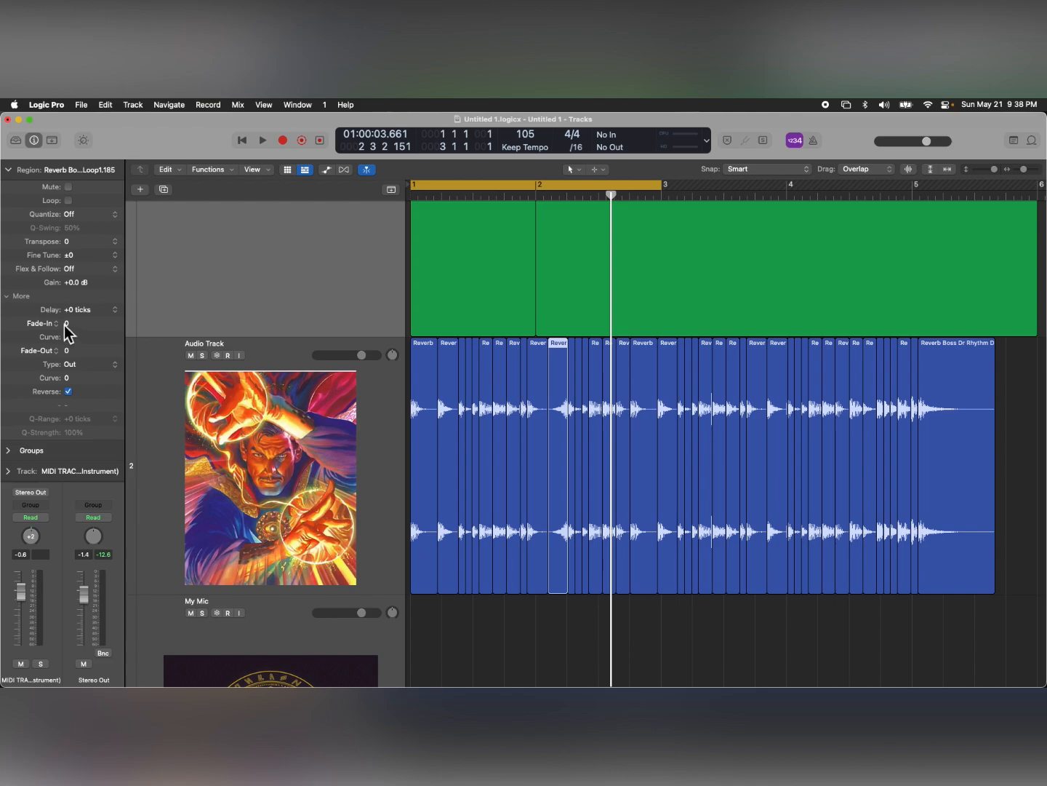
# - Set Fade-In to 3 on the reversed slice and Fade-Out to 4 on the slice before it, playing the transition back
pyautogui.moveTo(79, 329); pyautogui.dragTo(78, 355)
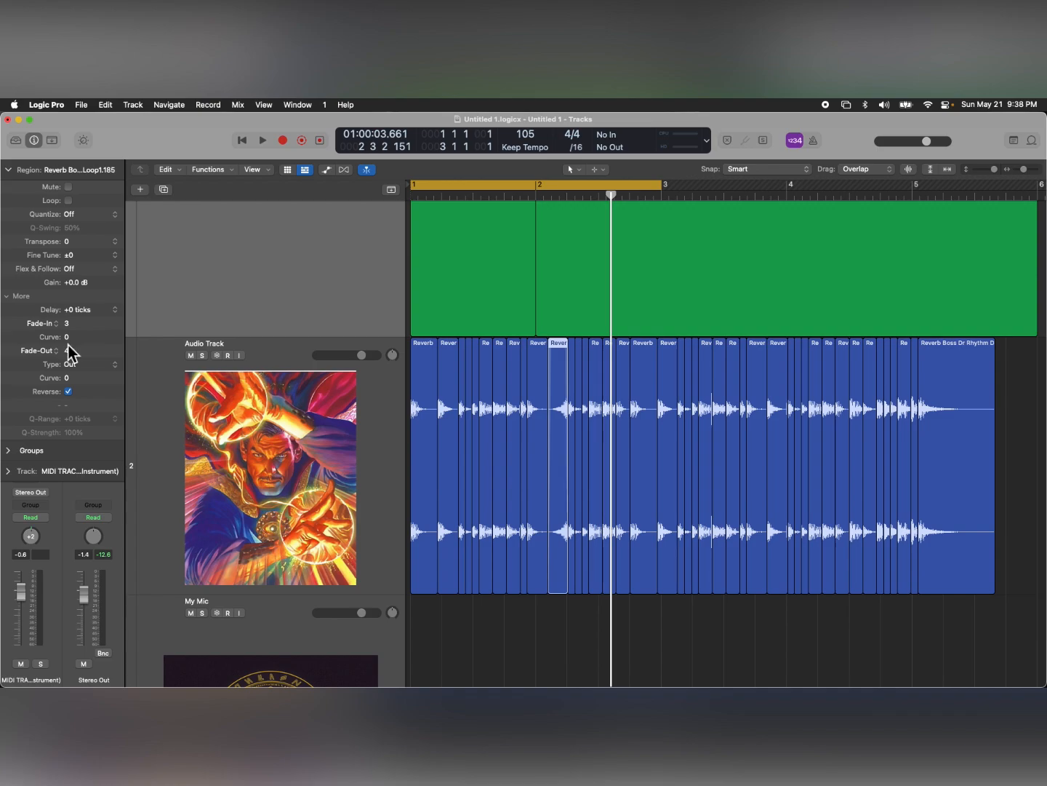
pyautogui.click(542, 533)
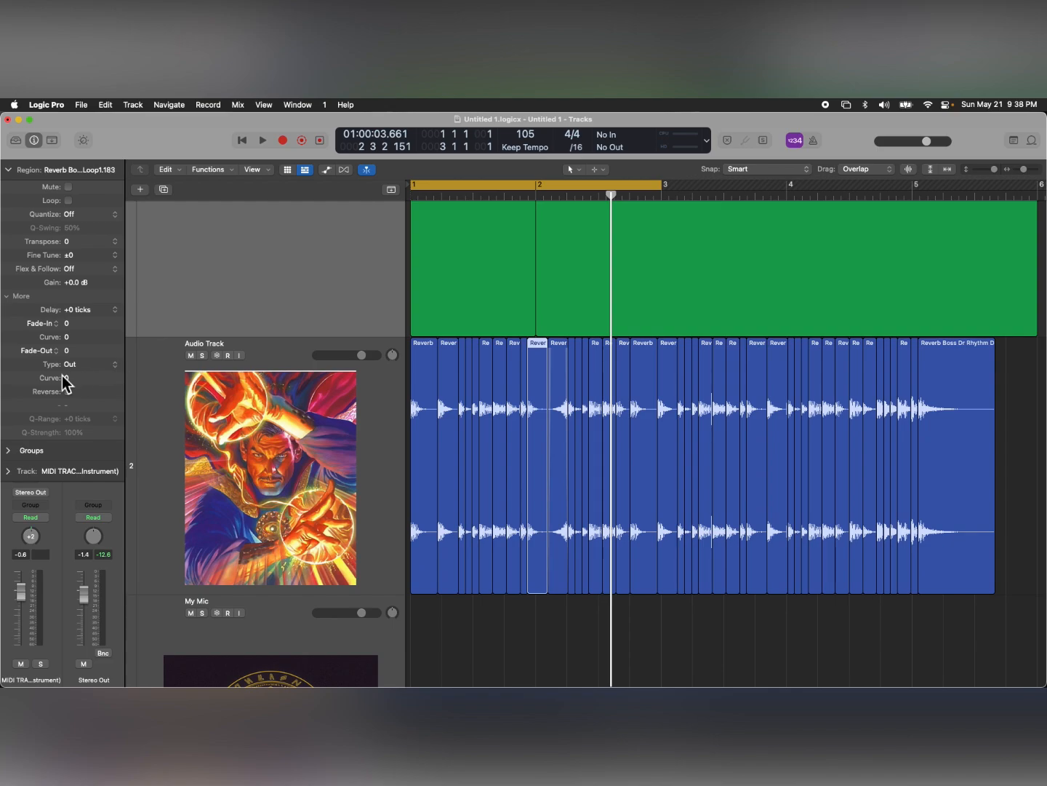
pyautogui.moveTo(71, 357); pyautogui.dragTo(80, 355)
pyautogui.click(531, 205)
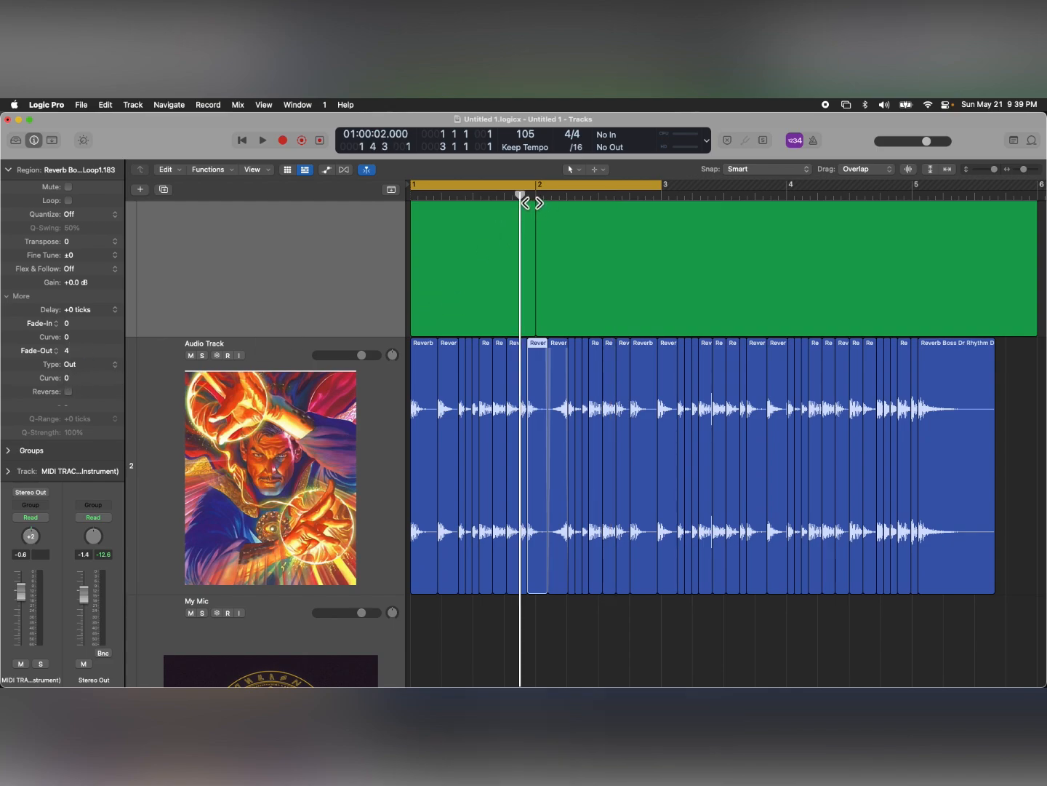
pyautogui.press('space')
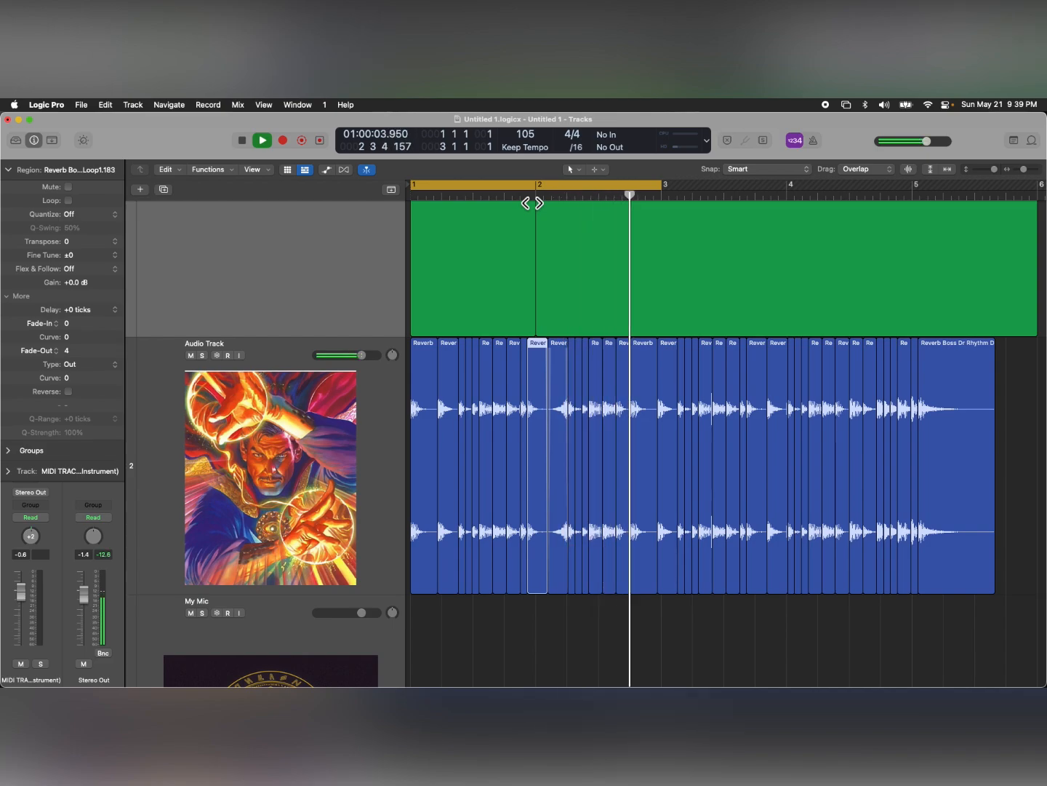
pyautogui.press('space')
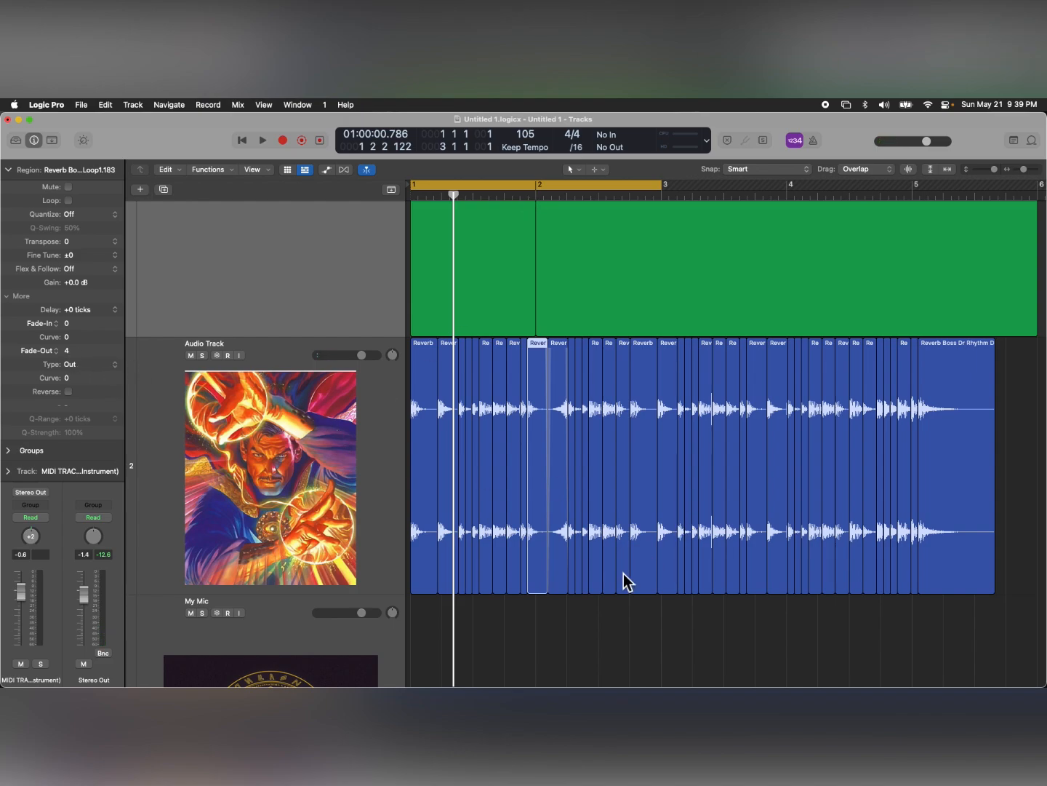
# - Try a Fade-In of 69 on all slices from beat 3 of bar 2 to the loop's end, varying its Curve, including -97
pyautogui.moveTo(608, 626); pyautogui.dragTo(1000, 435)
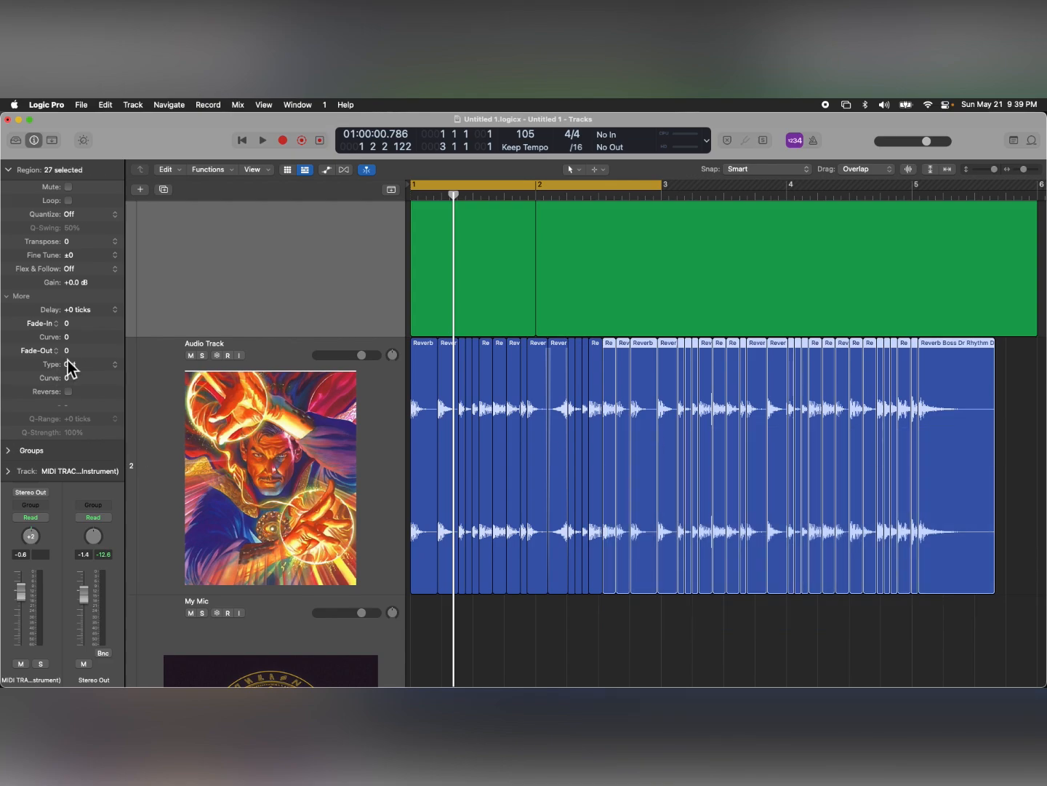
pyautogui.moveTo(69, 324); pyautogui.dragTo(68, 316)
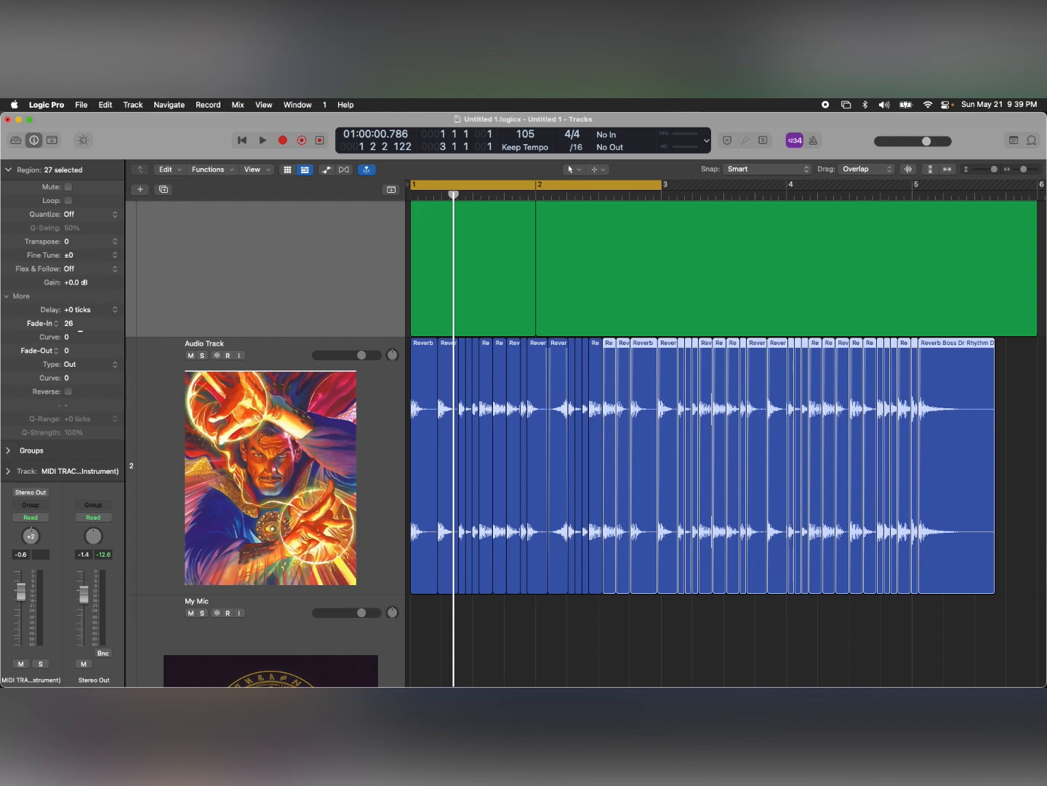
pyautogui.moveTo(67, 323)
pyautogui.mouseDown()
pyautogui.moveTo(68, 313)
pyautogui.moveTo(69, 362)
pyautogui.moveTo(70, 295)
pyautogui.mouseUp()
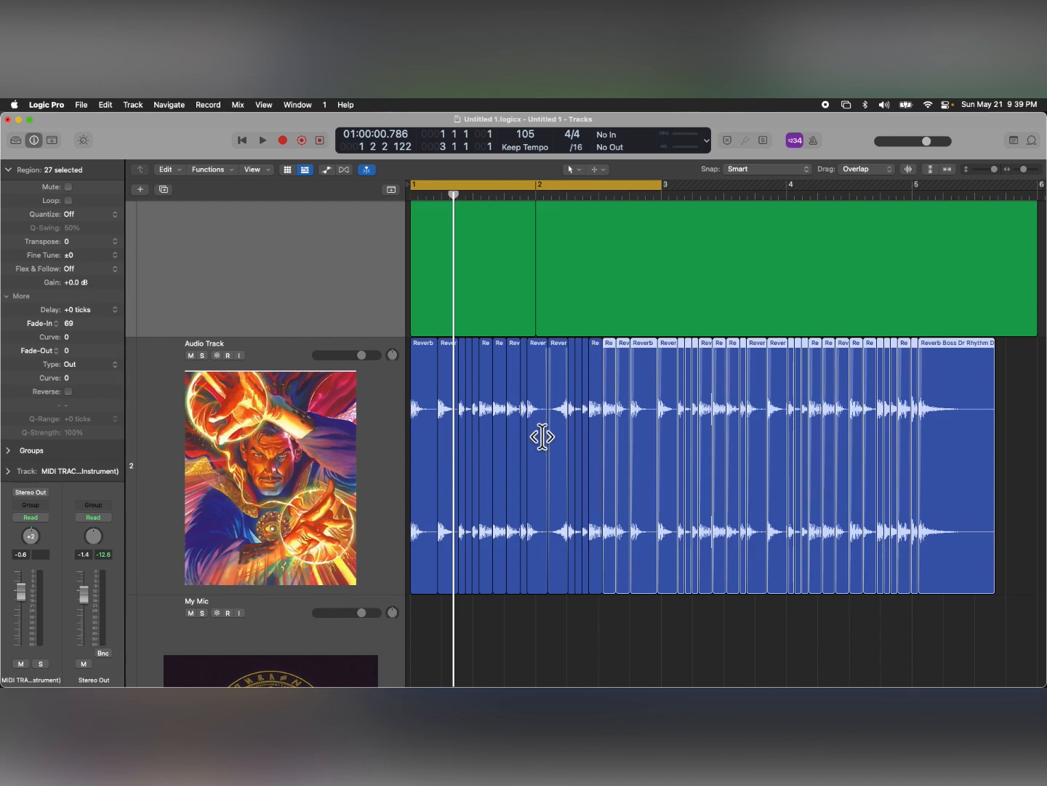
pyautogui.scroll(10, 543, 437)
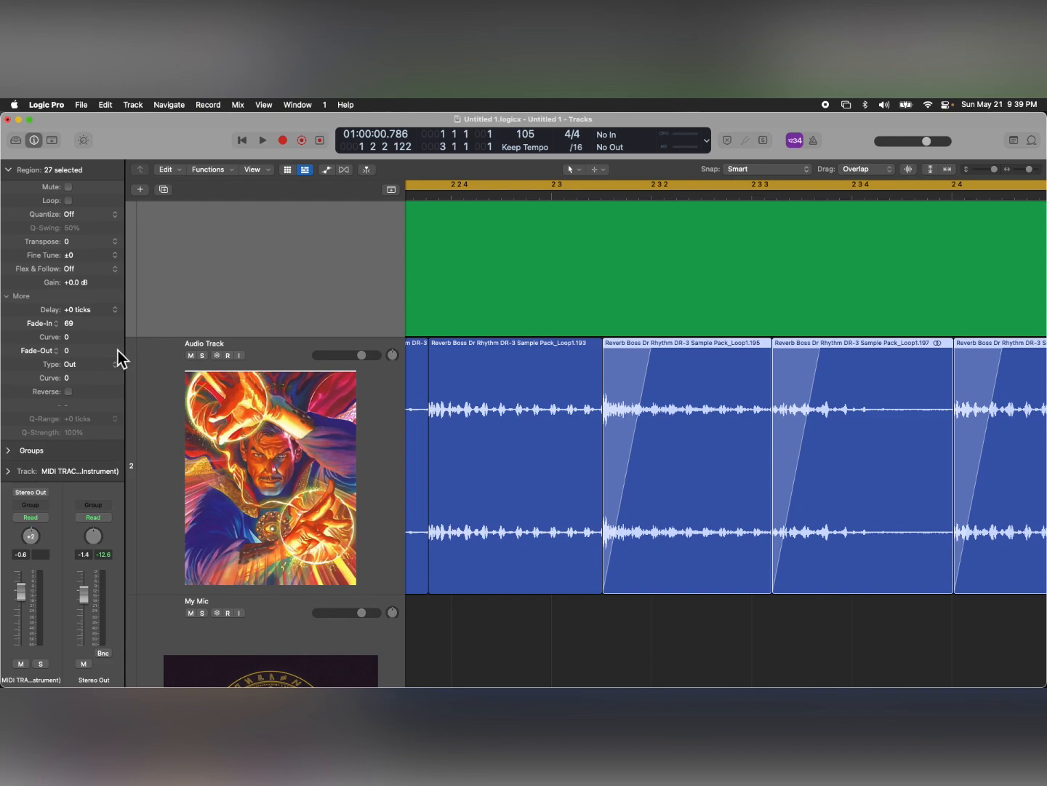
pyautogui.moveTo(66, 338); pyautogui.dragTo(67, 363)
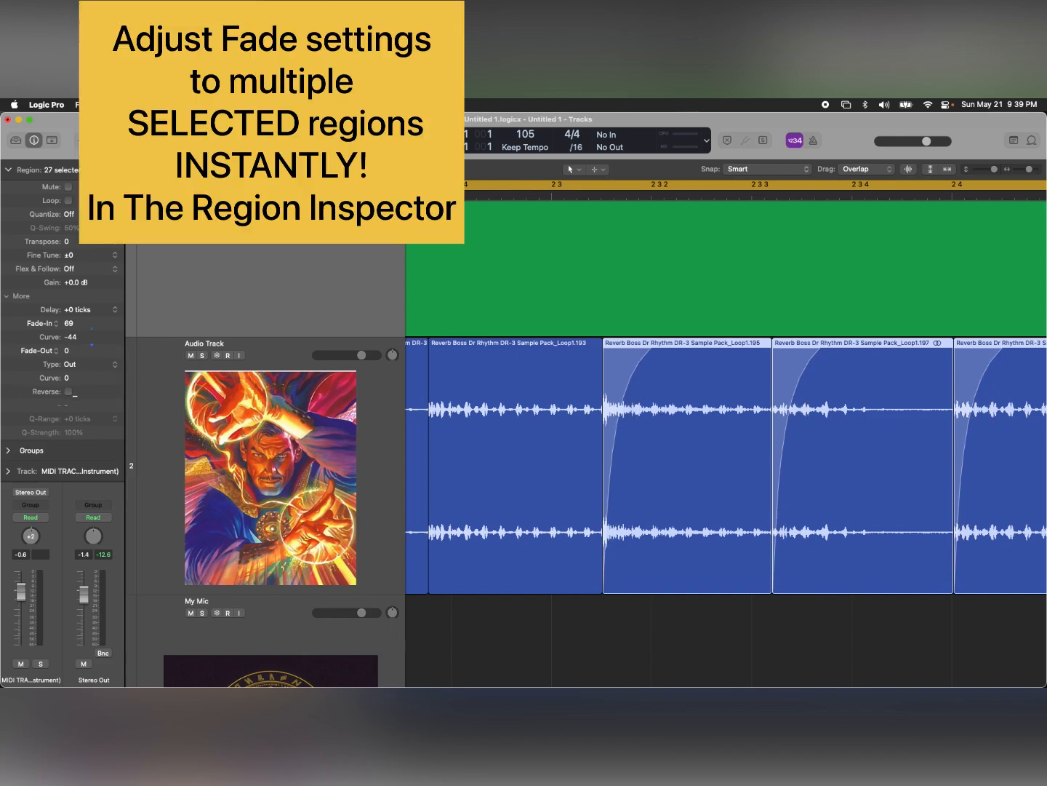
pyautogui.moveTo(70, 462); pyautogui.dragTo(70, 475)
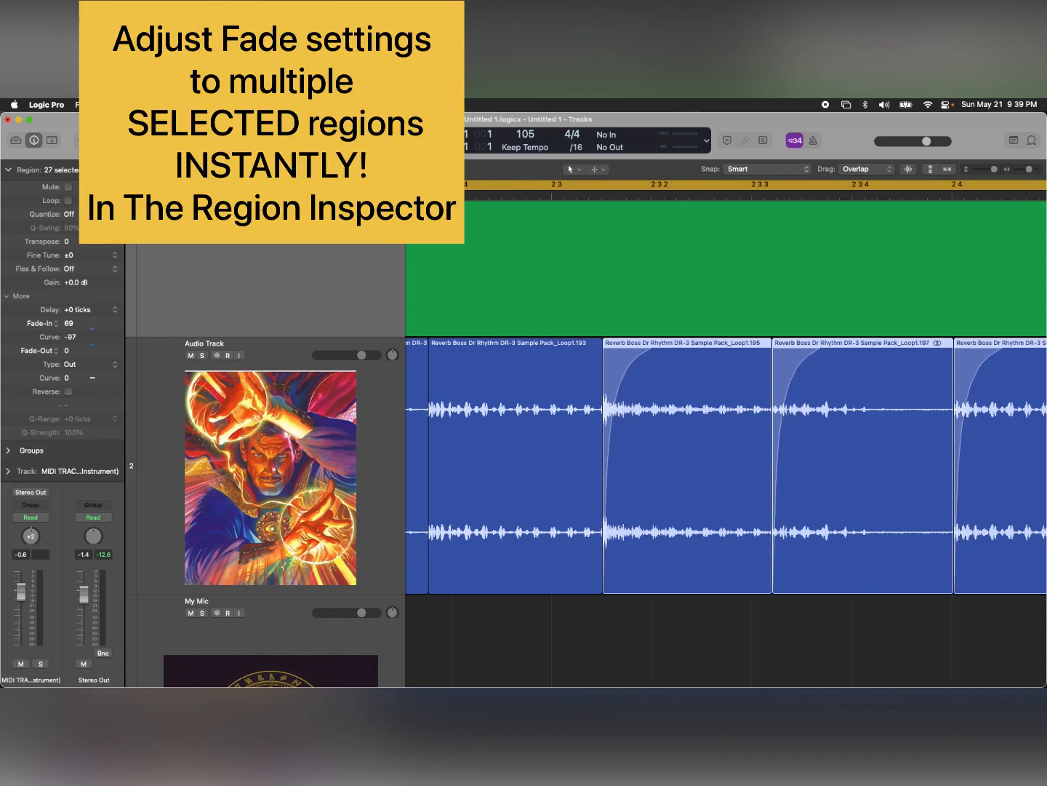
pyautogui.moveTo(93, 376); pyautogui.dragTo(92, 226)
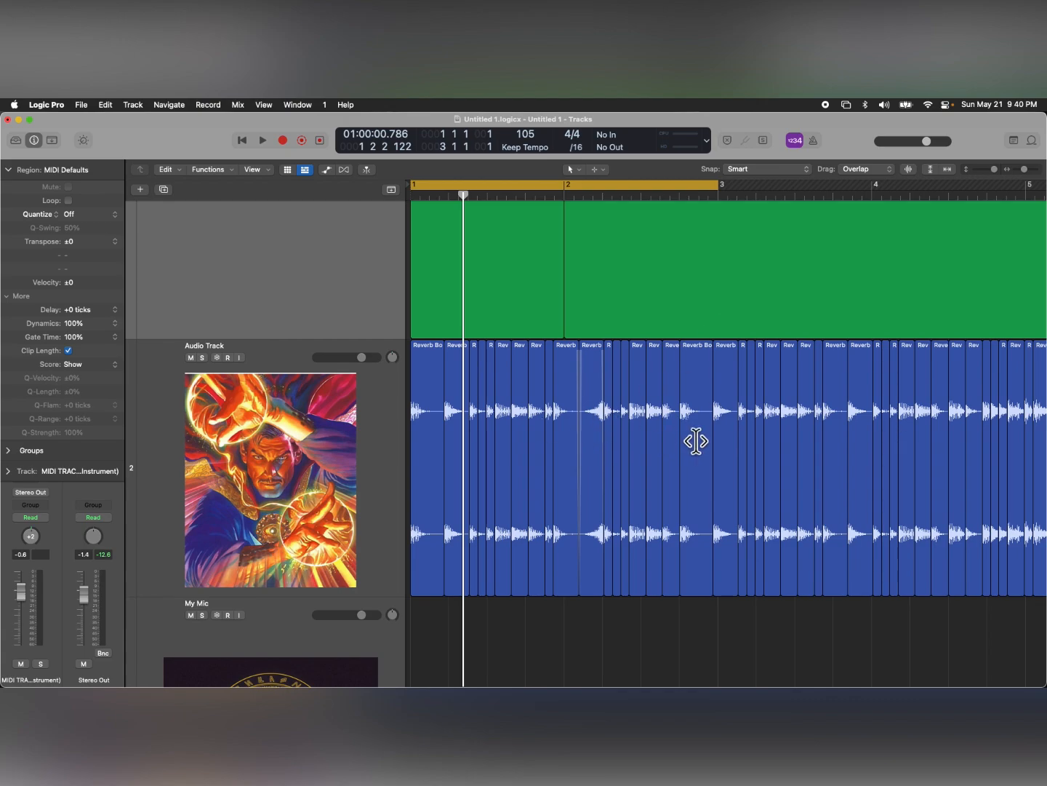
# - Select all slices on the Audio Track and toggle their Reverse setting on and off, finishing with it turned off
pyautogui.scroll(-8, 696, 441)
pyautogui.scroll(8, 696, 441)
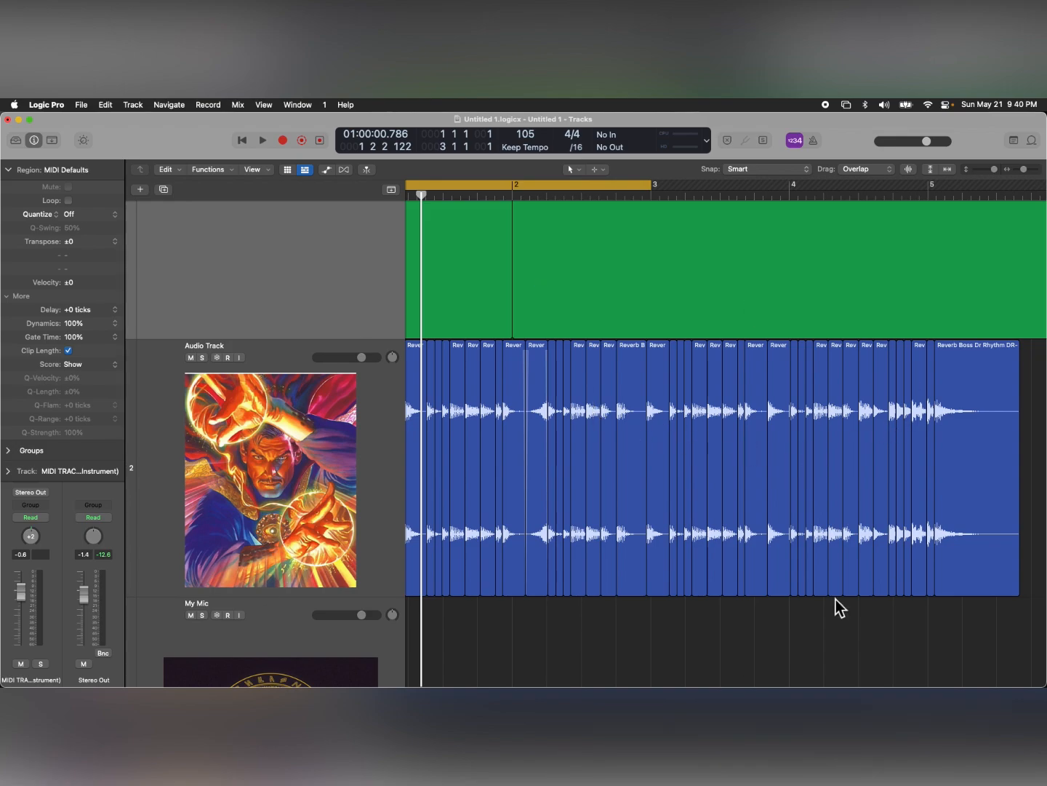
pyautogui.hscroll(-3, 631, 475)
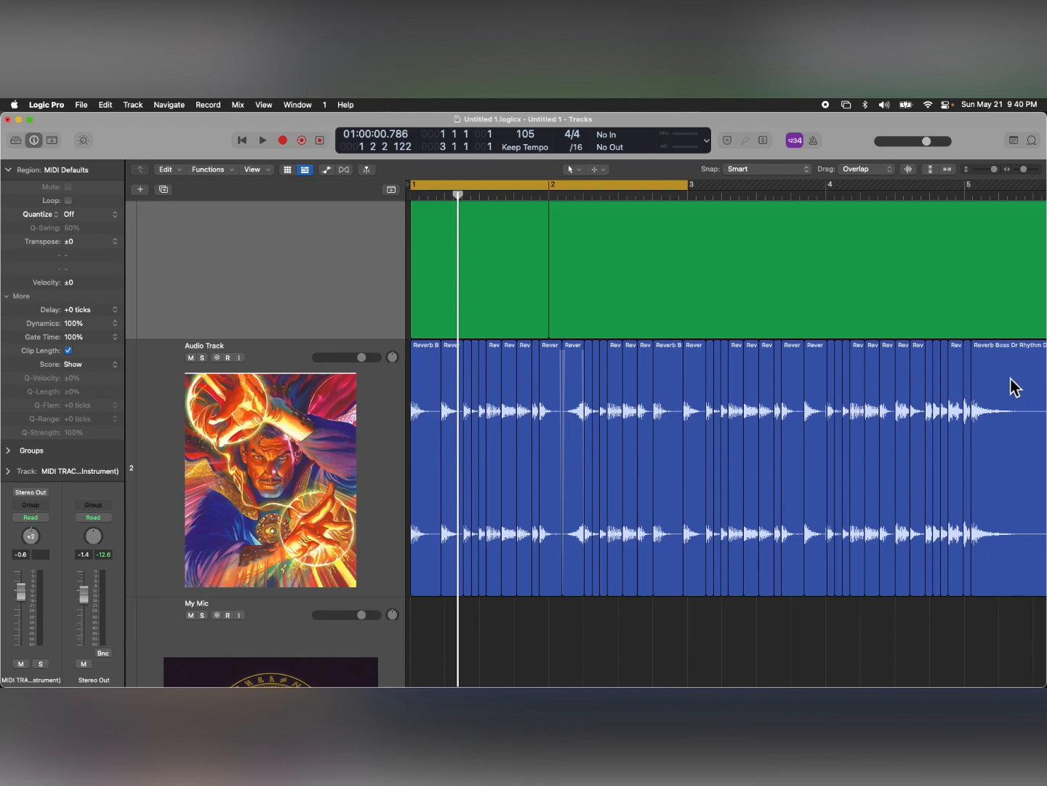
pyautogui.moveTo(1019, 615); pyautogui.dragTo(393, 514)
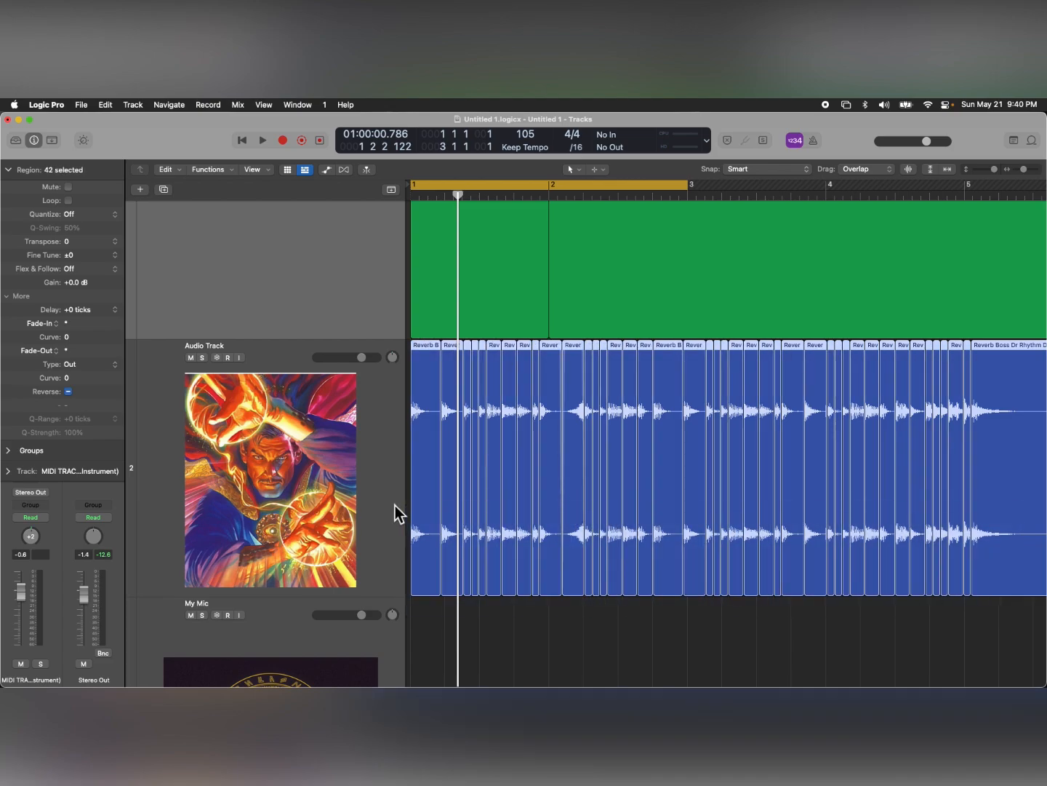
pyautogui.click(69, 392)
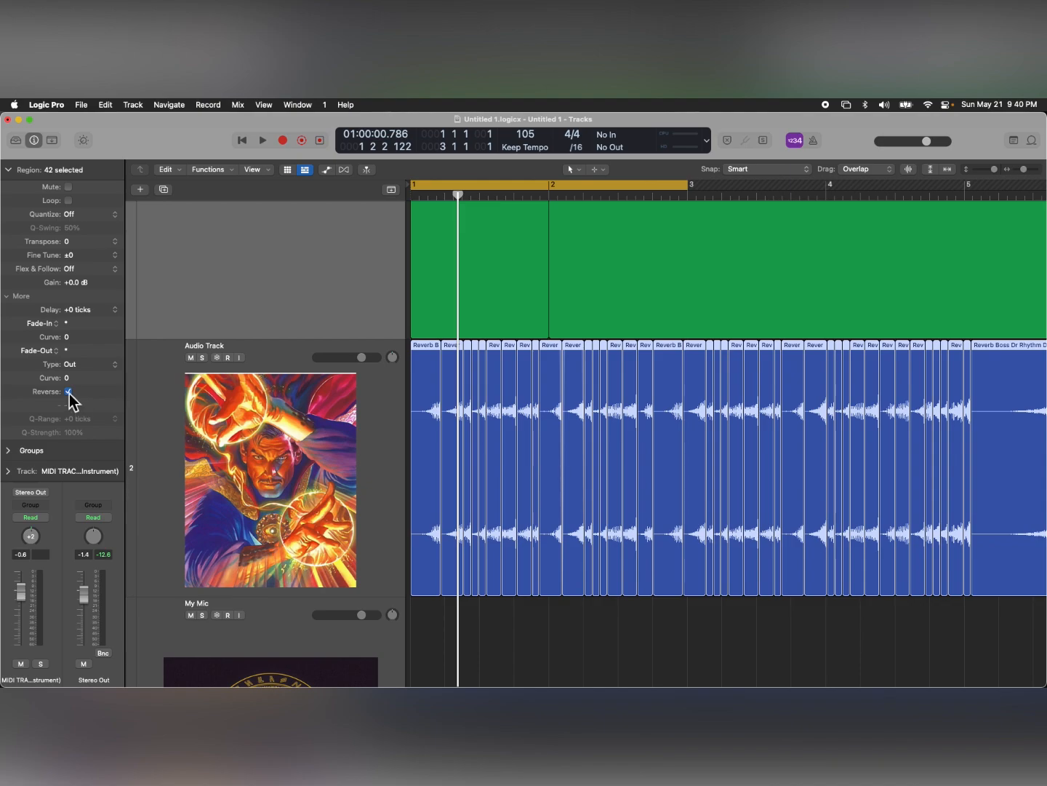
pyautogui.click(69, 392)
pyautogui.click(69, 392)
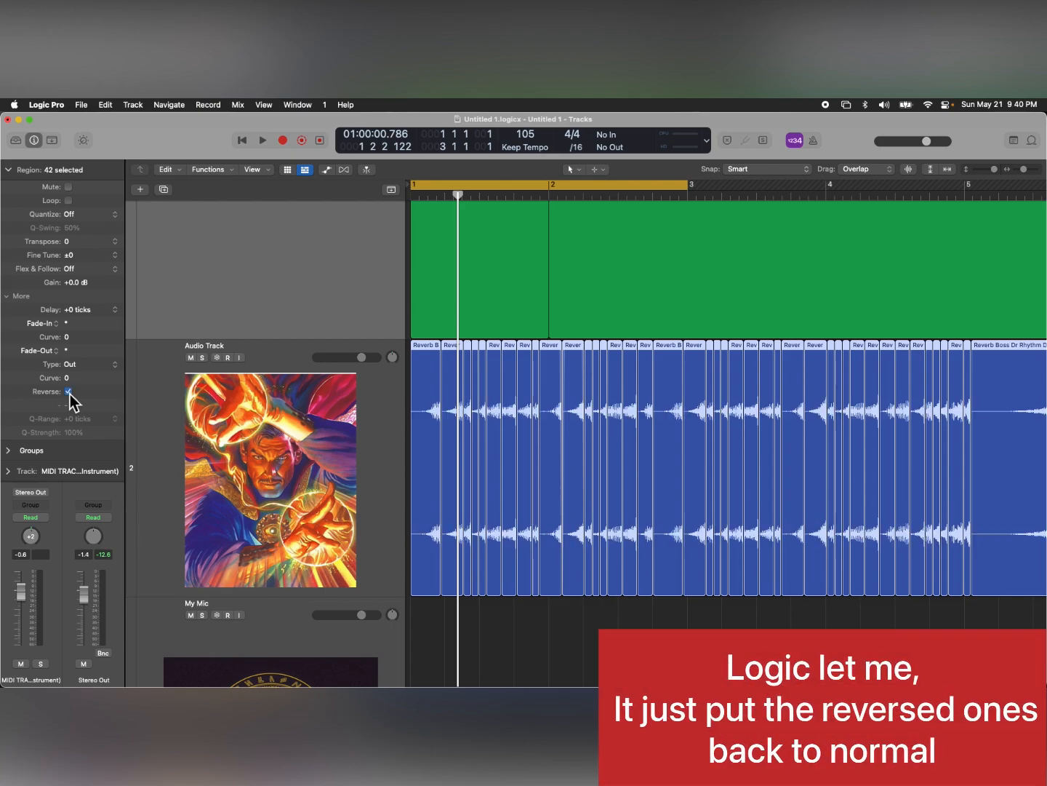
pyautogui.click(68, 392)
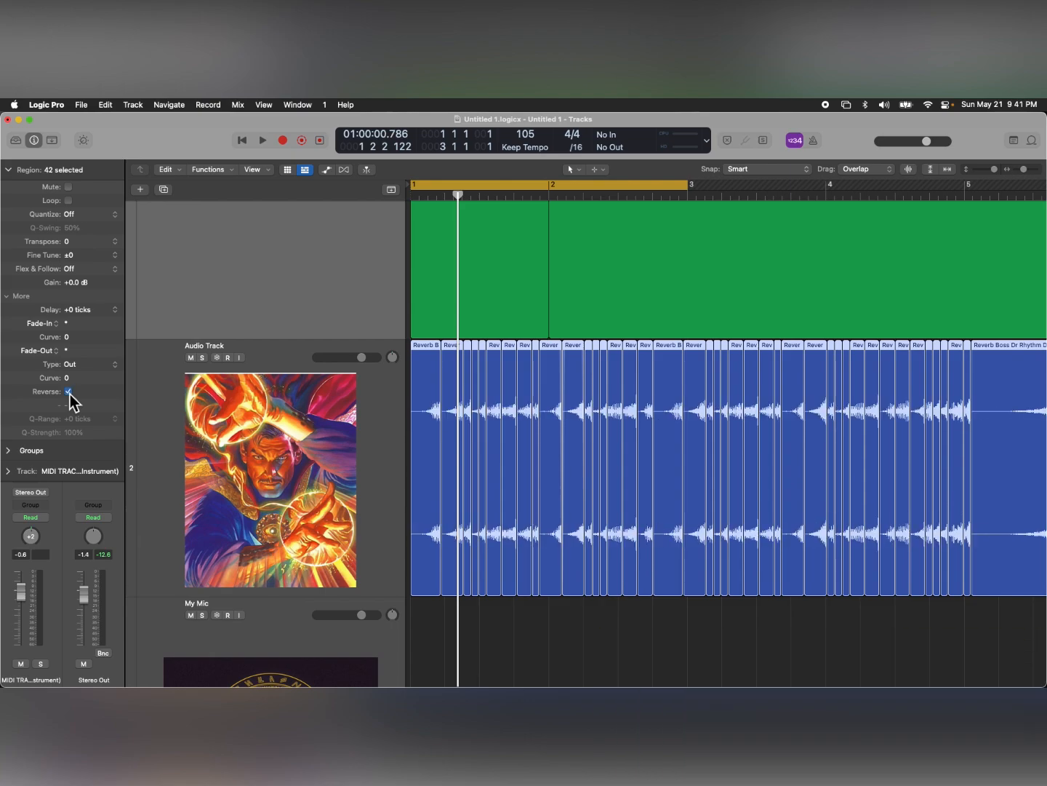
pyautogui.click(69, 392)
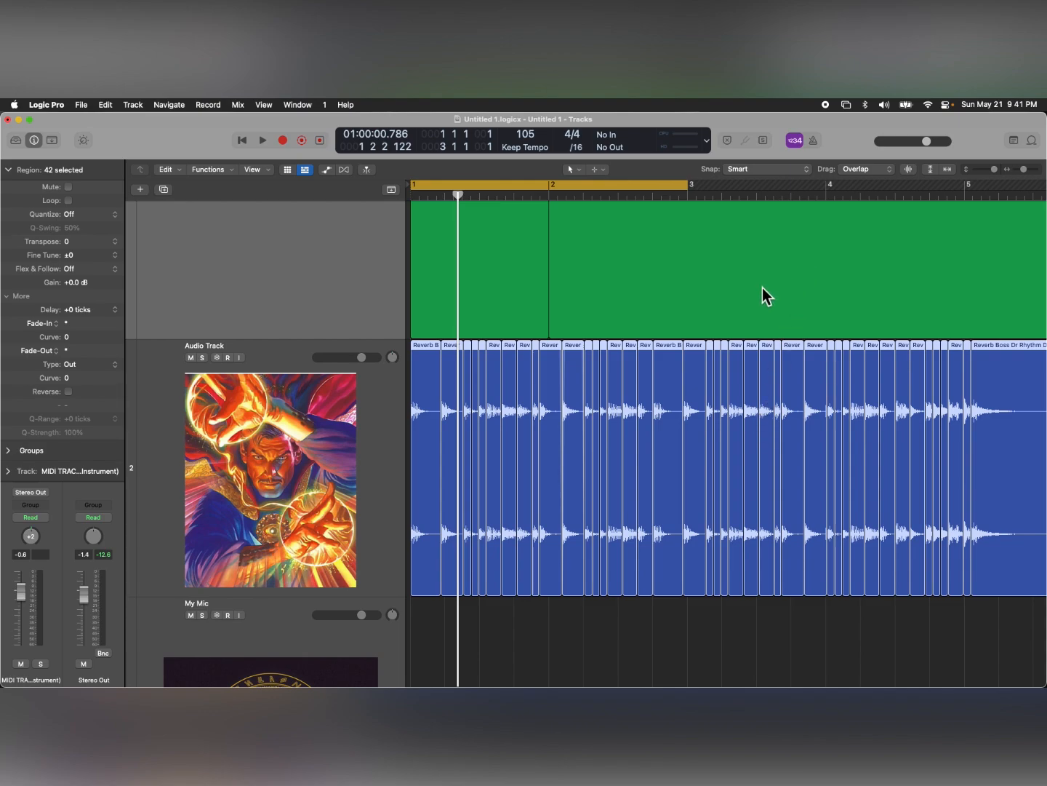
# - Join all the selected drum loop slices on the Audio Track into a single region
pyautogui.press('super+Right')
pyautogui.press('super+Right')
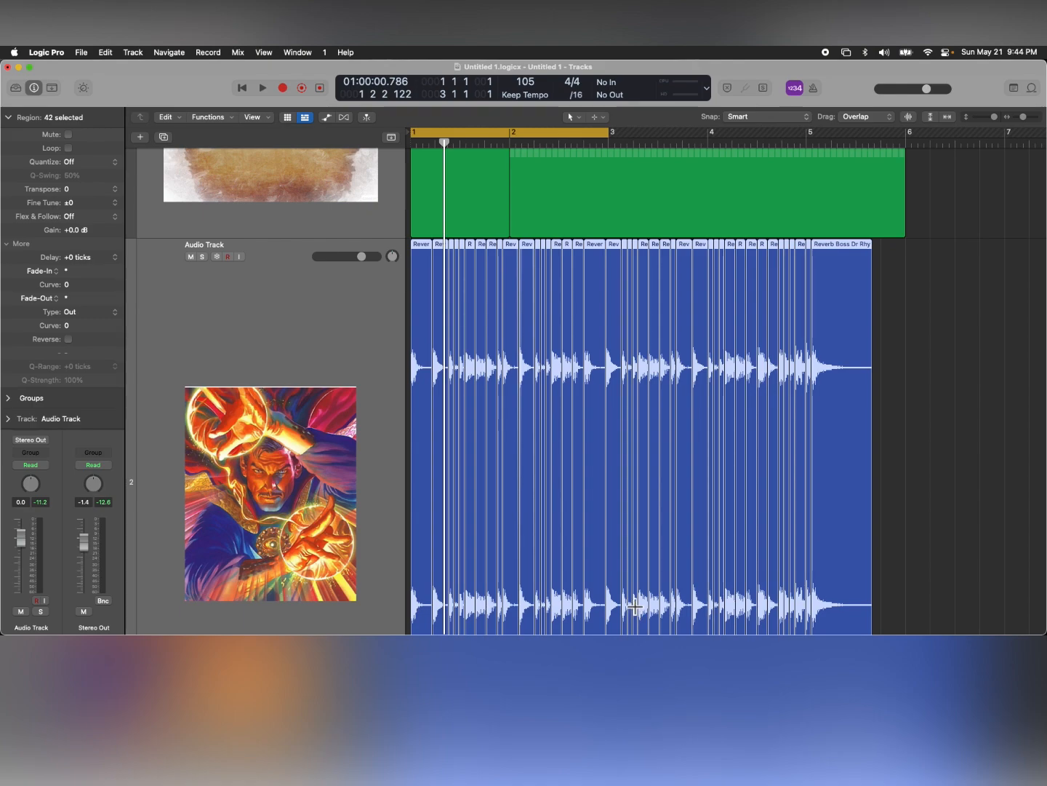
pyautogui.press('super+j')
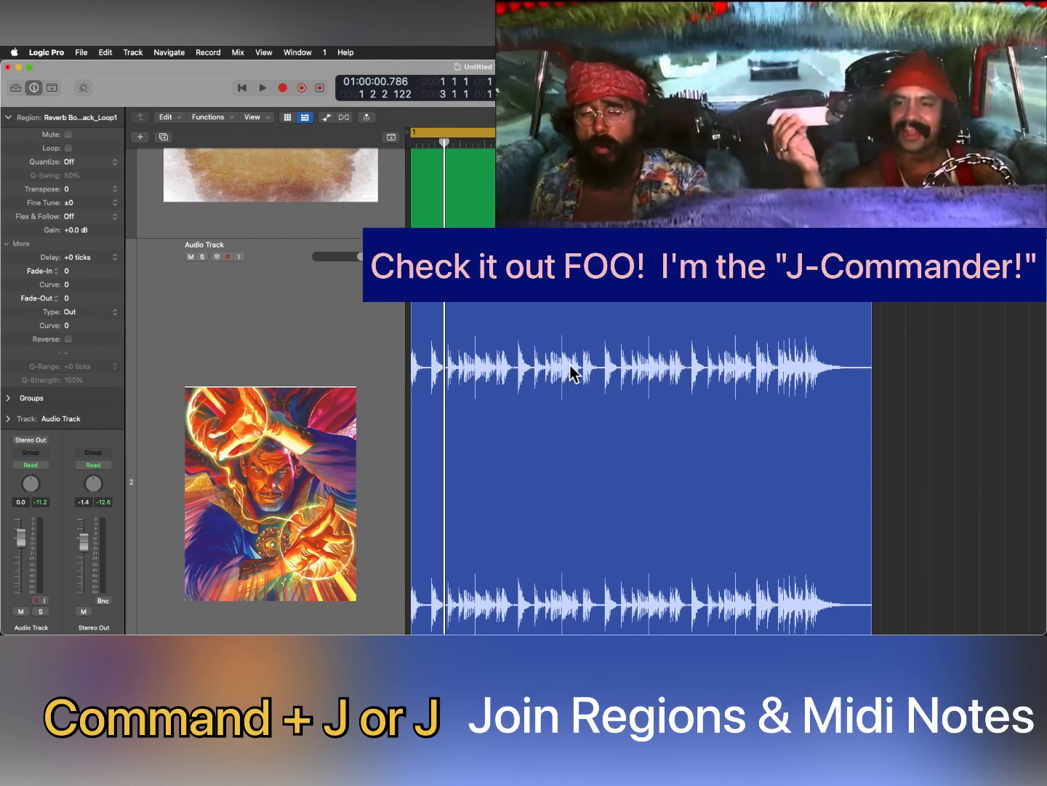
pyautogui.press('super+Right')
pyautogui.press('super+Left')
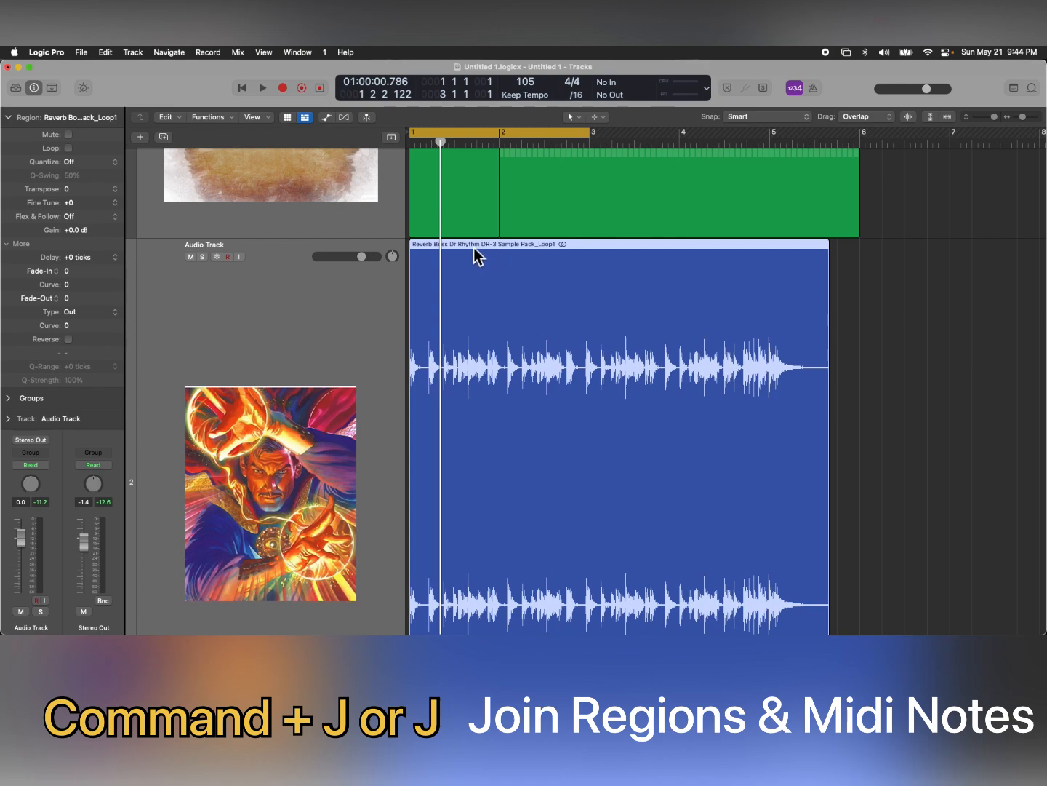
# - Move the joined drum loop region about a sixteenth note past bar 1, and return it to the start of bar 1
pyautogui.moveTo(512, 244); pyautogui.dragTo(485, 259)
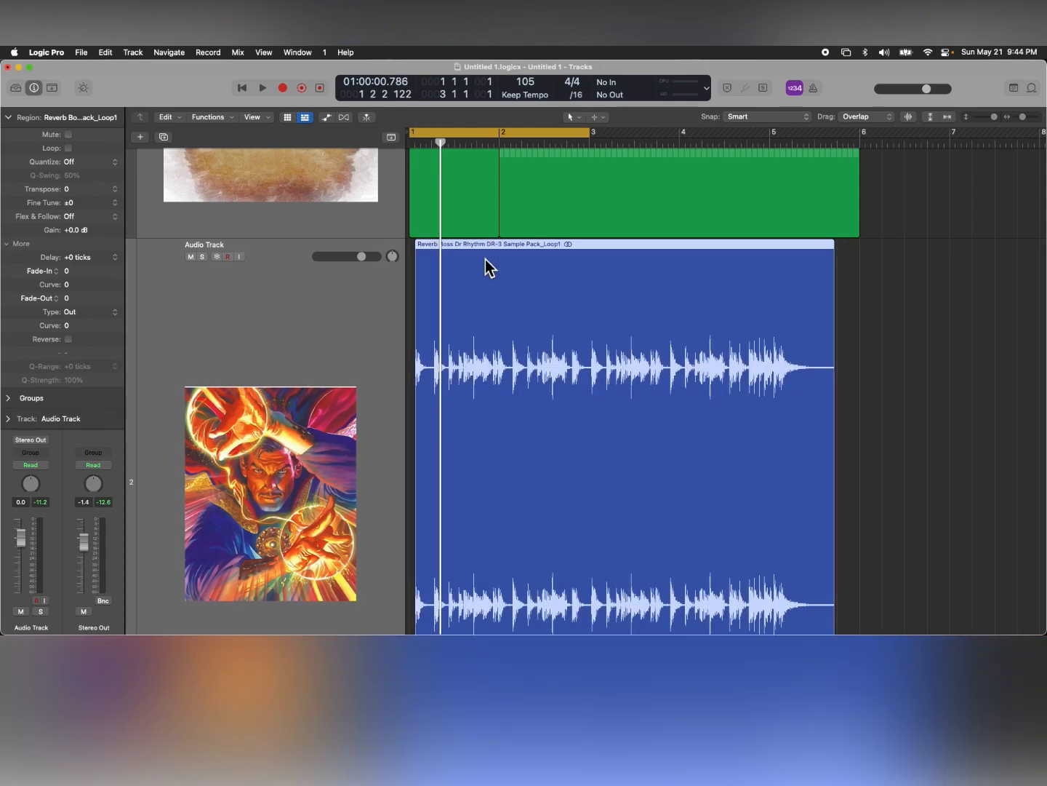
pyautogui.press('super+Right')
pyautogui.press('super+Right')
pyautogui.hscroll(-3, 442, 272)
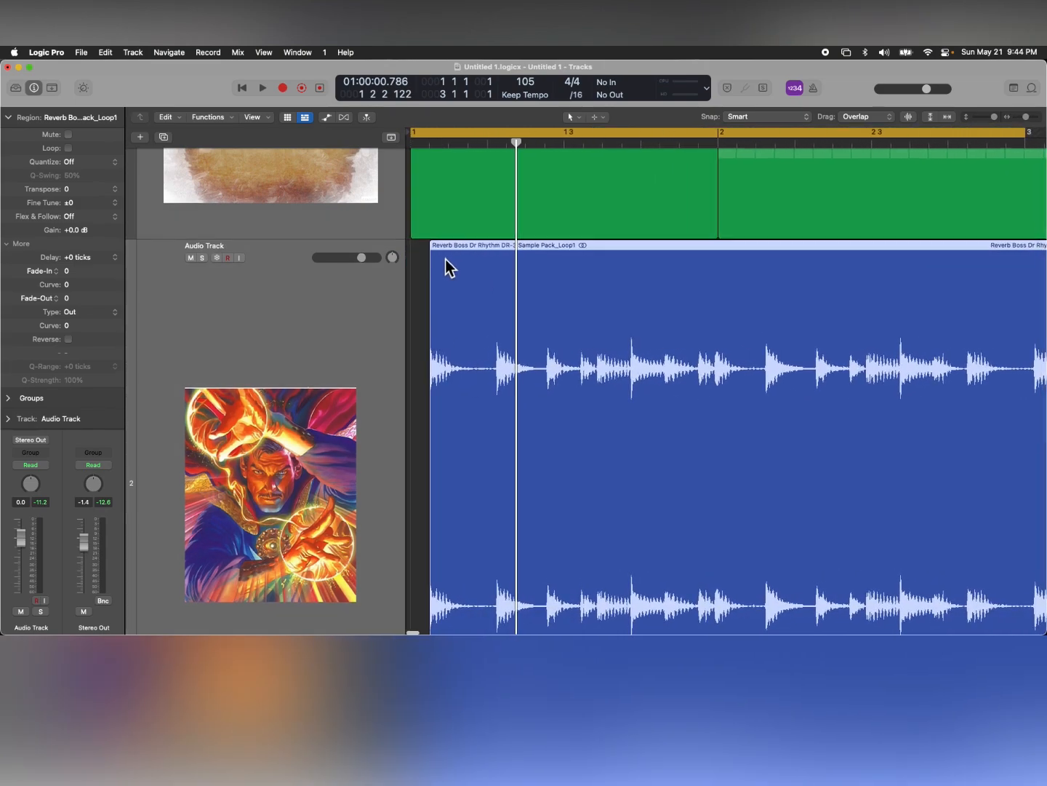
pyautogui.moveTo(448, 245); pyautogui.dragTo(422, 250)
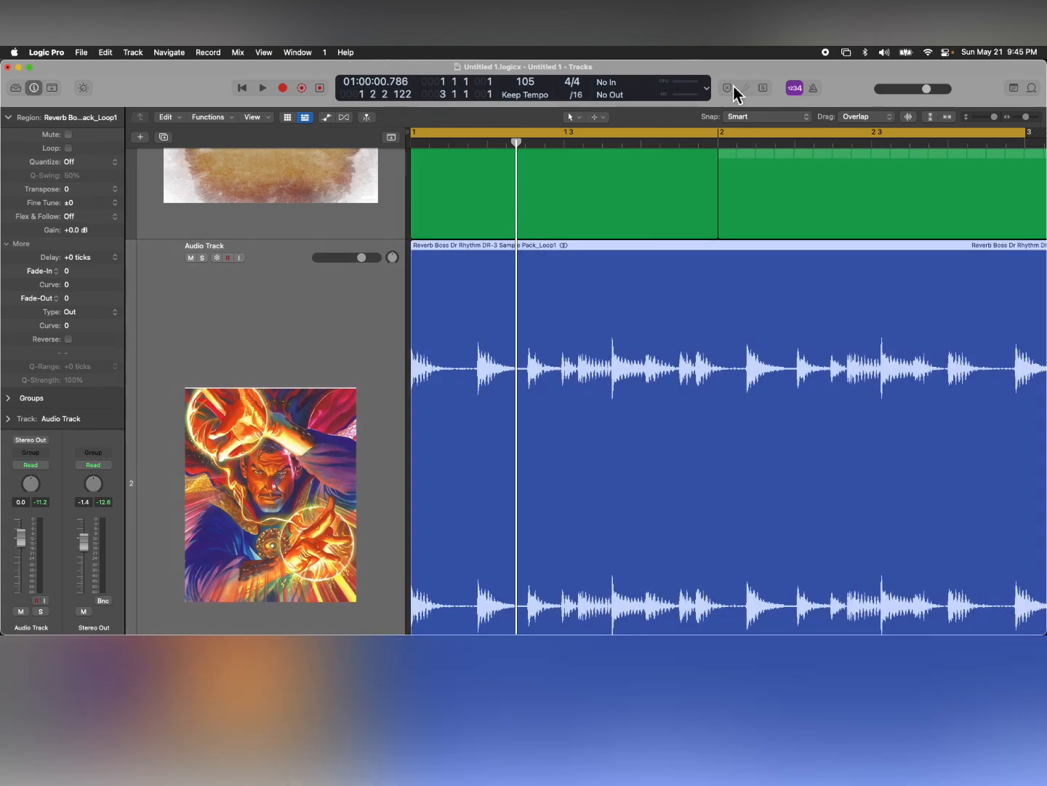
# - Set the Tracks area snapping to Snap Regions to Absolute Value
pyautogui.click(809, 118)
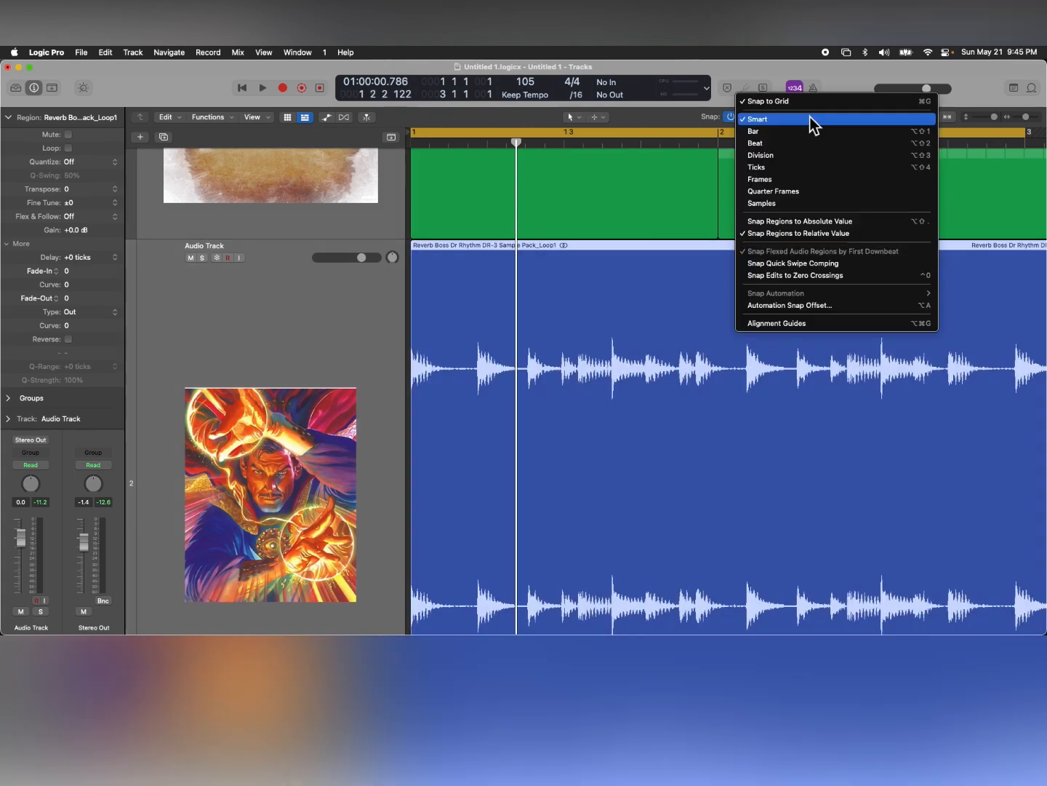
pyautogui.click(802, 224)
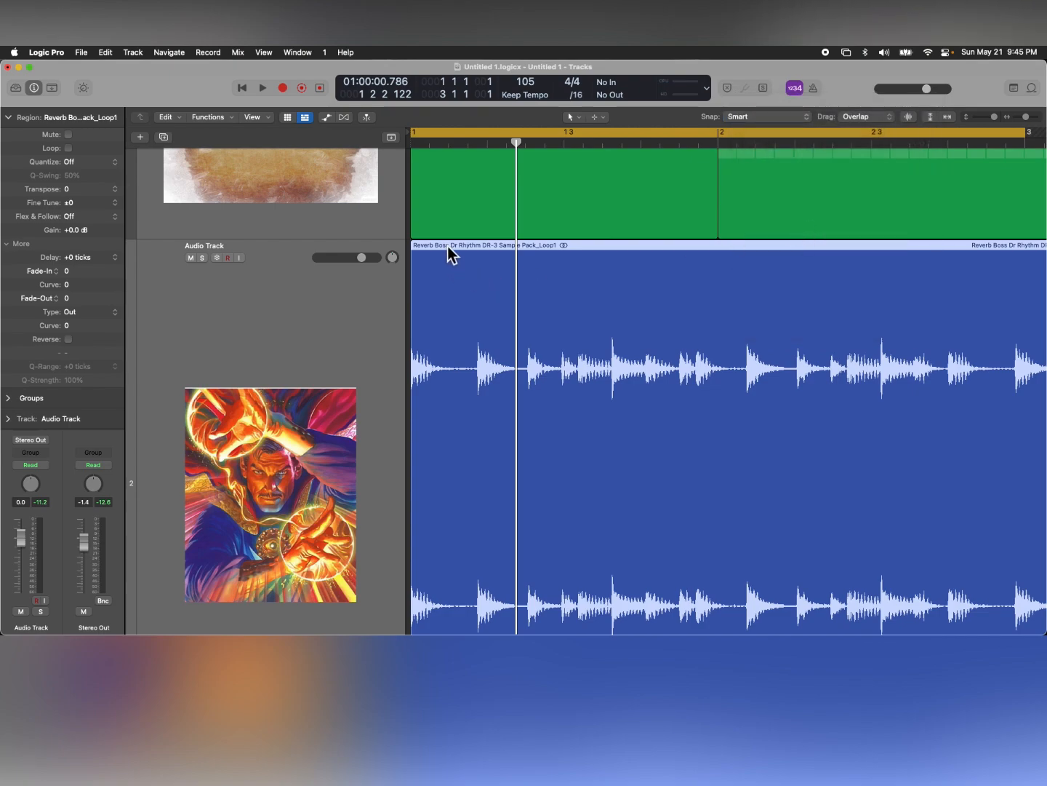
pyautogui.moveTo(449, 250); pyautogui.dragTo(459, 277)
pyautogui.click(812, 117)
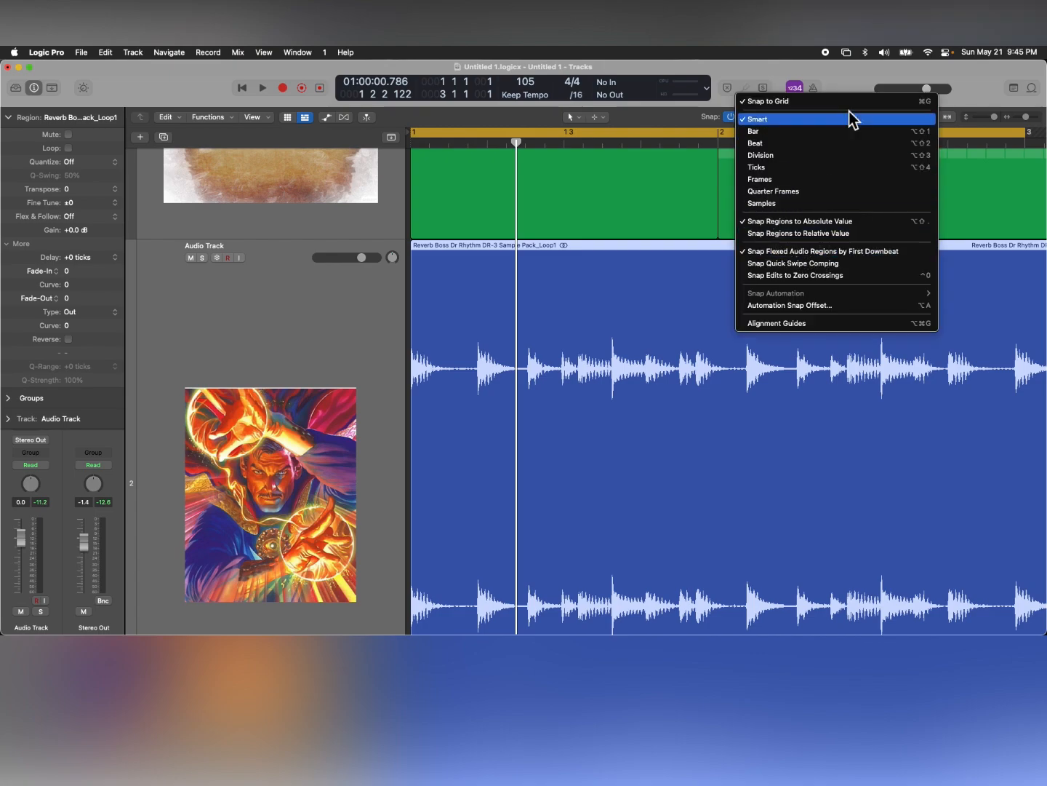
pyautogui.click(860, 77)
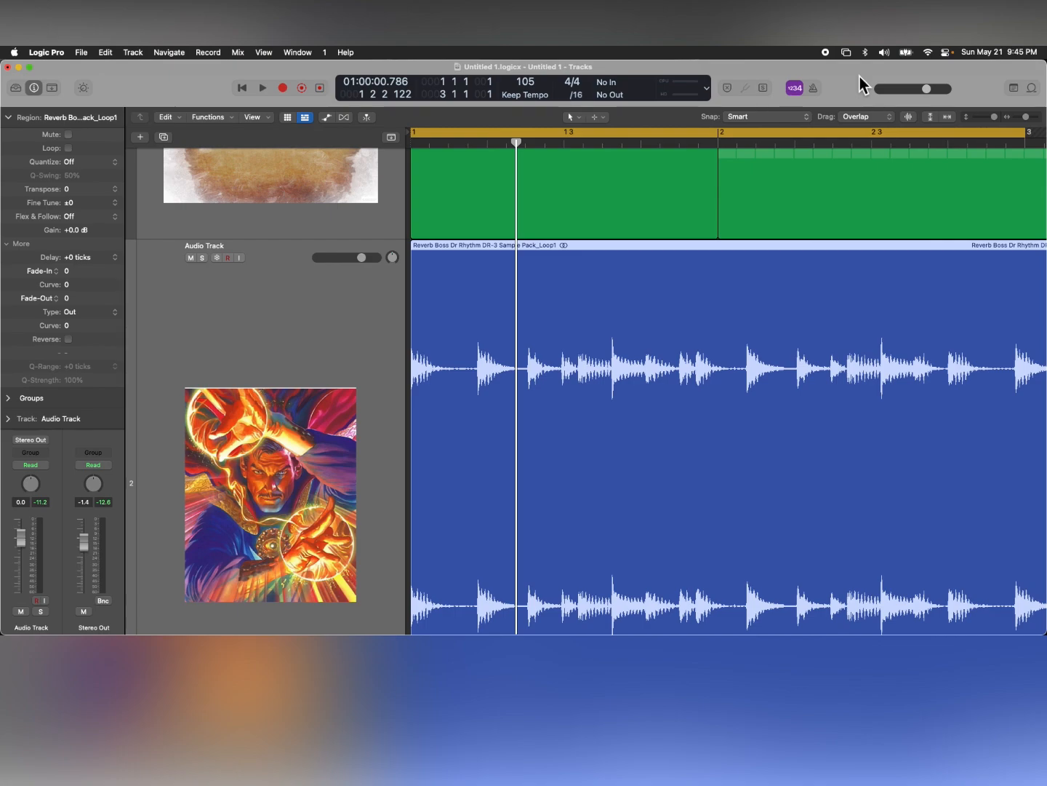
# - Toggle Snap to Grid on and off several times in the Tracks area, finishing with snapping turned off
pyautogui.press('super+g')
pyautogui.press('super+g')
pyautogui.press('super+g')
pyautogui.press('super+g')
pyautogui.press('super+g')
pyautogui.press('super+g')
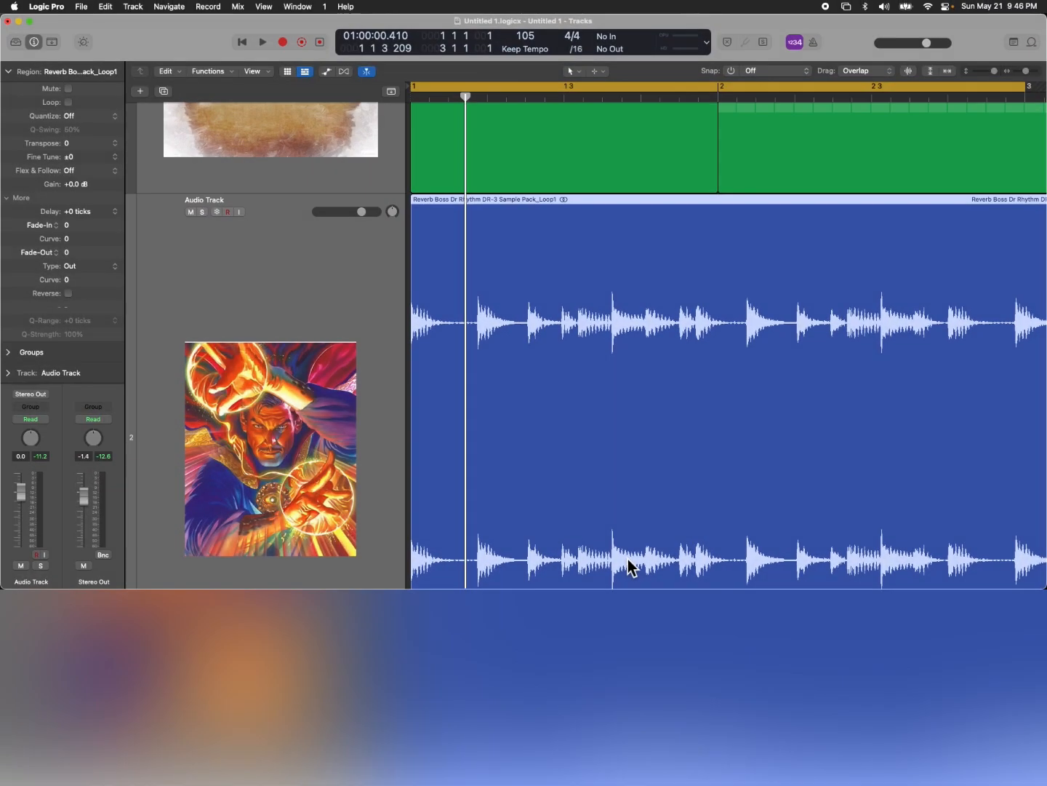
# - Advance the playhead transient by transient through the drum loop region to the transient at about 3 2 3
pyautogui.hotkey('ctrl', '.')
pyautogui.hotkey('ctrl', '.')
pyautogui.hotkey('ctrl', '.')
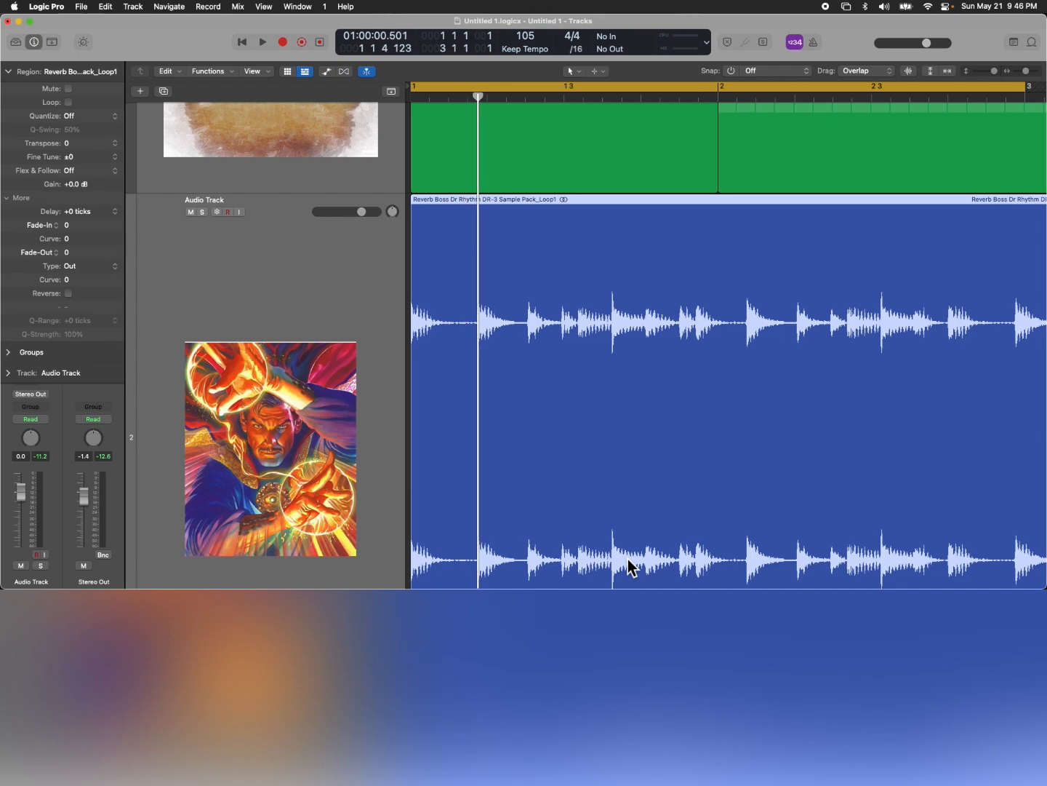
pyautogui.hotkey('ctrl', '.')
pyautogui.hotkey('ctrl', '.')
pyautogui.hotkey('ctrl', '.')
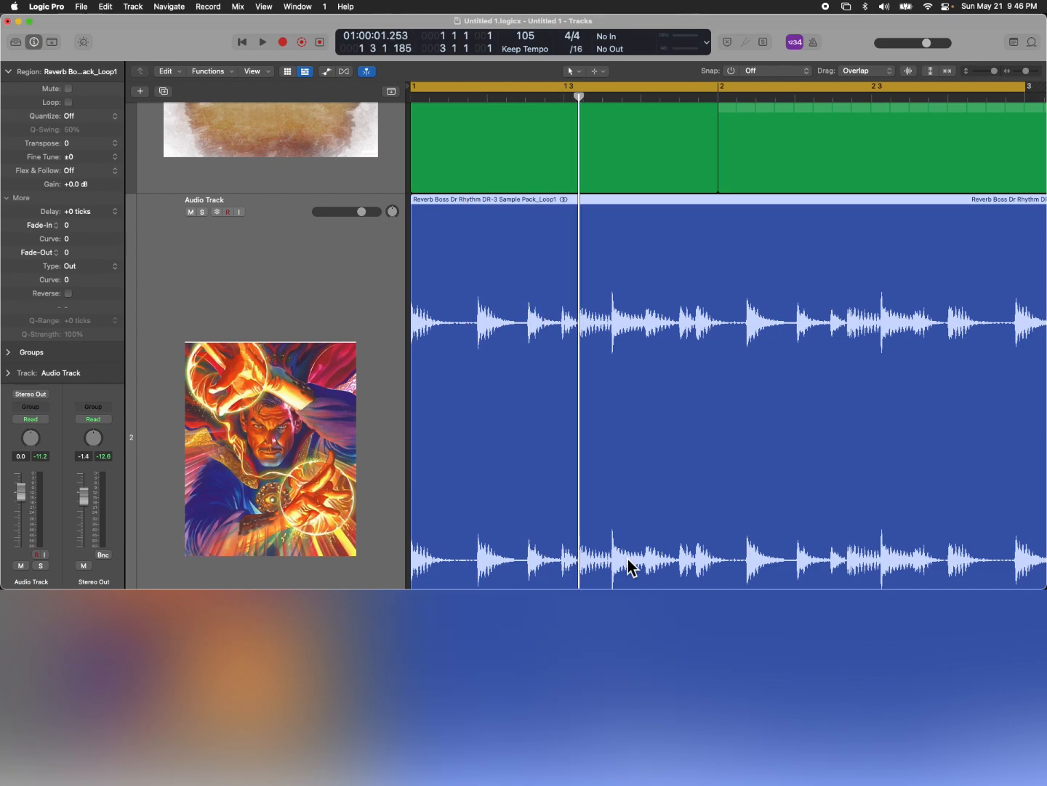
pyautogui.hotkey('ctrl', '.')
pyautogui.hotkey('ctrl', '.')
pyautogui.hotkey('ctrl', '.')
pyautogui.hotkey('ctrl', '.')
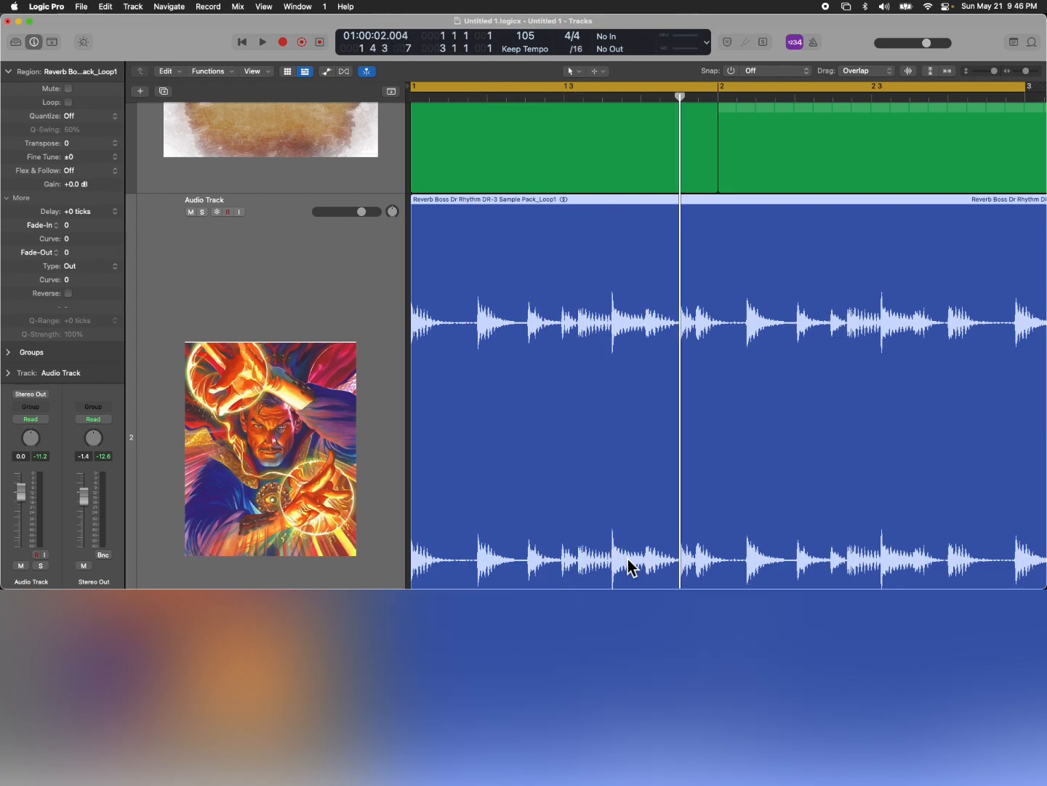
pyautogui.hotkey('ctrl', '.')
pyautogui.hotkey('ctrl', '.')
pyautogui.hotkey('ctrl', '.')
pyautogui.hotkey('ctrl', '.')
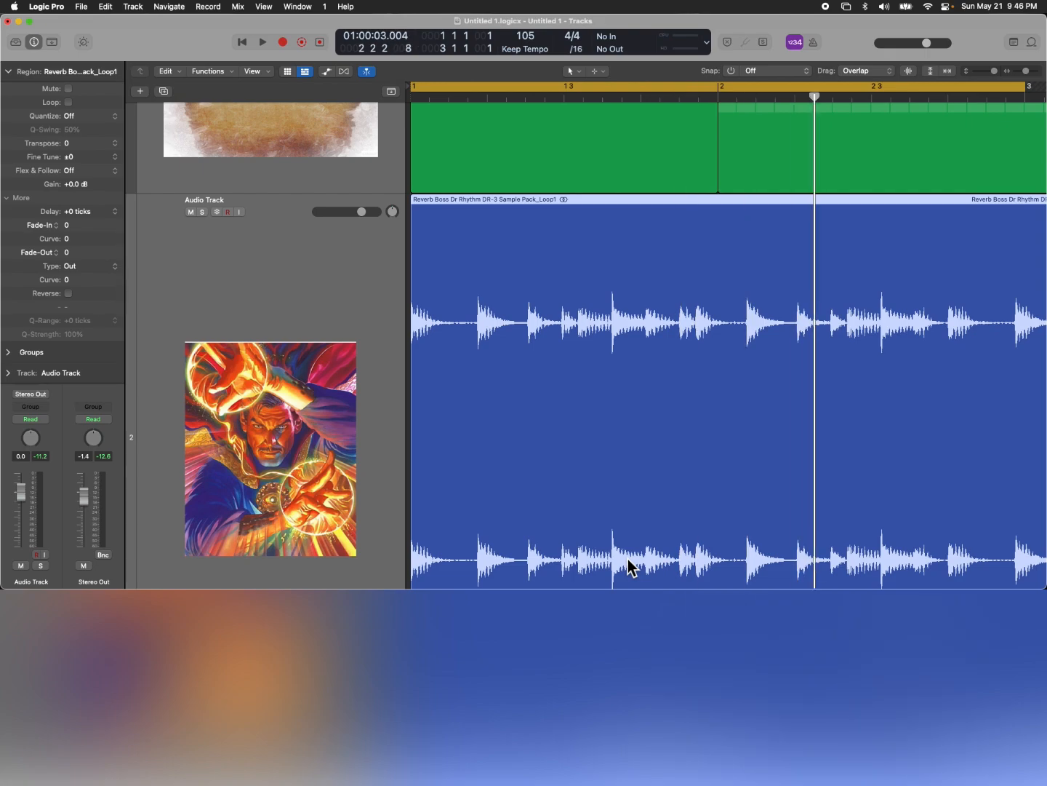
pyautogui.hotkey('ctrl', '.')
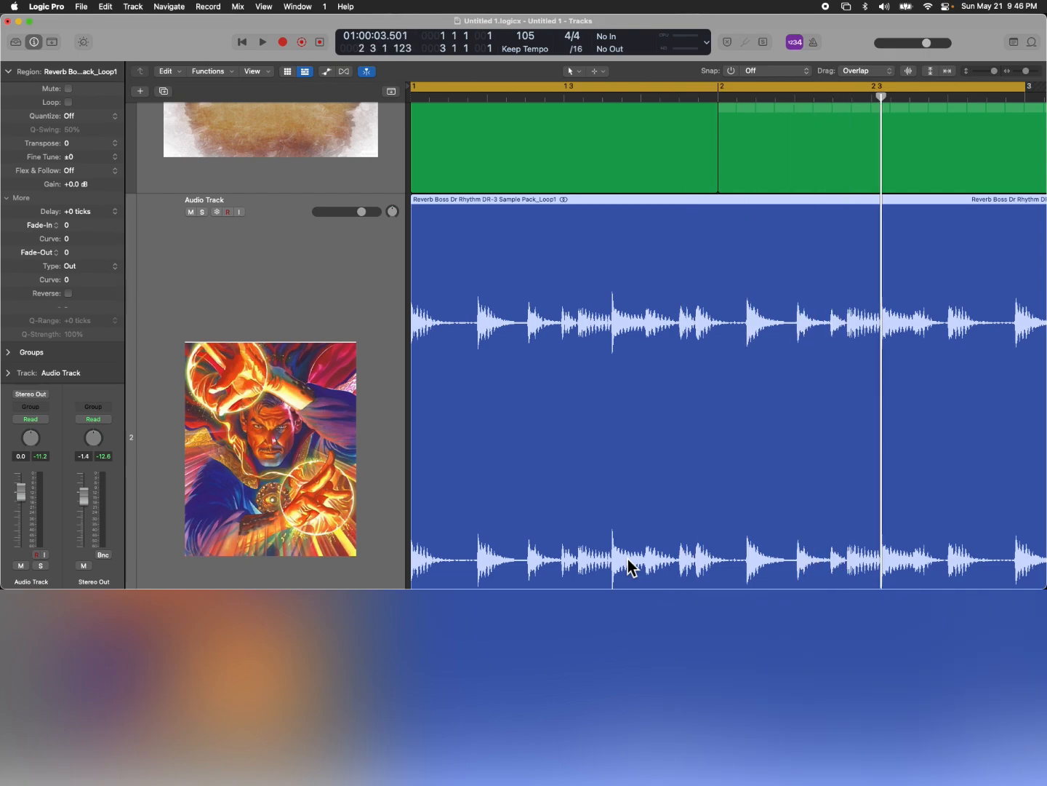
pyautogui.press('space')
pyautogui.hotkey('ctrl', '.')
pyautogui.hotkey('ctrl', '.')
pyautogui.hotkey('ctrl', '.')
pyautogui.hotkey('ctrl', '.')
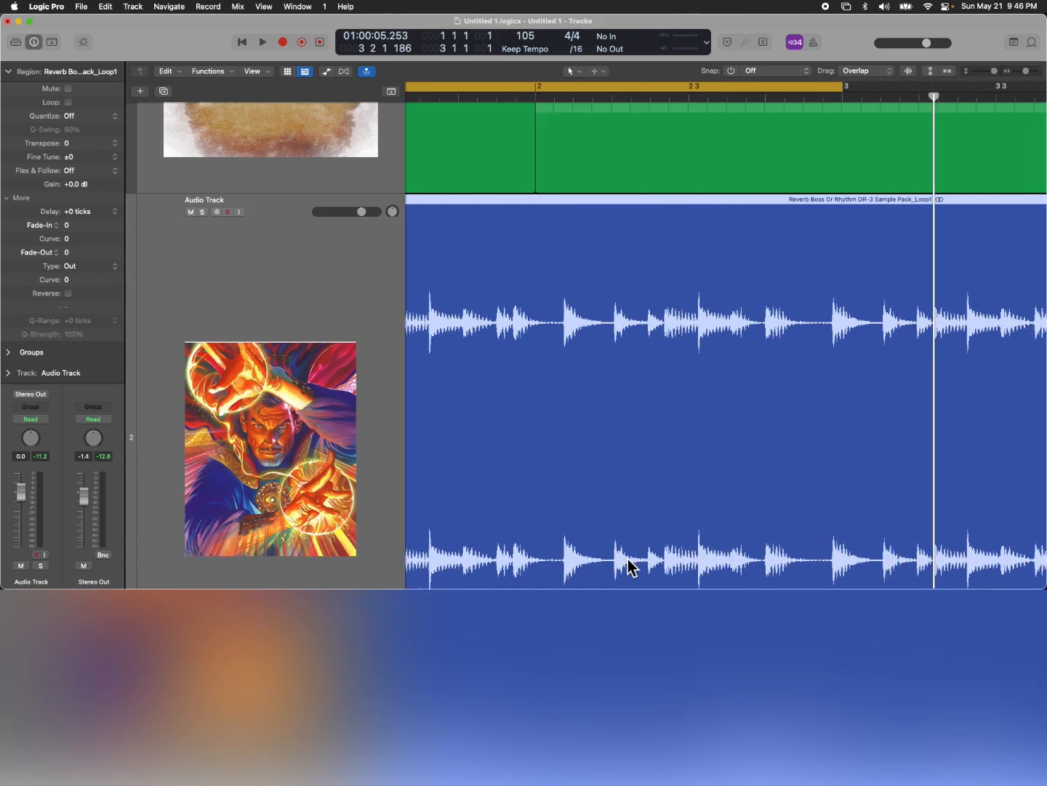
pyautogui.hotkey('ctrl', '.')
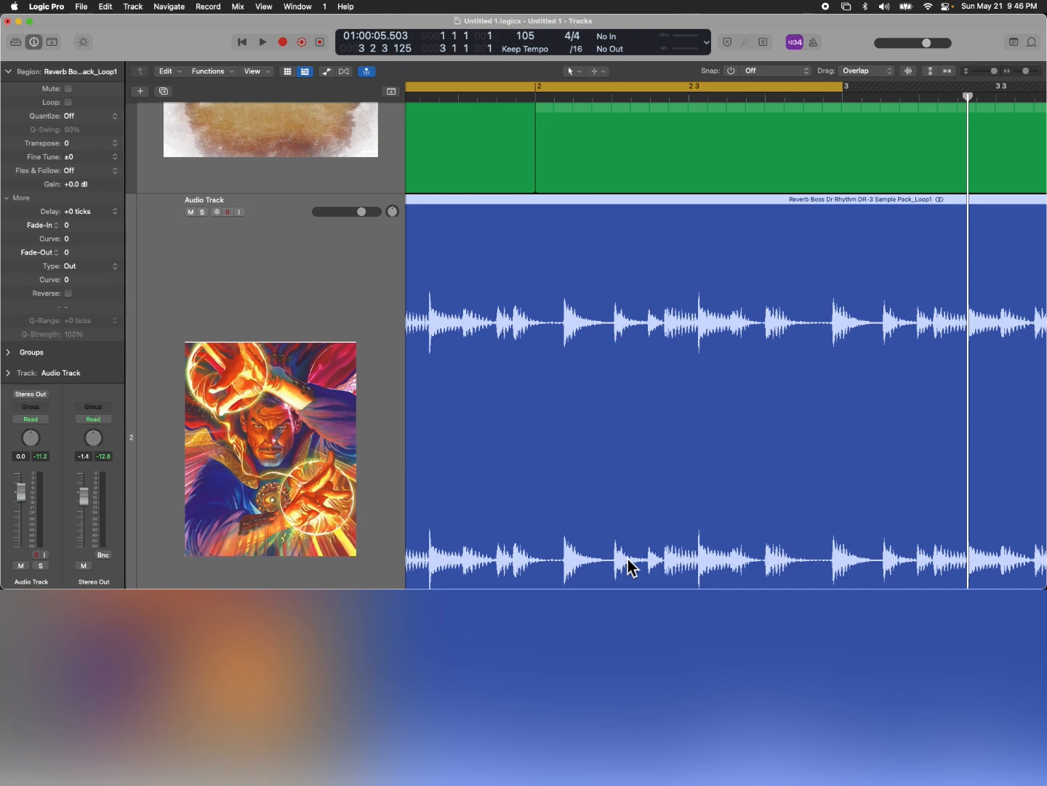
# - Rewind the playhead transient by transient through the drum loop region to the start of bar 1
pyautogui.hotkey('ctrl', ',')
pyautogui.hotkey('ctrl', ',')
pyautogui.hotkey('ctrl', ',')
pyautogui.hotkey('ctrl', ',')
pyautogui.hotkey('ctrl', ',')
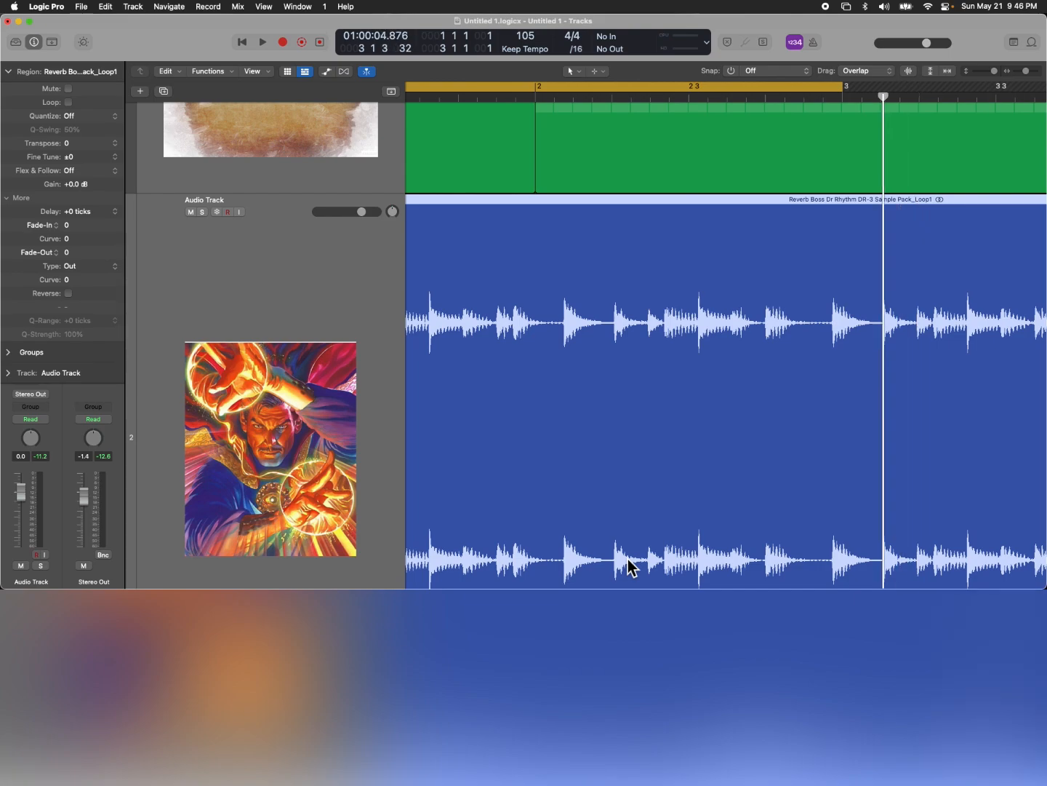
pyautogui.hotkey('ctrl', ',')
pyautogui.hotkey('ctrl', ',')
pyautogui.hotkey('ctrl', ',')
pyautogui.hotkey('ctrl', ',')
pyautogui.hotkey('ctrl', ',')
pyautogui.hotkey('ctrl', ',')
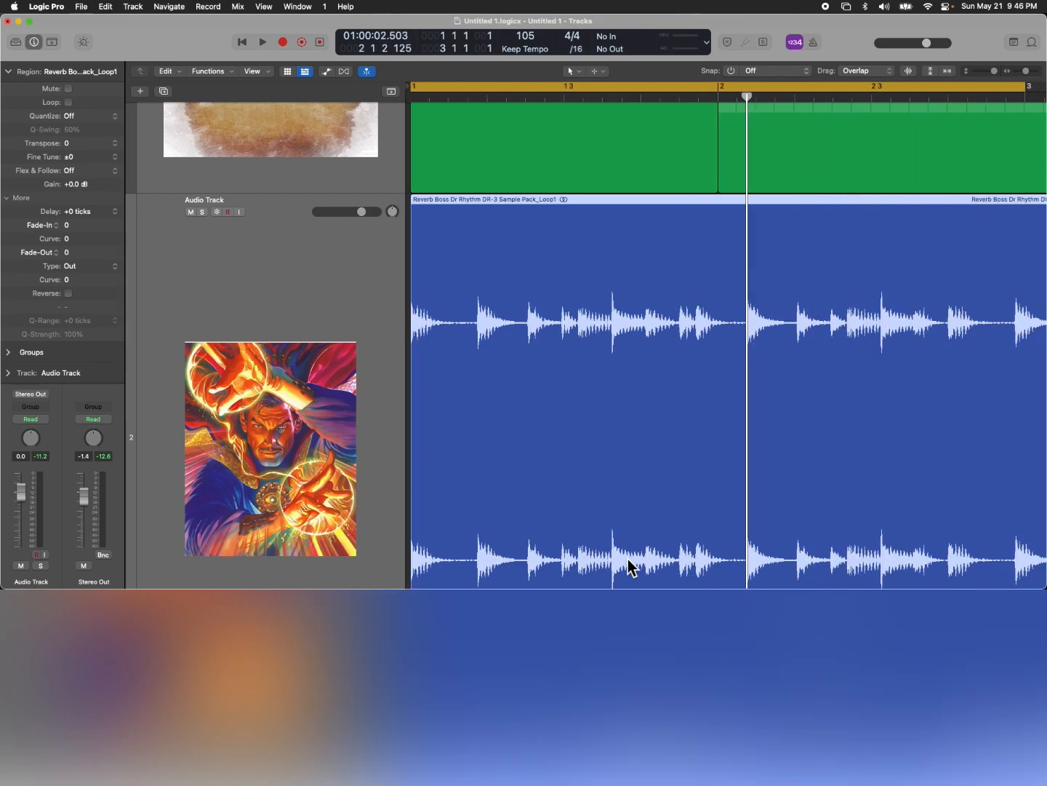
pyautogui.hotkey('ctrl', ',')
pyautogui.hotkey('ctrl', ',')
pyautogui.hotkey('ctrl', ',')
pyautogui.hotkey('ctrl', ',')
pyautogui.hotkey('ctrl', ',')
pyautogui.hotkey('ctrl', ',')
pyautogui.hotkey('ctrl', ',')
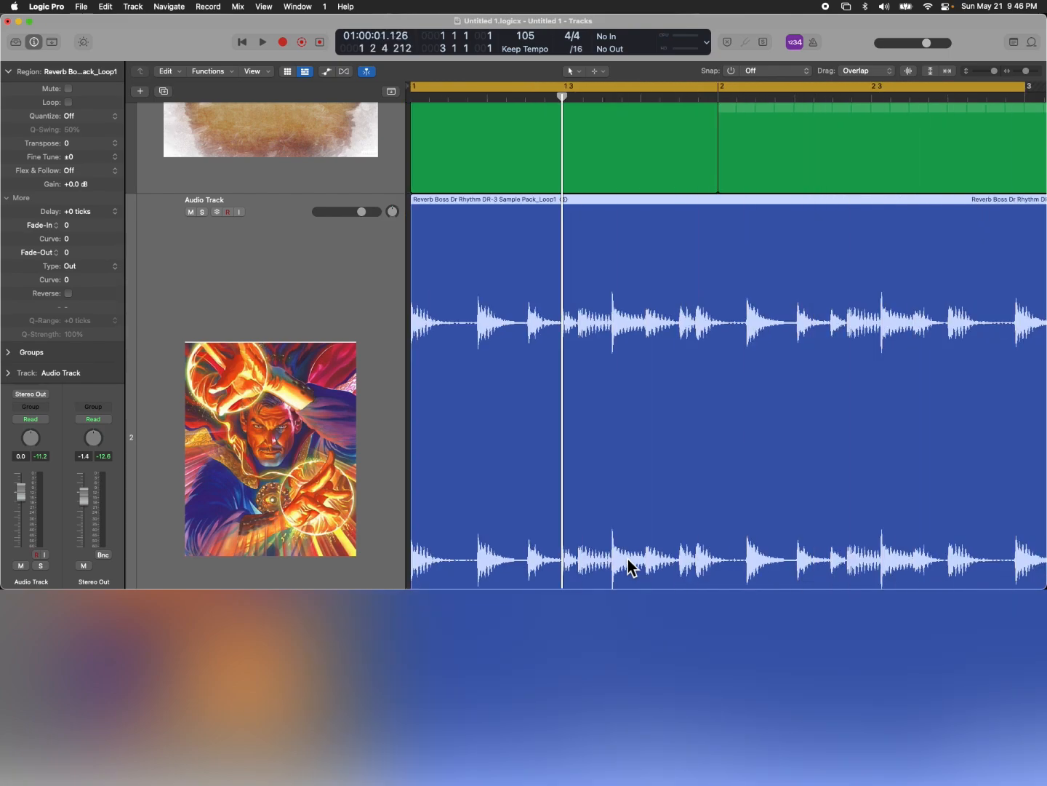
pyautogui.hotkey('ctrl', ',')
pyautogui.hotkey('ctrl', ',')
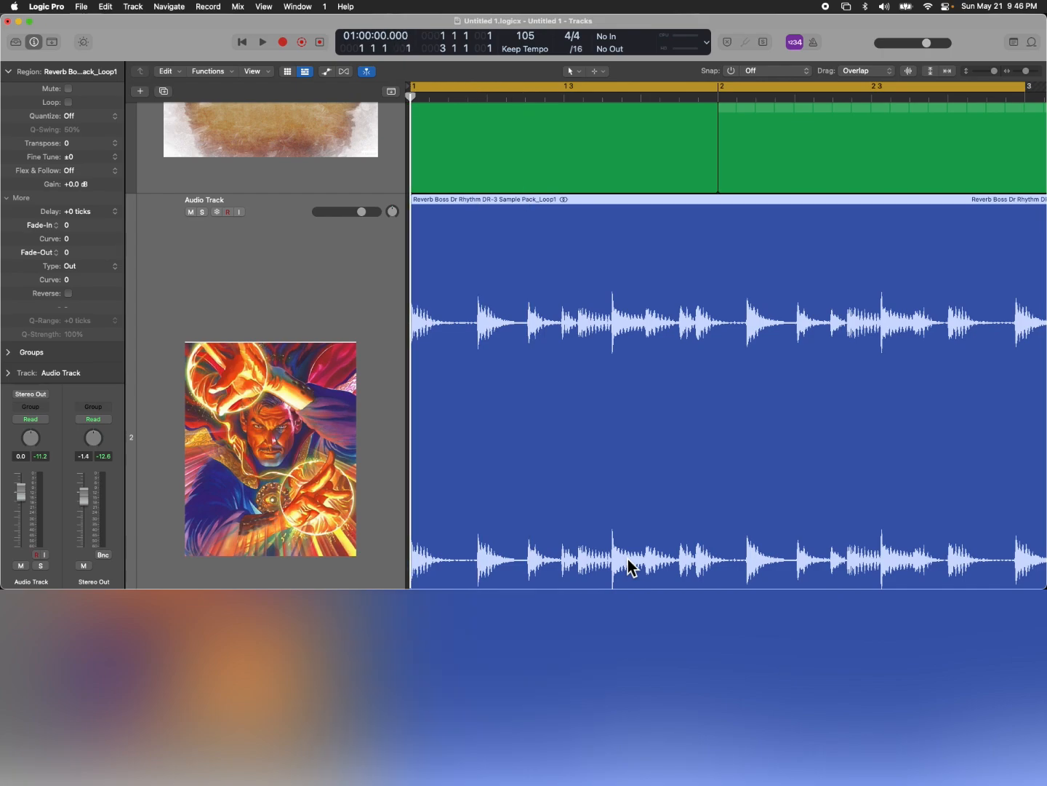
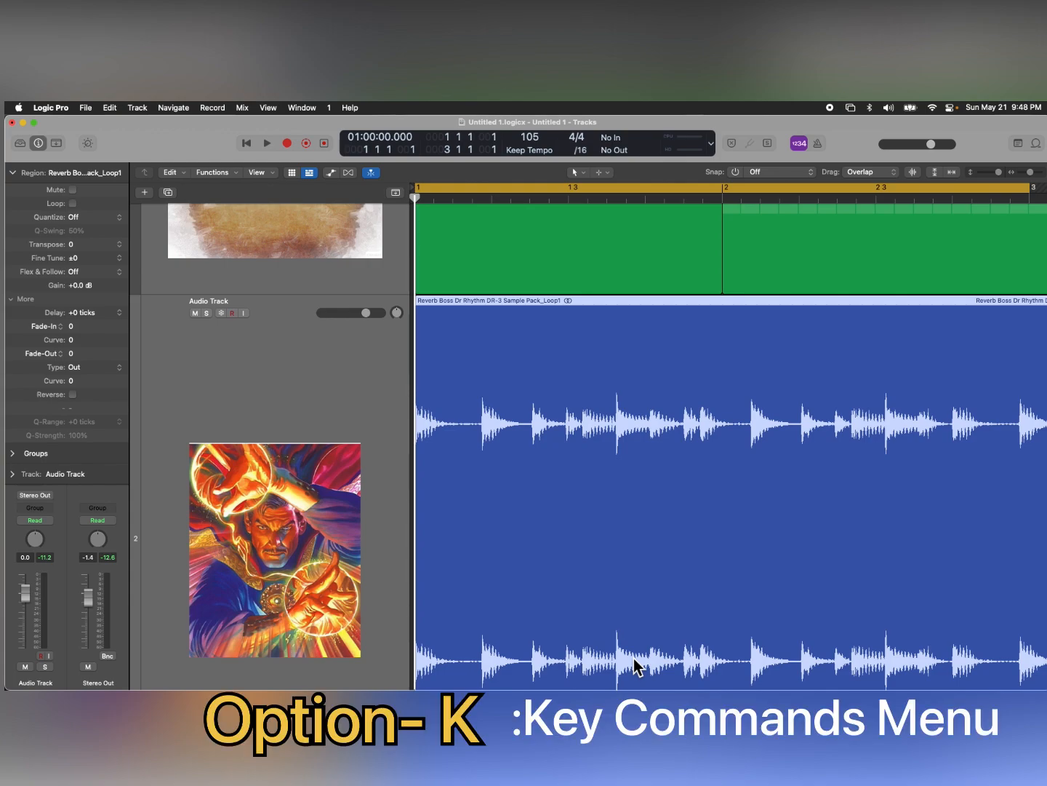
# - Open the Key Command Assignments, search for "forward", and select the Forward by Transient command to inspect its key
pyautogui.hotkey('alt', 'k')
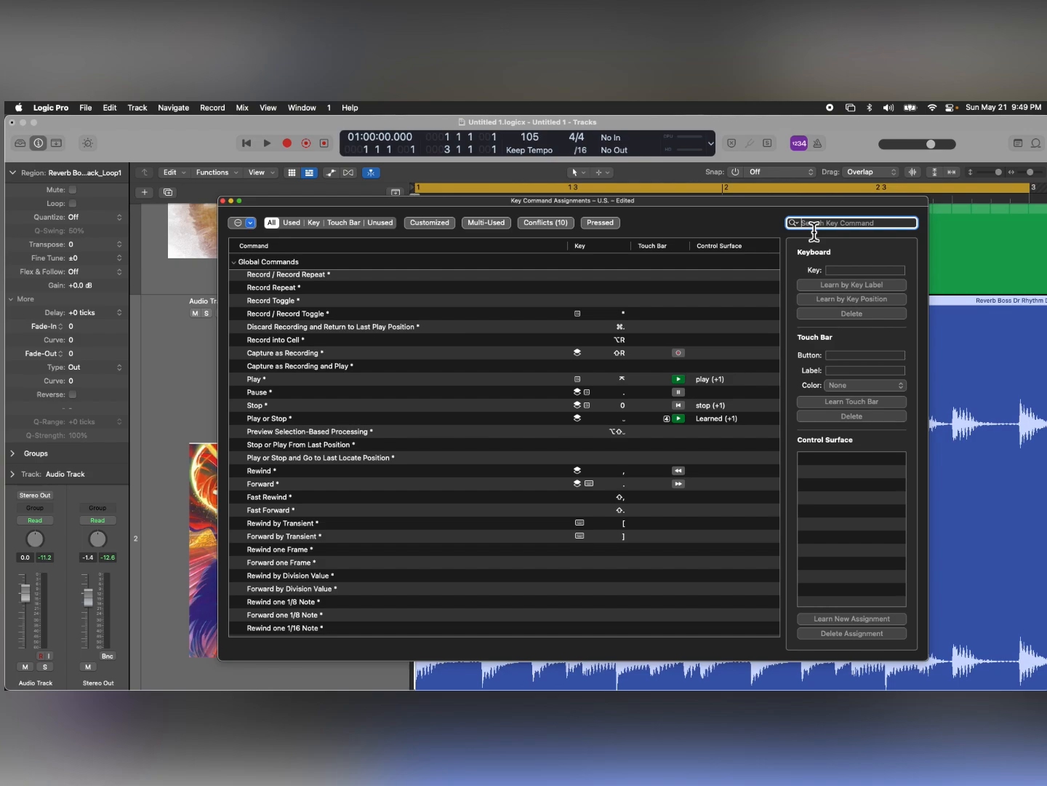
pyautogui.write('forward')
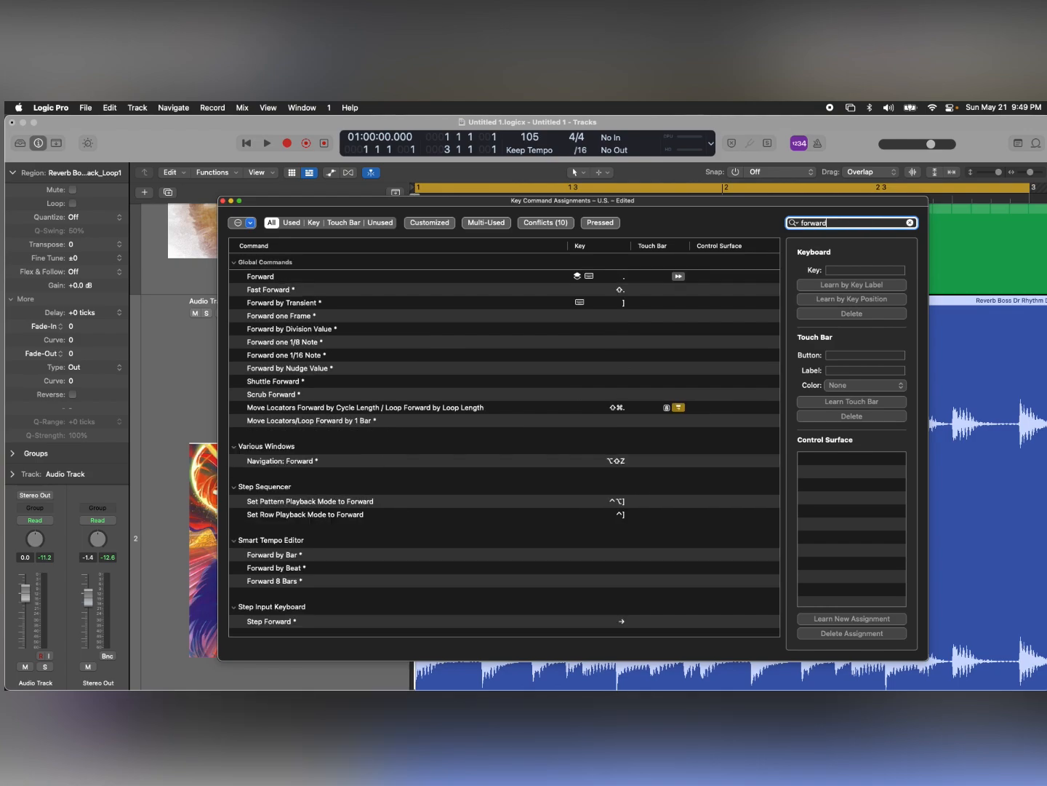
pyautogui.click(306, 304)
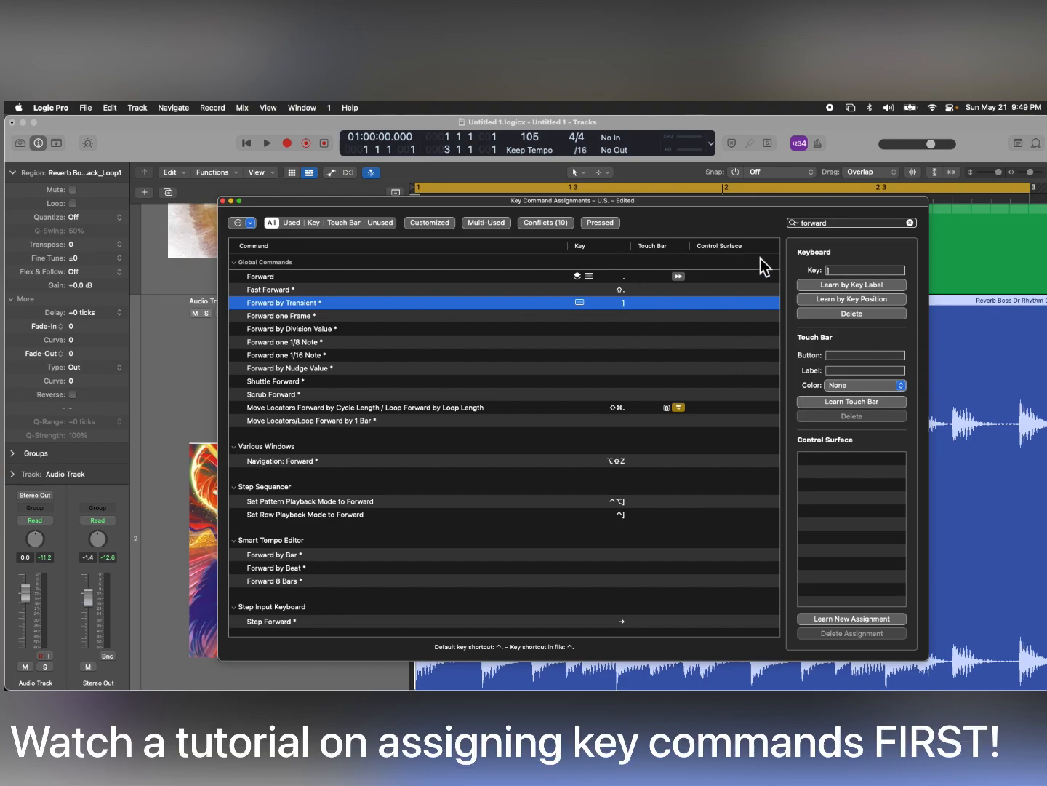
pyautogui.doubleClick(829, 224)
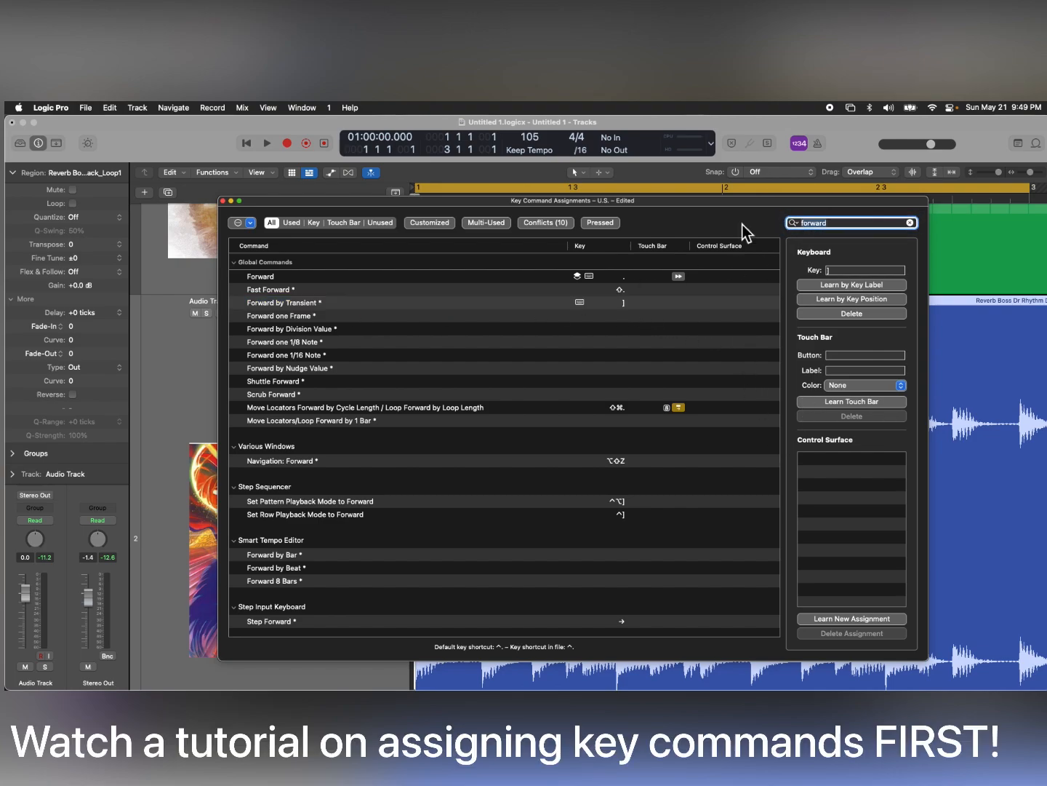
pyautogui.write('re')
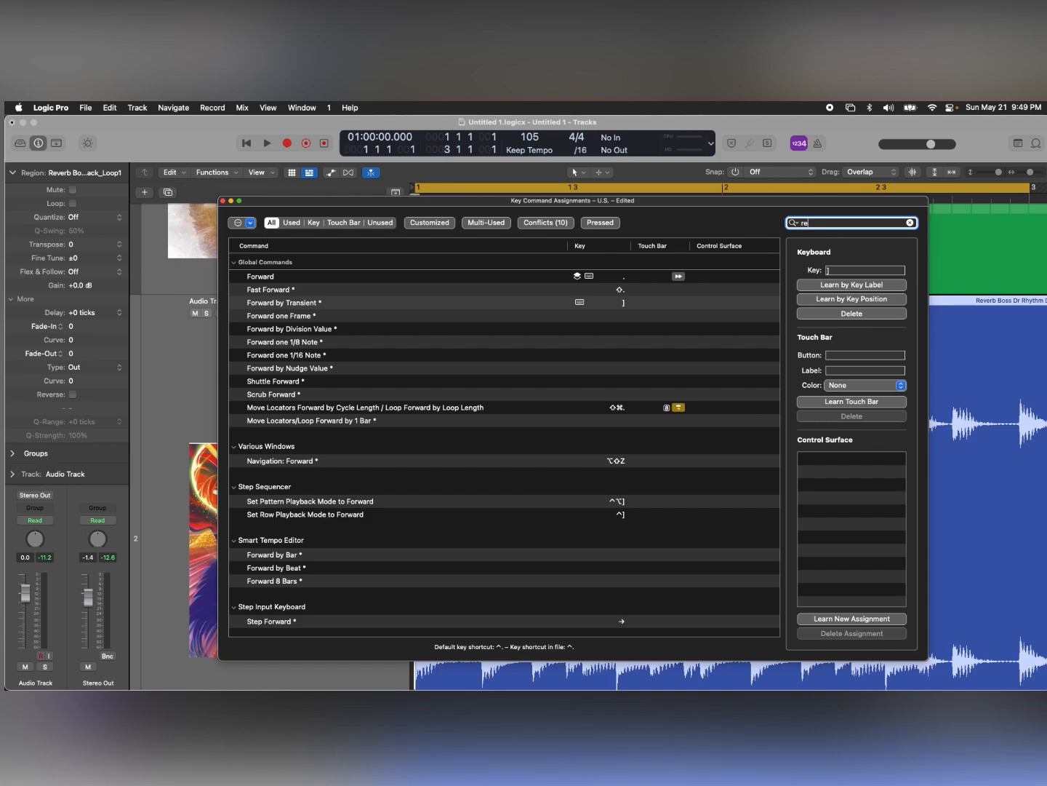
pyautogui.write('ver')
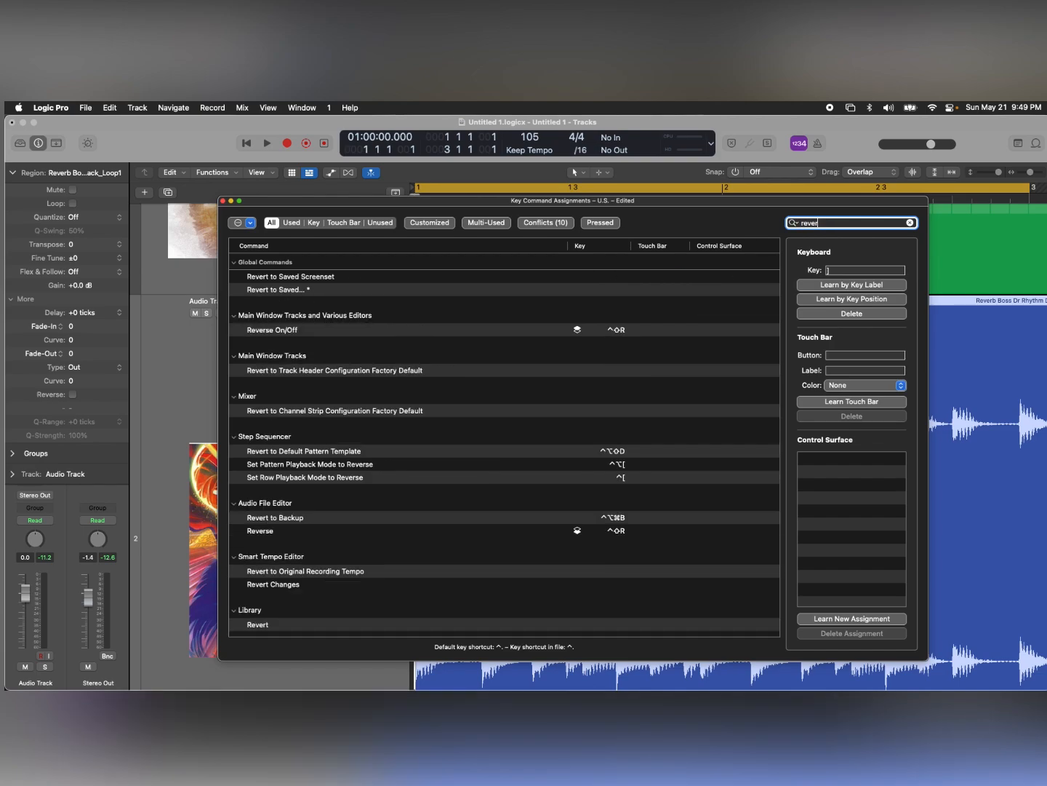
pyautogui.write('se')
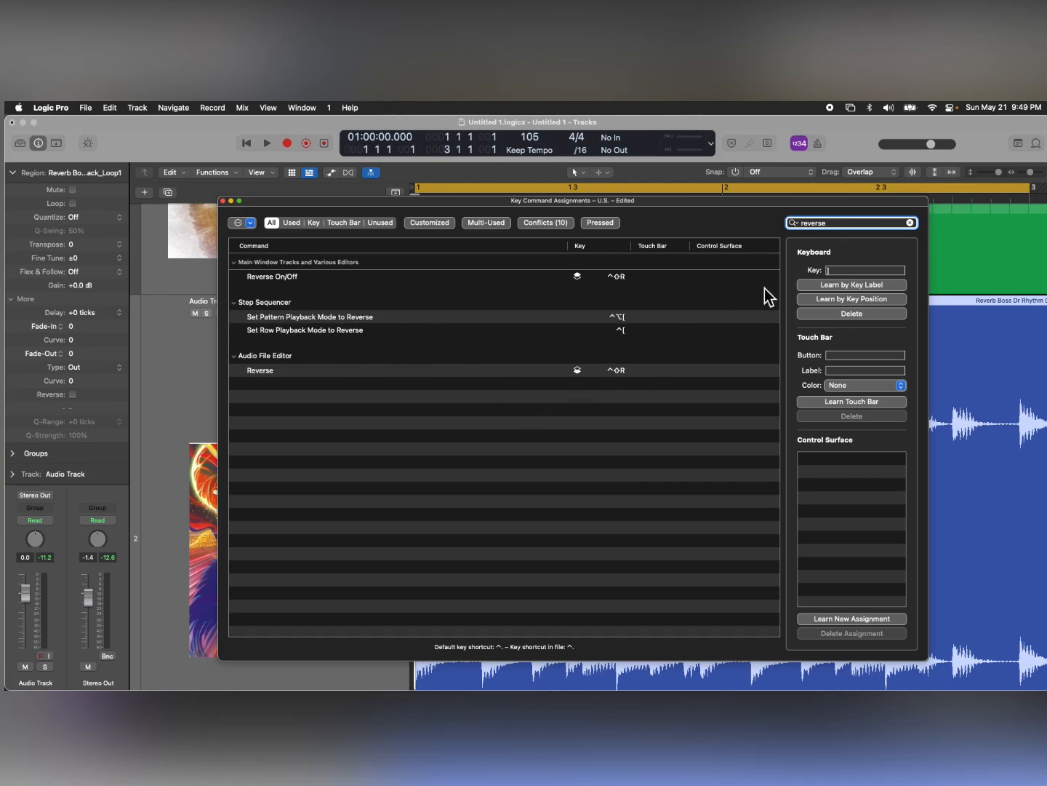
# - Search the key commands for "rewind" and select the Rewind by Transient command to inspect its key
pyautogui.press('BackSpace')
pyautogui.press('BackSpace')
pyautogui.press('BackSpace')
pyautogui.press('BackSpace')
pyautogui.press('BackSpace')
pyautogui.press('BackSpace')
pyautogui.write('ewind')
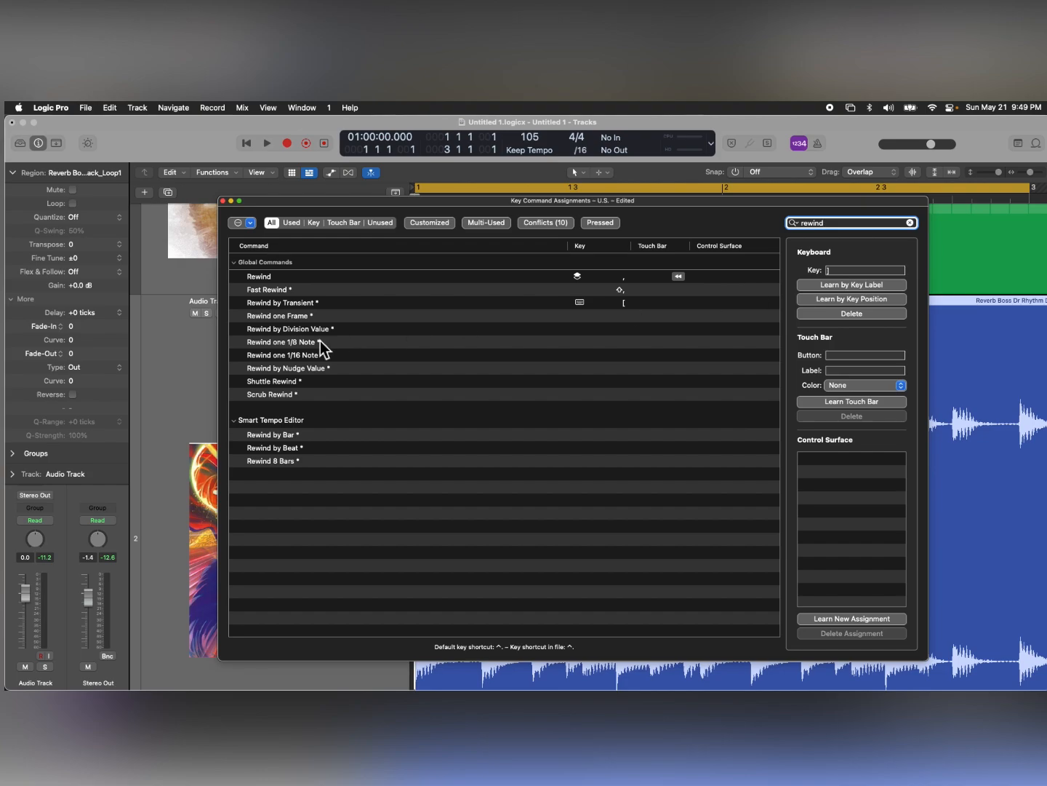
pyautogui.click(301, 306)
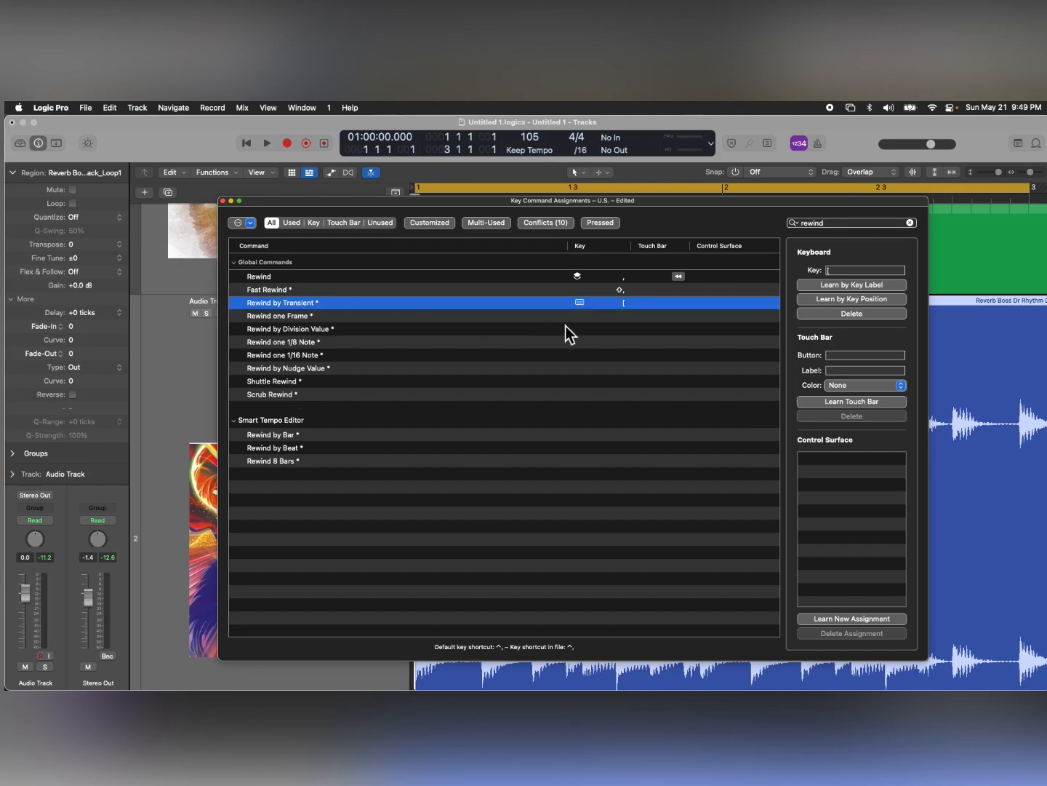
pyautogui.click(842, 270)
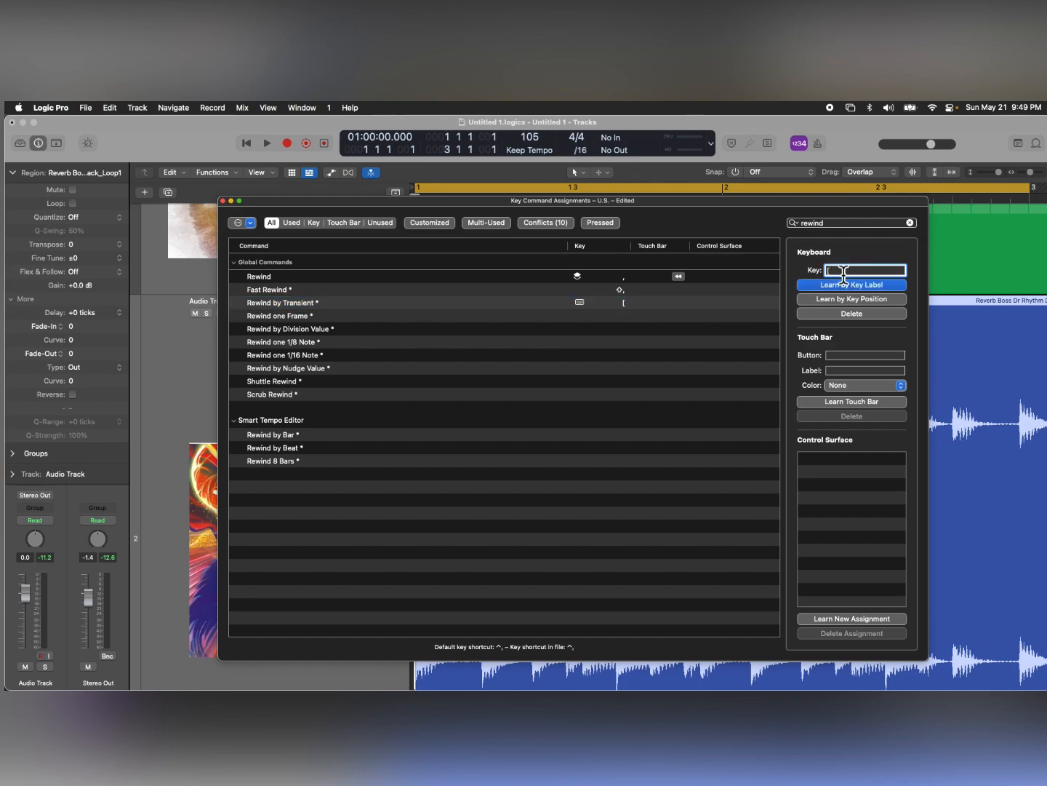
# - Search the key commands for "transient", look through the matching commands, and close the Key Command Assignments
pyautogui.click(842, 223)
pyautogui.press('super+a')
pyautogui.write('t')
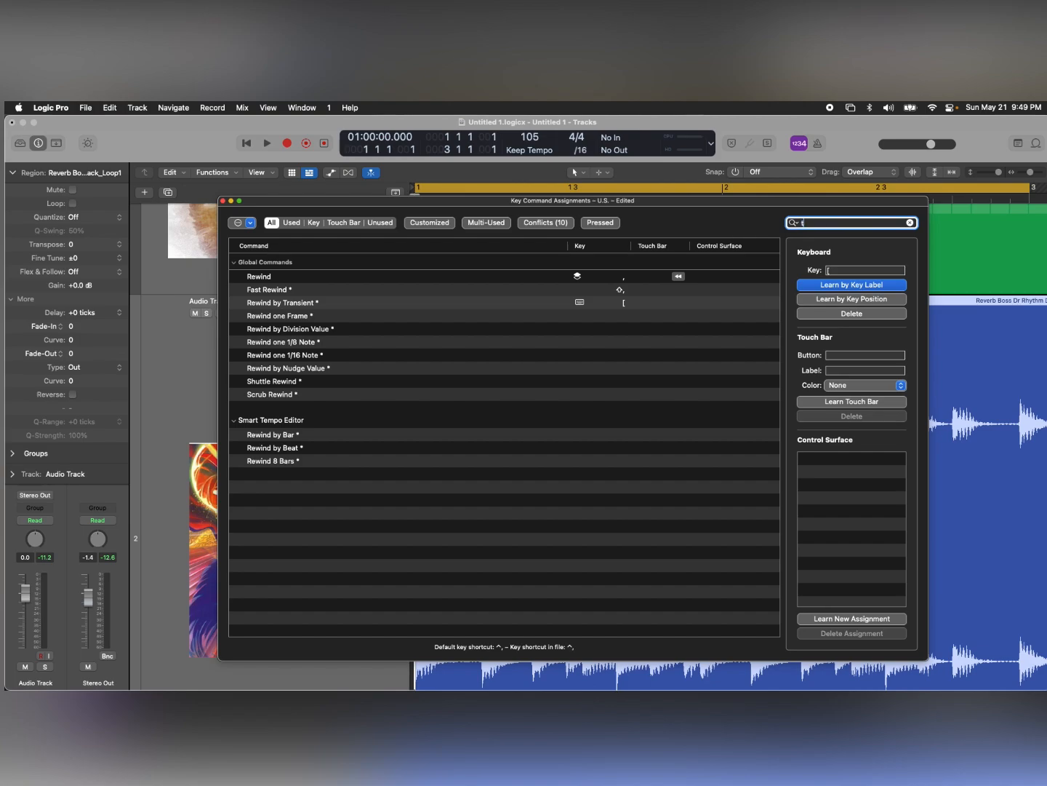
pyautogui.write('ransient')
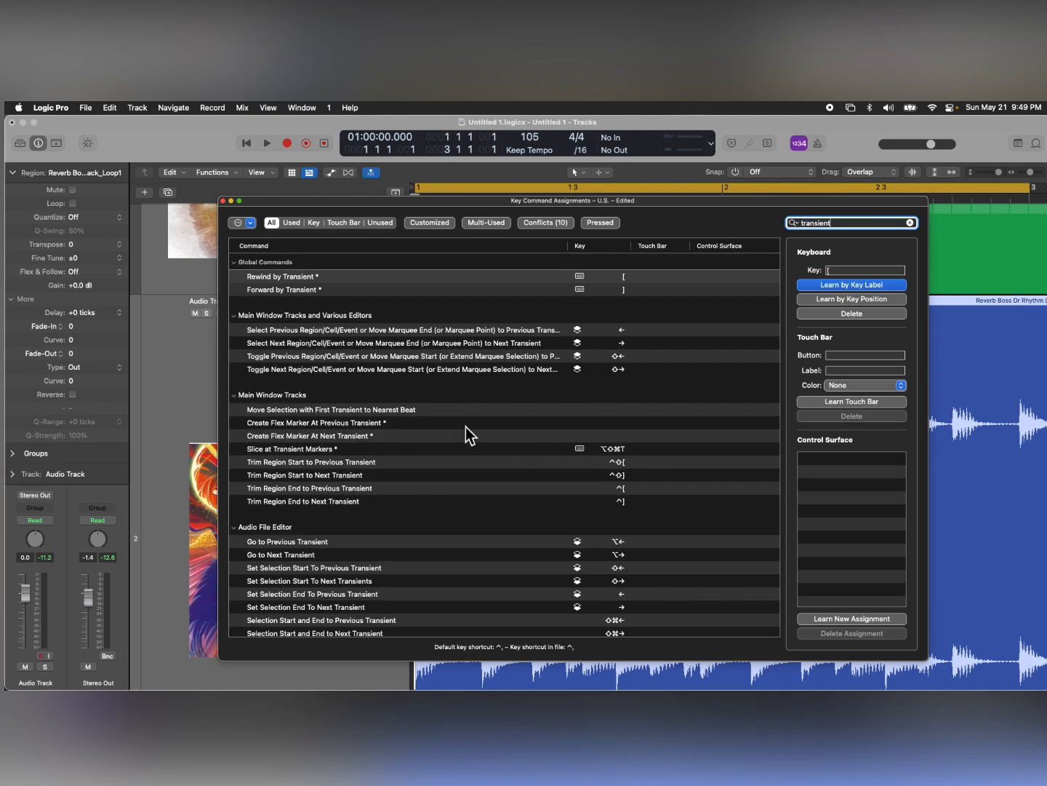
pyautogui.scroll(-5, 466, 427)
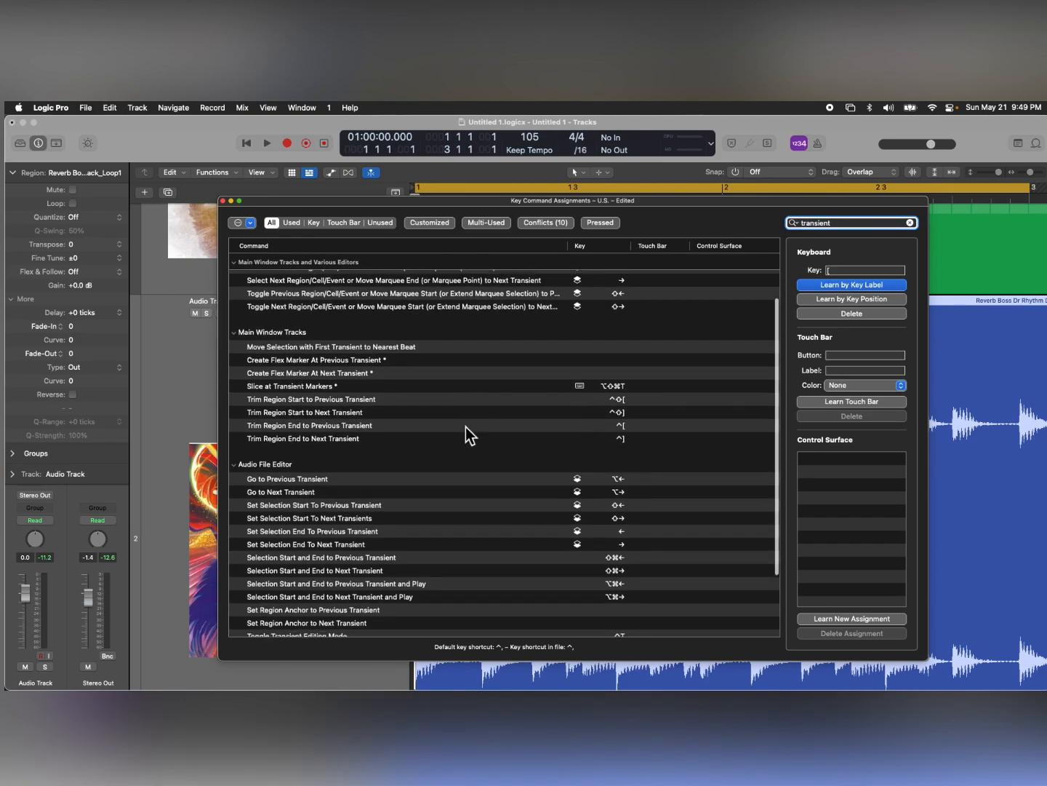
pyautogui.scroll(5, 466, 425)
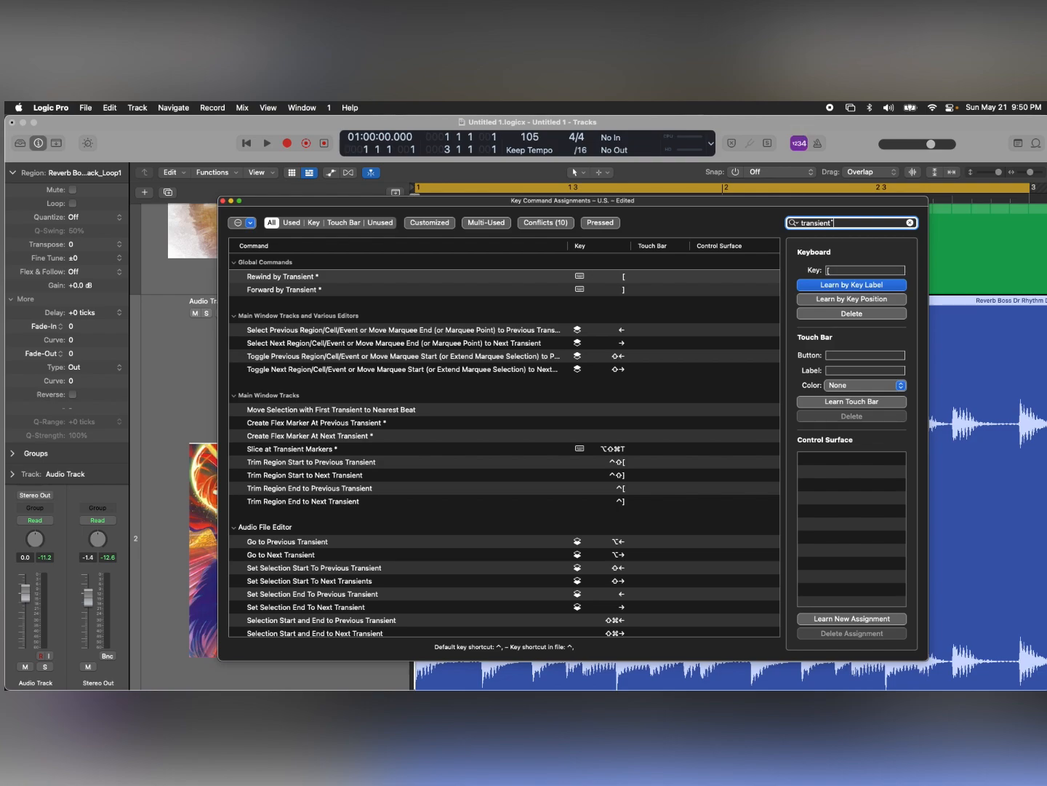
pyautogui.write("''''")
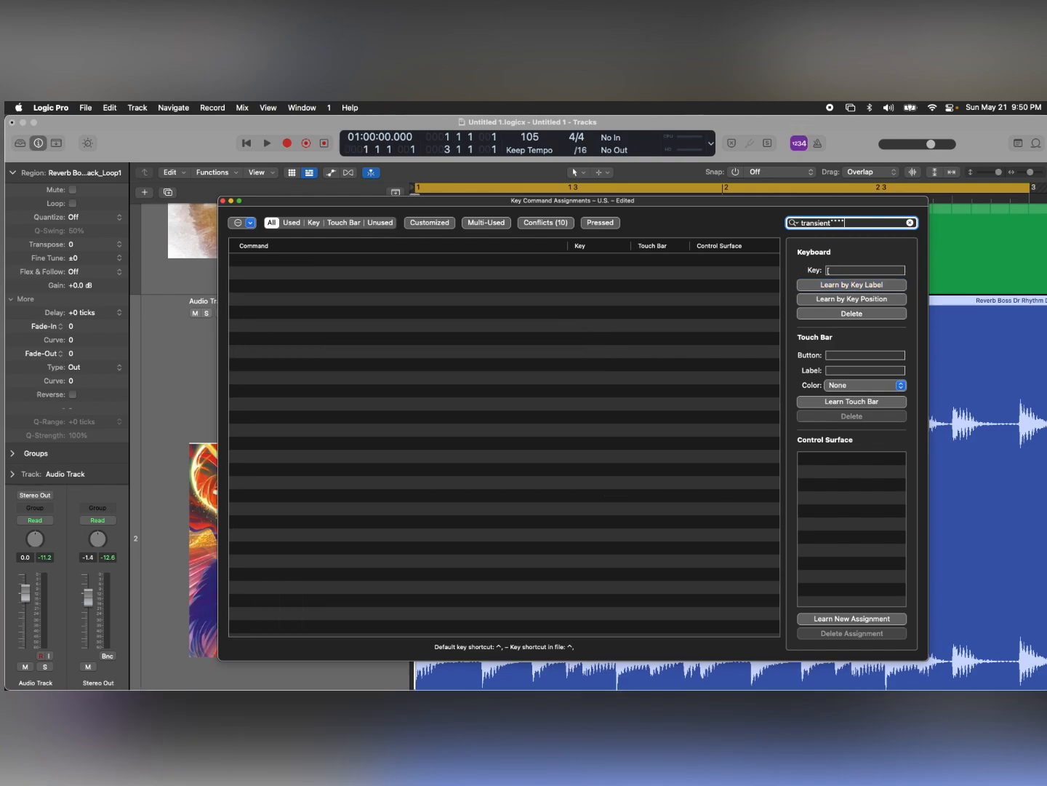
pyautogui.click(223, 201)
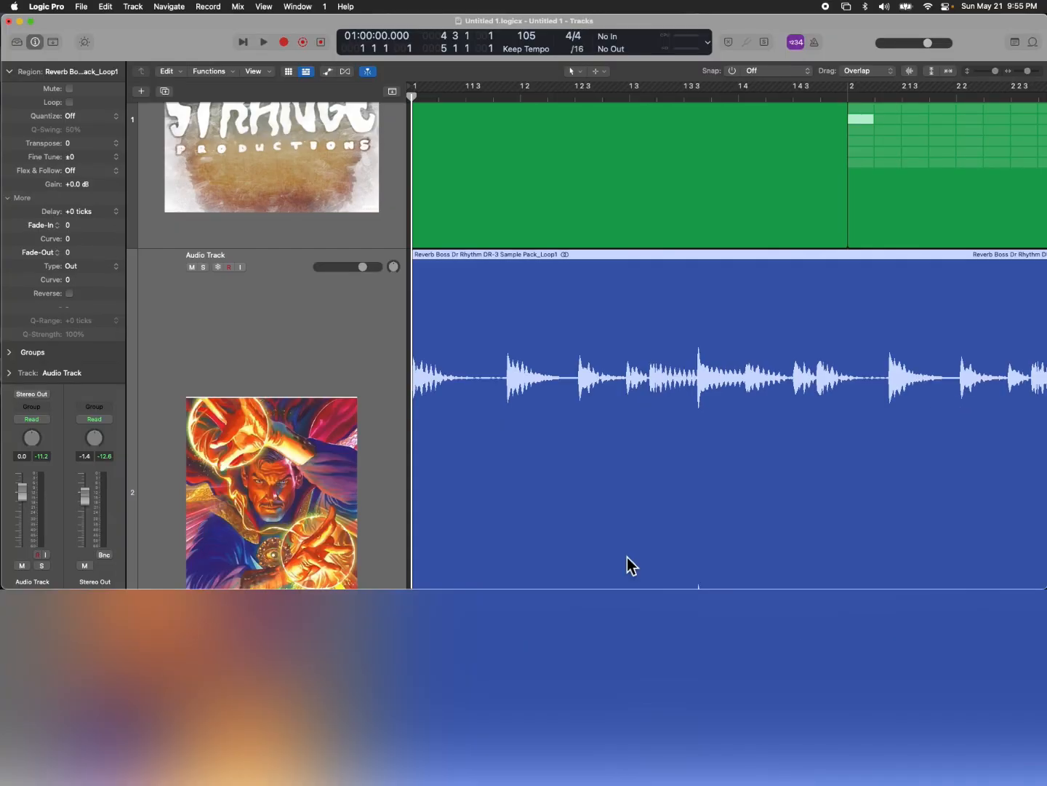
# - Move the playhead by transients to about 1 3 3 and split the drum loop region on the Audio Track there
pyautogui.press('space')
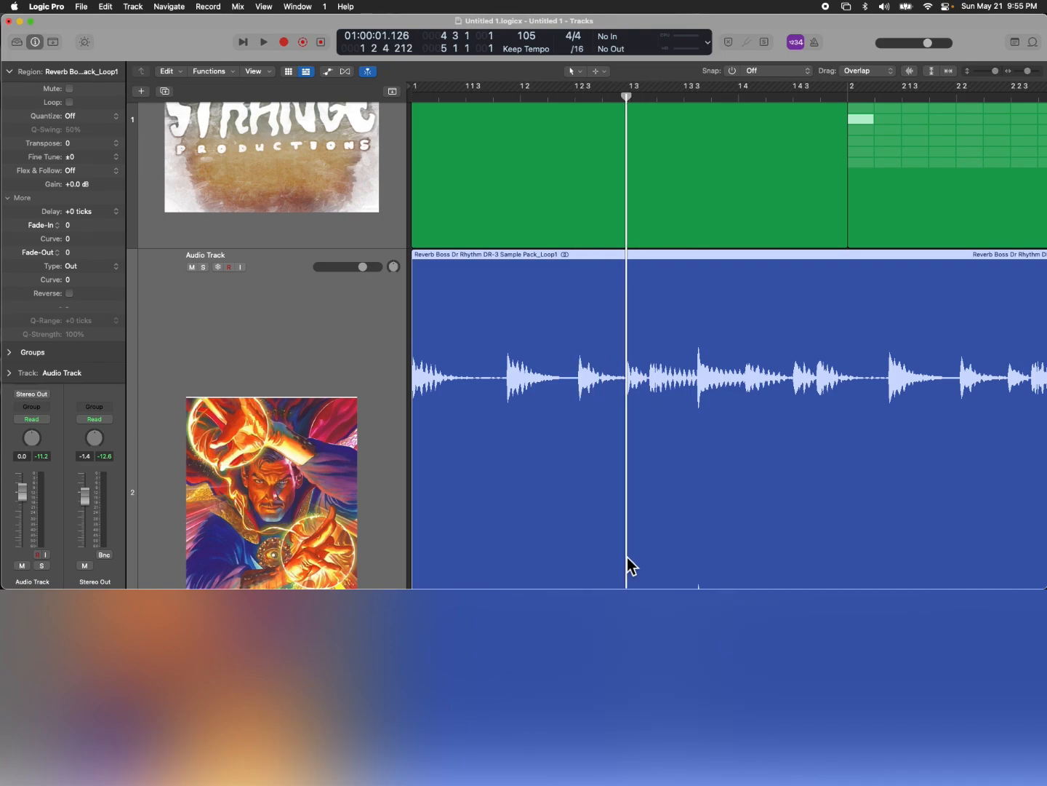
pyautogui.hotkey('ctrl', 'Left')
pyautogui.hotkey('ctrl', 'Left')
pyautogui.hotkey('ctrl', 'Left')
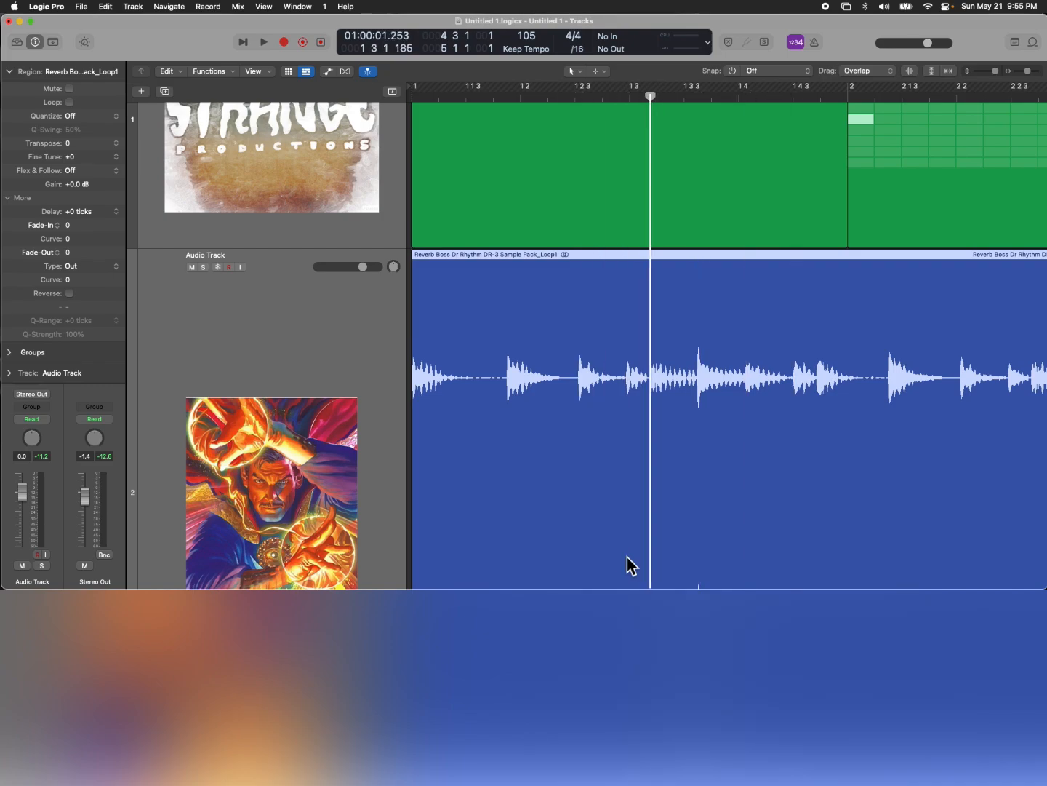
pyautogui.hotkey('ctrl', 'Right')
pyautogui.hotkey('ctrl', 'Left')
pyautogui.hotkey('ctrl', 'Right')
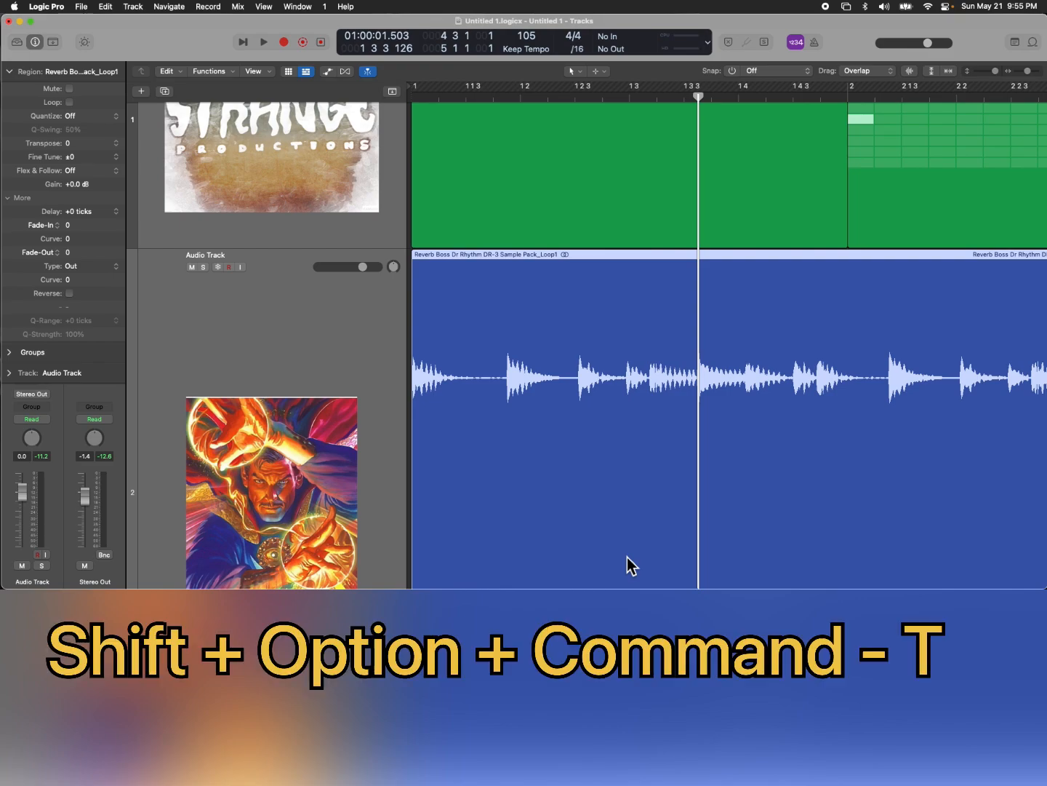
pyautogui.press('shift+alt+super+t')
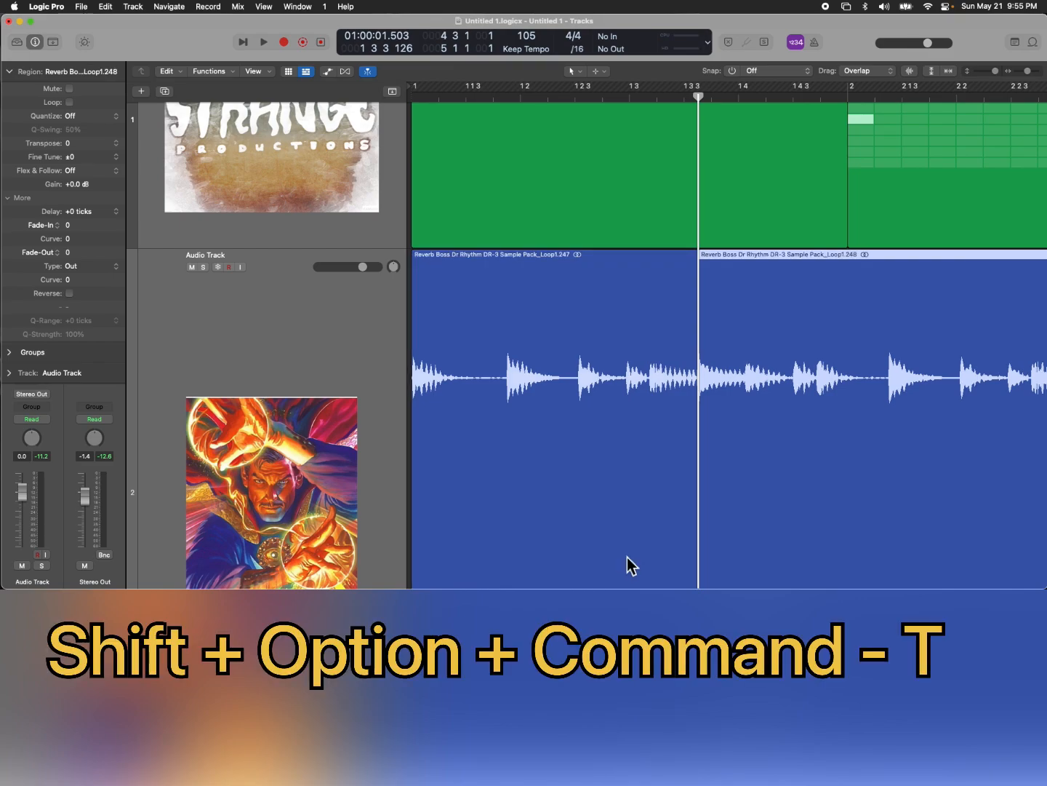
# - Advance the playhead to the transient at about 1 4 1 and split the selected drum loop region there
pyautogui.hotkey('ctrl', 'Right')
pyautogui.press('shift+alt+super+t')
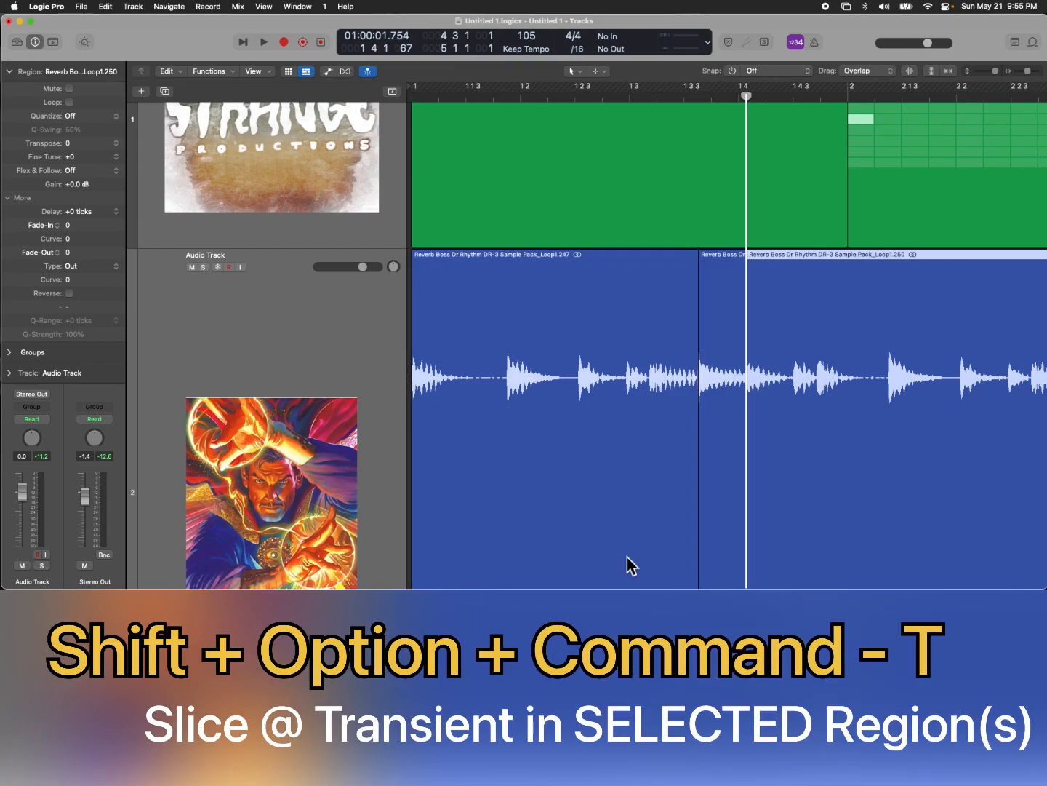
# - Move the playhead by transients within the selected drum loop slices and split the last slice at the transient at about 2 1 2
pyautogui.click(604, 104)
pyautogui.click(601, 104)
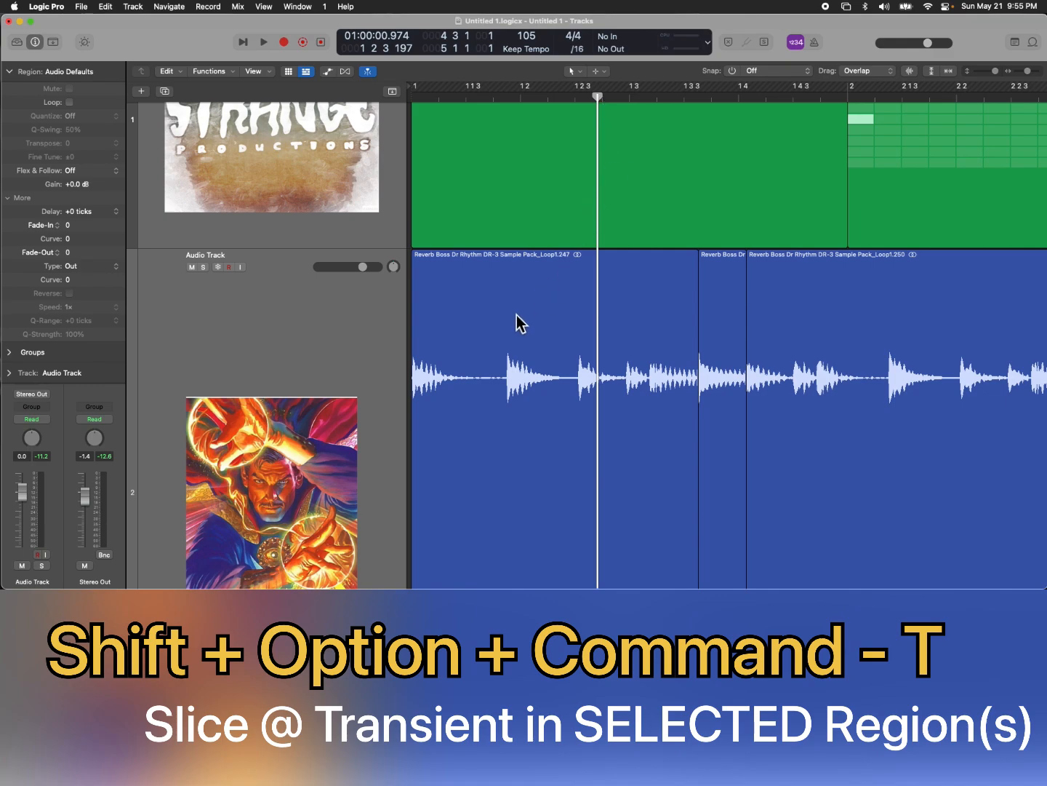
pyautogui.click(487, 265)
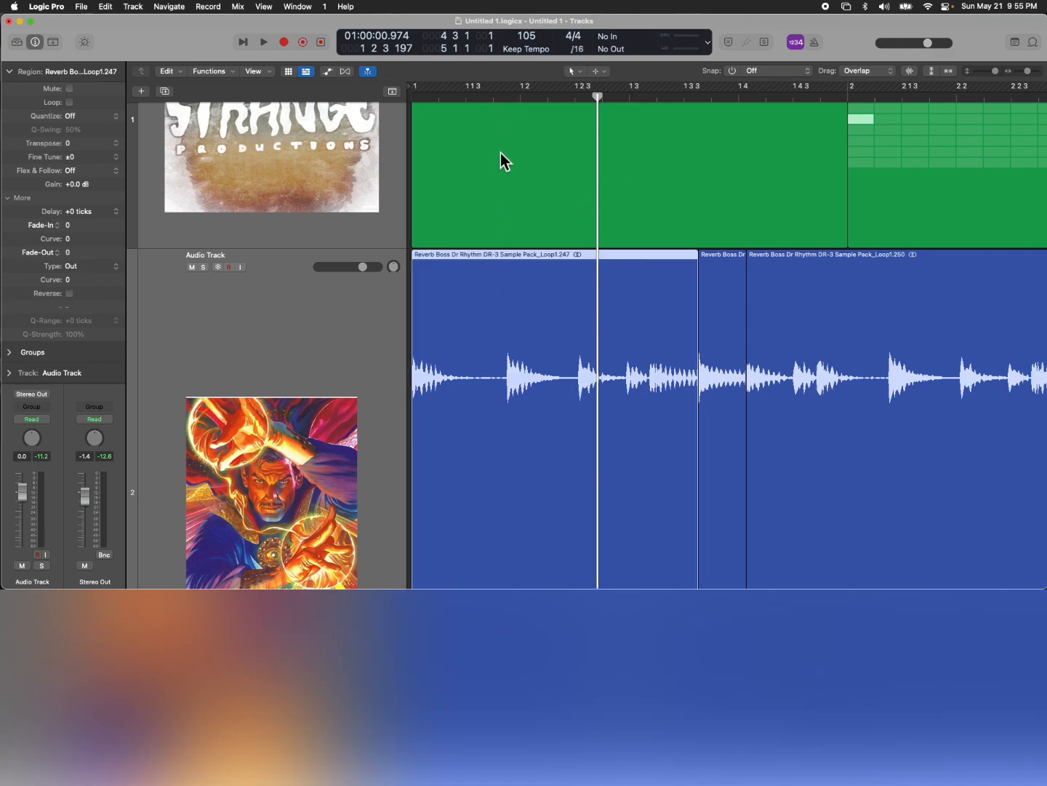
pyautogui.click(508, 102)
pyautogui.press('space')
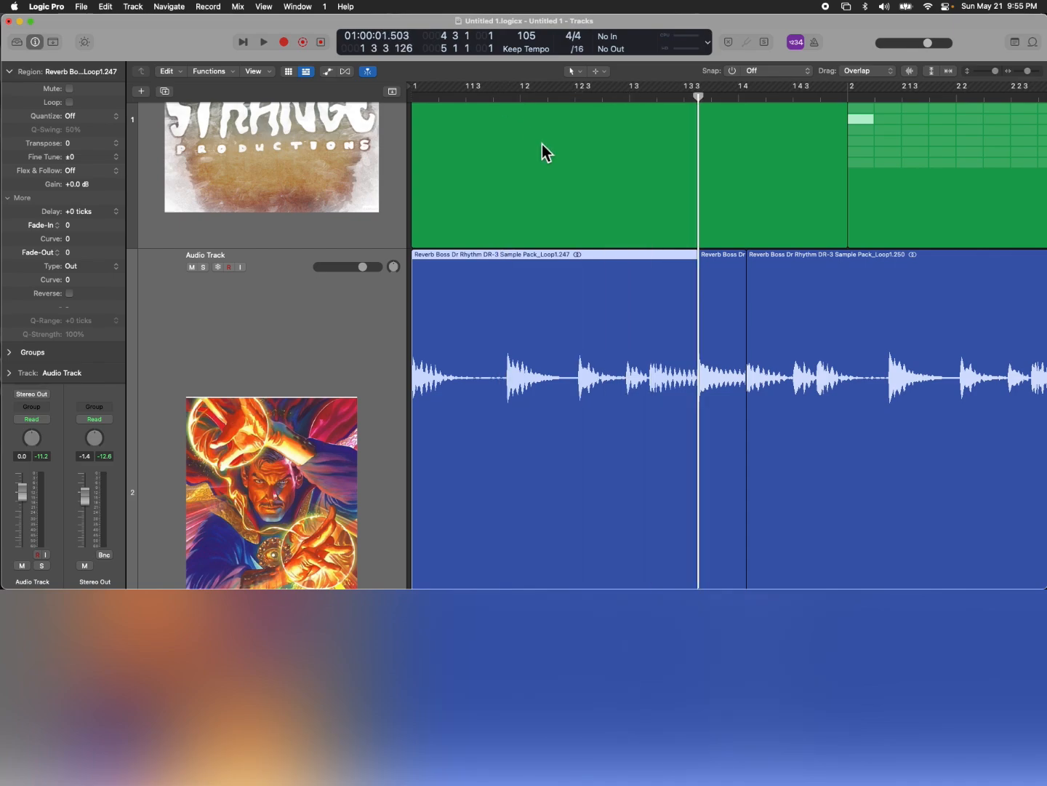
pyautogui.click(838, 280)
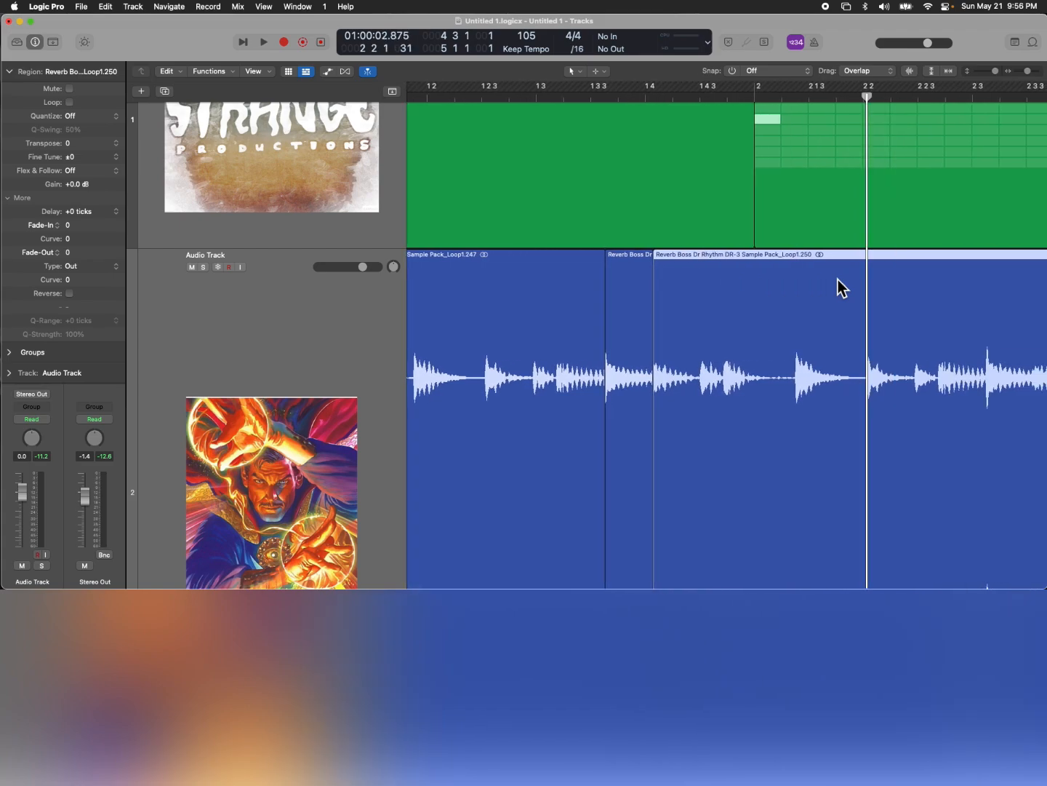
pyautogui.press('super+t')
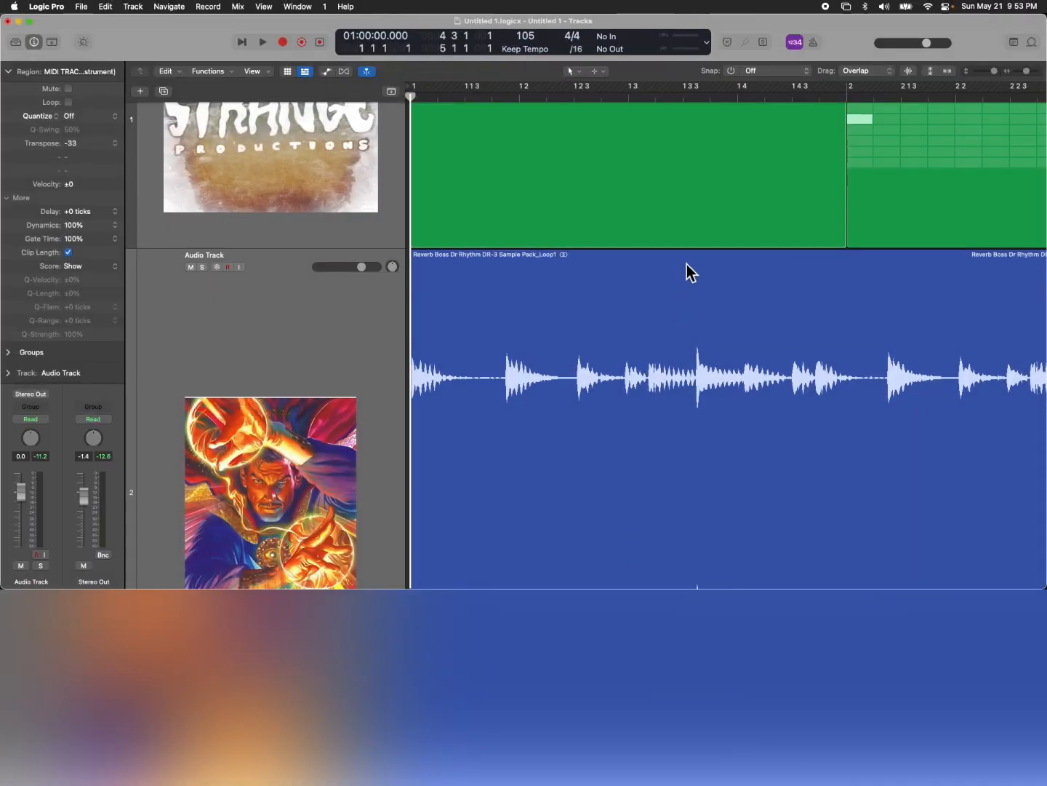
# - Switch between Snap Regions to Absolute Value and Snap Regions to Relative Value, checking the active snap option after each change
pyautogui.click(808, 73)
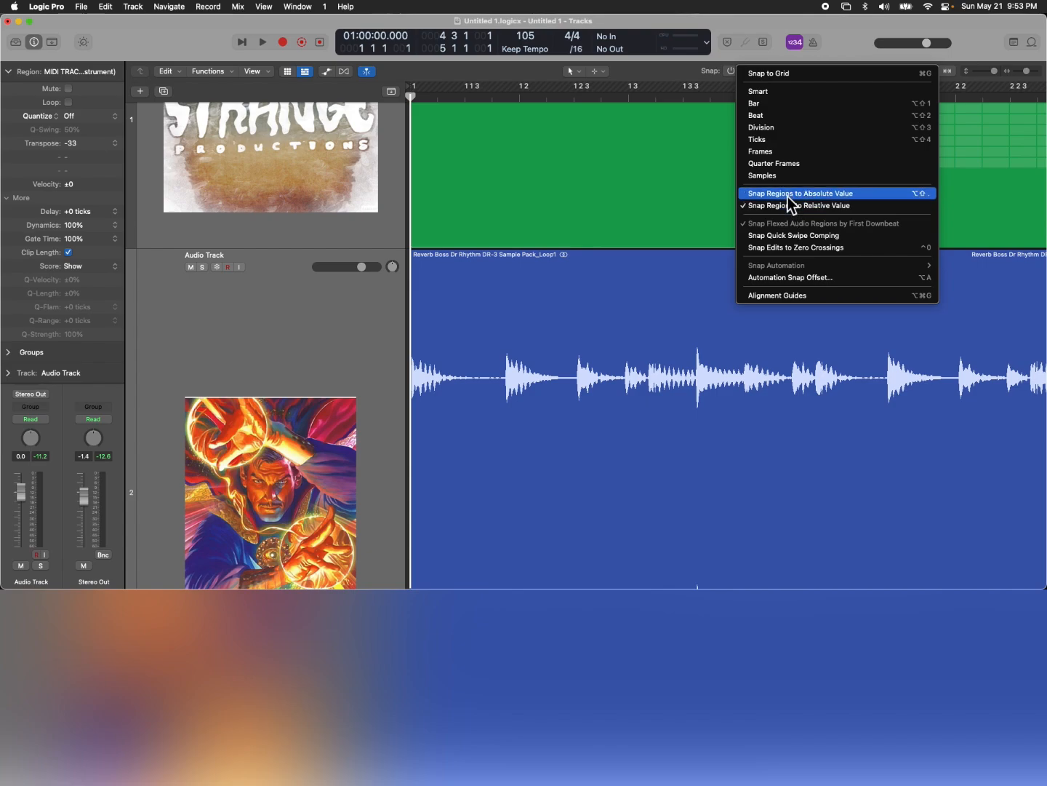
pyautogui.press('a')
pyautogui.press('l')
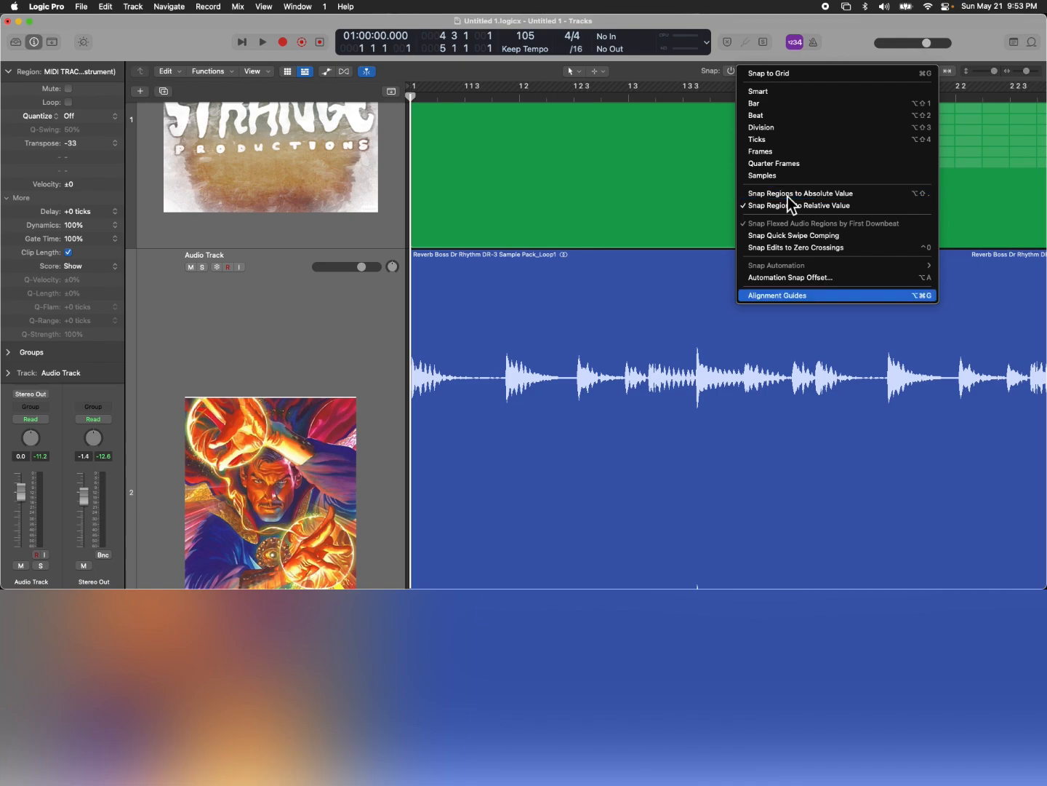
pyautogui.press('Escape')
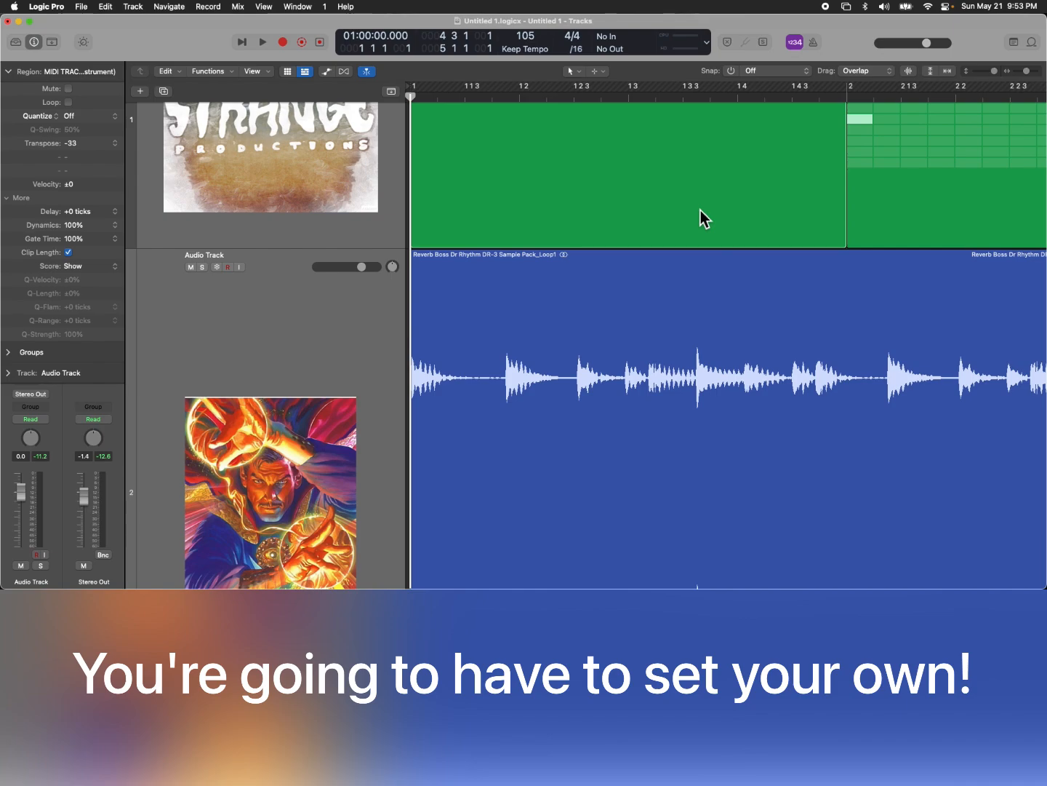
pyautogui.click(806, 72)
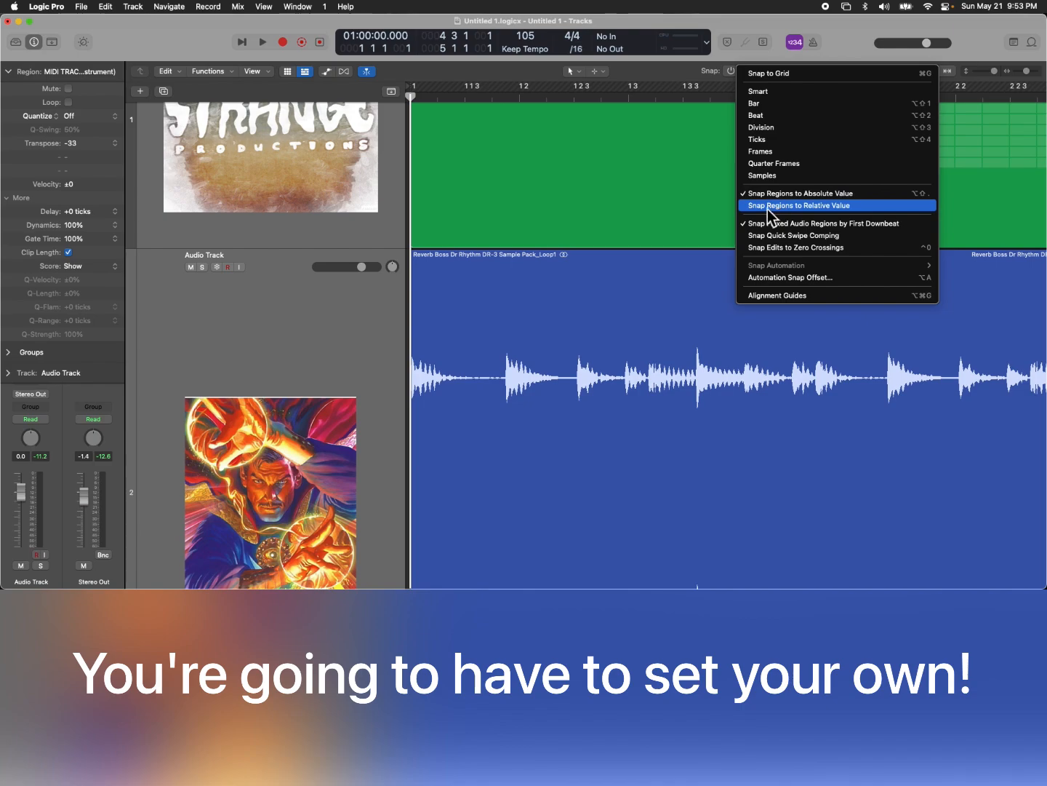
pyautogui.click(720, 211)
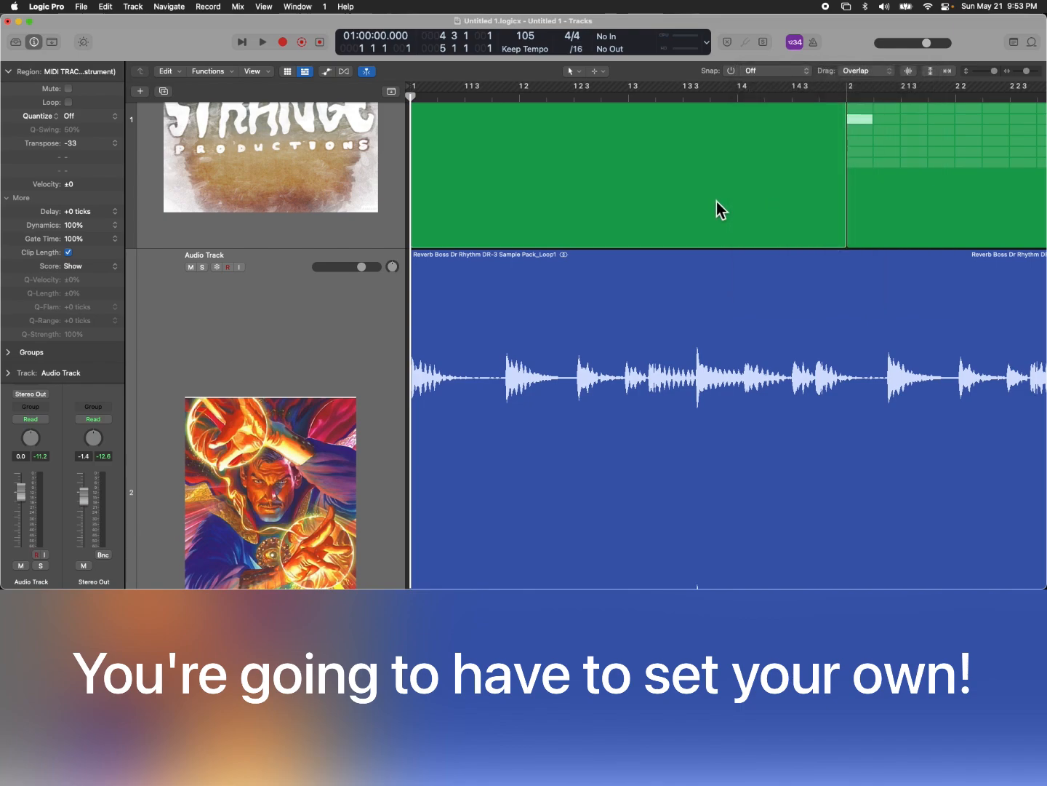
pyautogui.click(802, 70)
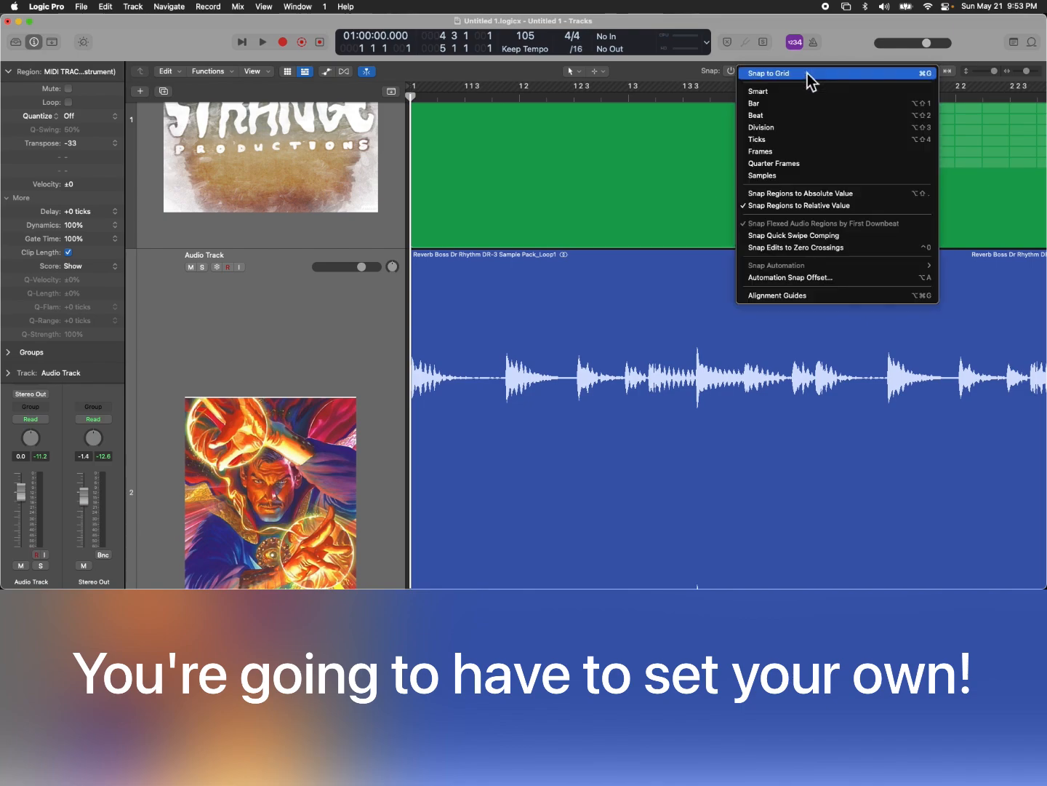
pyautogui.click(691, 191)
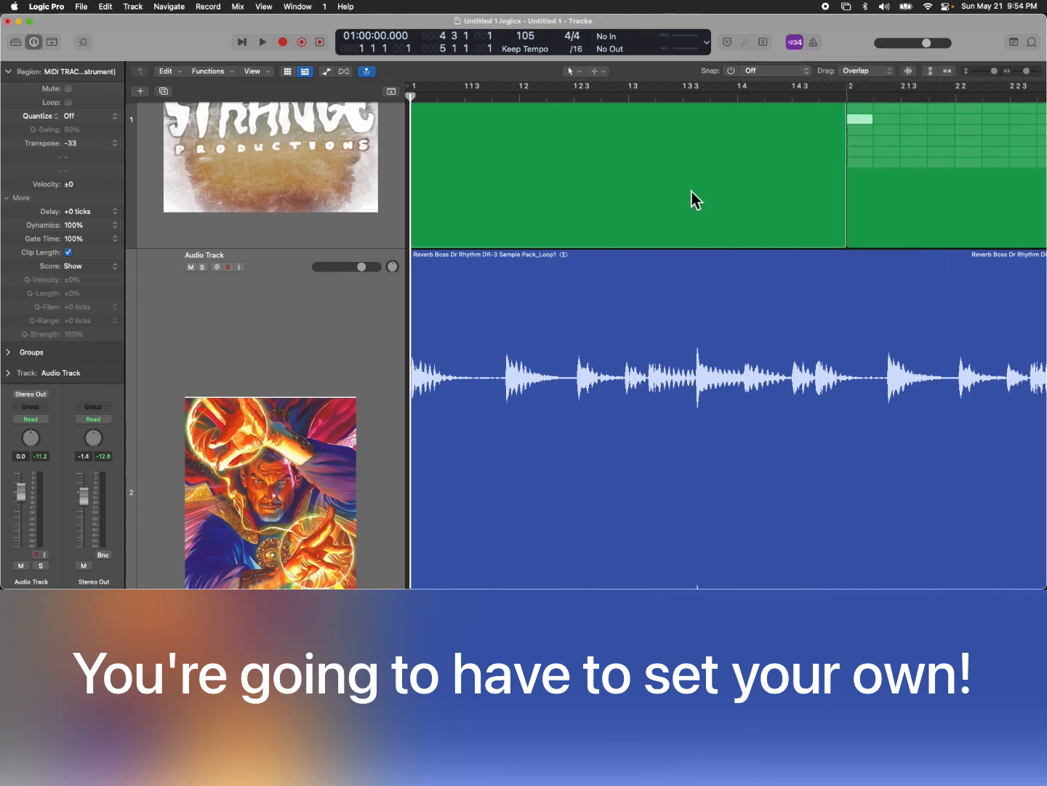
pyautogui.click(806, 73)
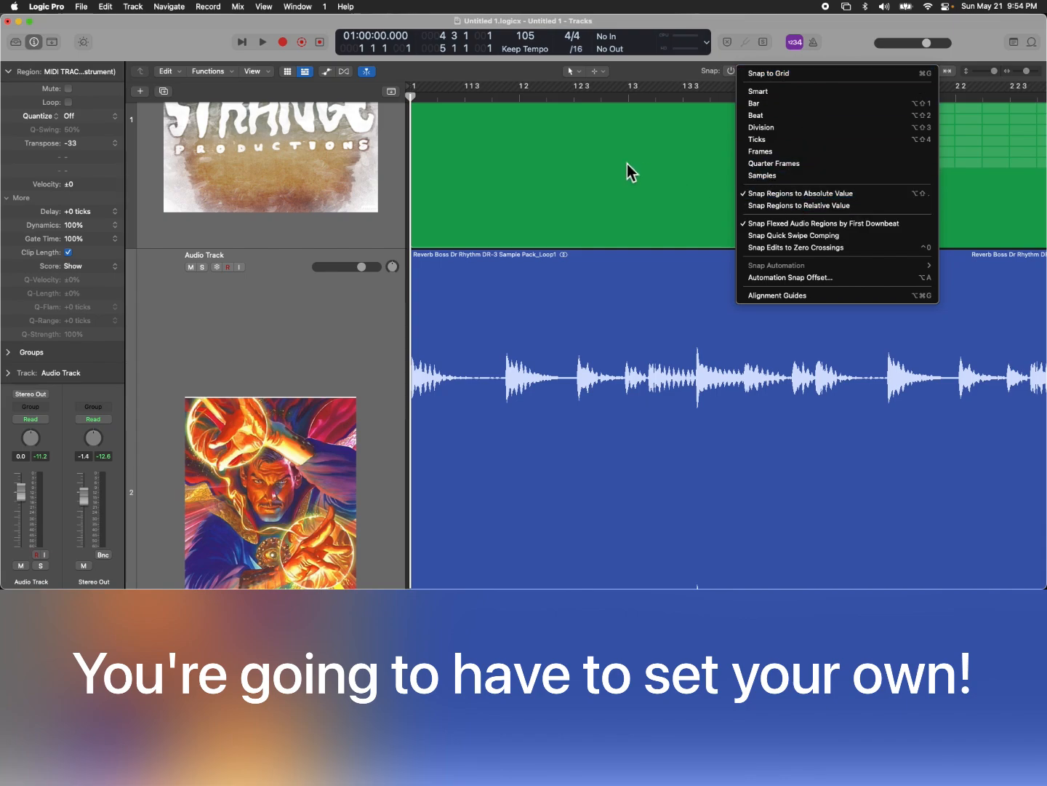
pyautogui.click(681, 161)
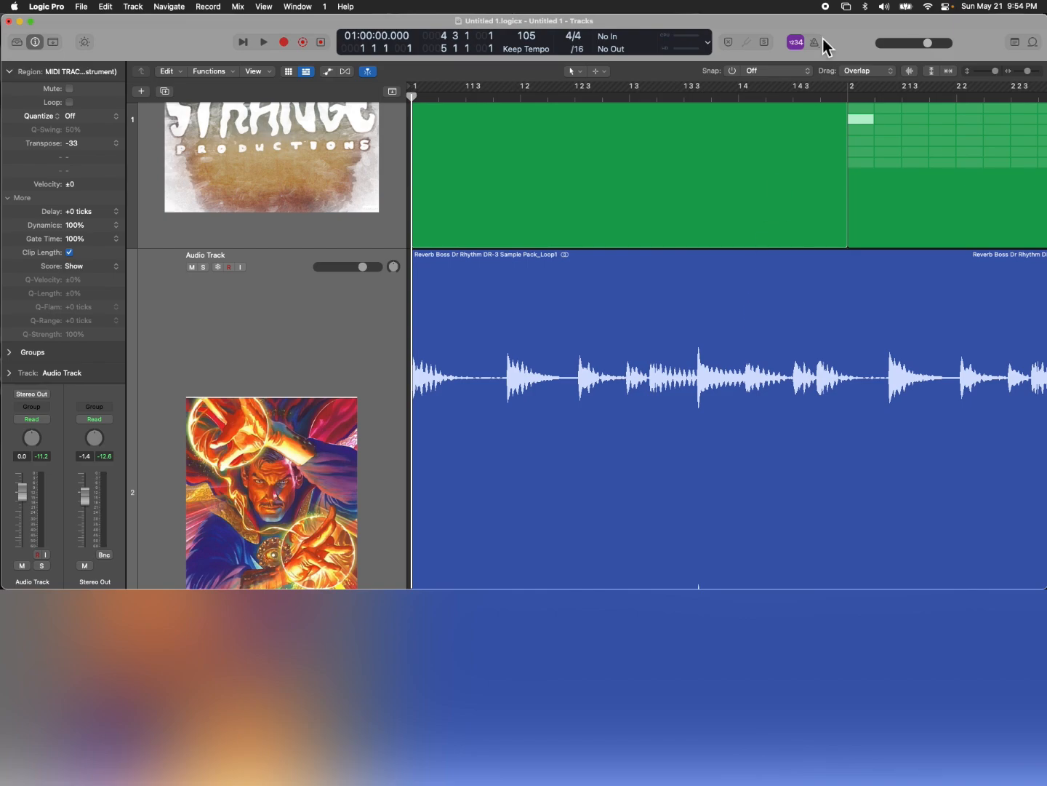
pyautogui.click(811, 72)
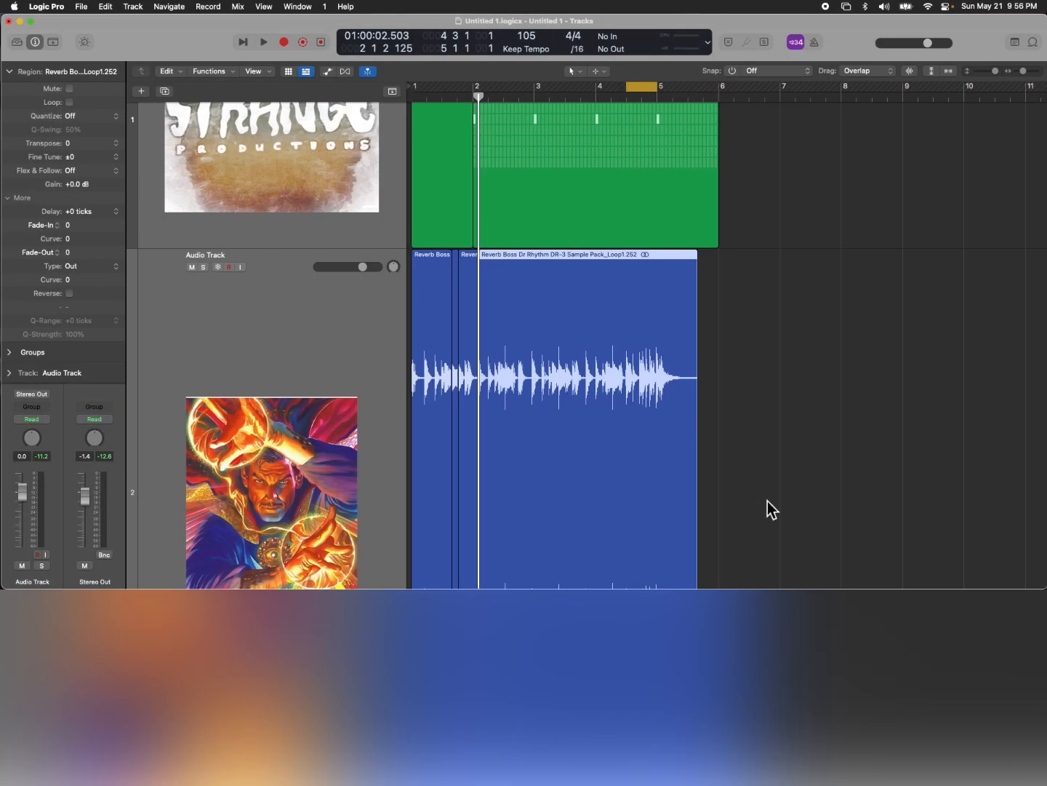
# - Select the first MIDI region and set the cycle range to its length
pyautogui.click(771, 508)
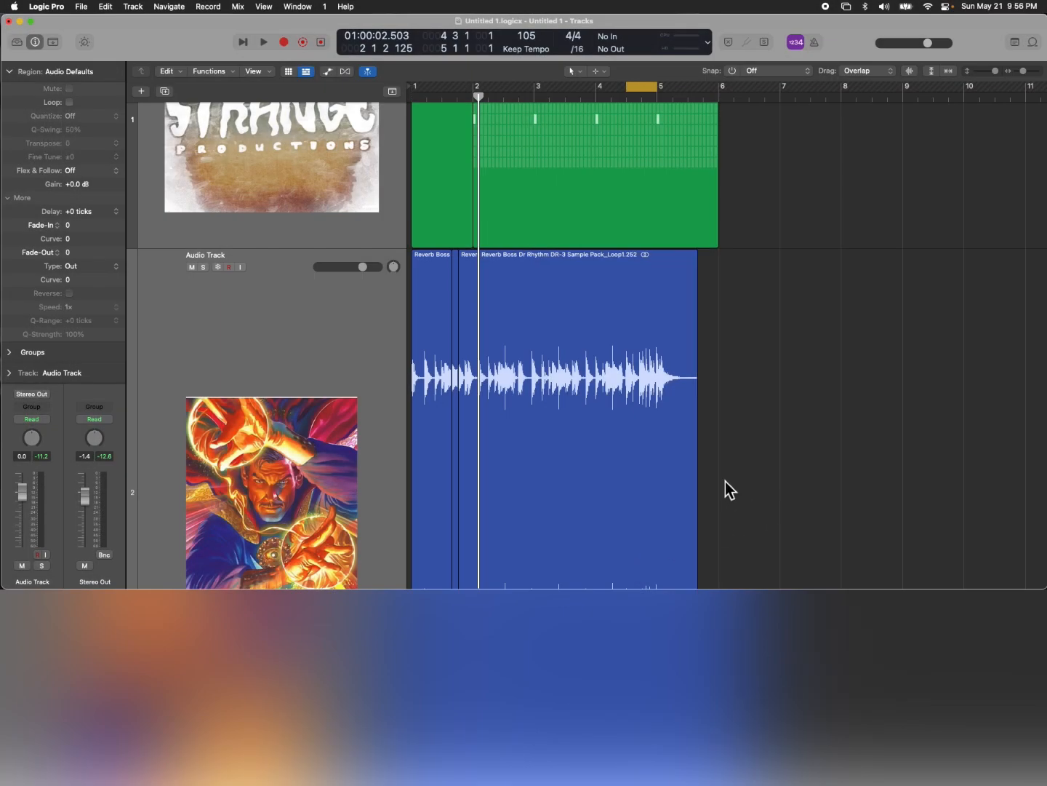
pyautogui.click(668, 463)
pyautogui.click(459, 216)
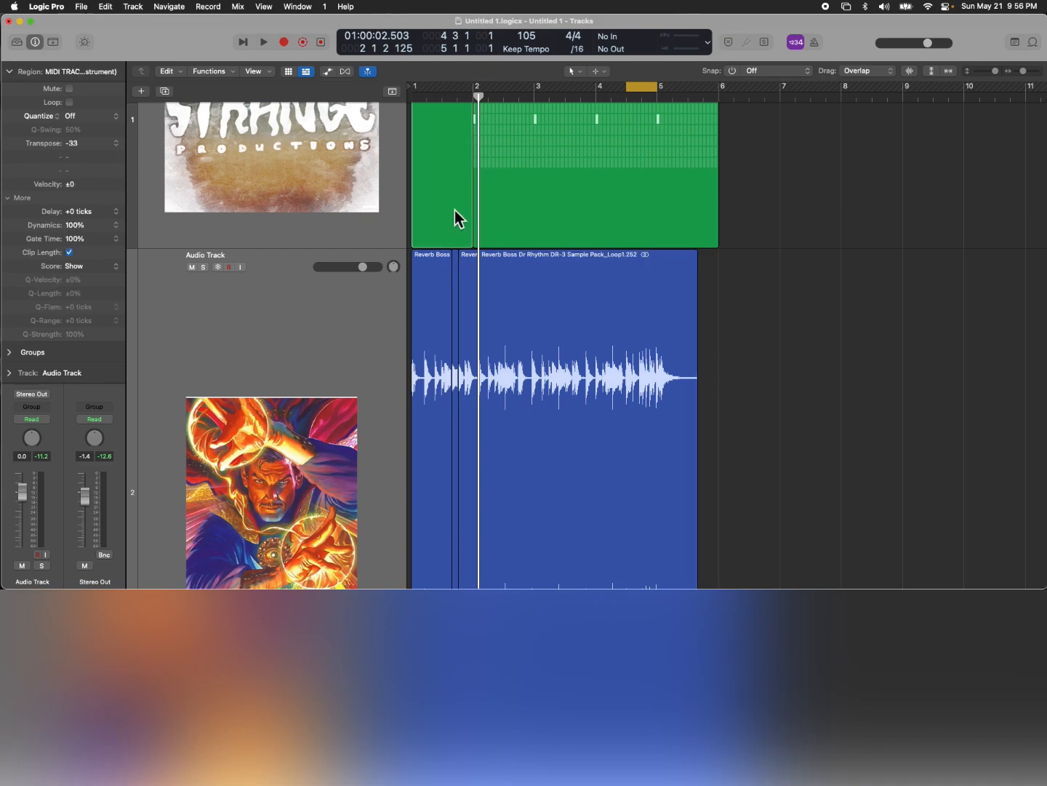
pyautogui.press('super+u')
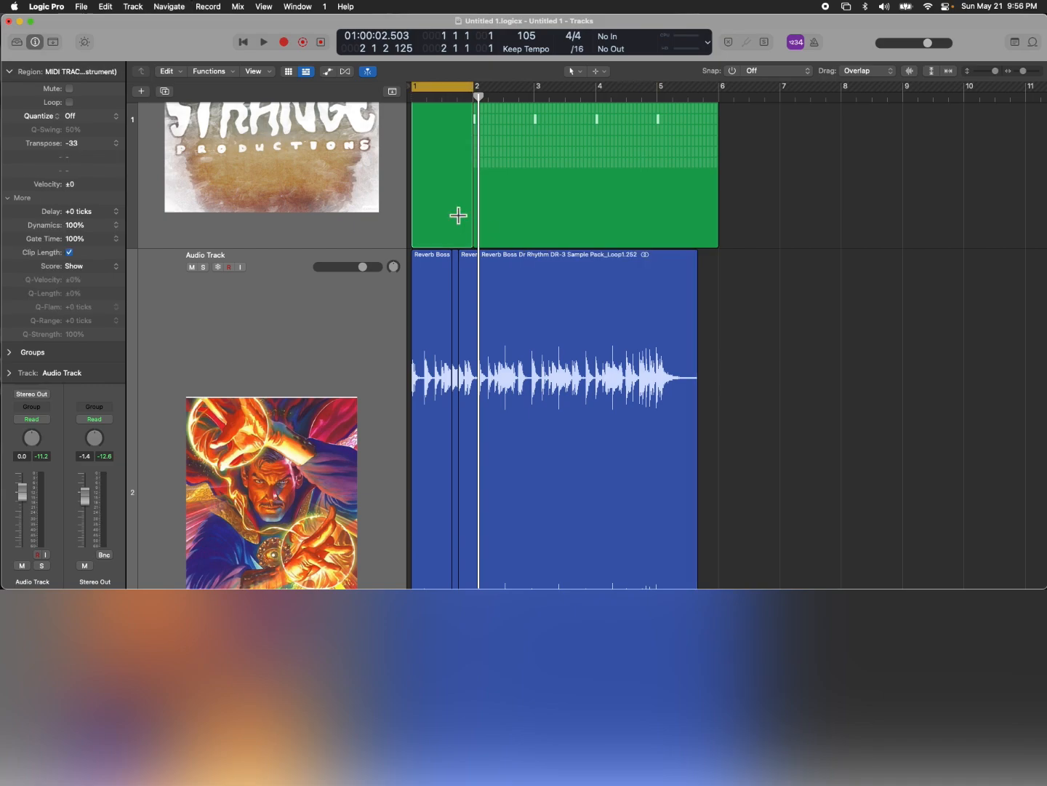
# - Set the cycle range to the last drum loop slice and shift the range's start to 2 1 1 116
pyautogui.click(565, 367)
pyautogui.press('super+u')
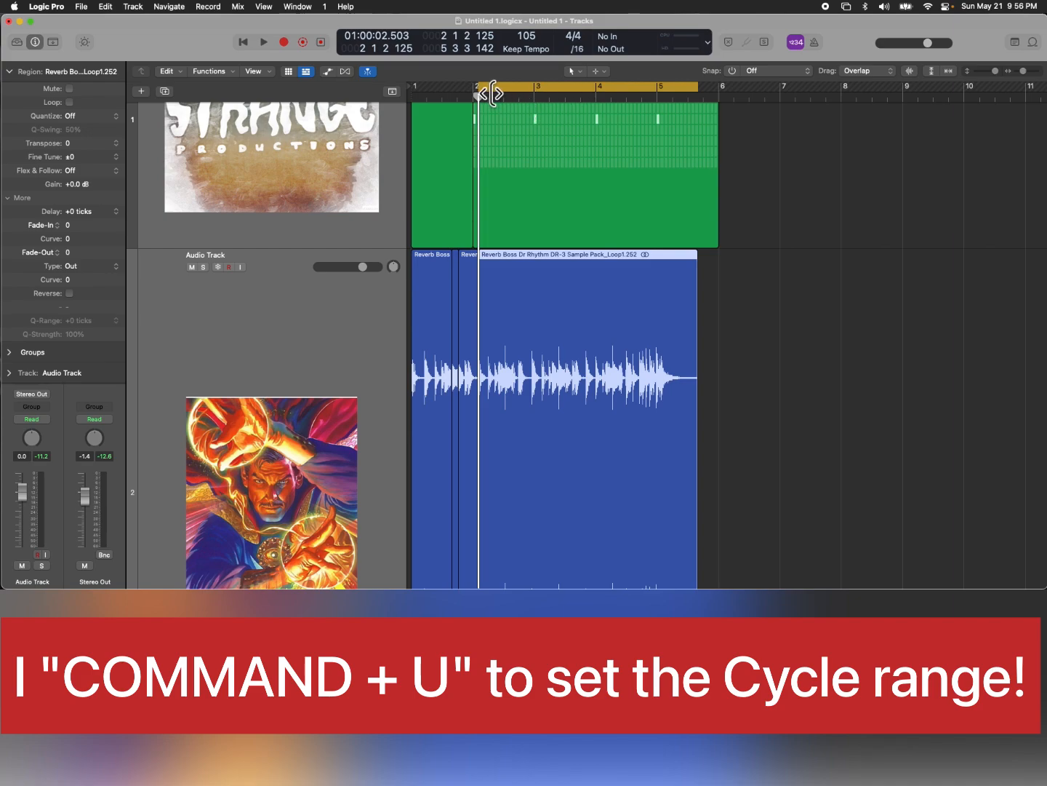
pyautogui.moveTo(482, 95); pyautogui.dragTo(486, 95)
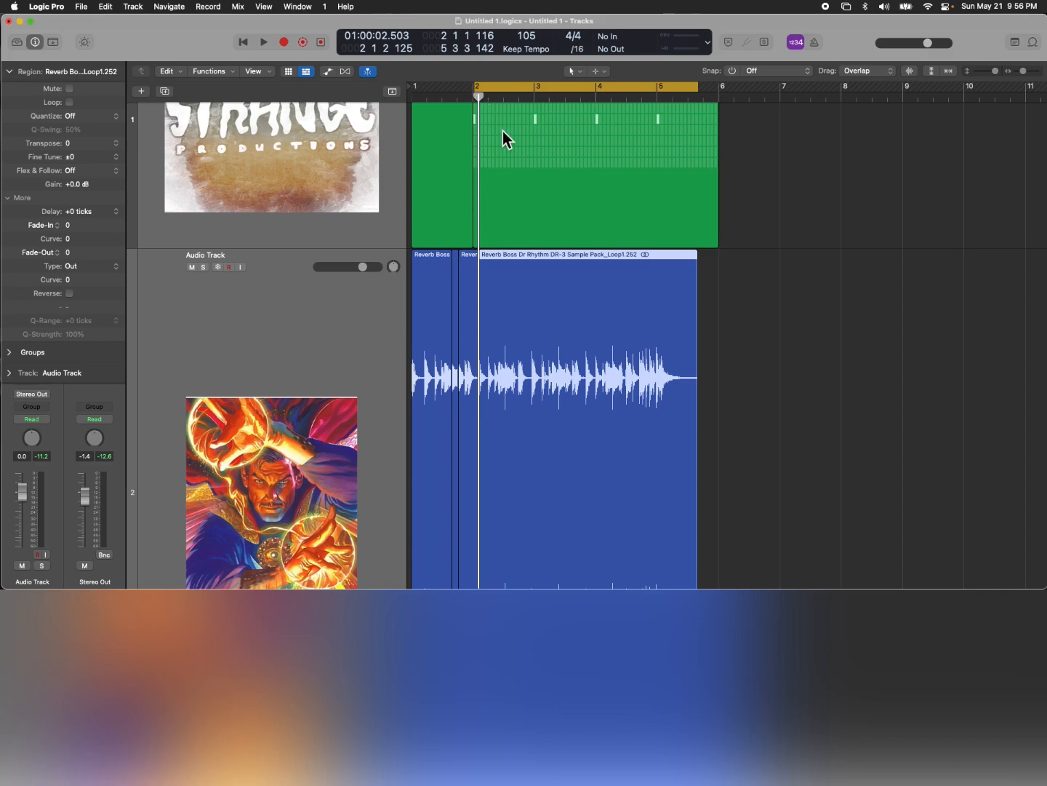
# - Set the cycle range to the first MIDI region and again to the short drum loop slice starting at about 1 3 3
pyautogui.click(458, 175)
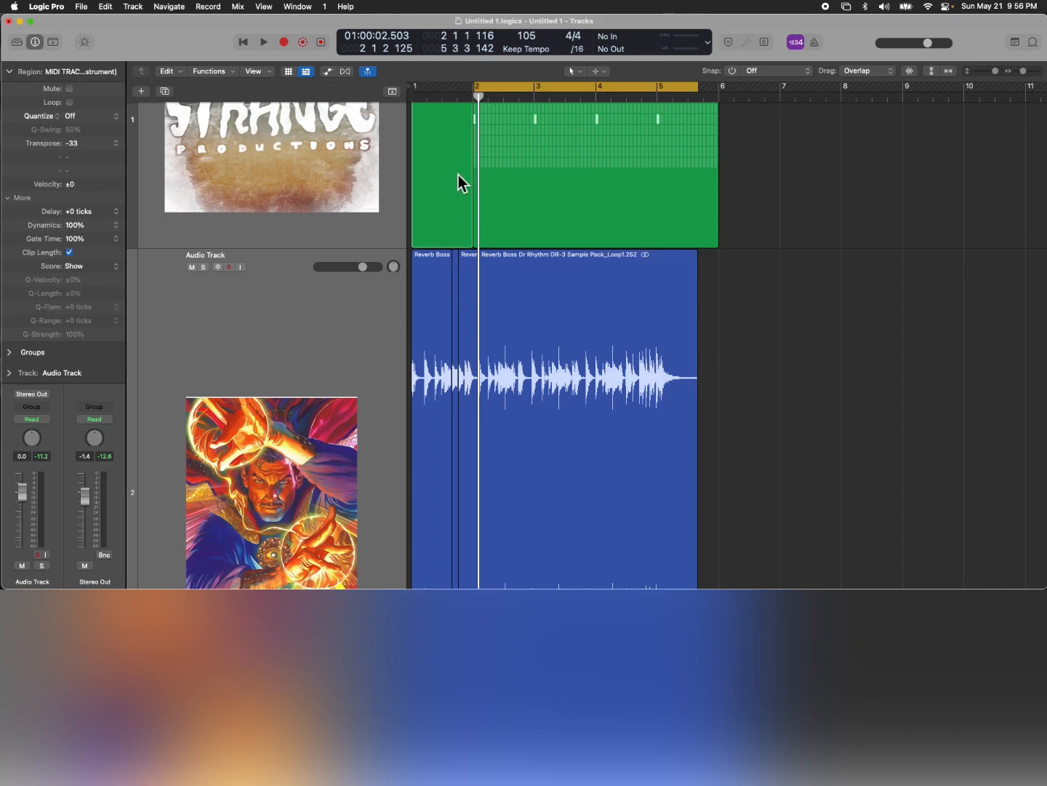
pyautogui.press('super+u')
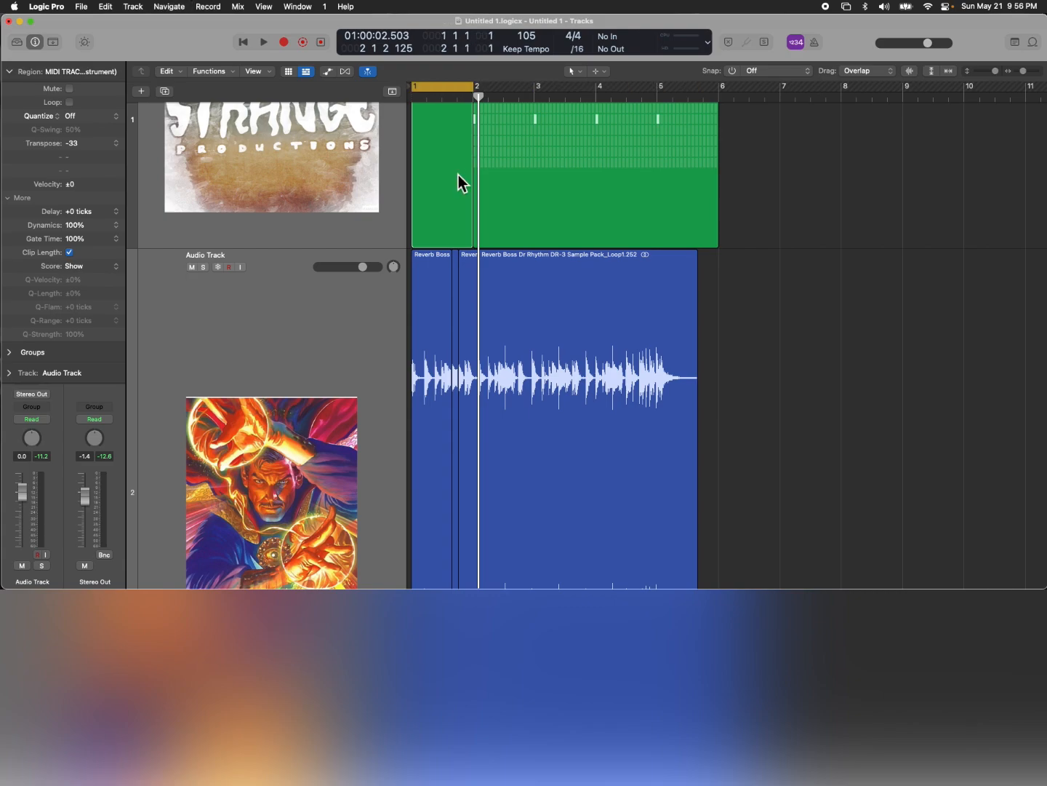
pyautogui.click(460, 337)
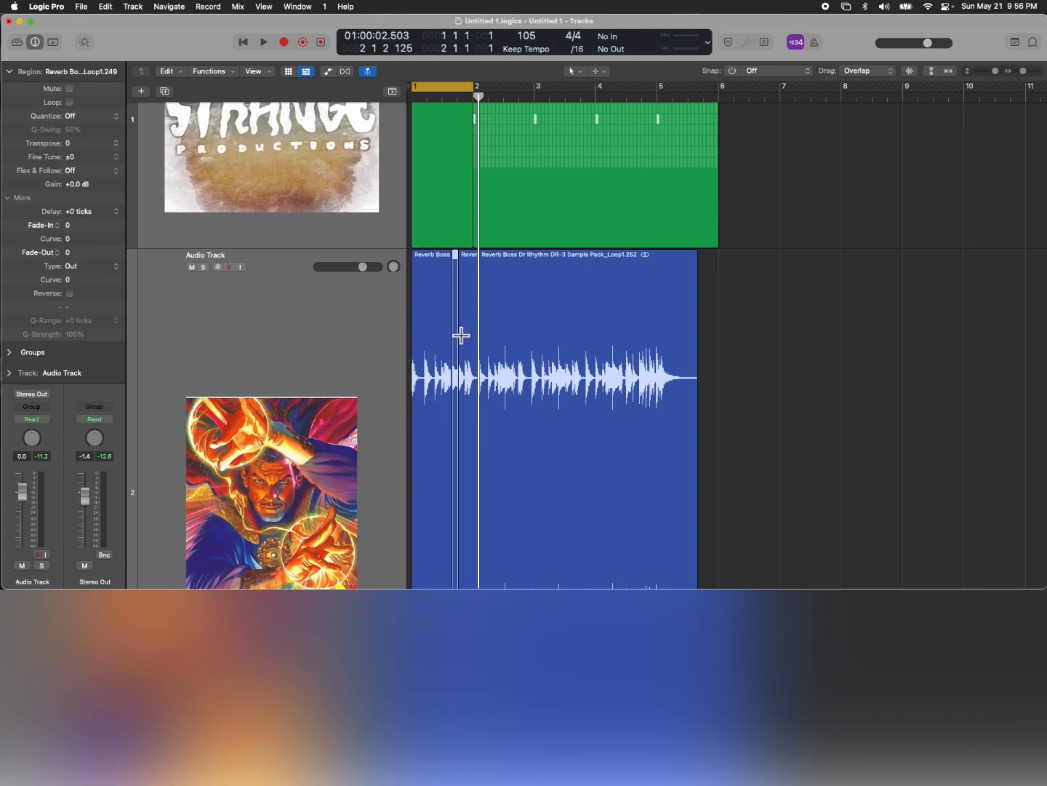
pyautogui.press('super+u')
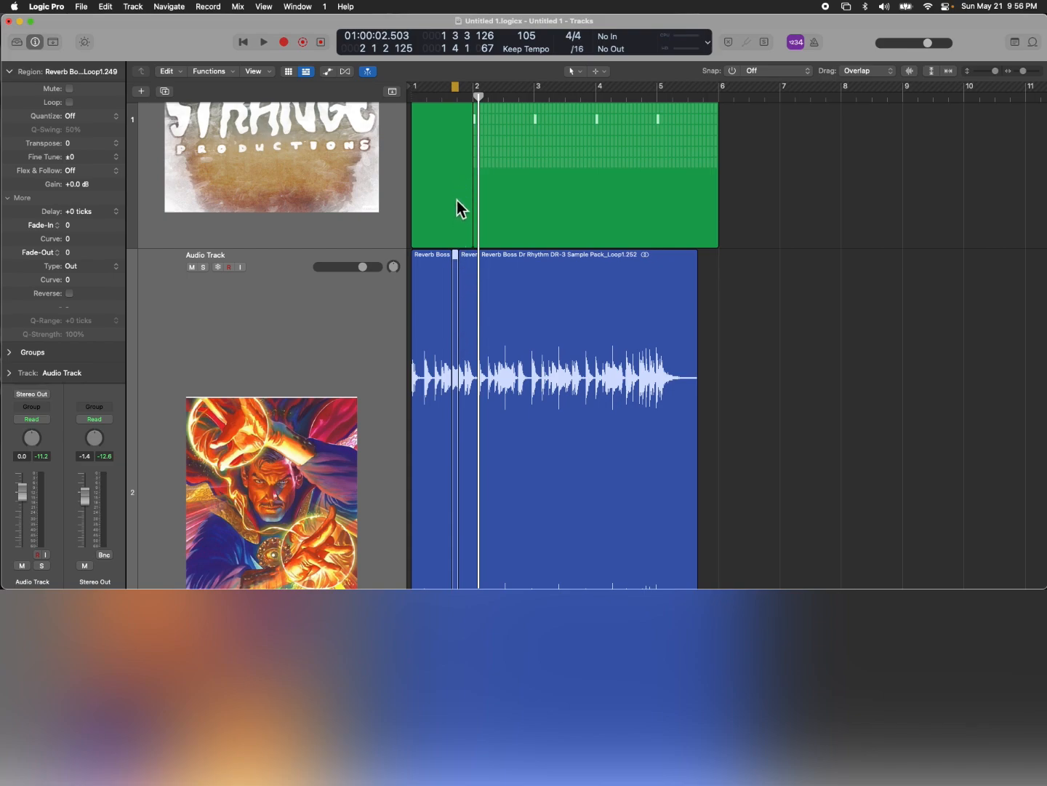
# - Split the first MIDI region by locators at the cycle range, inspect the cuts up close, and undo the split
pyautogui.click(455, 217)
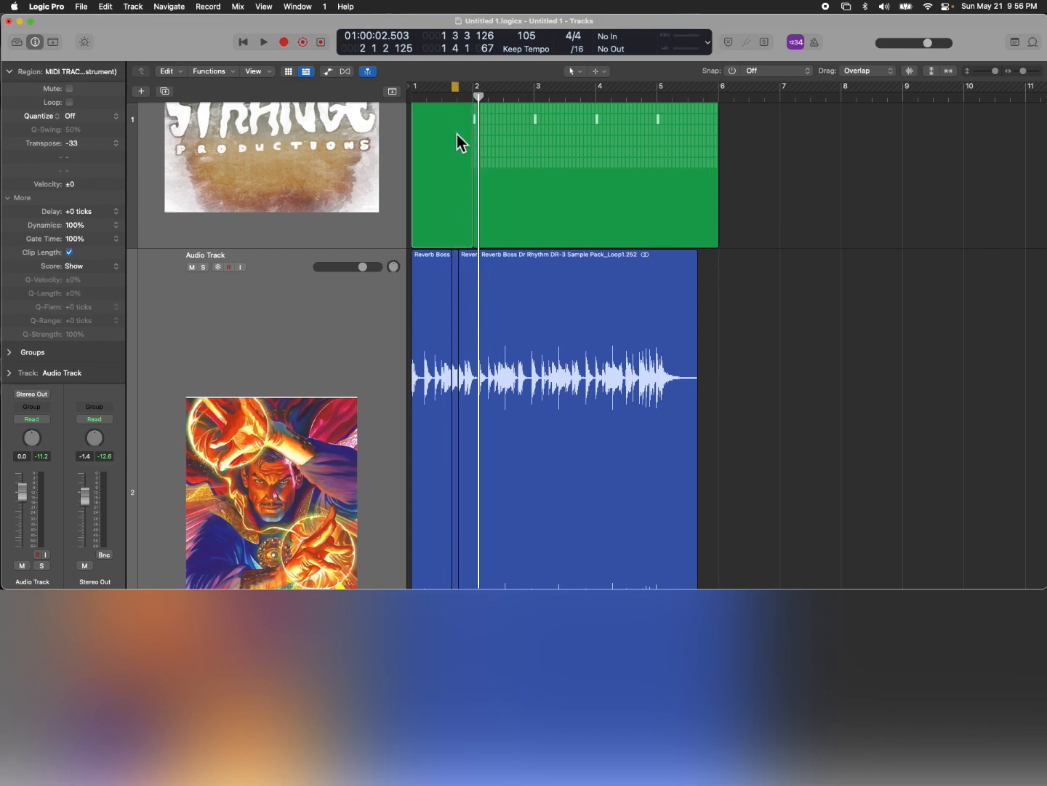
pyautogui.scroll(5, 456, 136)
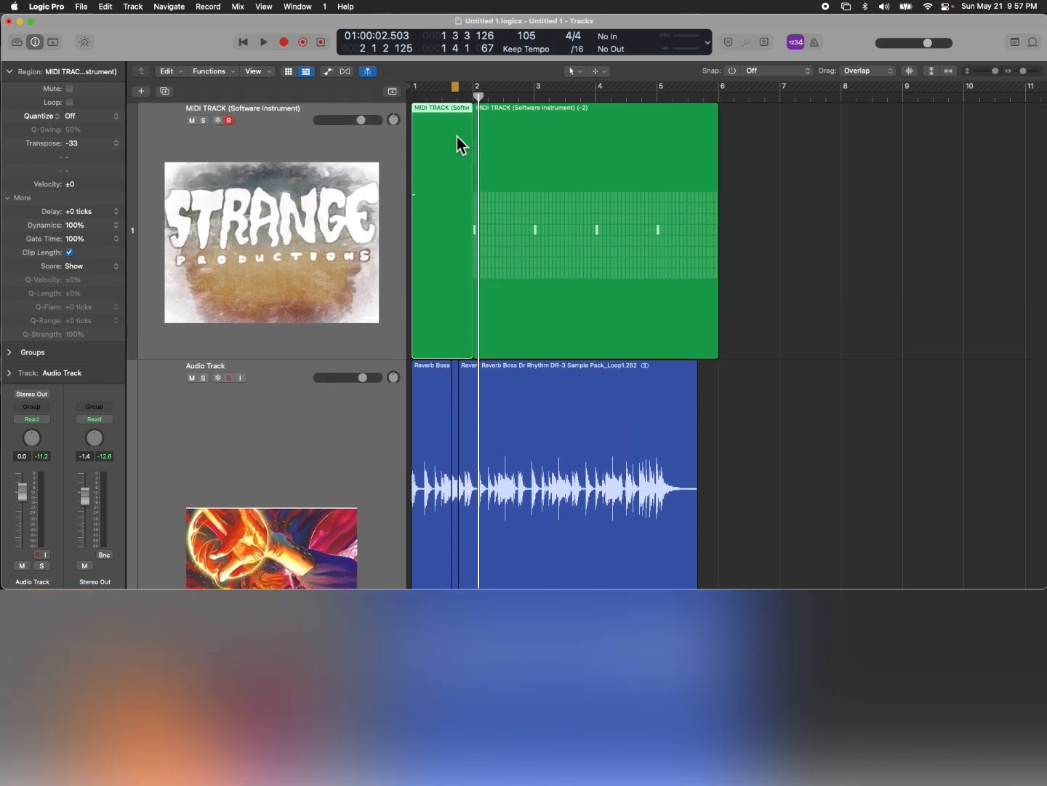
pyautogui.press('cmd+t')
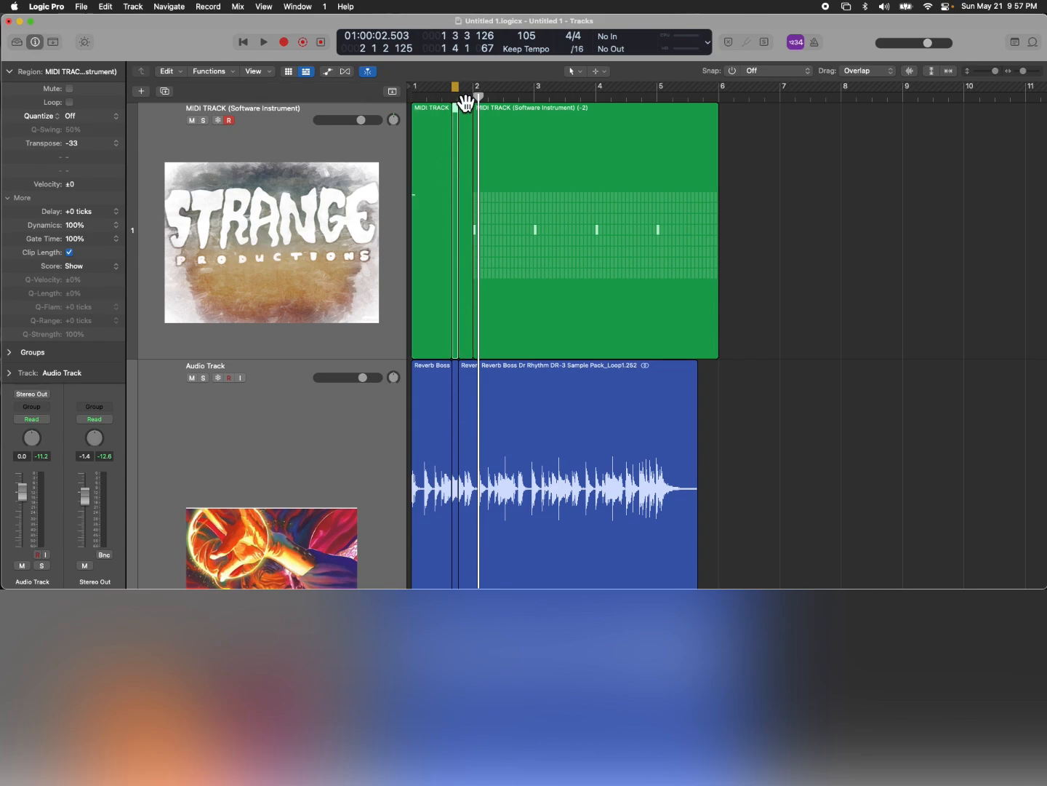
pyautogui.press('super+Right')
pyautogui.scroll(8, 472, 115)
pyautogui.scroll(-1, 472, 115)
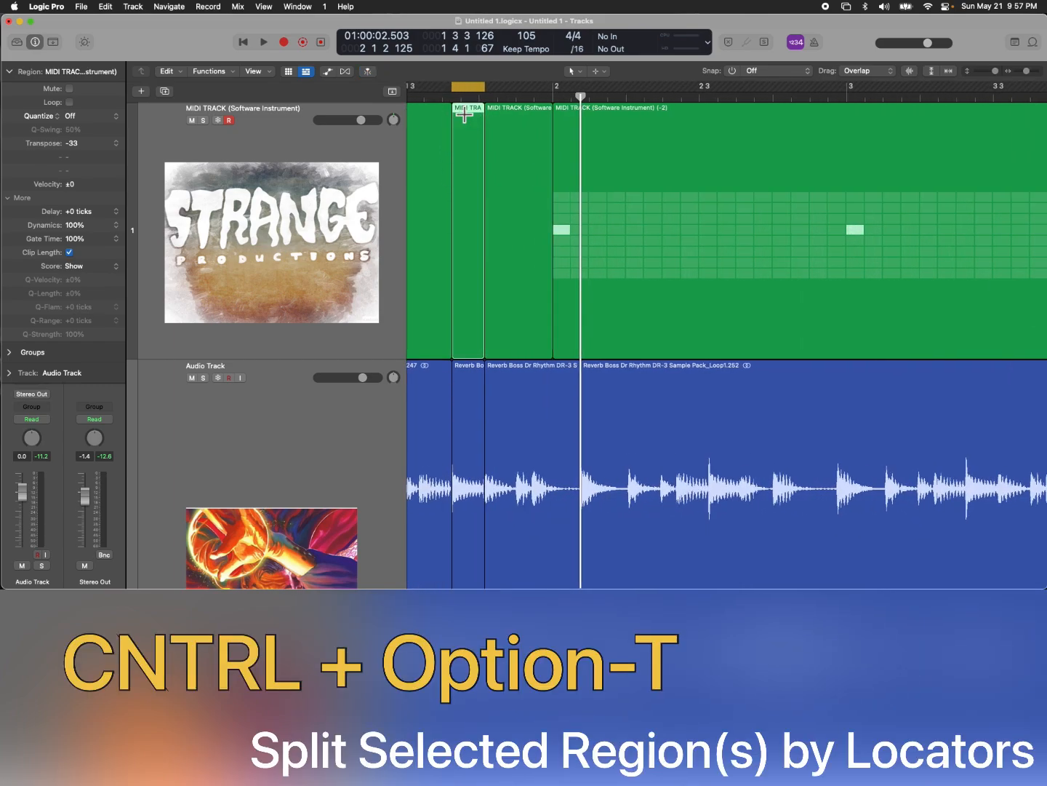
pyautogui.press('super+z')
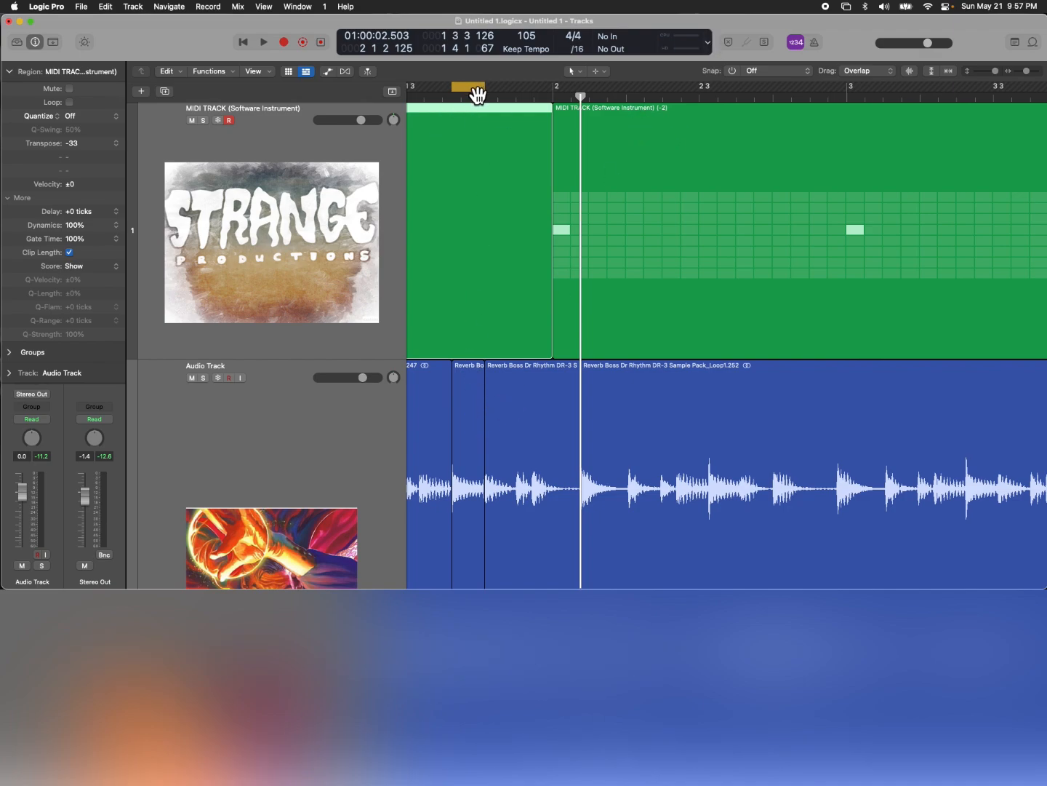
# - Reset the cycle range to the short drum loop slice at about 1 3 3 and split the first MIDI region by those locators
pyautogui.moveTo(477, 89); pyautogui.dragTo(654, 95)
pyautogui.click(473, 413)
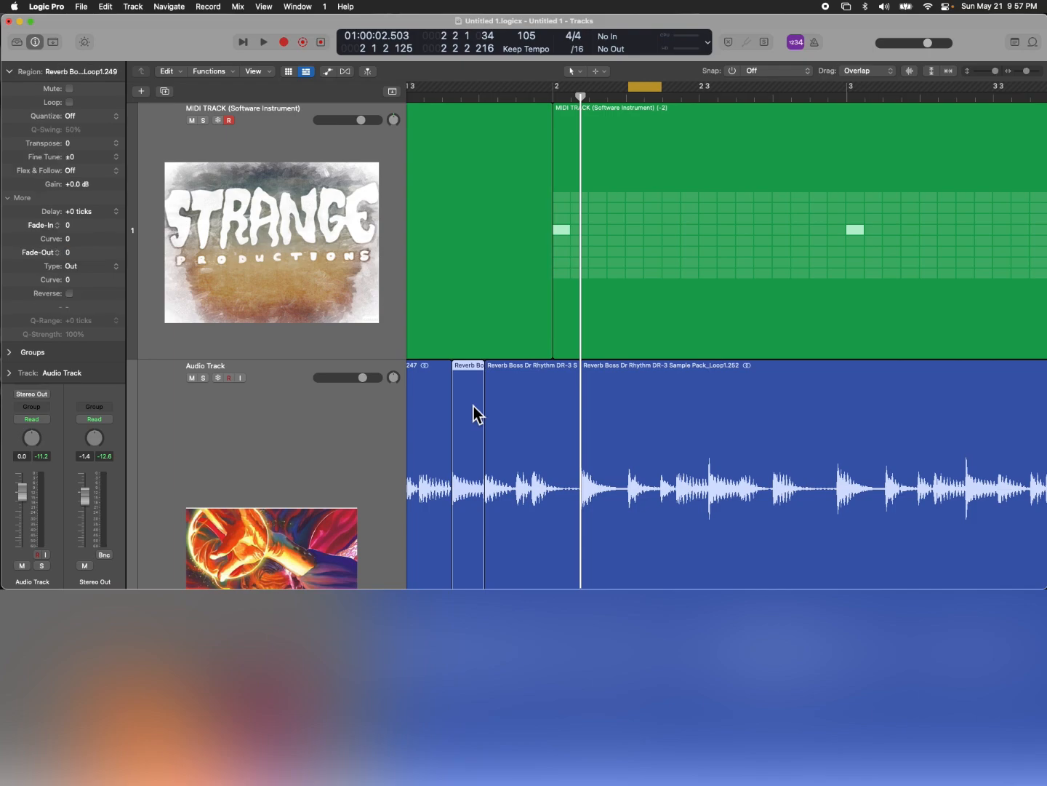
pyautogui.press('super+u')
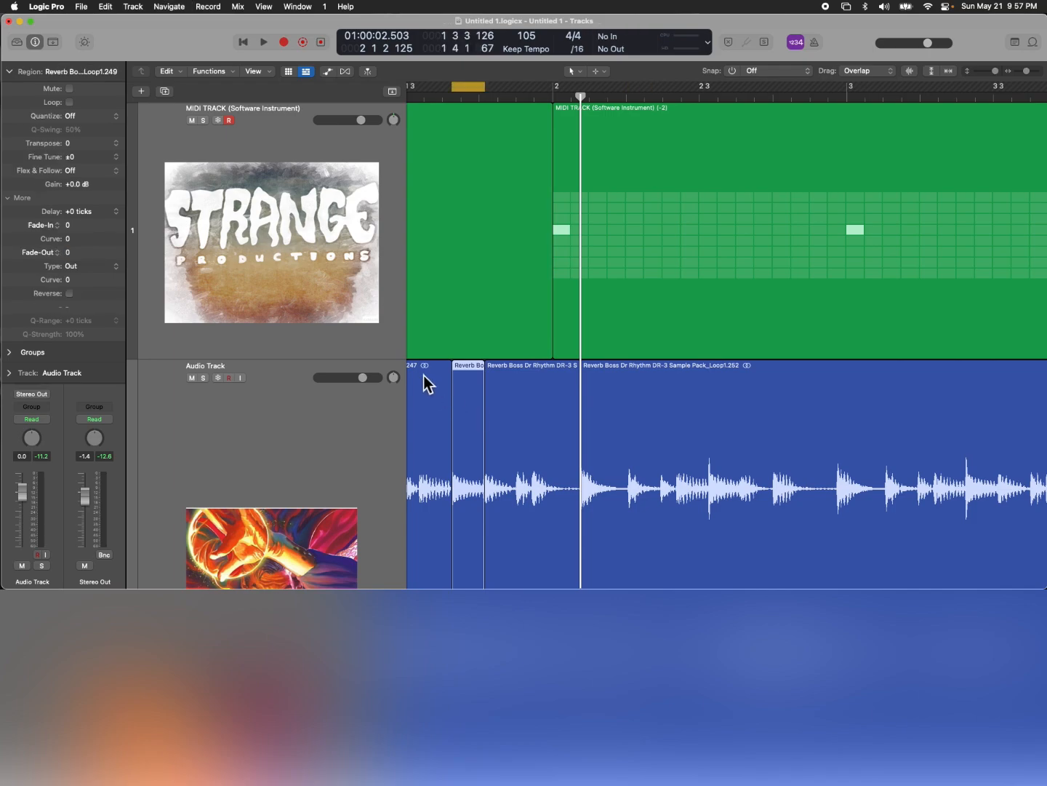
pyautogui.click(518, 287)
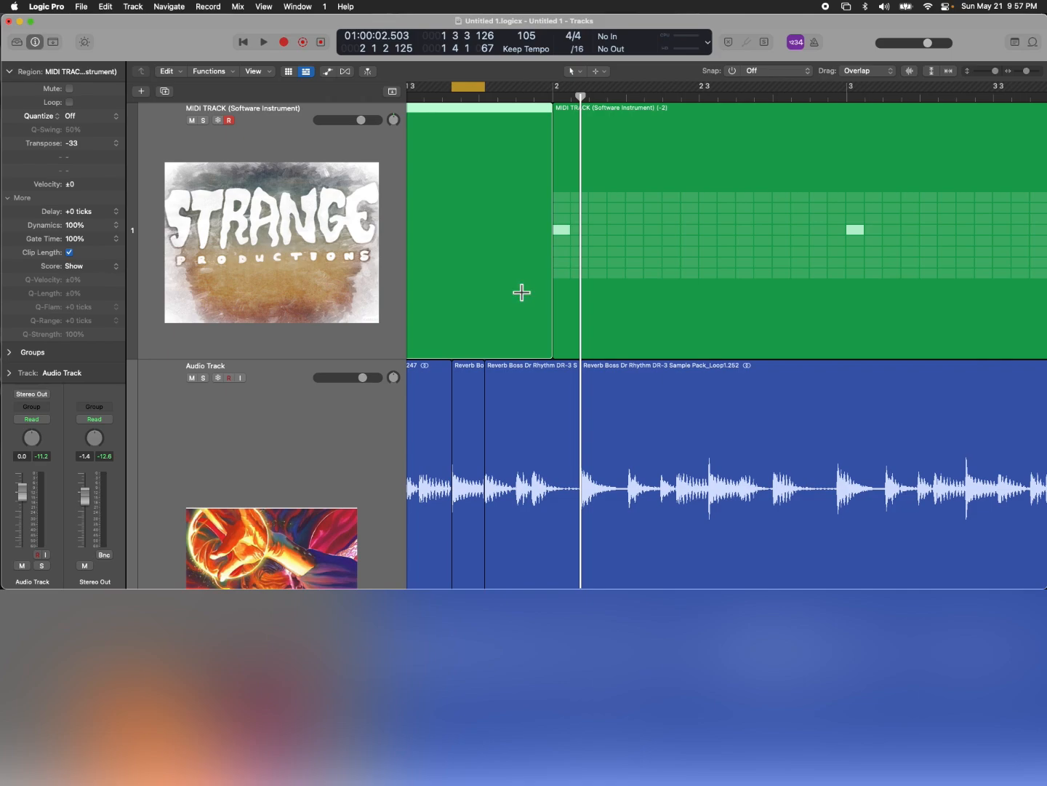
pyautogui.press('super+t')
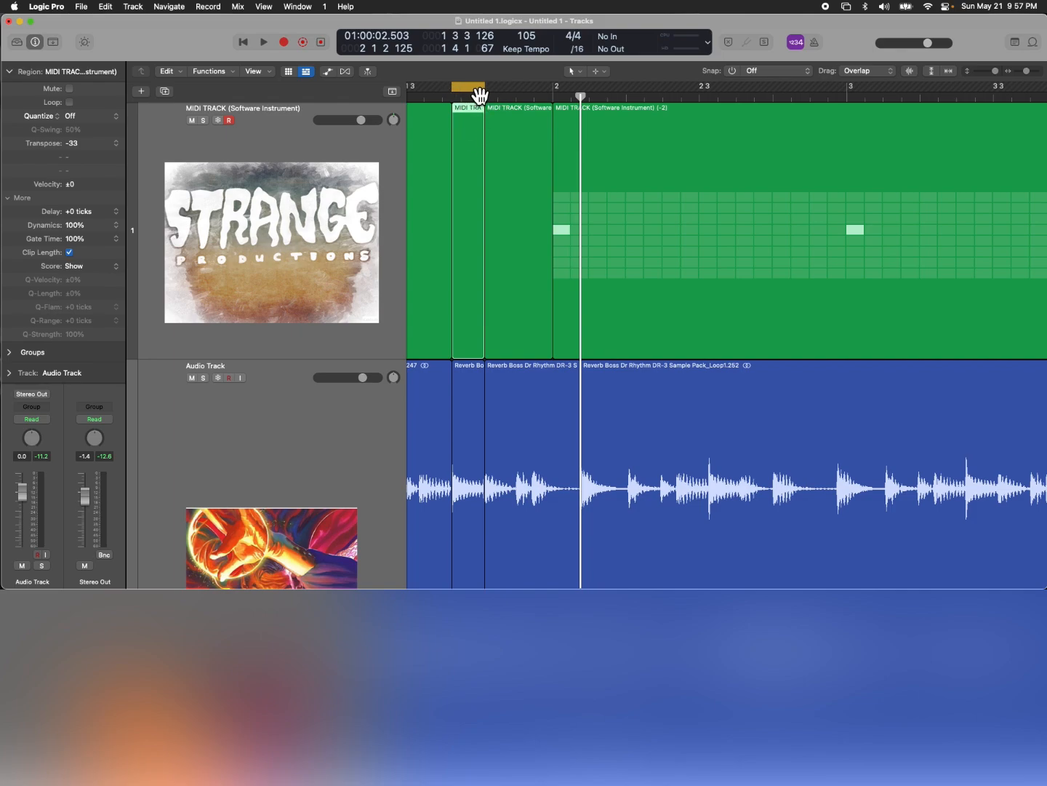
# - Shift the cycle range to start at 1 3 3 133 and restore the split MIDI pieces to a single region
pyautogui.moveTo(486, 93)
pyautogui.mouseDown()
pyautogui.moveTo(536, 94)
pyautogui.moveTo(480, 100)
pyautogui.mouseUp()
pyautogui.press('super+j')
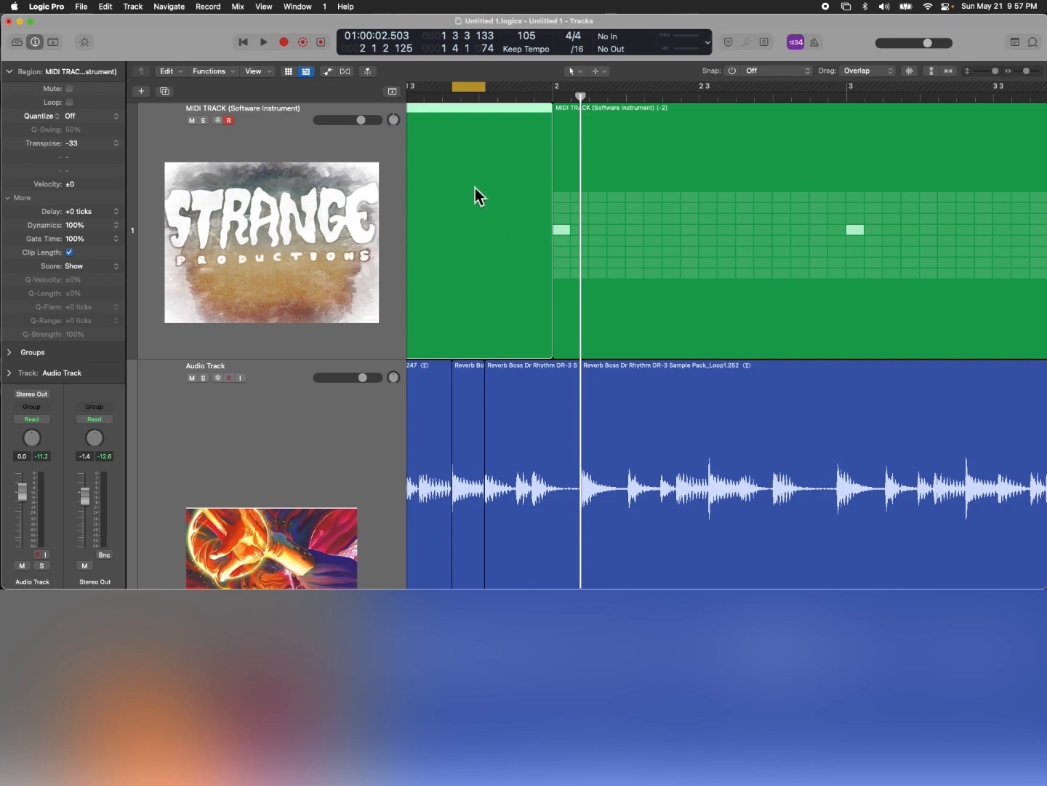
# - Set the cycle range to the first MIDI region, and again to the second MIDI region spanning bars 2 to 6
pyautogui.hscroll(-3, 474, 194)
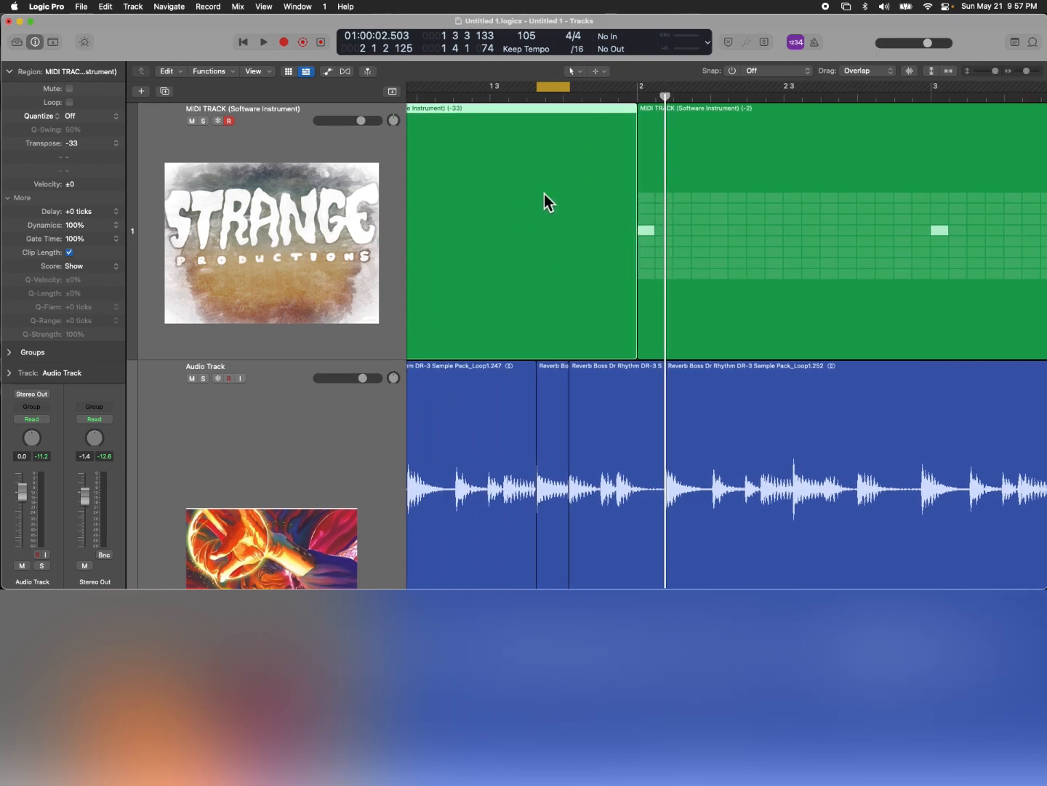
pyautogui.press('super+u')
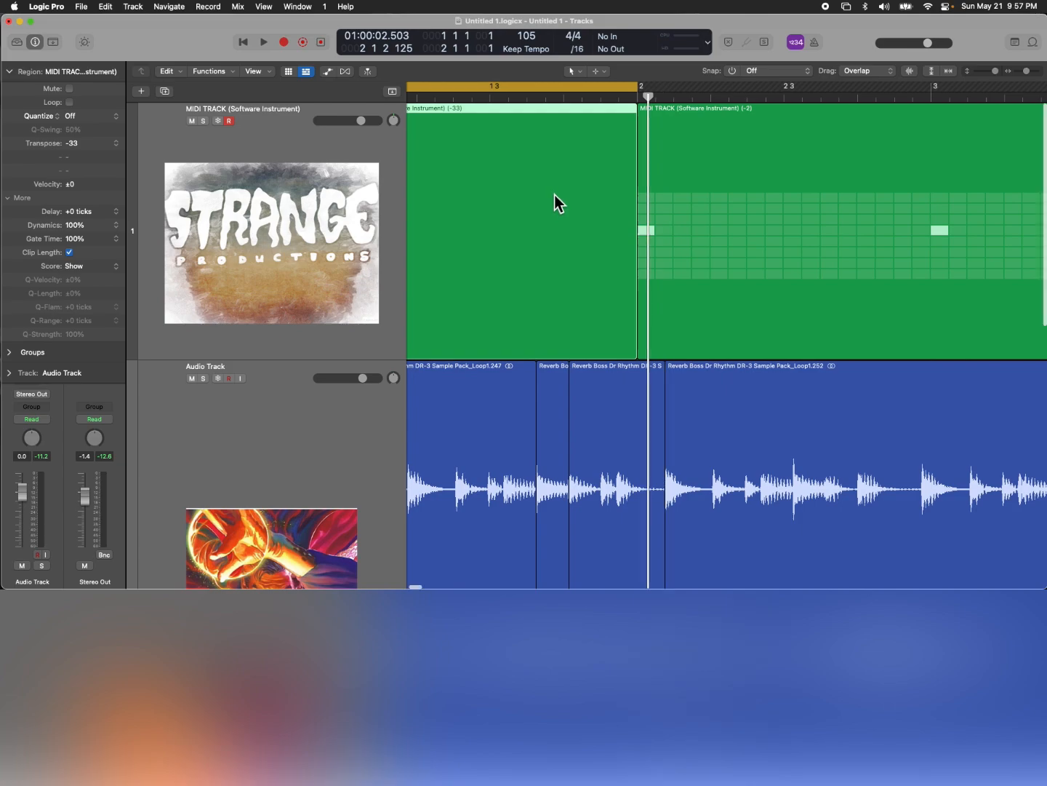
pyautogui.press('super+Left')
pyautogui.press('super+Left')
pyautogui.press('super+Left')
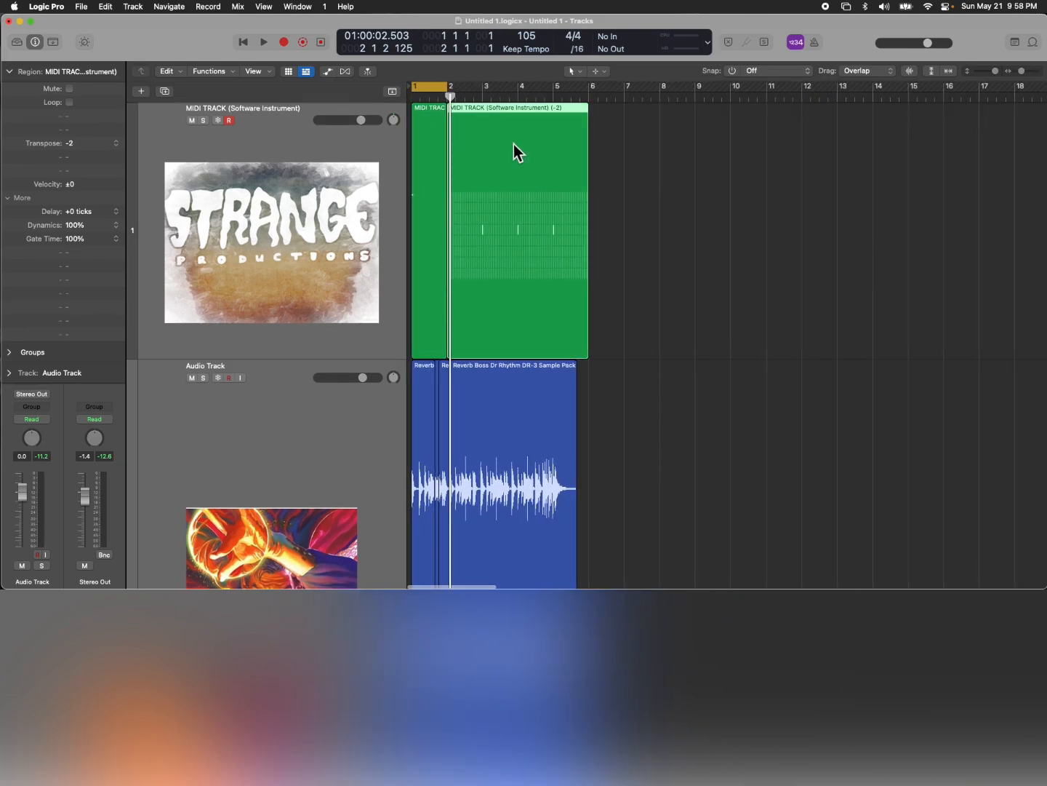
pyautogui.press('super+u')
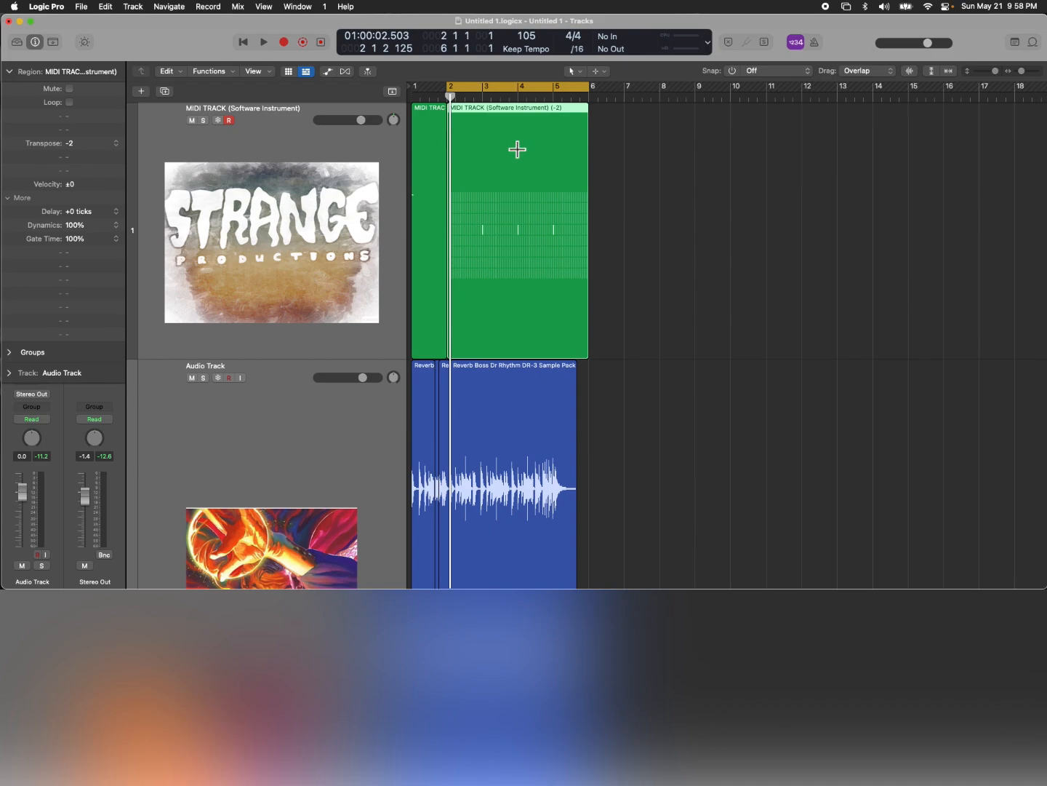
# - Repeat the section between the locators twice across all tracks and clear the copies at bars 6 to 10
pyautogui.press('super+r')
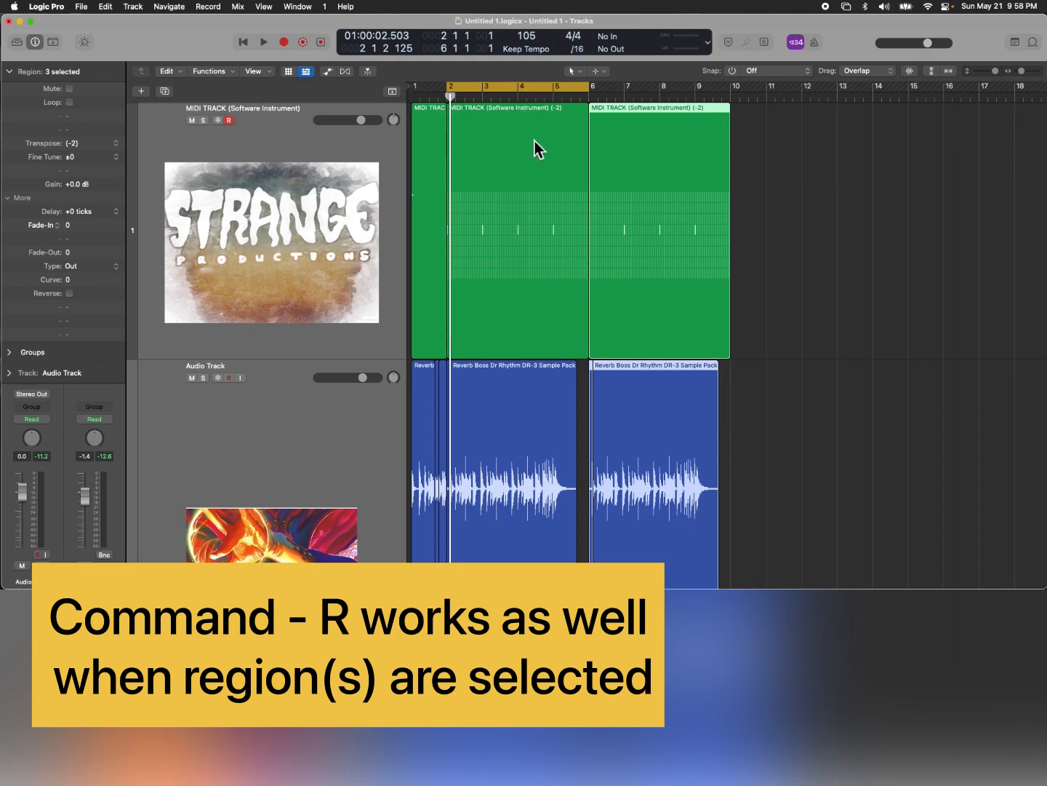
pyautogui.press('ctrl+super+r')
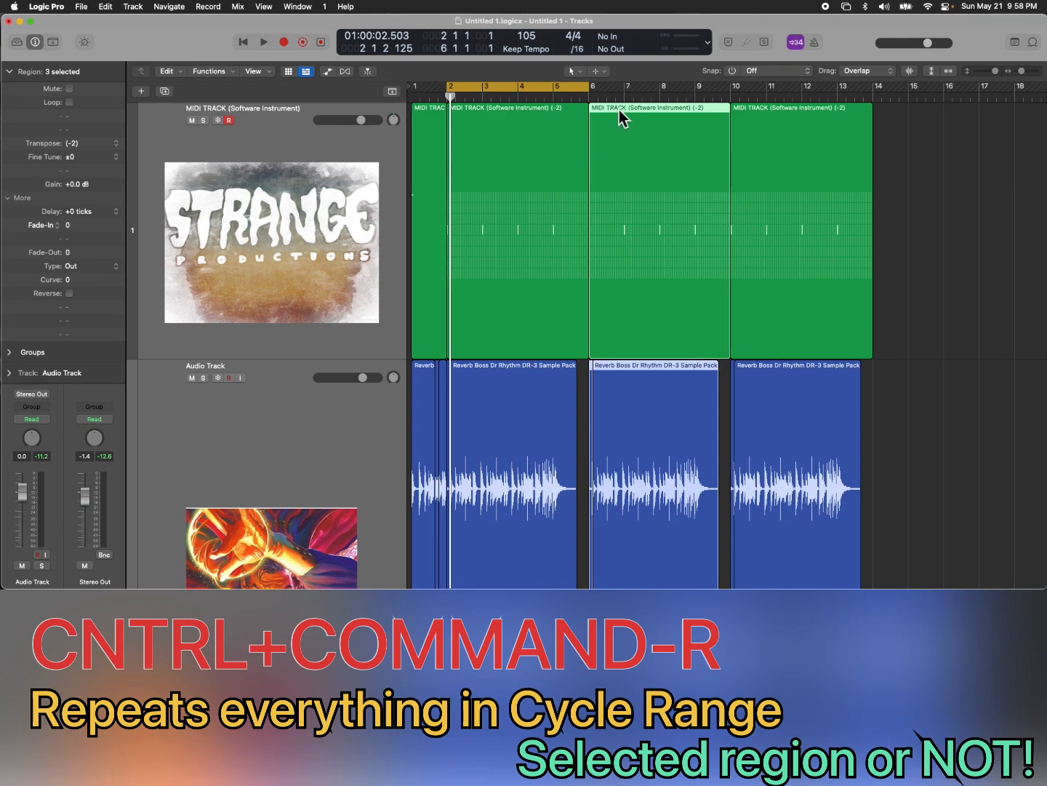
pyautogui.moveTo(619, 109); pyautogui.dragTo(756, 117)
# - Deselect all regions and repeat the section between the locators at bars 2 and 6
pyautogui.click(515, 124)
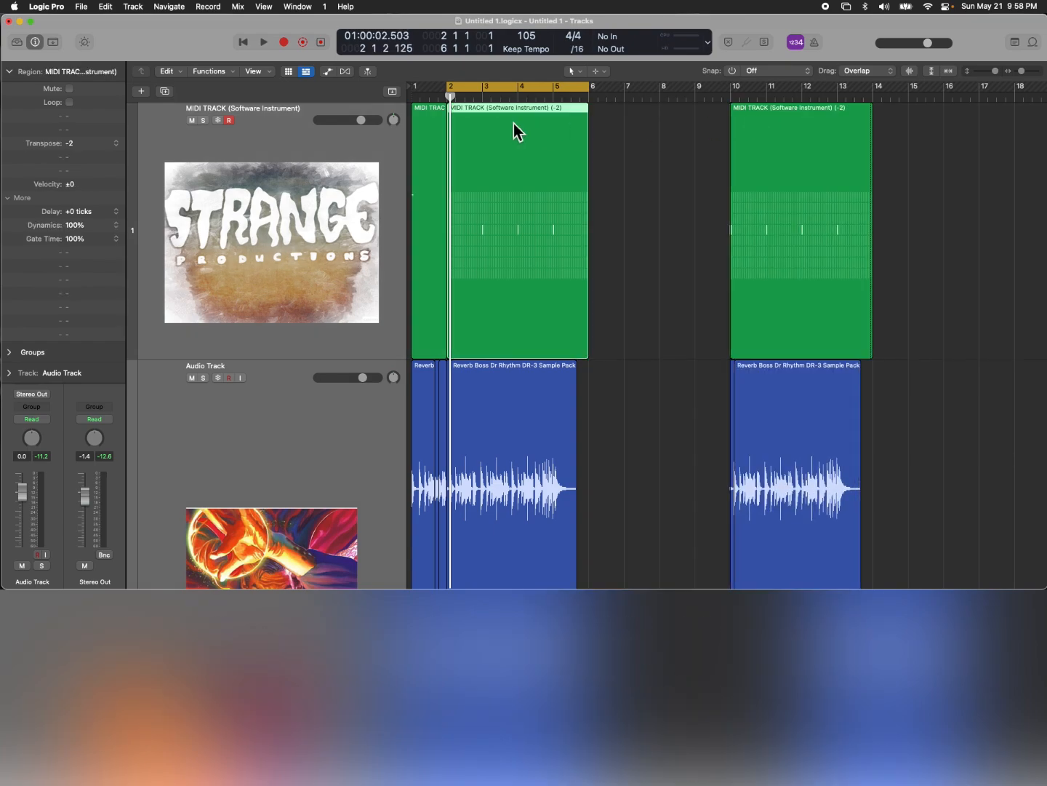
pyautogui.click(633, 153)
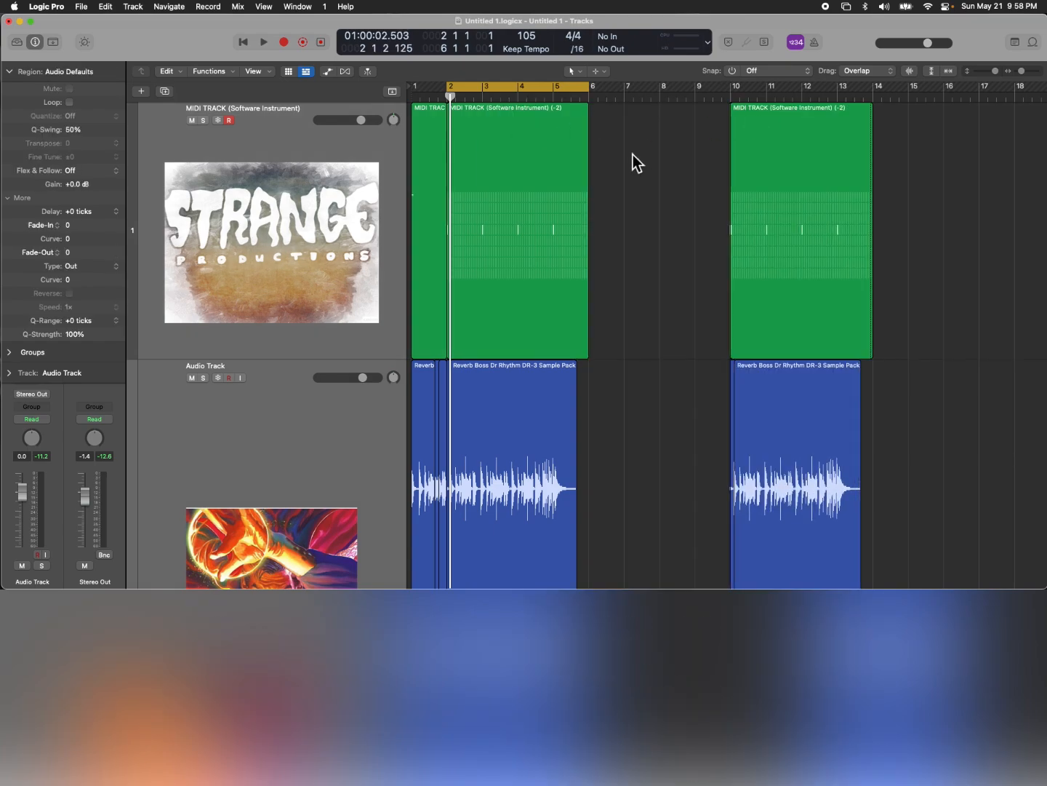
pyautogui.press('ctrl+super+r')
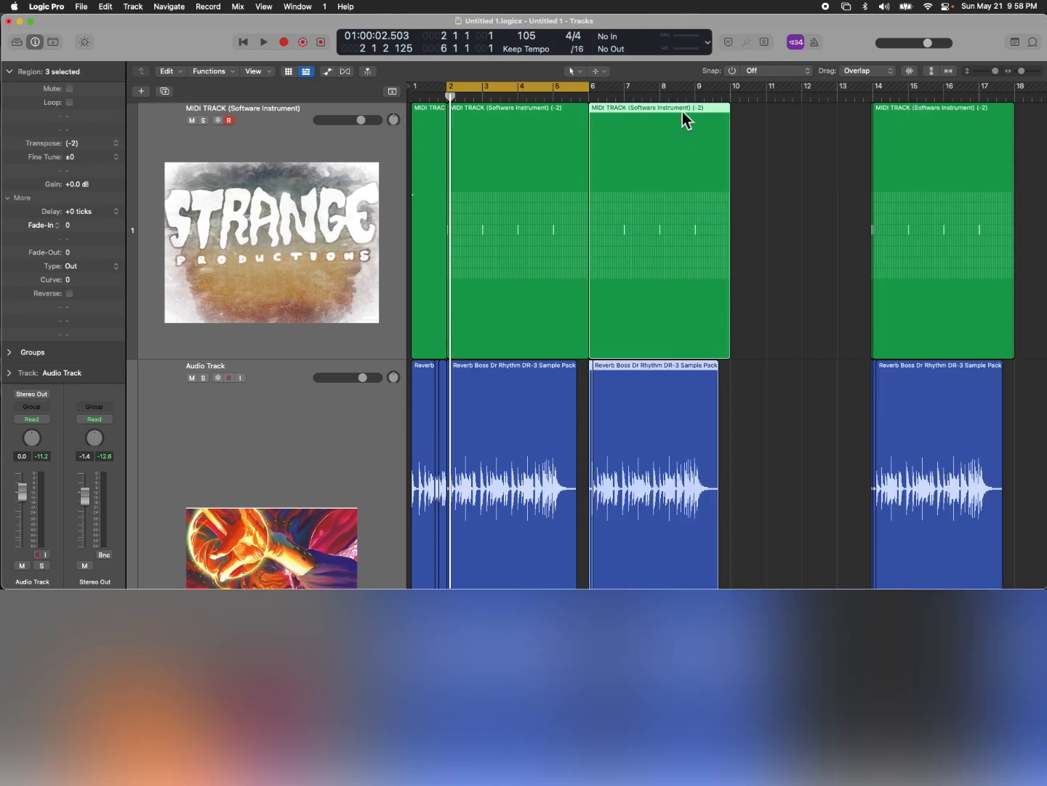
# - Select only the MIDI region at bar 6 and repeat it several times along its track
pyautogui.click(755, 148)
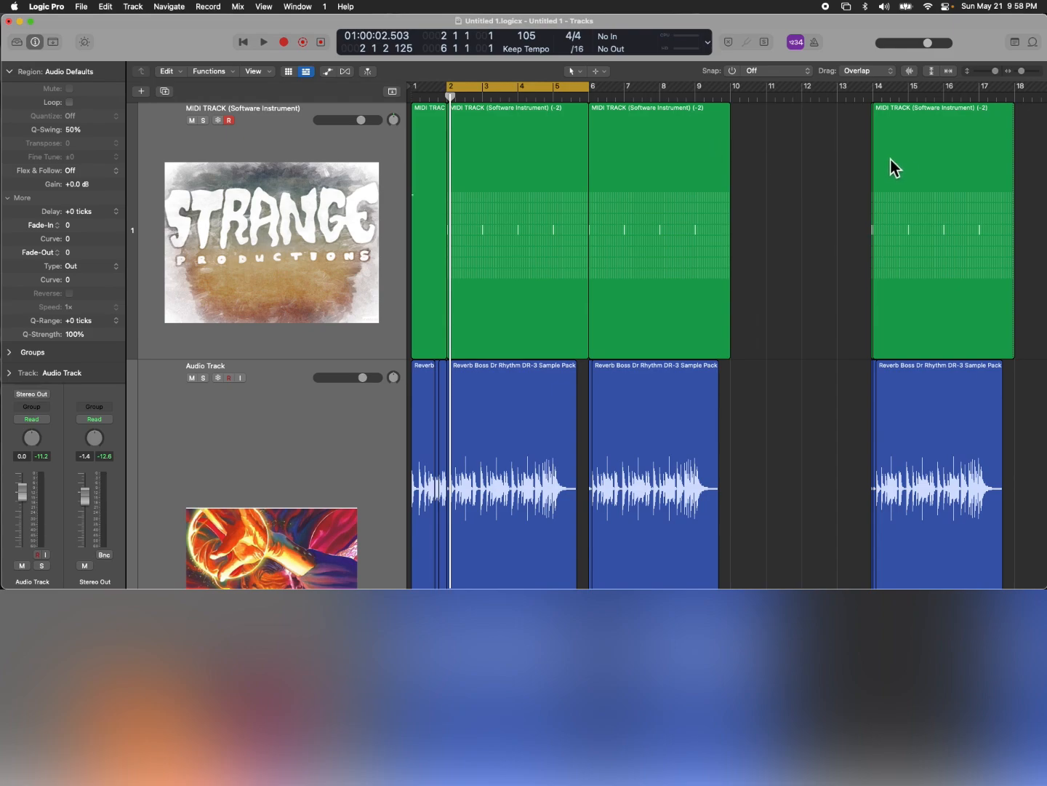
pyautogui.click(643, 175)
pyautogui.press('super+r')
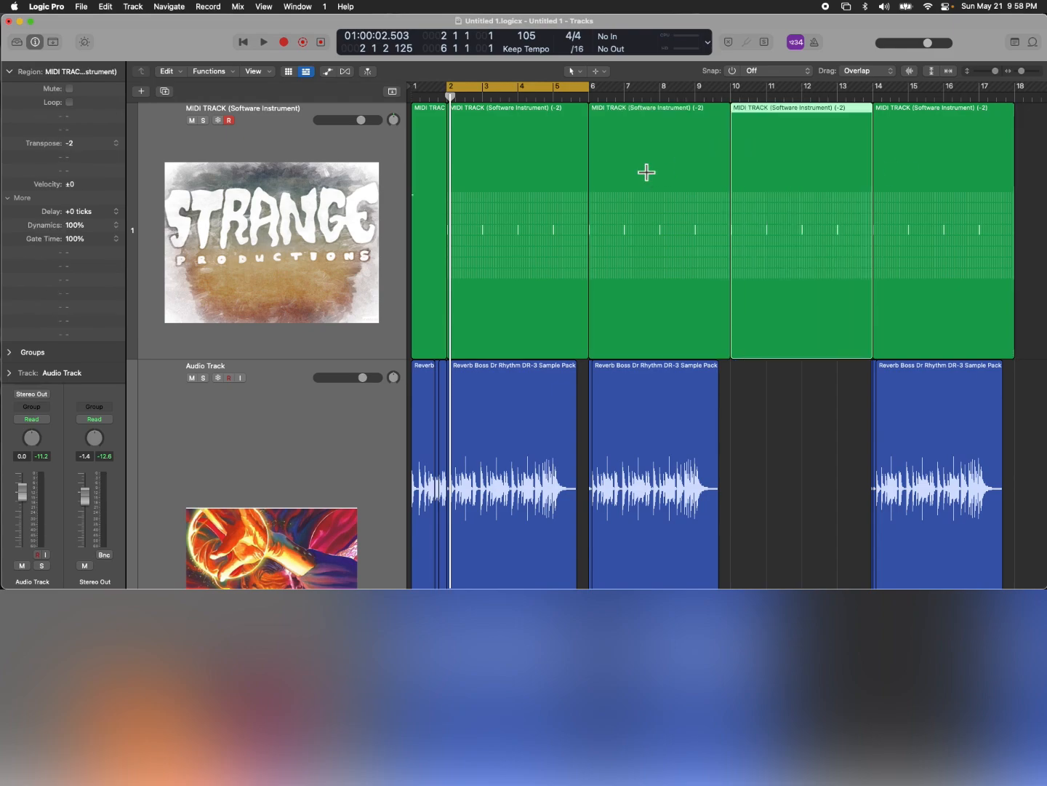
pyautogui.press('super+r')
pyautogui.press('super+r')
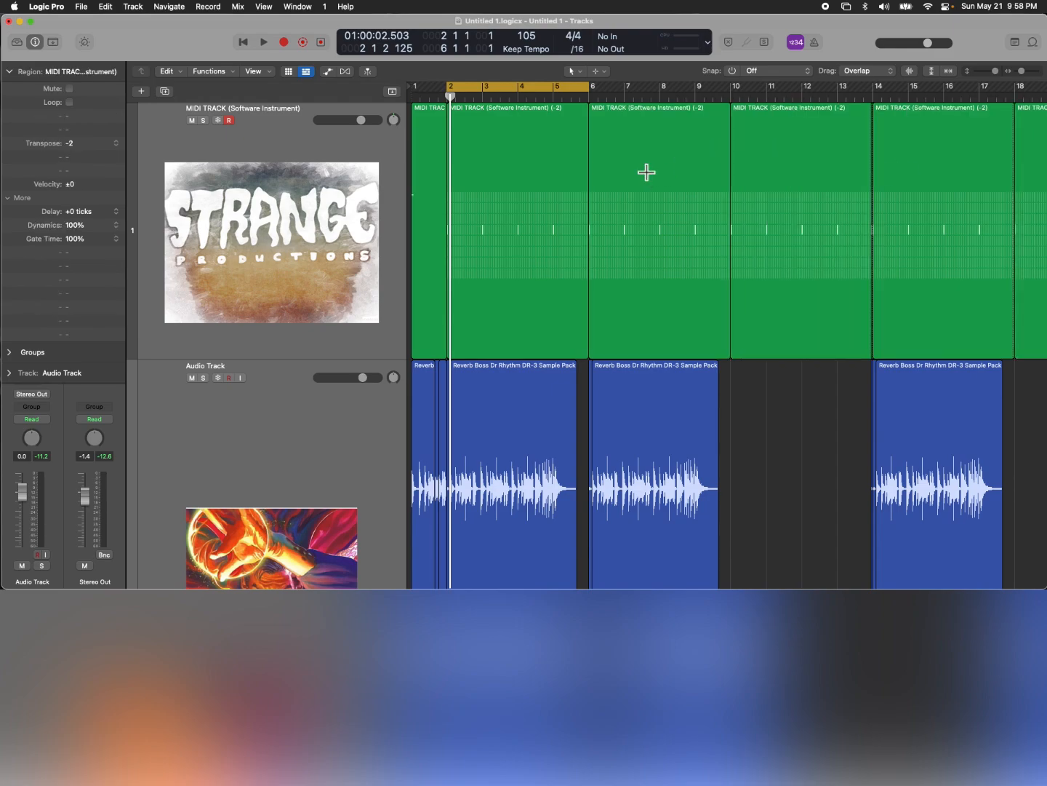
# - Open the second MIDI region's pattern in the Step Sequencer and turn on the first 12 steps of the G1 row
pyautogui.doubleClick(514, 317)
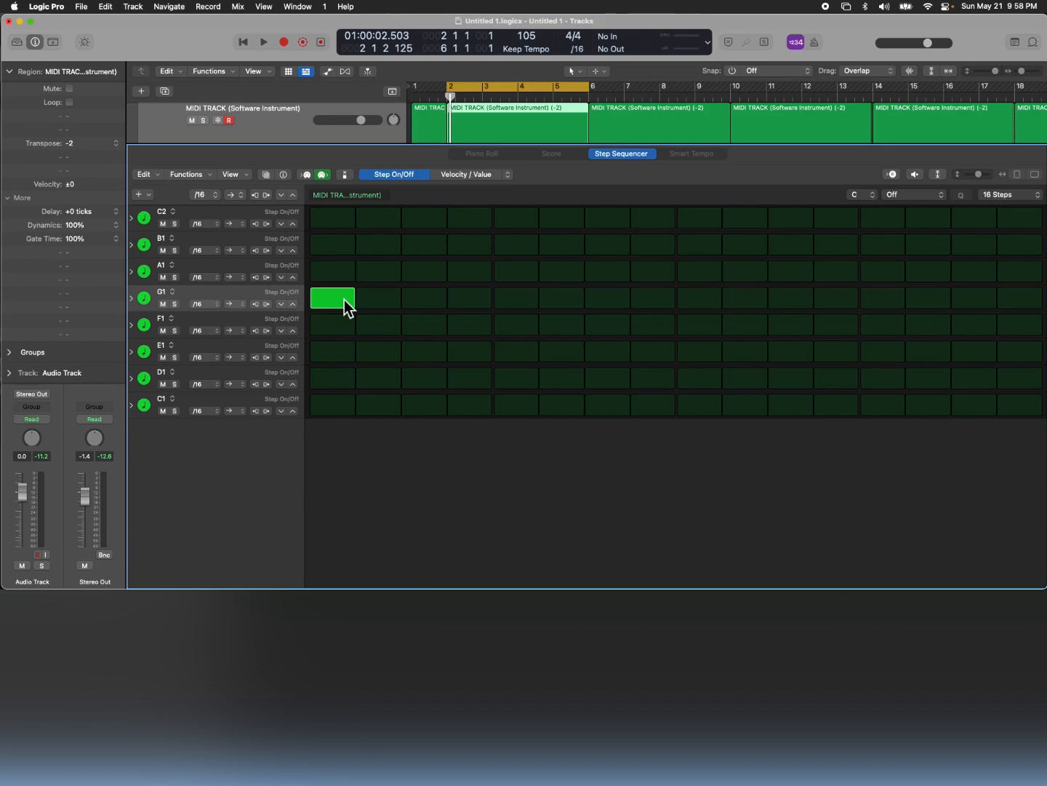
pyautogui.moveTo(344, 300); pyautogui.dragTo(836, 298)
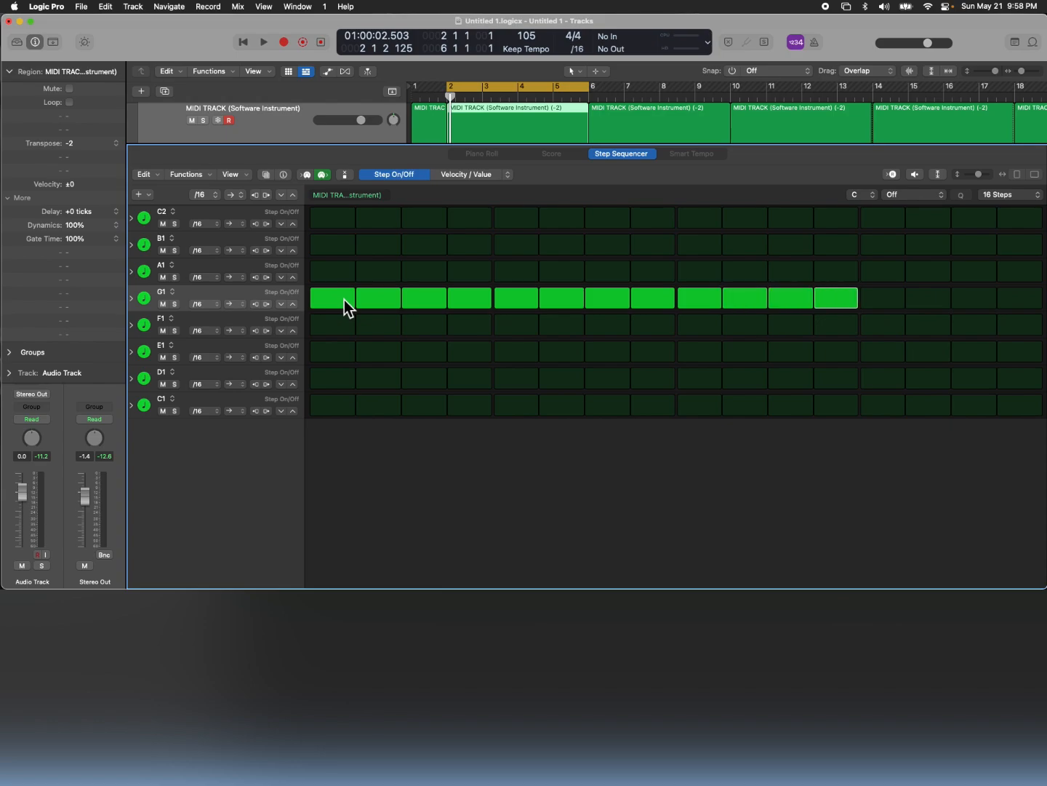
# - Open the first MIDI region in the Piano Roll and place a copy of that region at bar 2
pyautogui.click(432, 133)
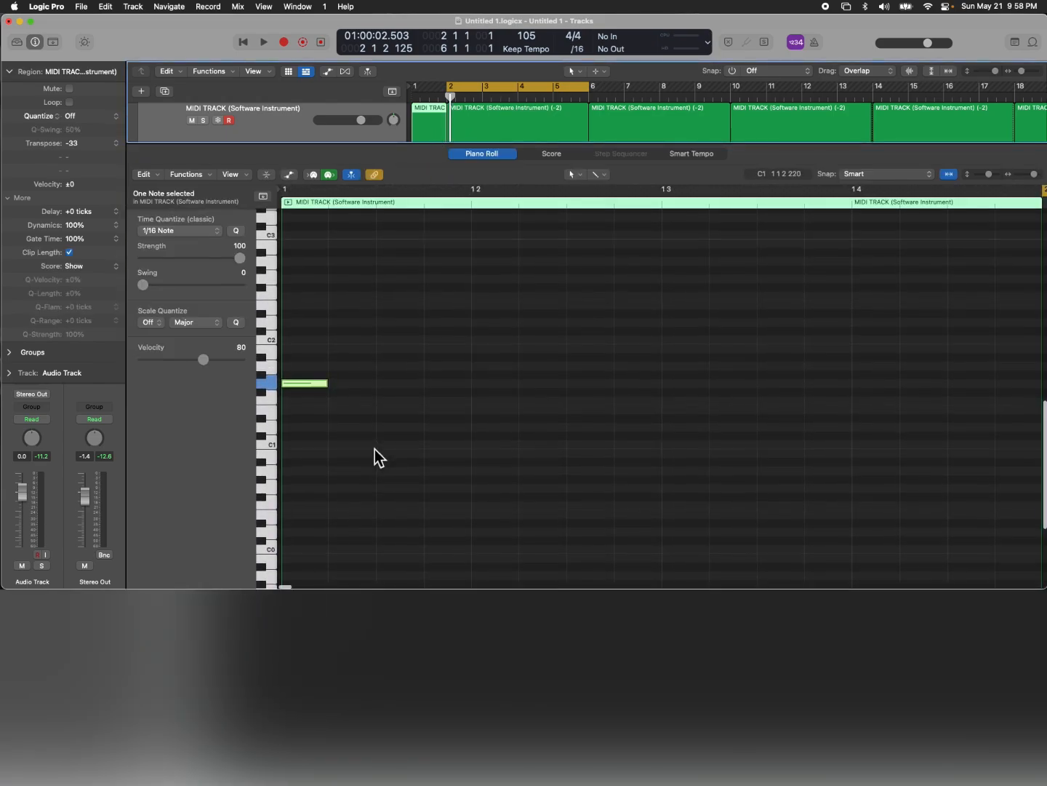
pyautogui.press('super+v')
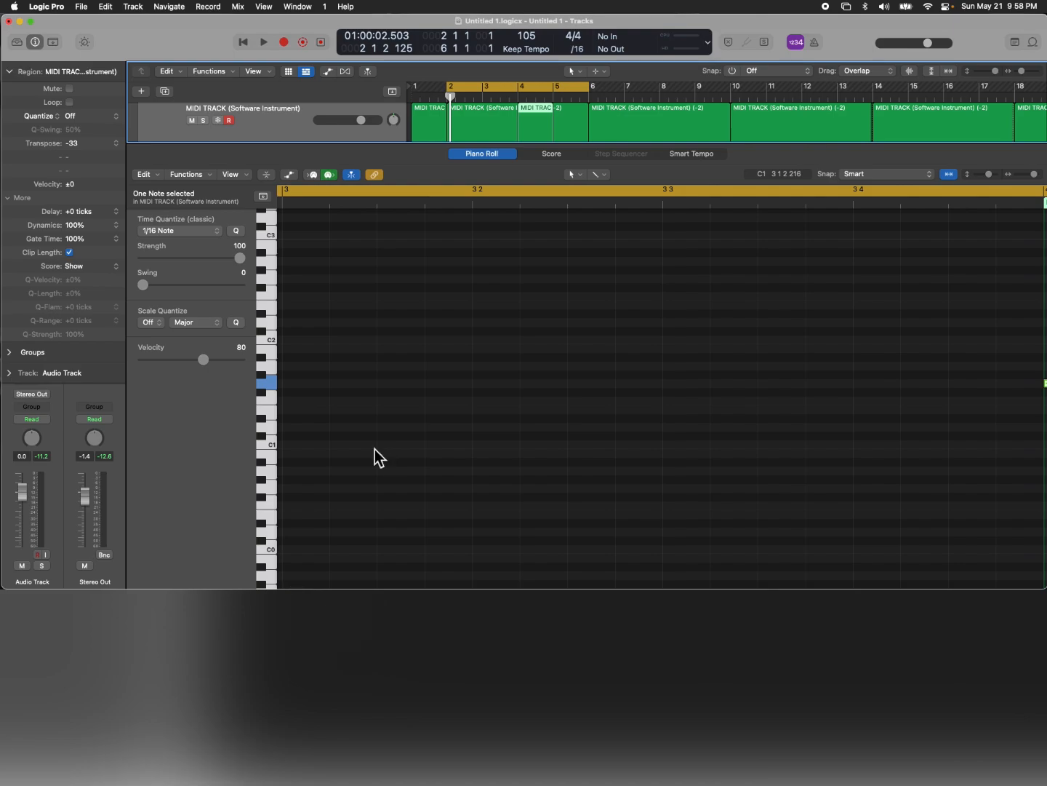
pyautogui.scroll(5, 374, 449)
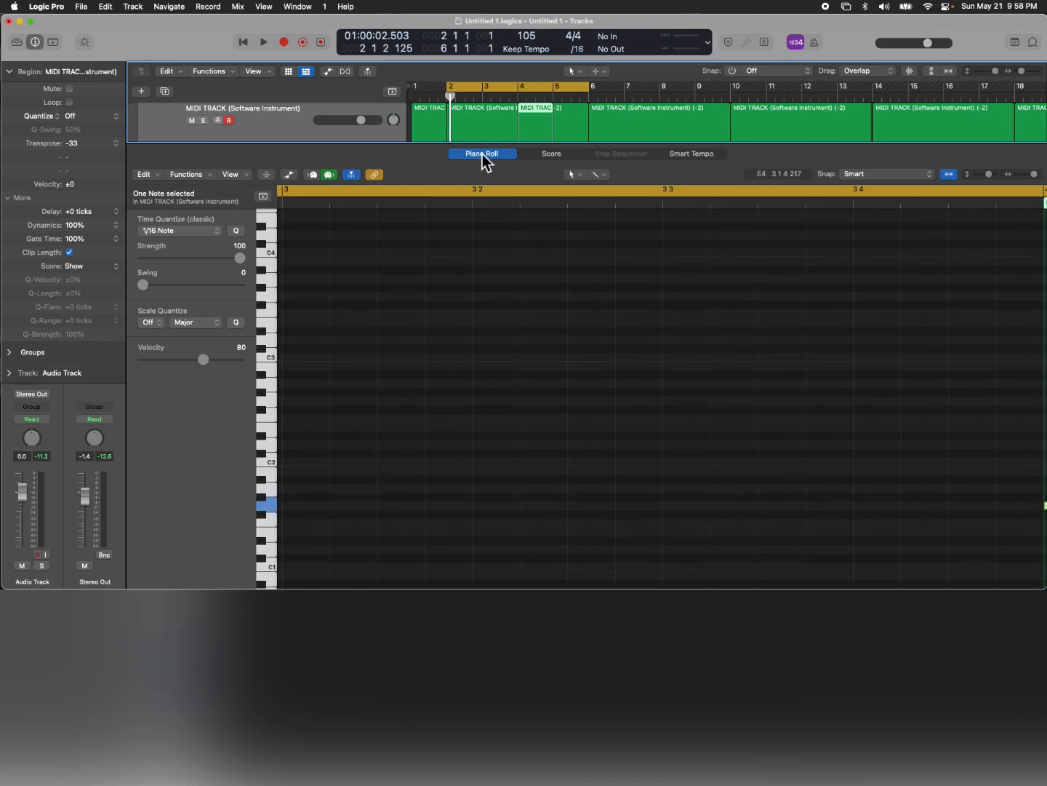
pyautogui.scroll(10, 445, 388)
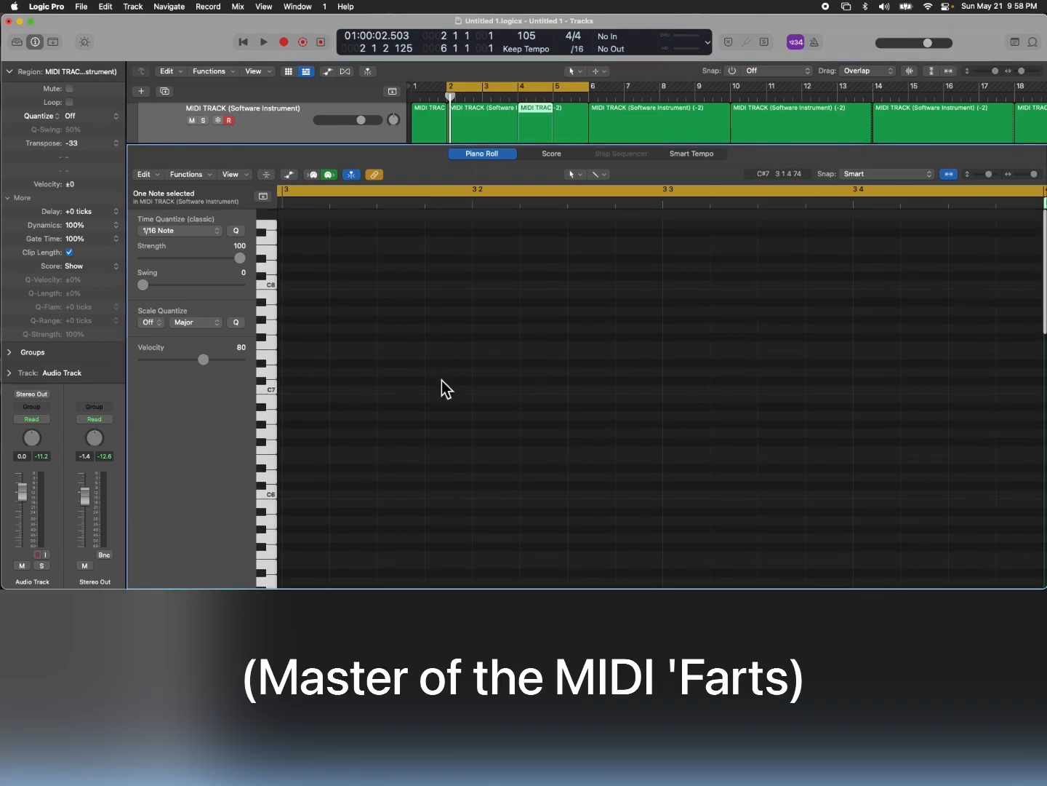
pyautogui.scroll(-15, 442, 381)
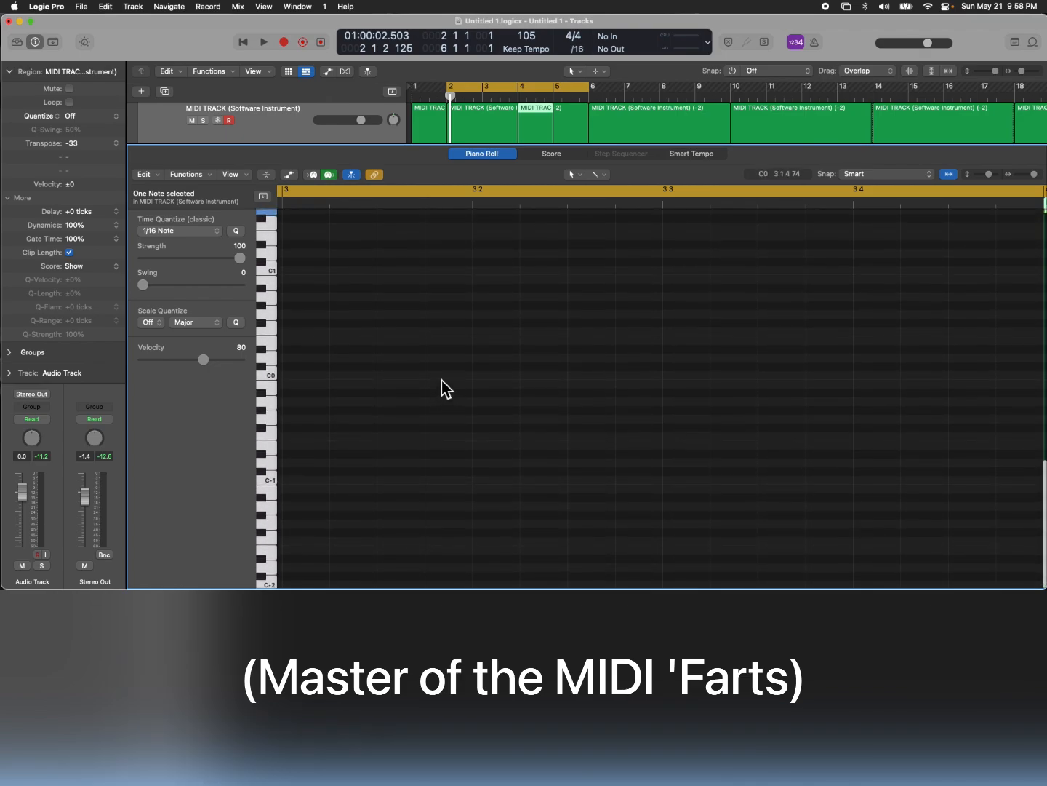
pyautogui.press('Left')
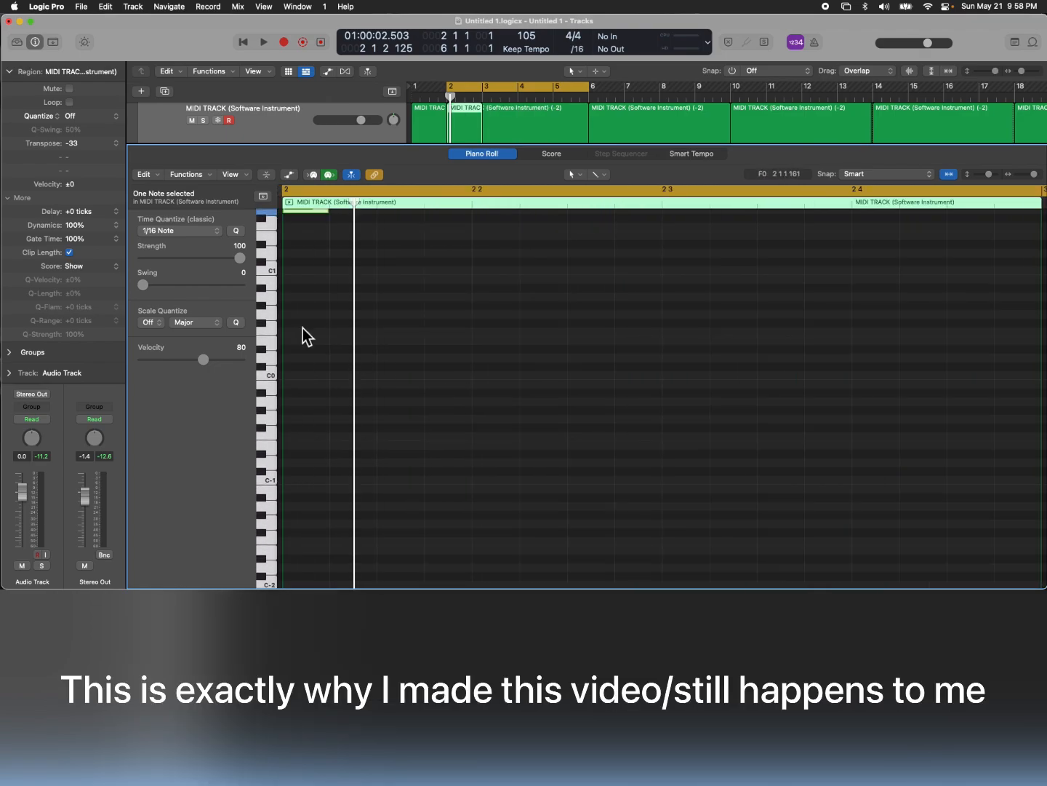
pyautogui.scroll(3, 303, 328)
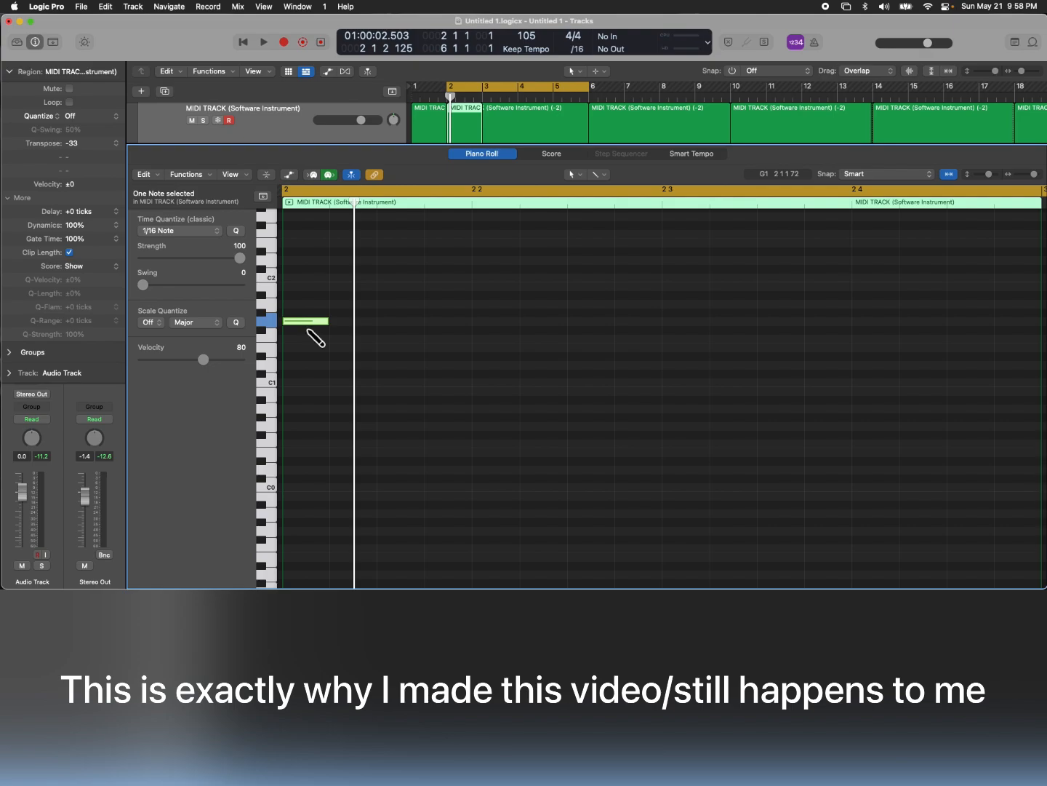
# - Repeat the single note in the copied region five times at one-beat intervals
pyautogui.press('super+r')
pyautogui.press('super+r')
pyautogui.press('super+r')
pyautogui.press('super+Left')
pyautogui.press('super+r')
pyautogui.press('super+r')
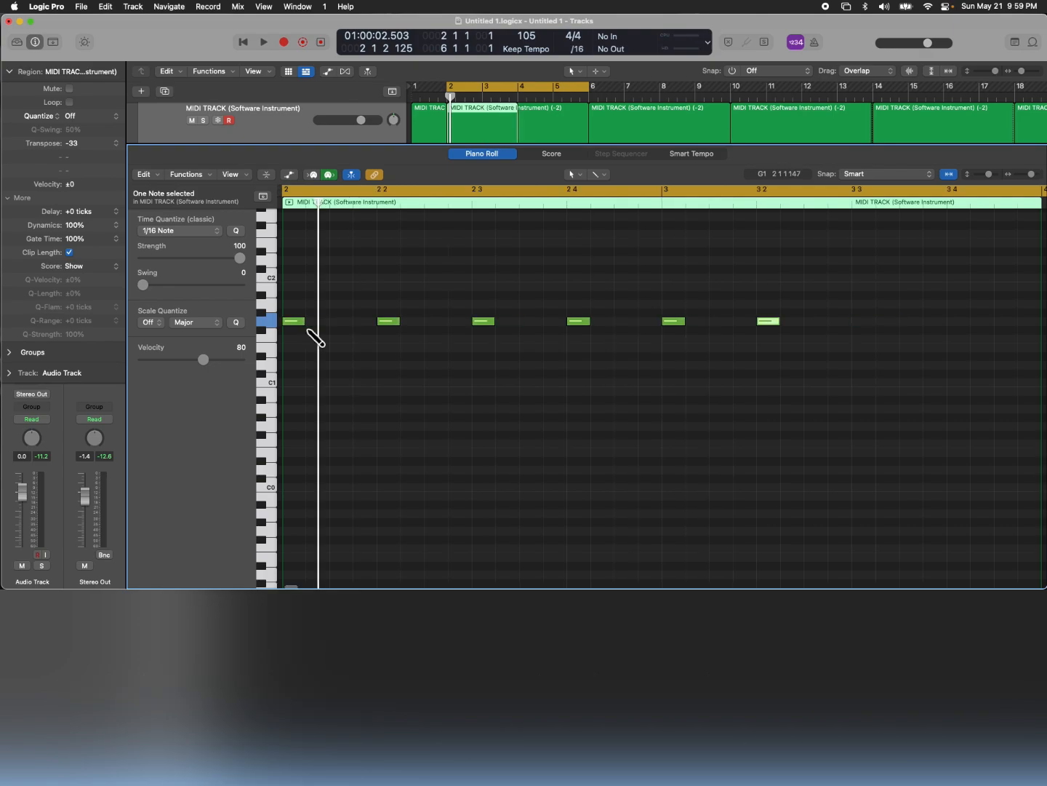
pyautogui.press('super+Left')
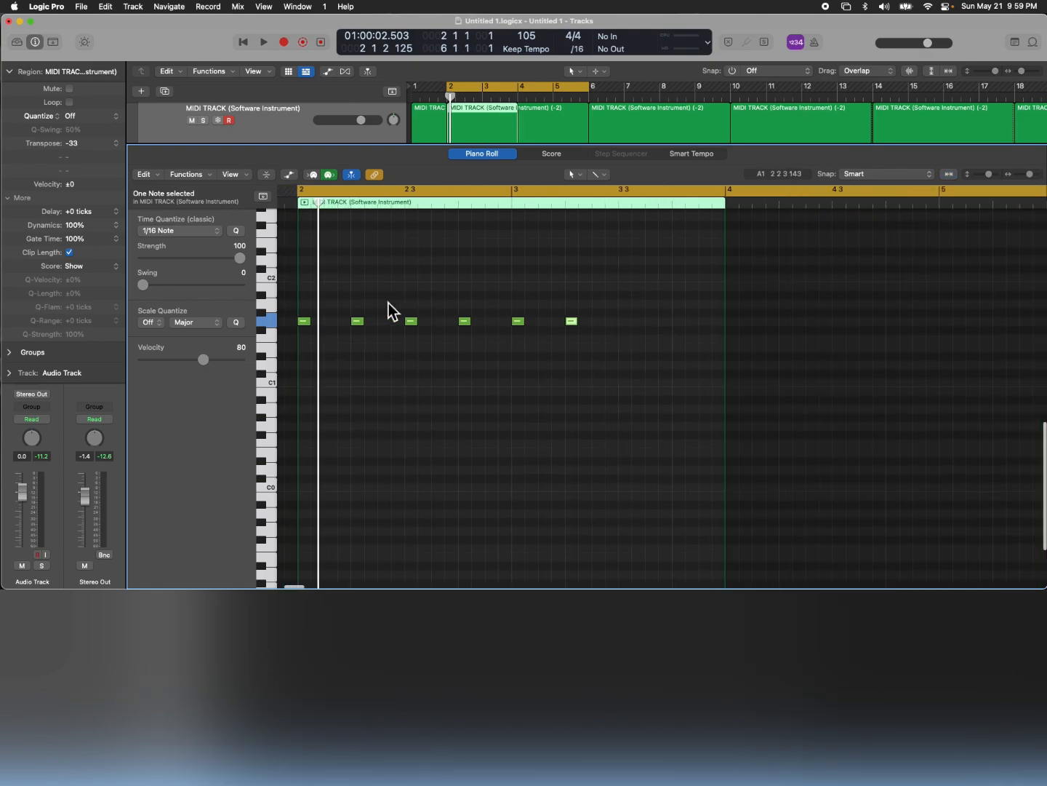
pyautogui.press('super+Left')
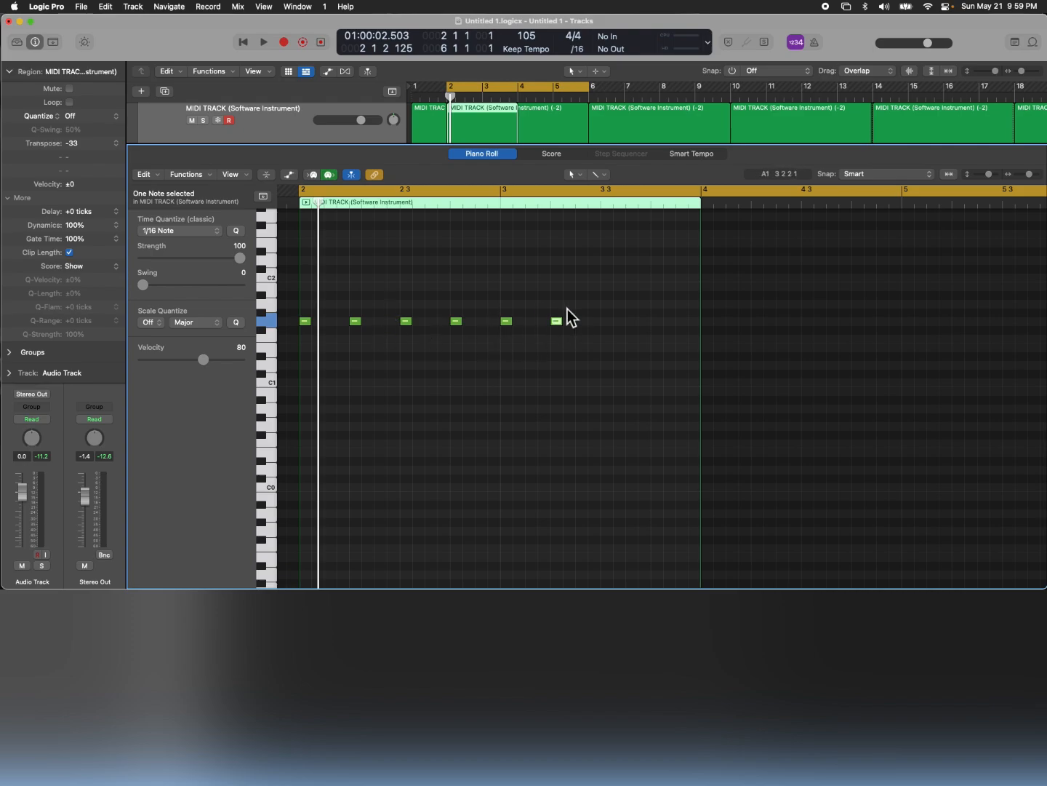
# - Move the sixth note later and repeat it, then move the resulting seventh note later and repeat that one
pyautogui.moveTo(558, 324); pyautogui.dragTo(574, 326)
pyautogui.press('super+r')
pyautogui.moveTo(623, 322); pyautogui.dragTo(642, 326)
pyautogui.press('super+r')
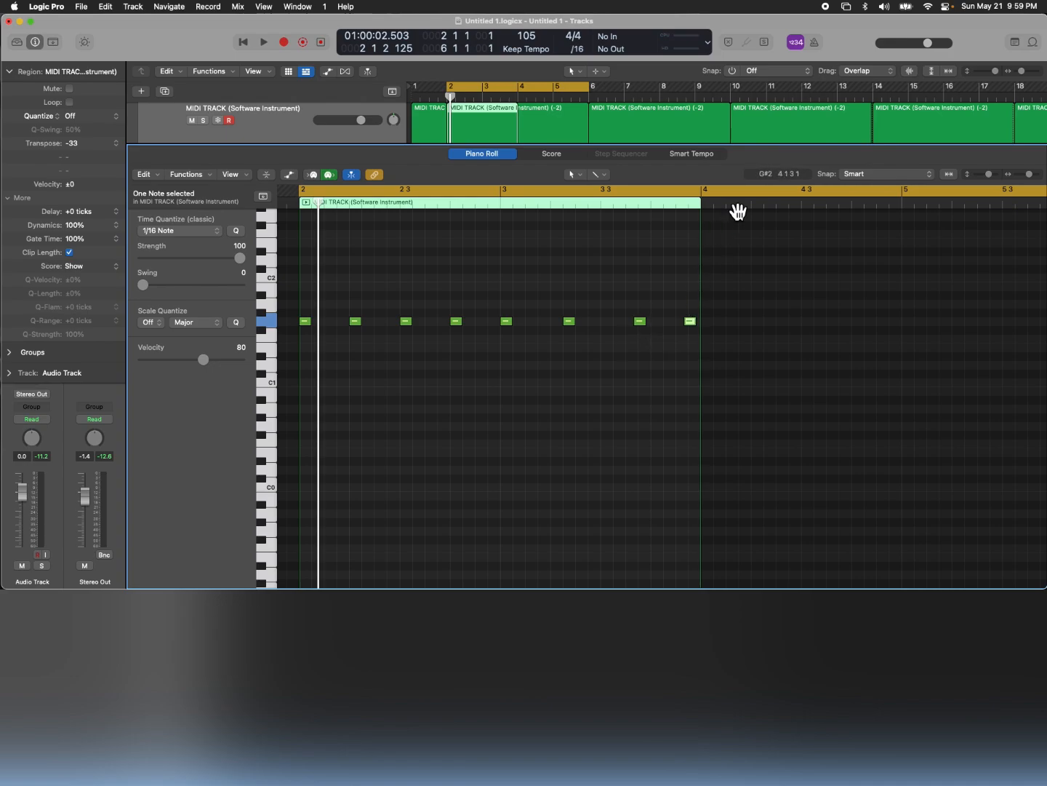
# - Check the Tracks area's snap options, then move the eighth note slightly earlier and the seventh slightly later
pyautogui.click(808, 73)
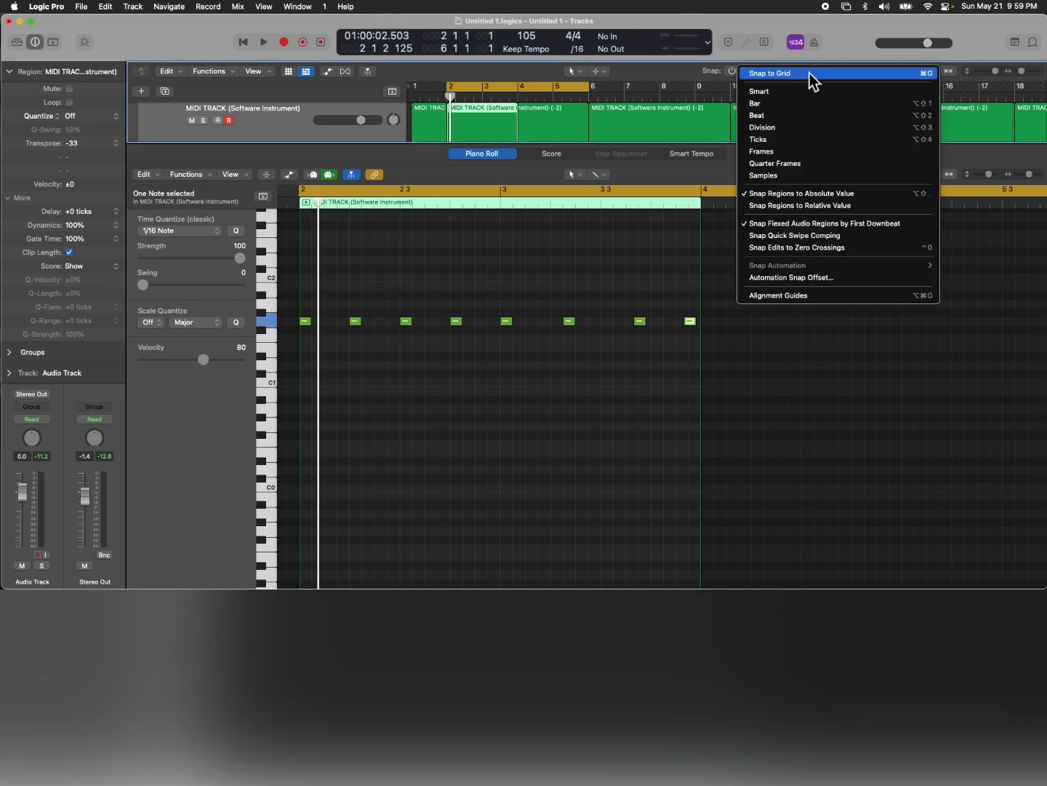
pyautogui.click(683, 281)
pyautogui.moveTo(693, 325); pyautogui.dragTo(647, 324)
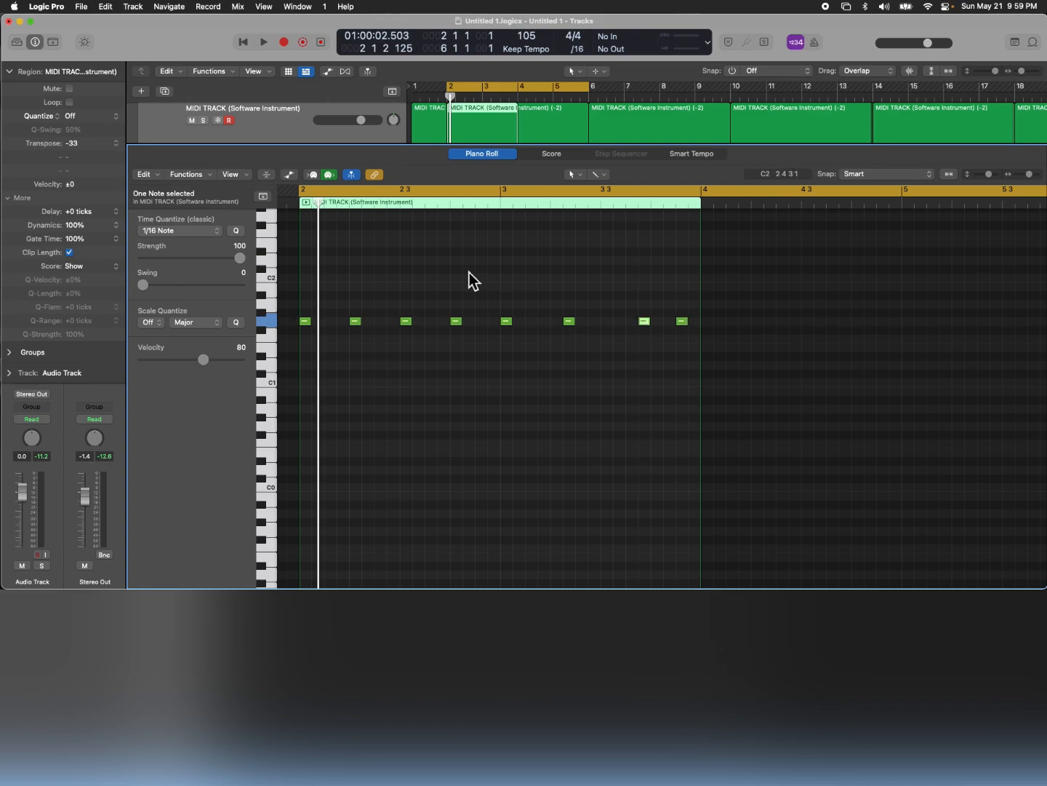
# - Select all eight notes and repeat them once so the pattern fills the region up to bar 6
pyautogui.press('super+Left')
pyautogui.press('super+Right')
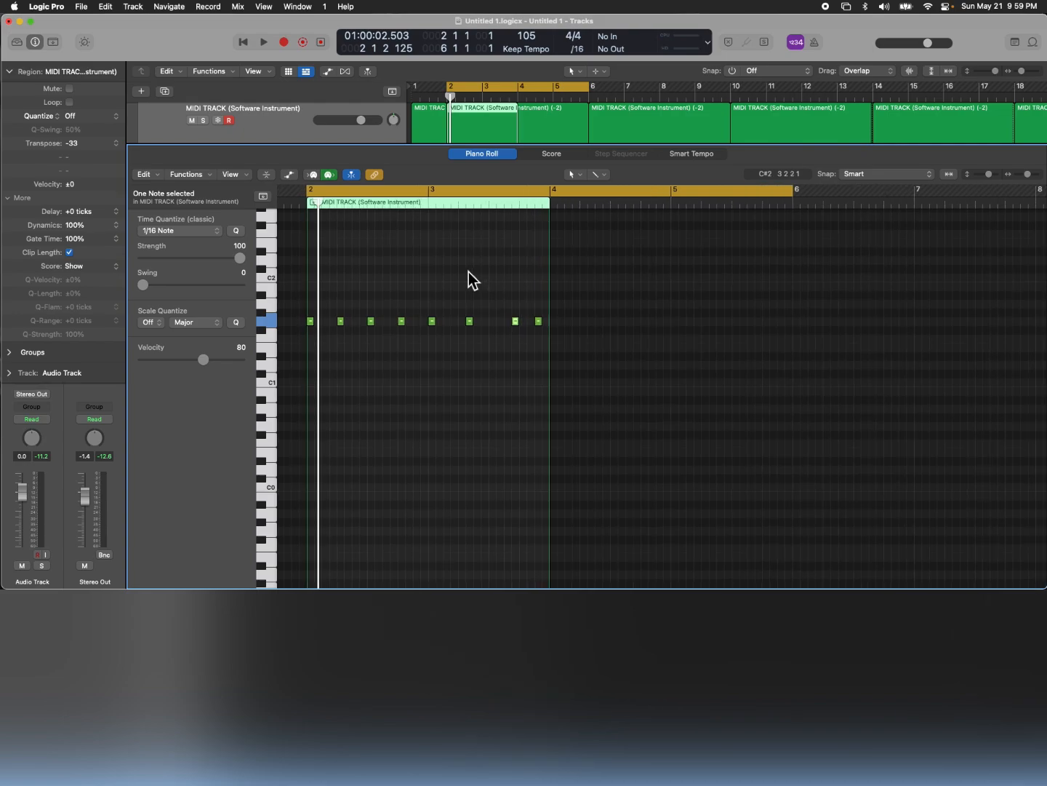
pyautogui.moveTo(588, 295); pyautogui.dragTo(285, 344)
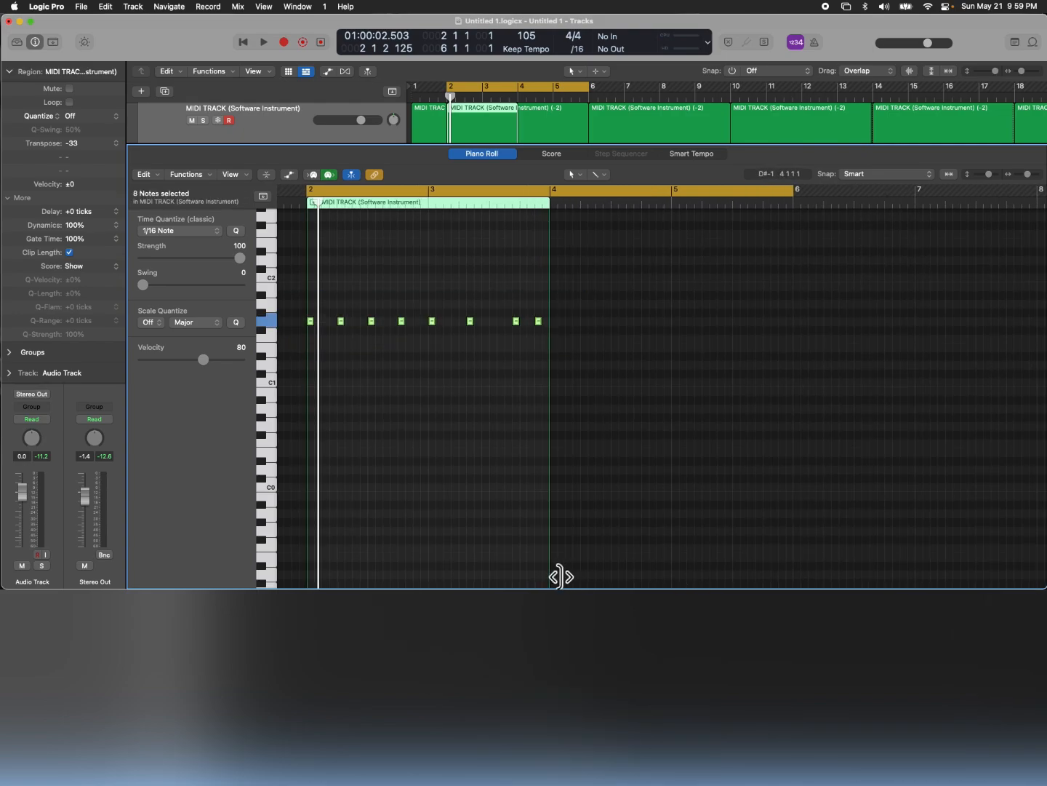
pyautogui.moveTo(560, 574); pyautogui.dragTo(808, 536)
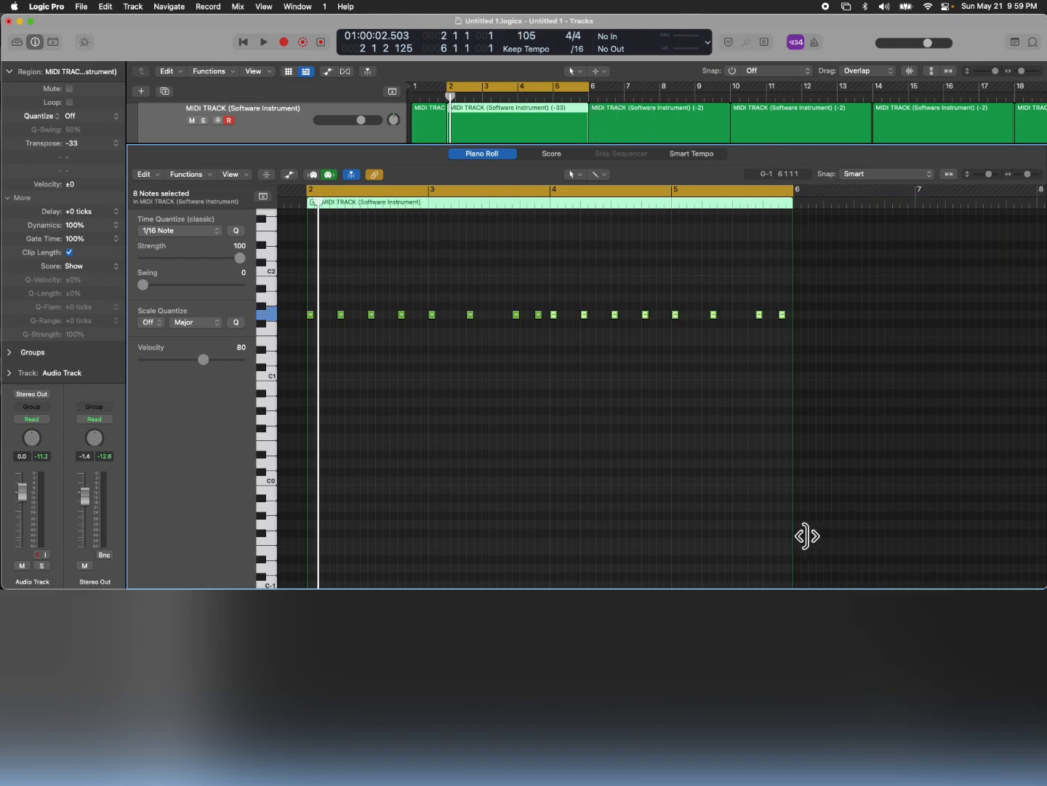
# - Repeat the selected eight-note pattern up to bar 14 and undo those extra repeats
pyautogui.press('super+r')
pyautogui.press('super+r')
pyautogui.press('super+r')
pyautogui.press('super+r')
pyautogui.press('super+r')
pyautogui.press('super+r')
pyautogui.press('super+r')
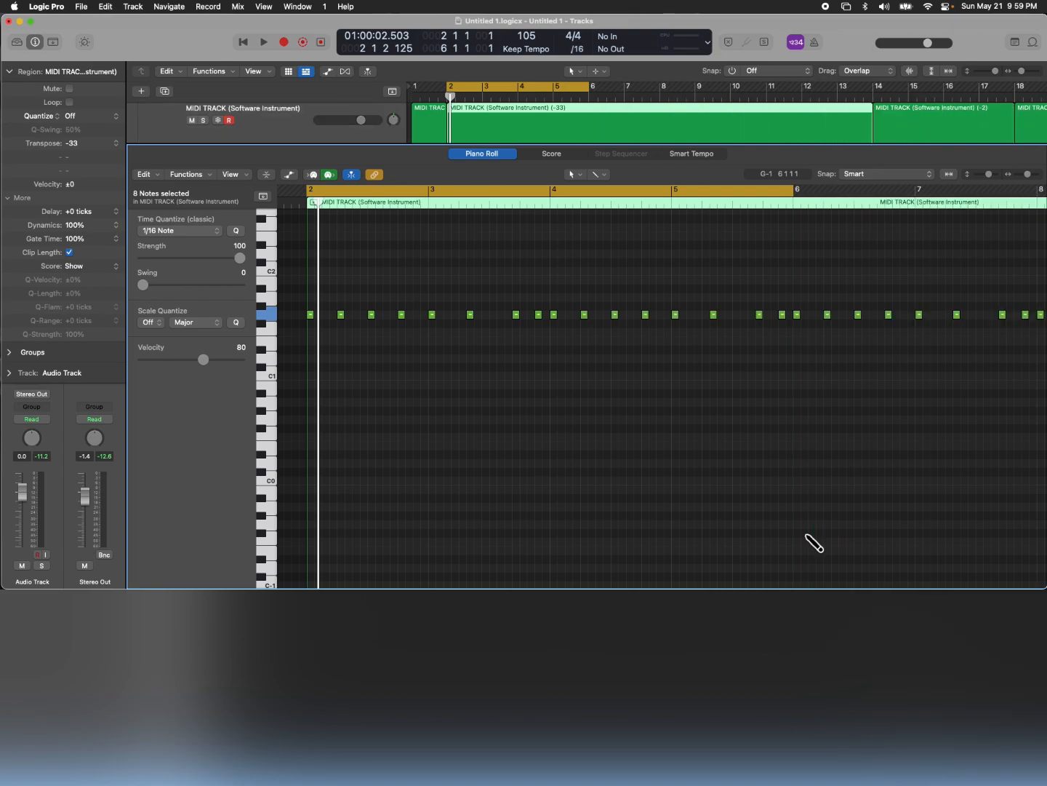
pyautogui.press('super+z')
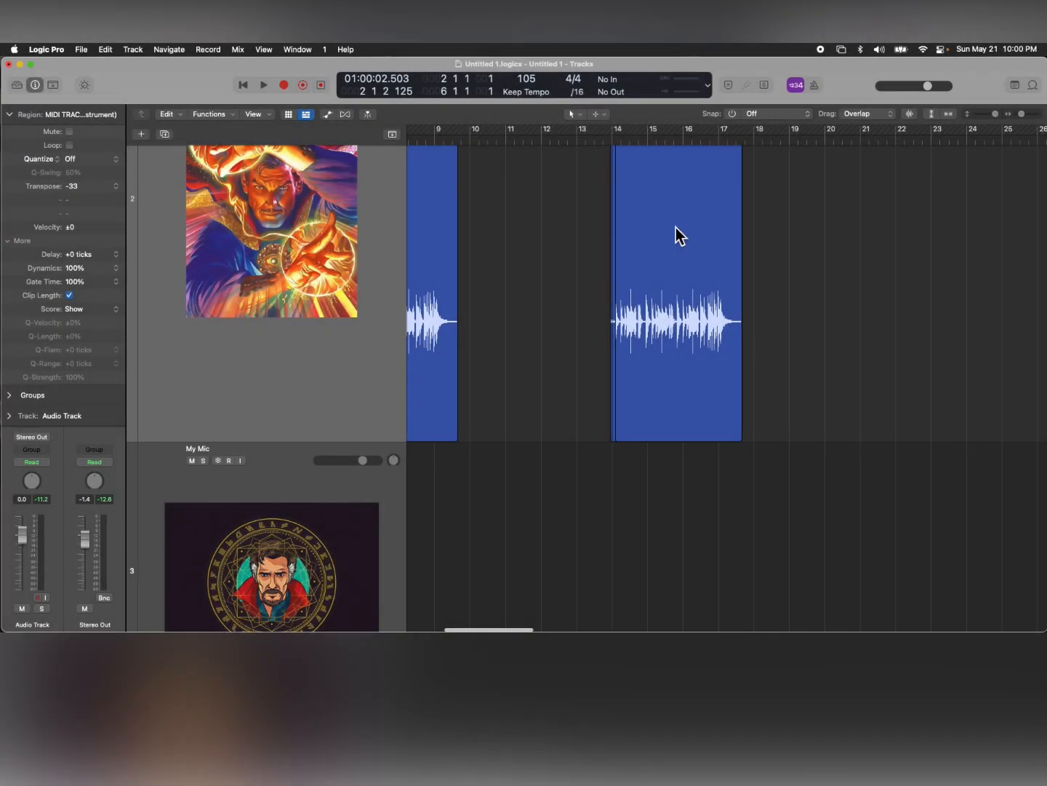
# - Select the long drum loop region starting at about bar 14 and repeat it once directly after itself
pyautogui.click(676, 227)
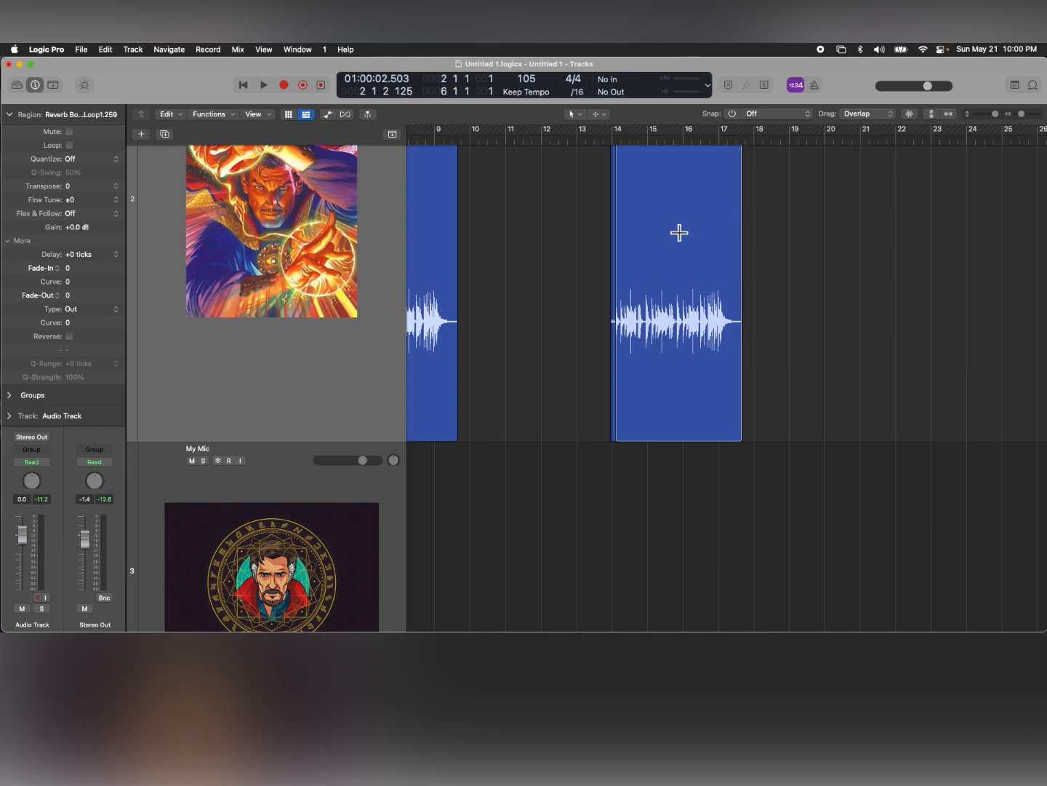
pyautogui.press('super+r')
pyautogui.scroll(5, 678, 233)
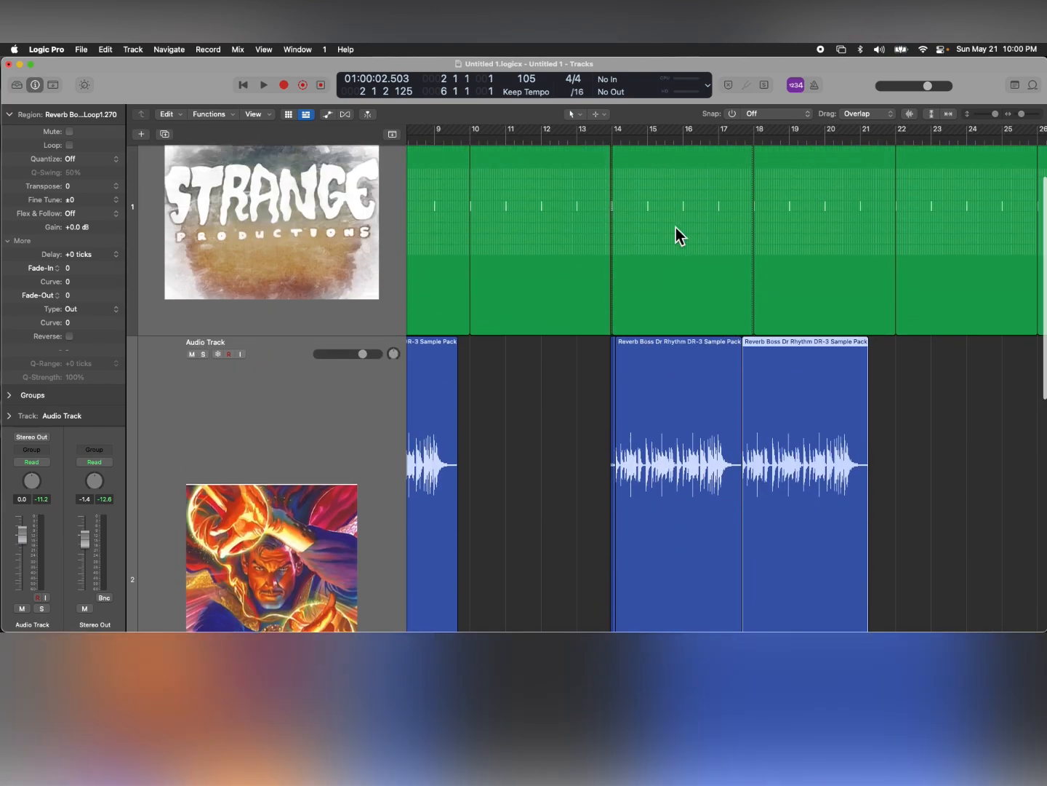
pyautogui.scroll(1, 675, 232)
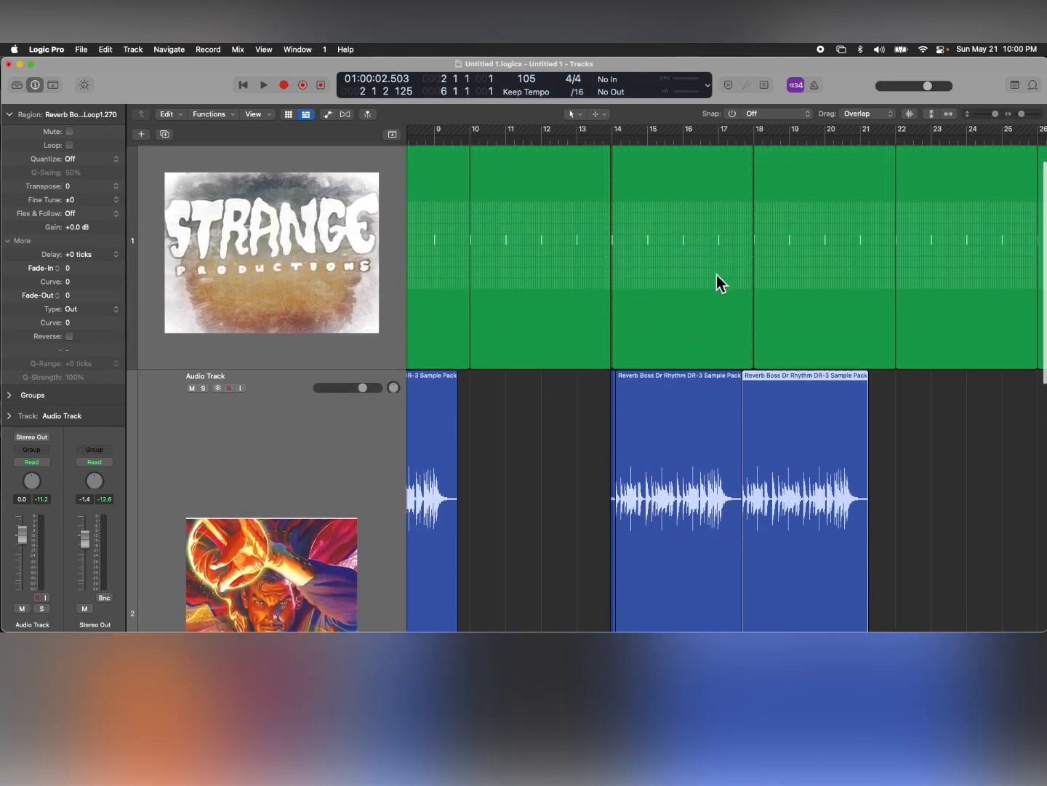
pyautogui.hscroll(-7, 624, 320)
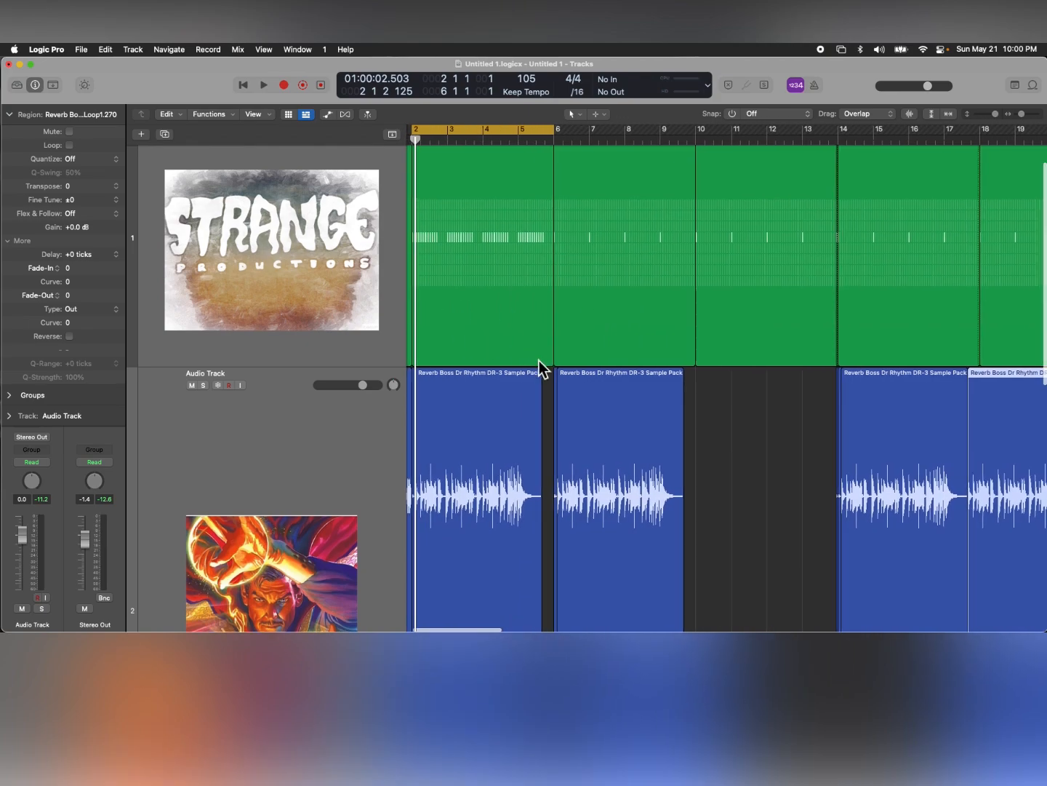
pyautogui.scroll(-4, 539, 361)
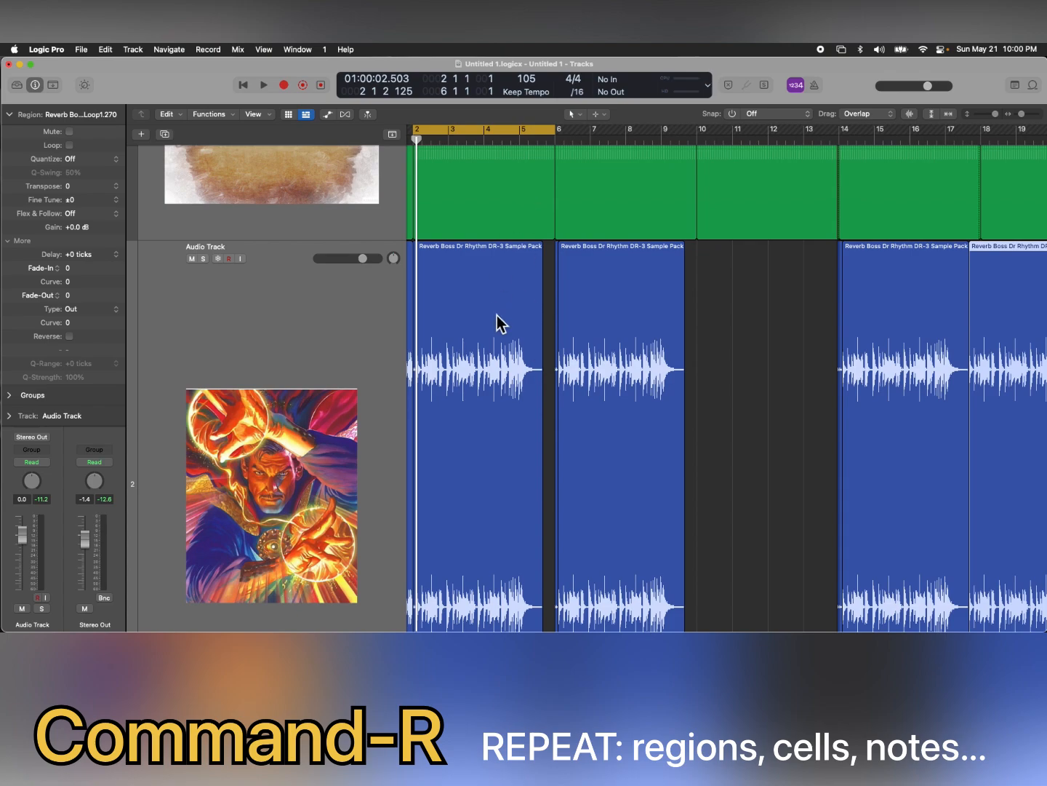
pyautogui.press('ctrl+super+r')
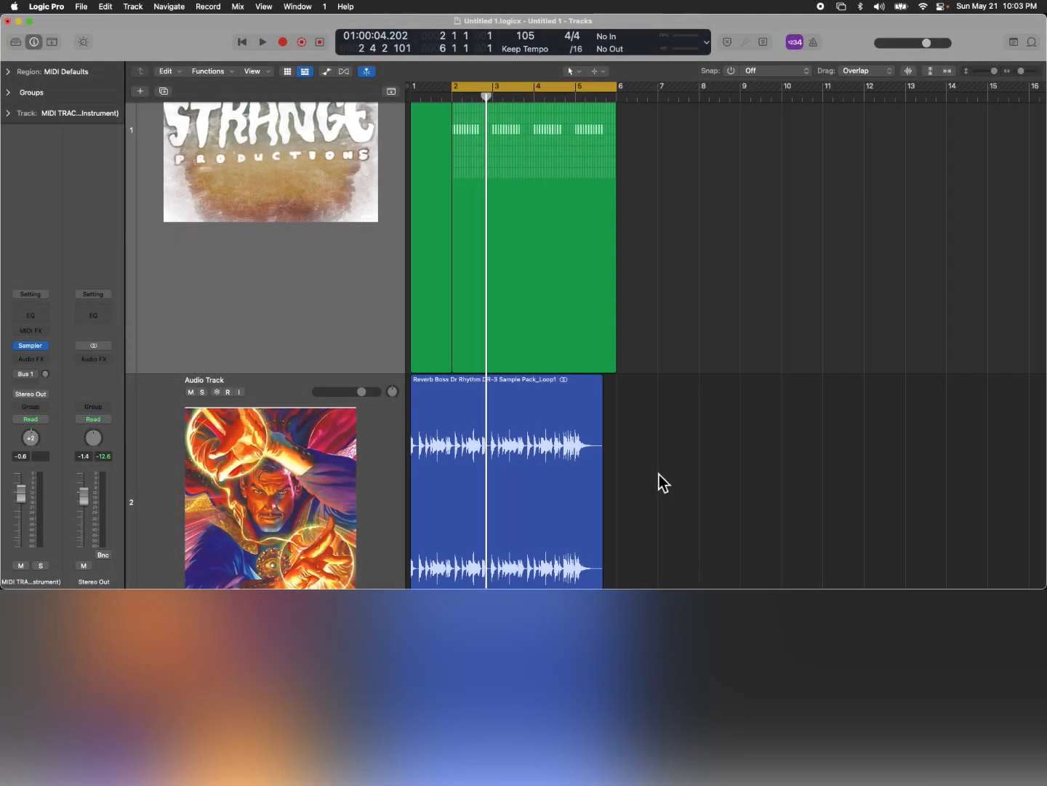
# - Select the MIDI region starting at bar 2 and play it from its beginning with Play Selected Region, stopping after a moment
pyautogui.scroll(-3, 659, 473)
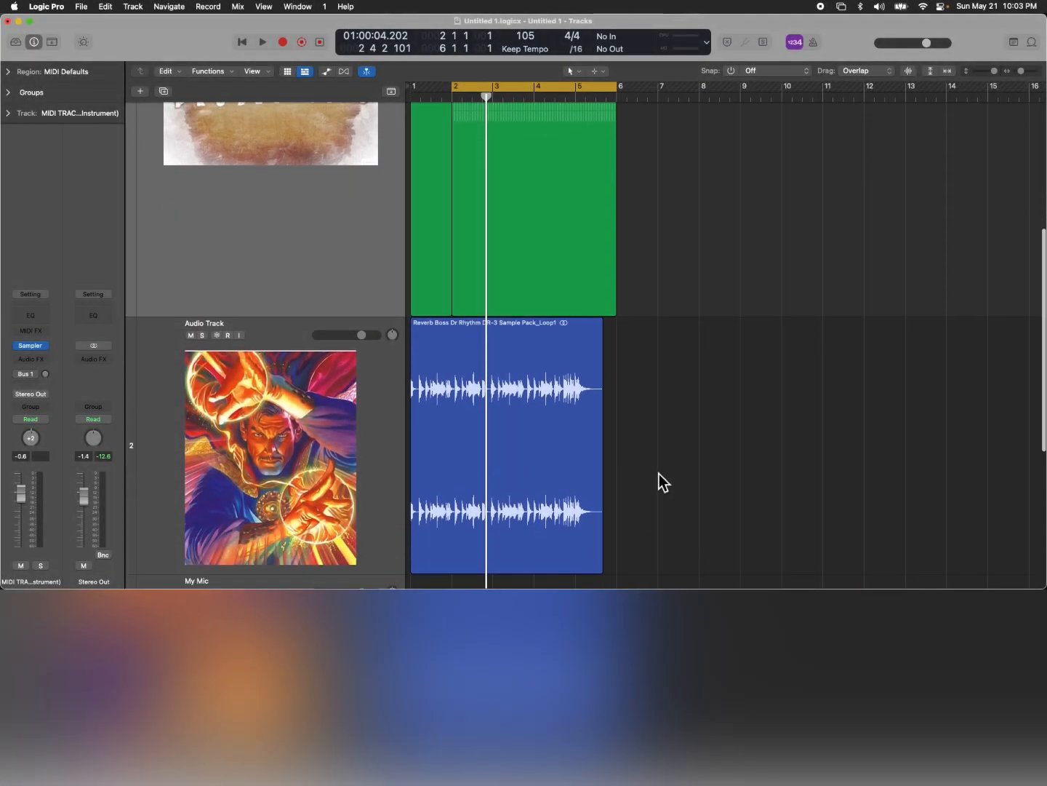
pyautogui.scroll(5, 659, 474)
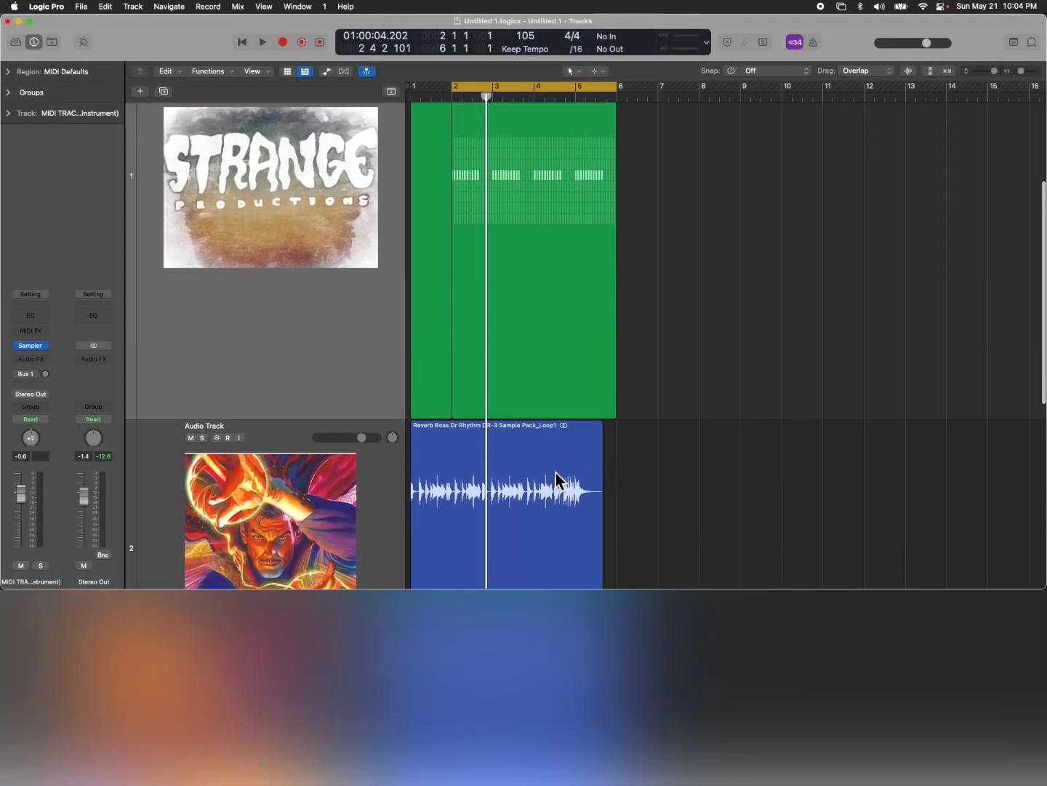
pyautogui.click(563, 328)
pyautogui.press('z')
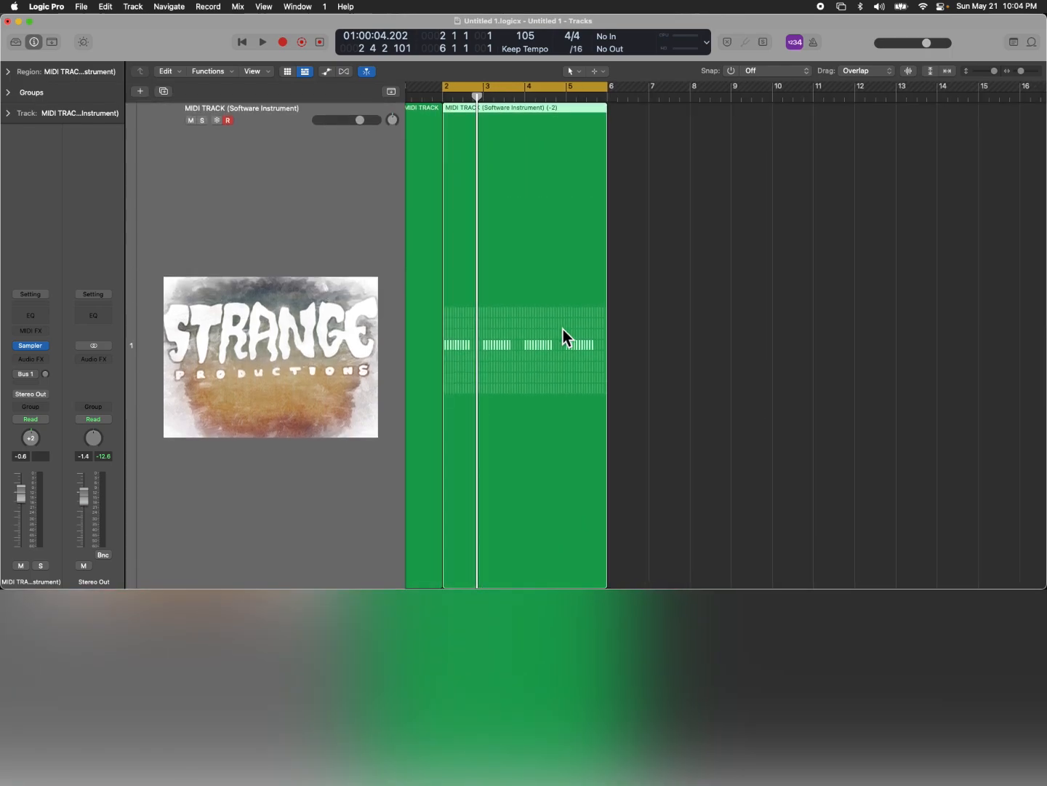
pyautogui.hotkey('shift', 'space')
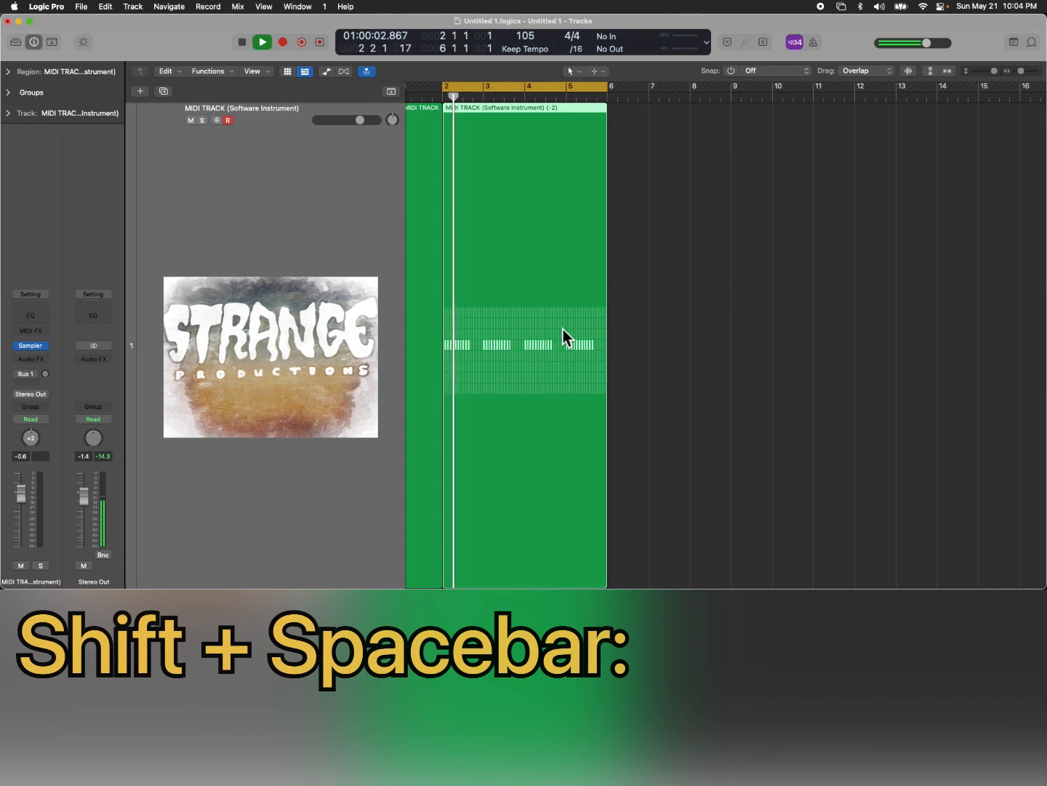
pyautogui.press('space')
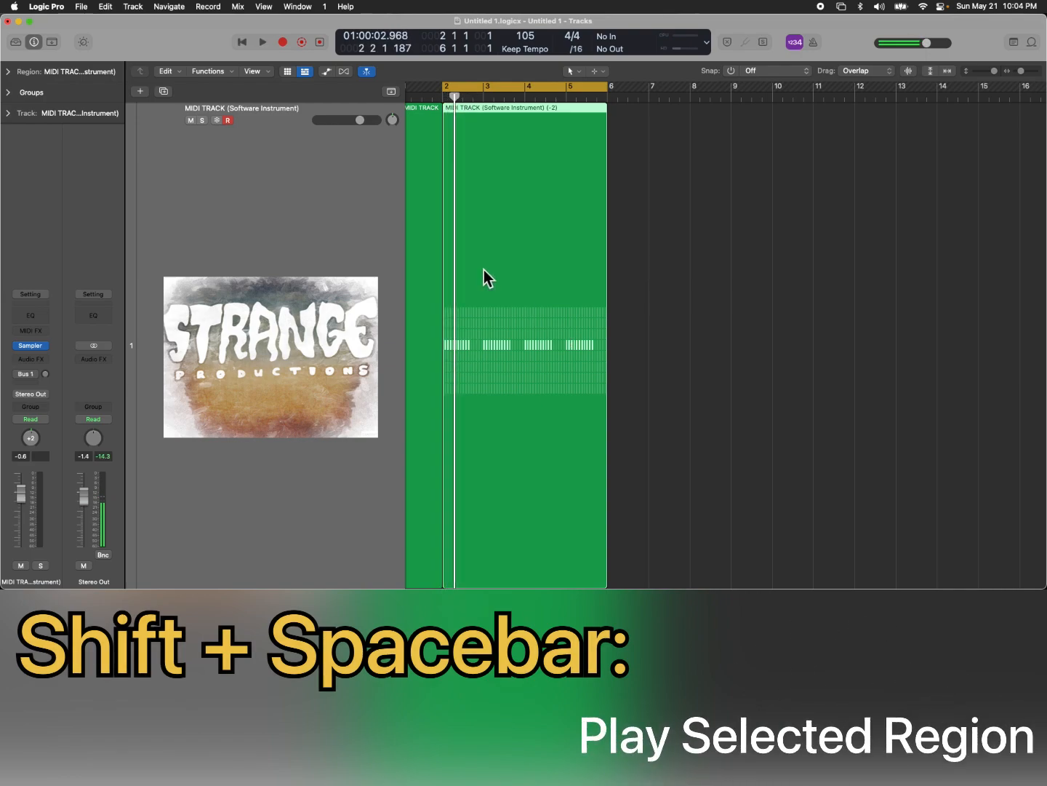
# - Play the one-bar MIDI region at bar 1 from its start, and do the same for the region starting at bar 2
pyautogui.keyDown('shift'); pyautogui.click(432, 234); pyautogui.keyUp('shift')
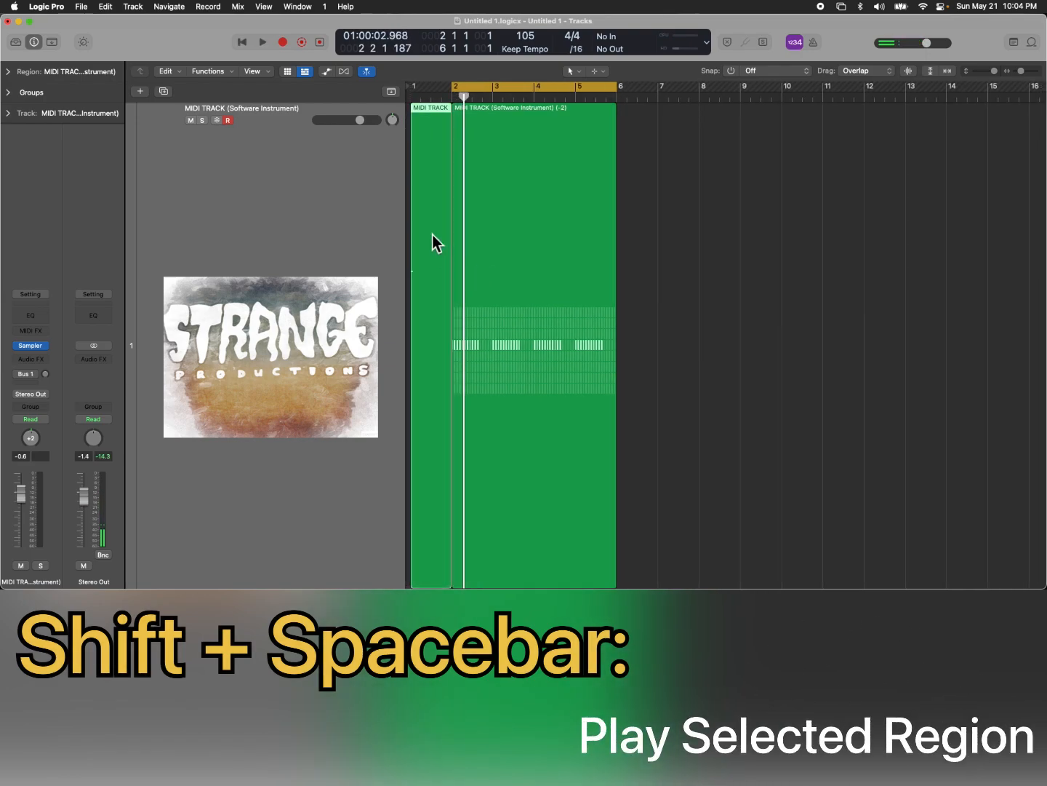
pyautogui.hotkey('shift', 'space')
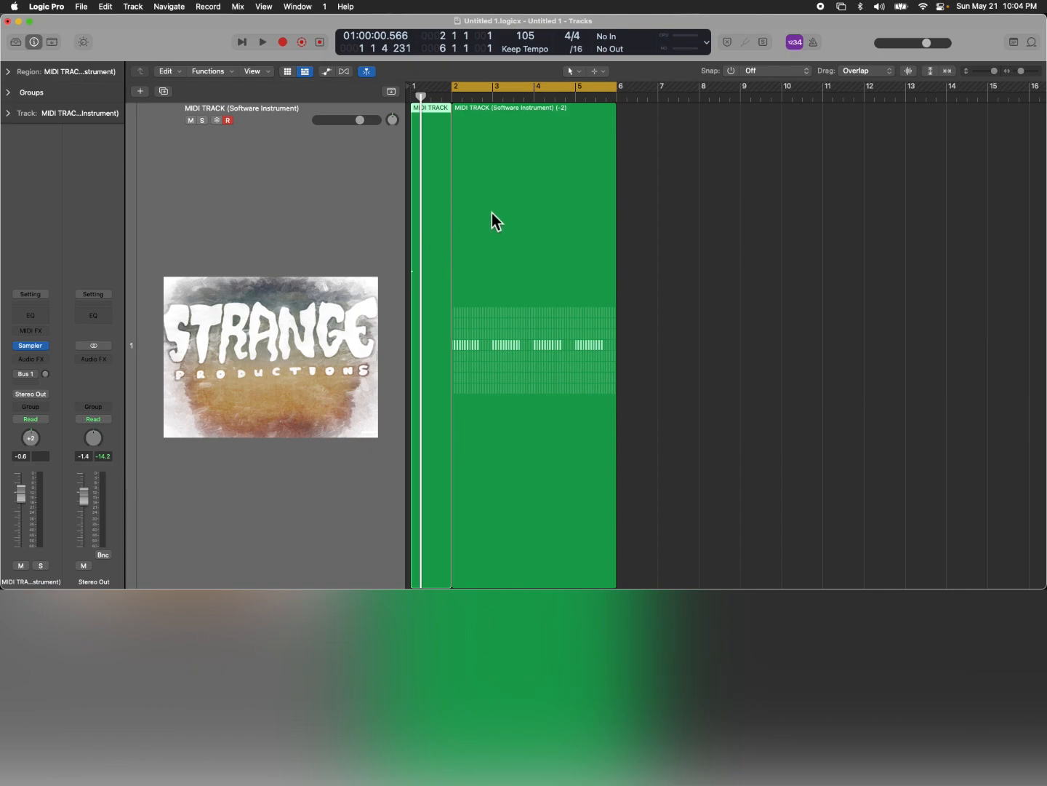
pyautogui.click(514, 182)
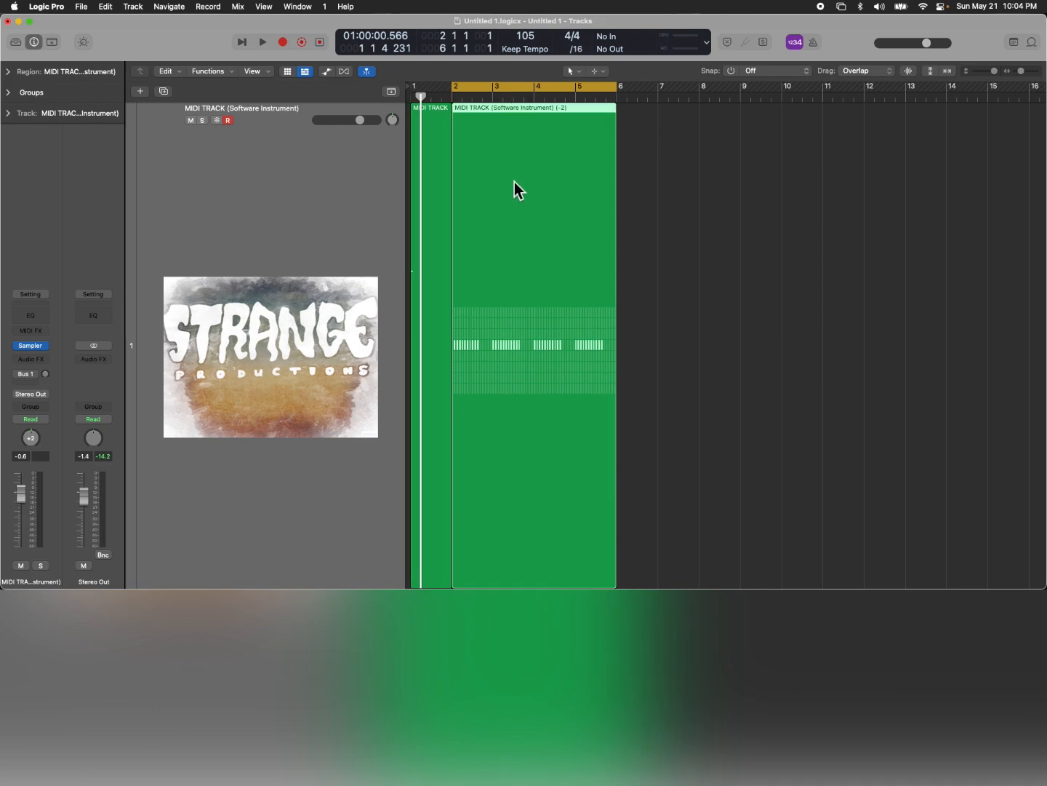
pyautogui.press('space')
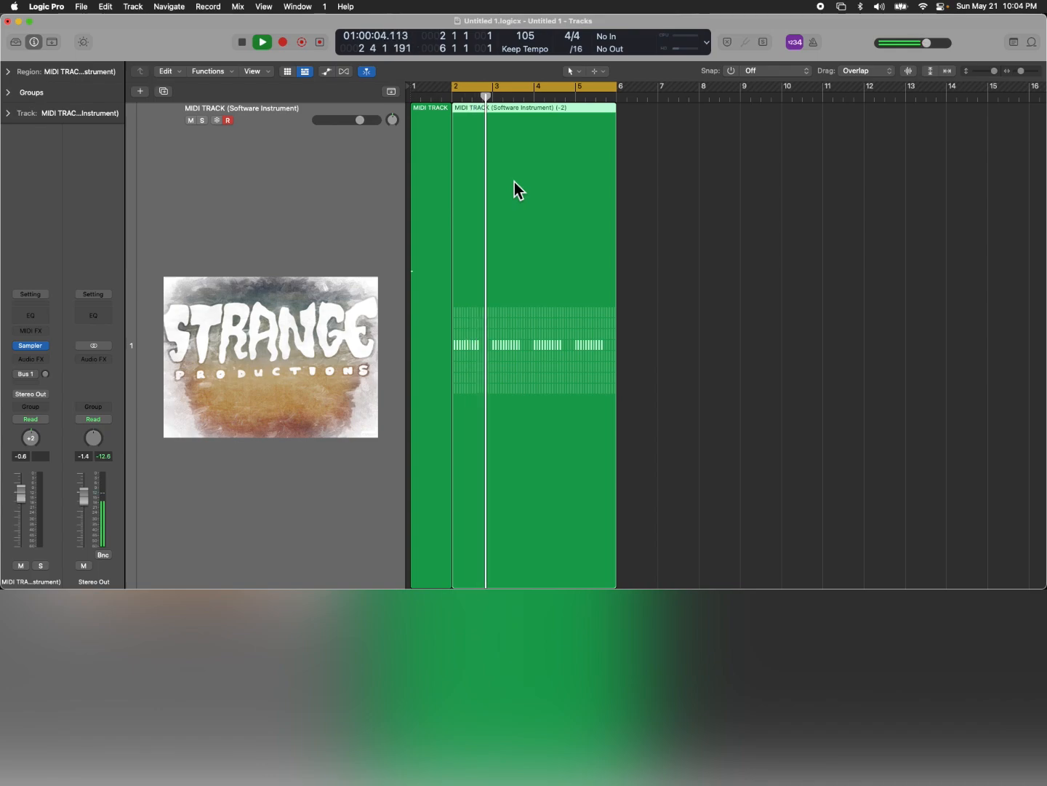
pyautogui.press('space')
# - Select the drum loop region on the Audio Track and play it briefly from its start at bar 1
pyautogui.scroll(-2, 514, 181)
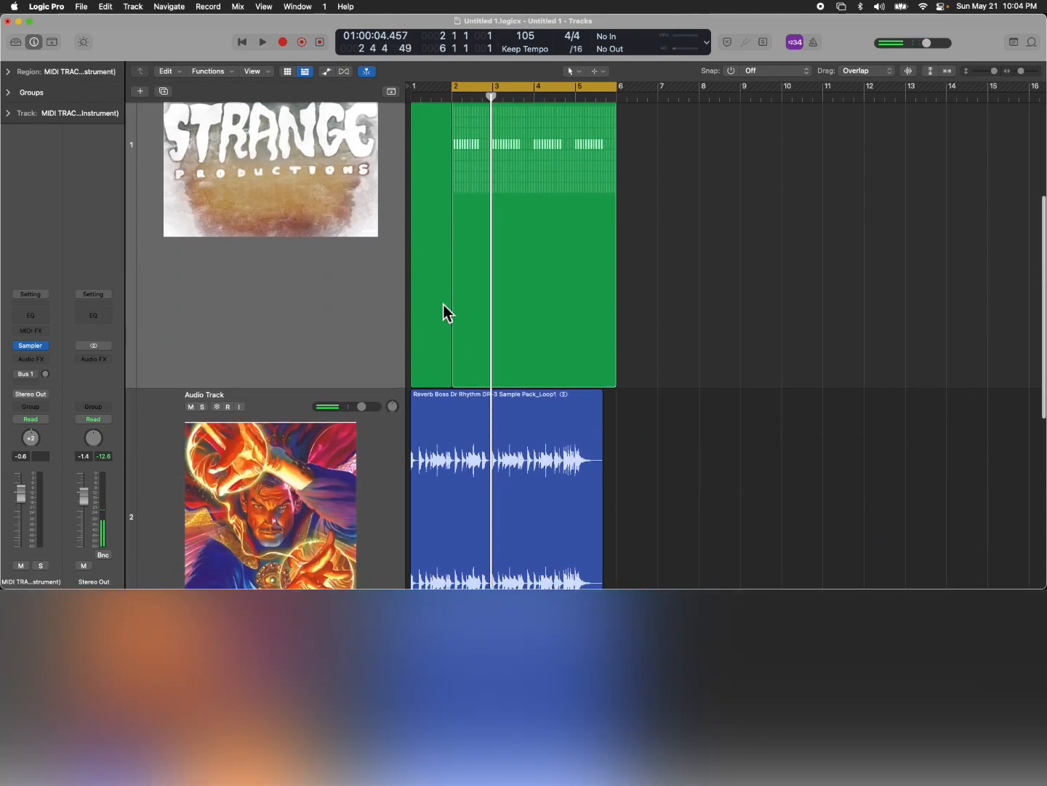
pyautogui.click(444, 437)
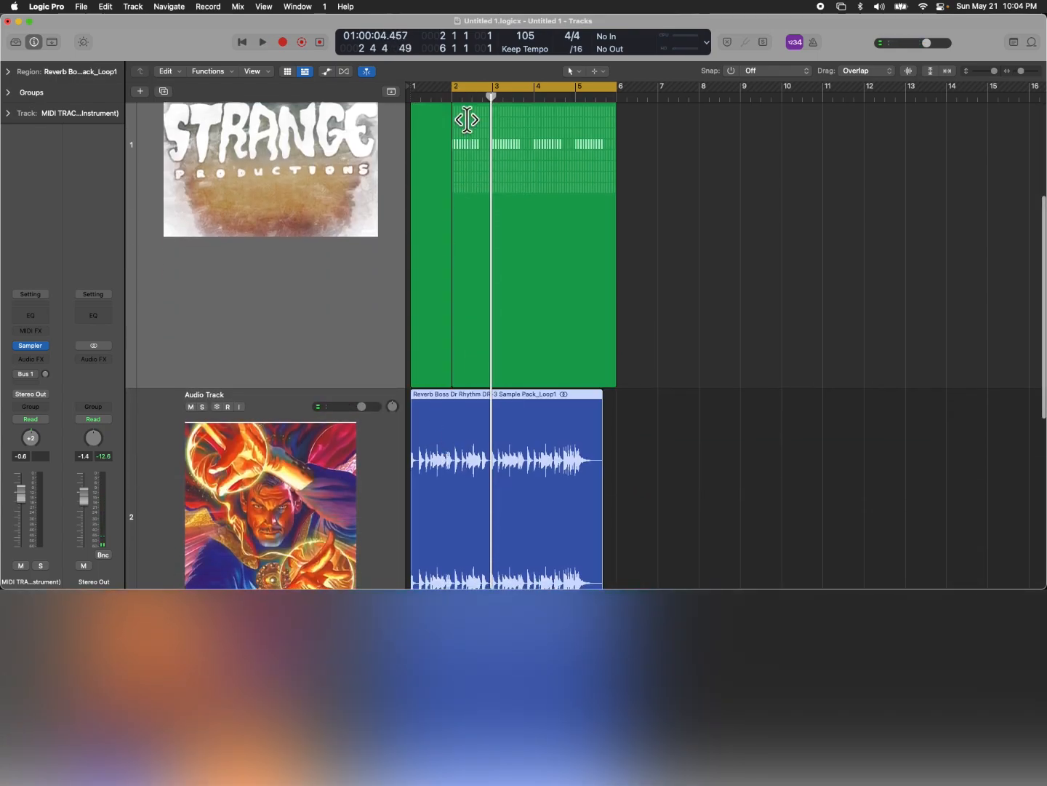
pyautogui.press('Return')
pyautogui.press('space')
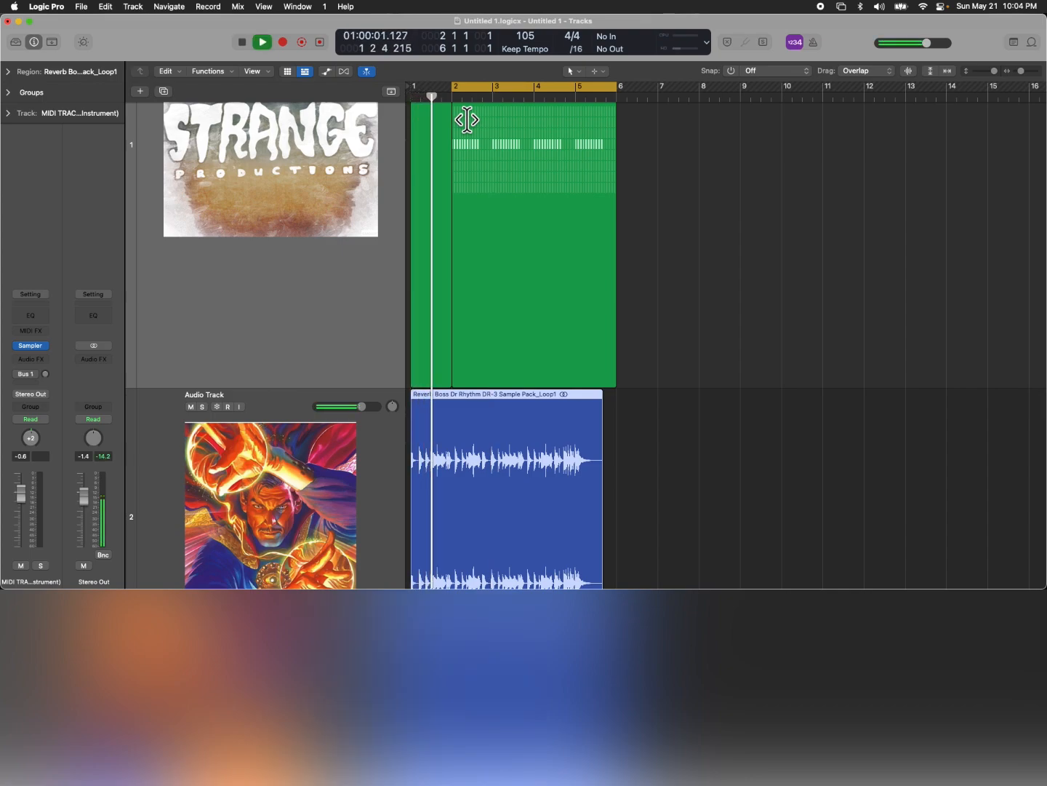
pyautogui.press('space')
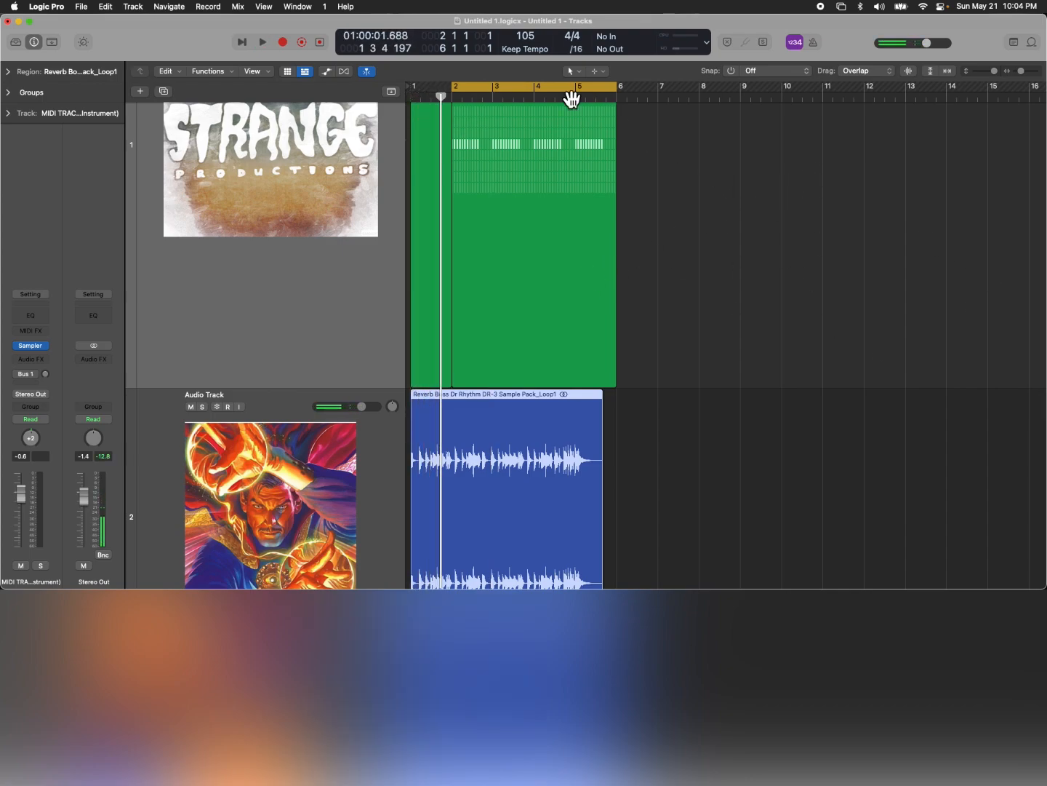
# - Move the cycle range so it starts at bar 1 and extend its end to about bar 6
pyautogui.moveTo(559, 96); pyautogui.dragTo(514, 95)
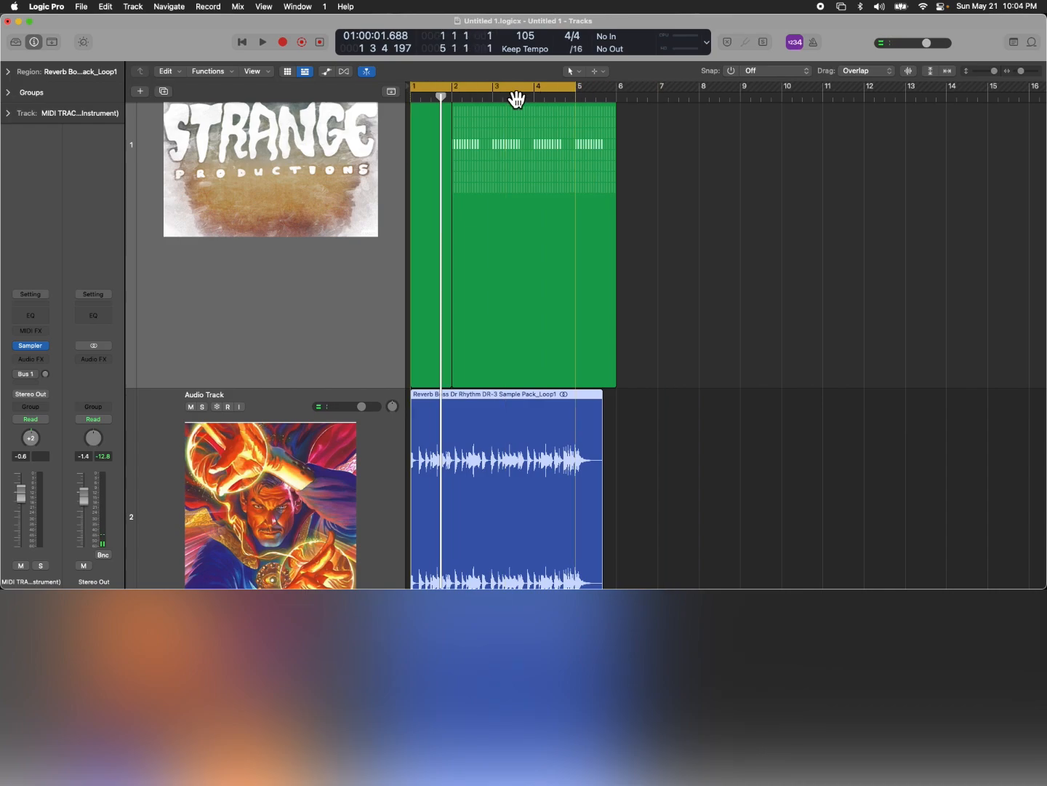
pyautogui.moveTo(590, 95); pyautogui.dragTo(627, 101)
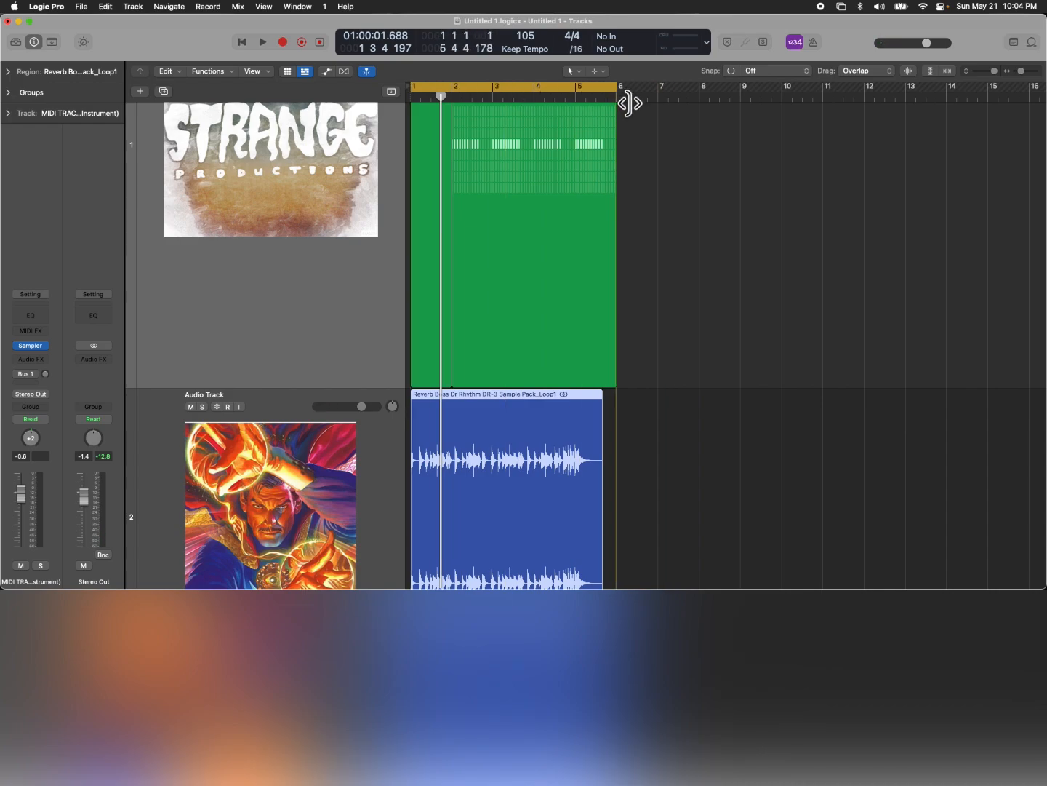
# - Zoom in horizontally, select the four-bar MIDI region at bar 2 and start playback from it
pyautogui.press('super+Right')
pyautogui.press('super+Right')
pyautogui.press('super+Left')
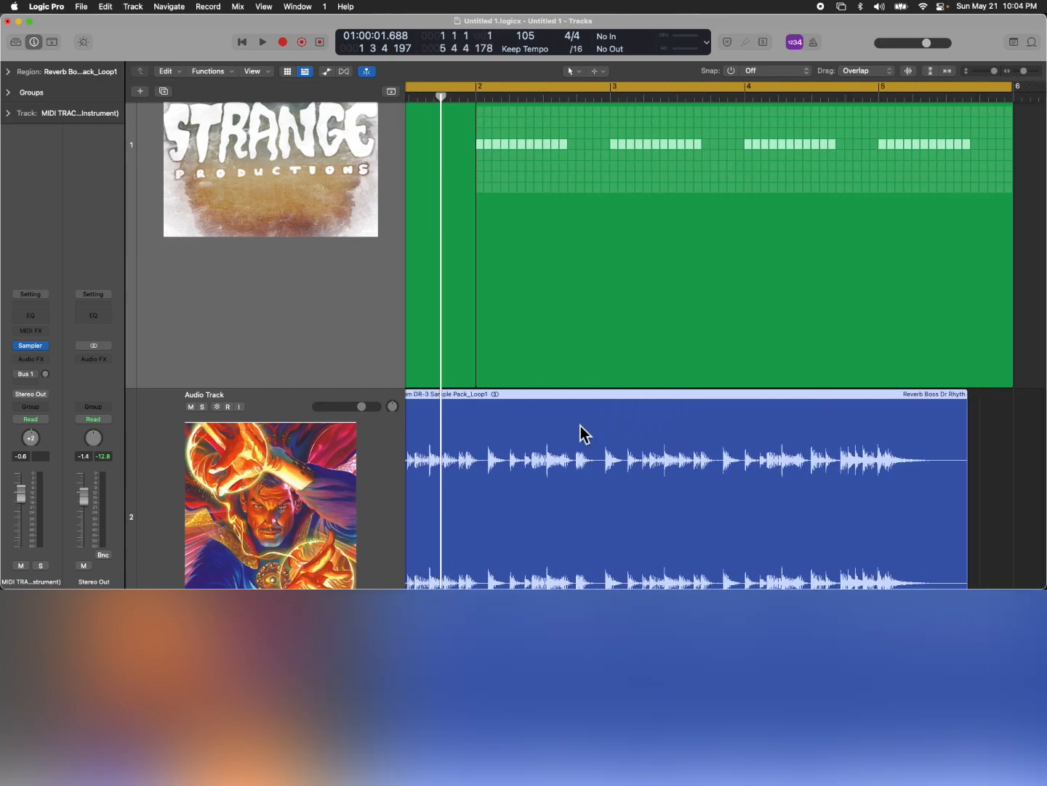
pyautogui.click(527, 274)
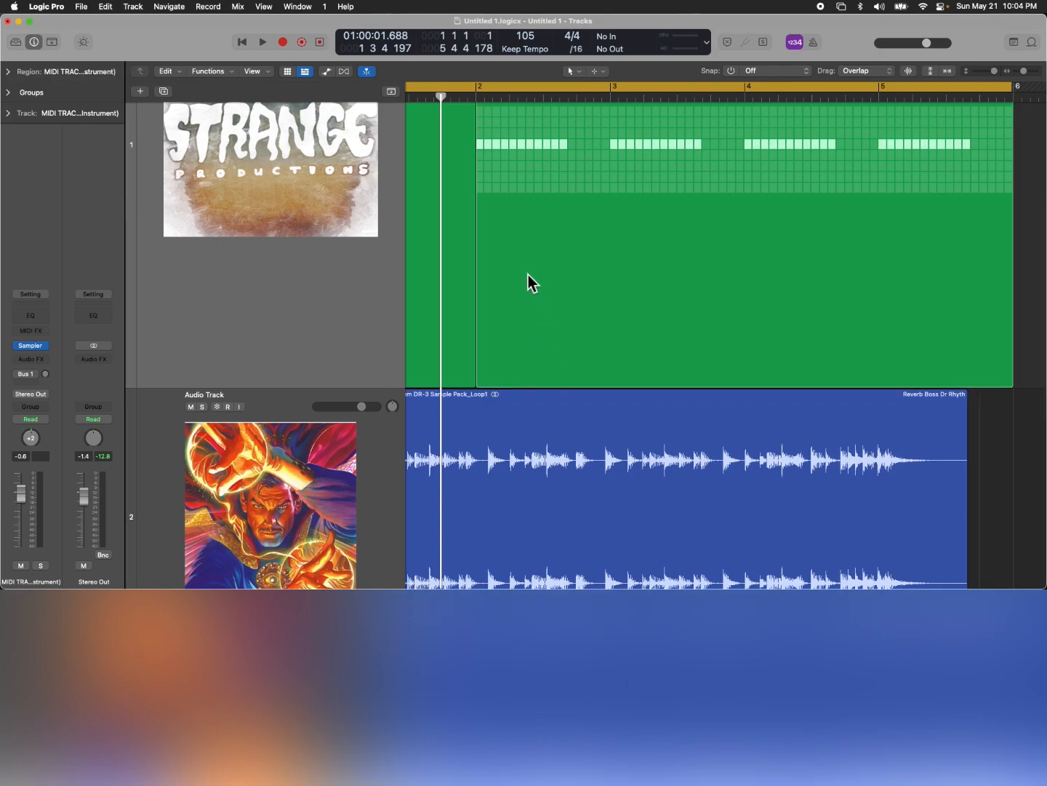
pyautogui.press('space')
pyautogui.press('z')
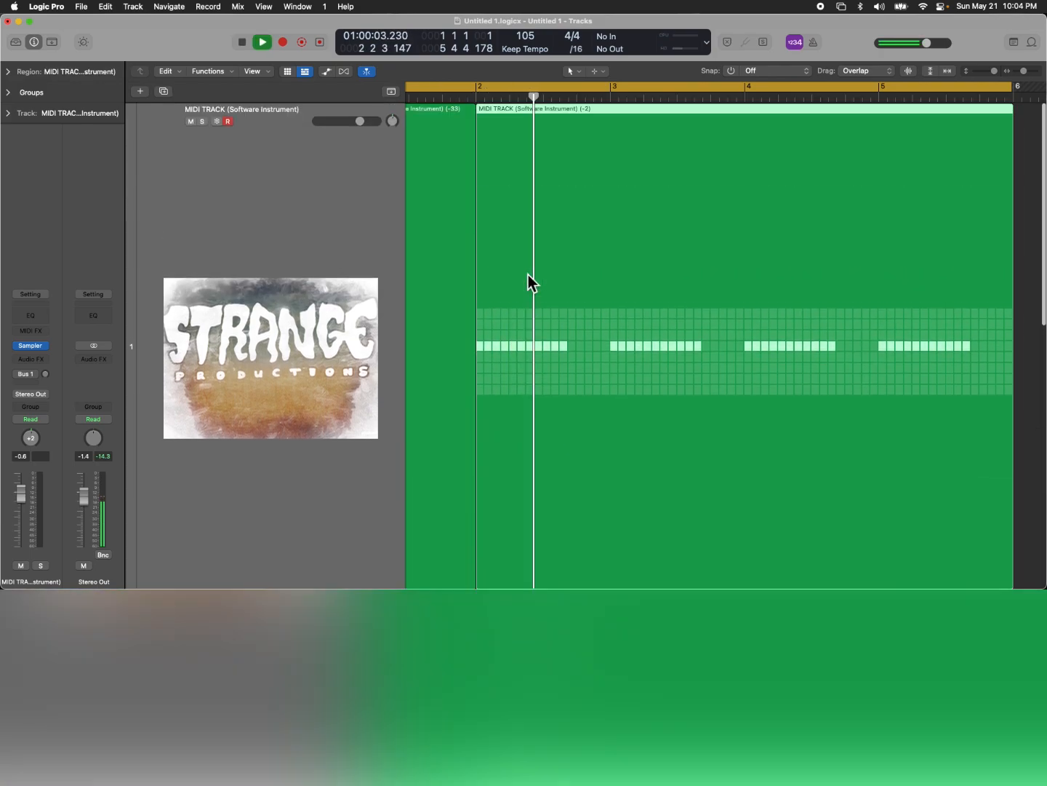
# - During playback, select the one-bar MIDI region at bar 1, restart from its beginning and stop
pyautogui.click(442, 224)
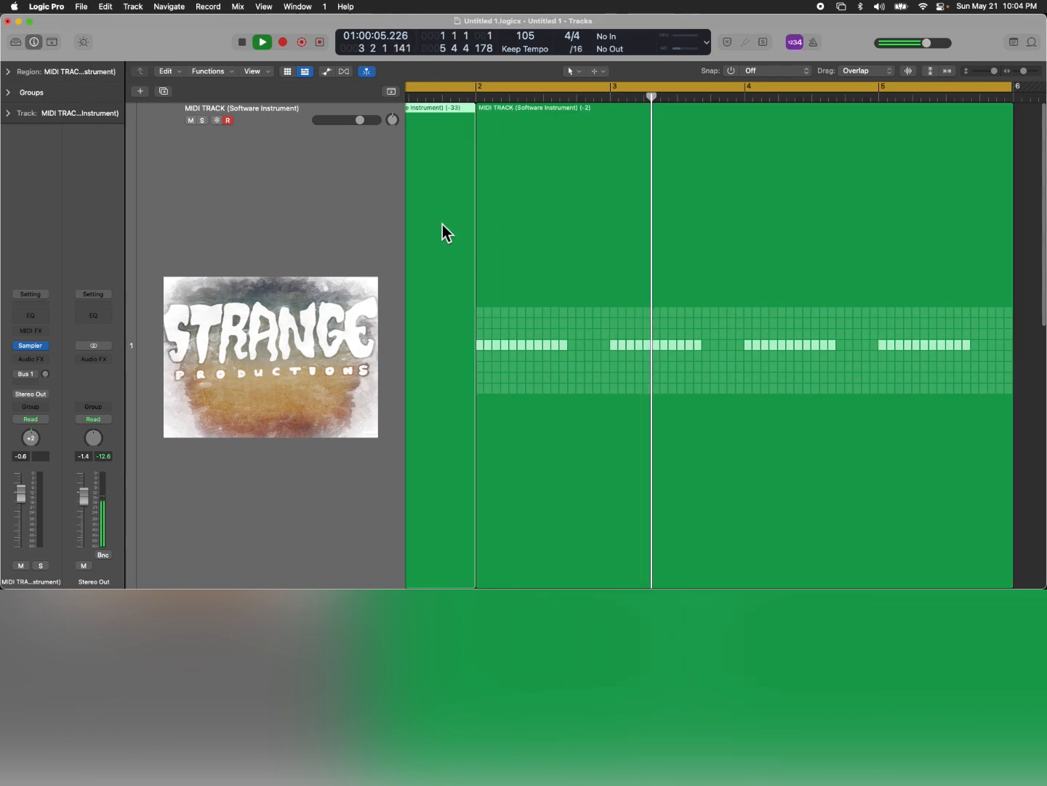
pyautogui.press('Return')
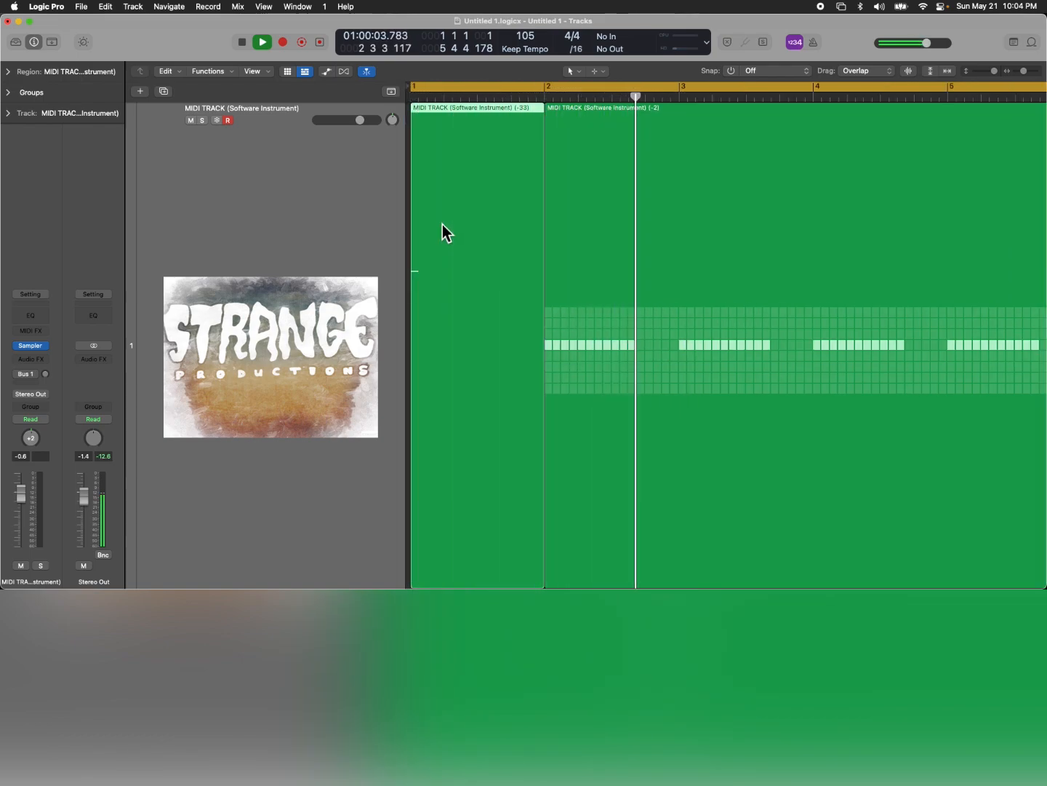
pyautogui.press('space')
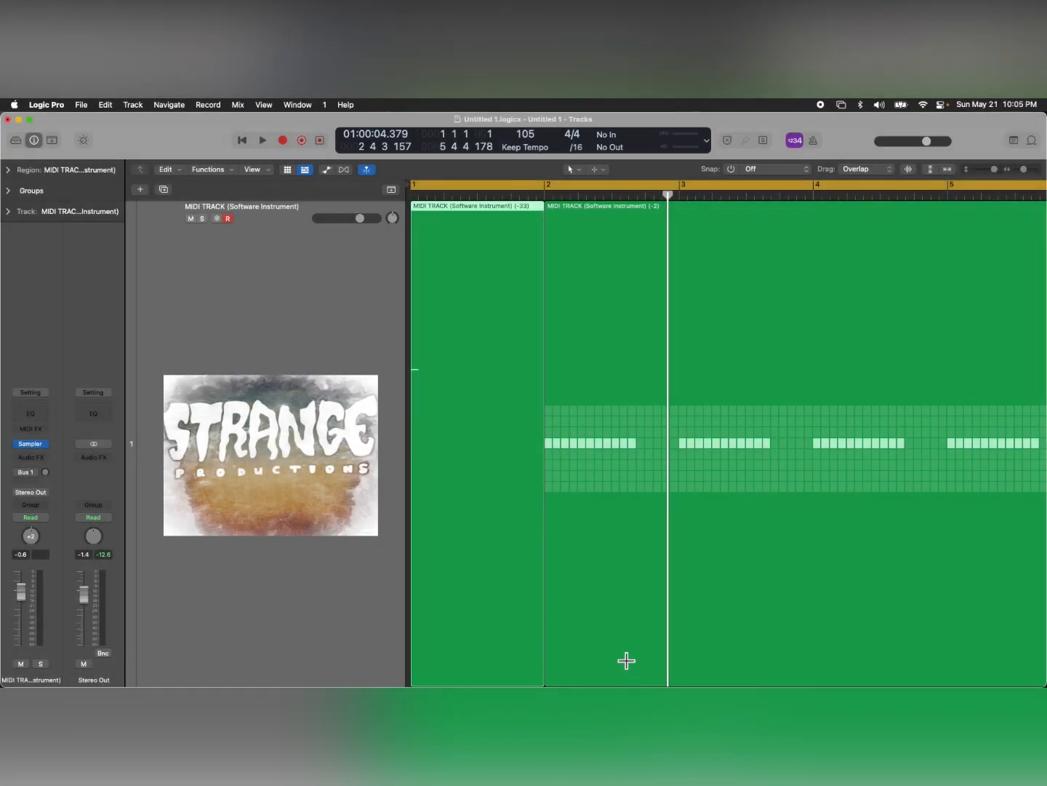
# - Open the project's MIDI settings, review the Chase options and close the settings window
pyautogui.press('super+comma')
pyautogui.click(82, 108)
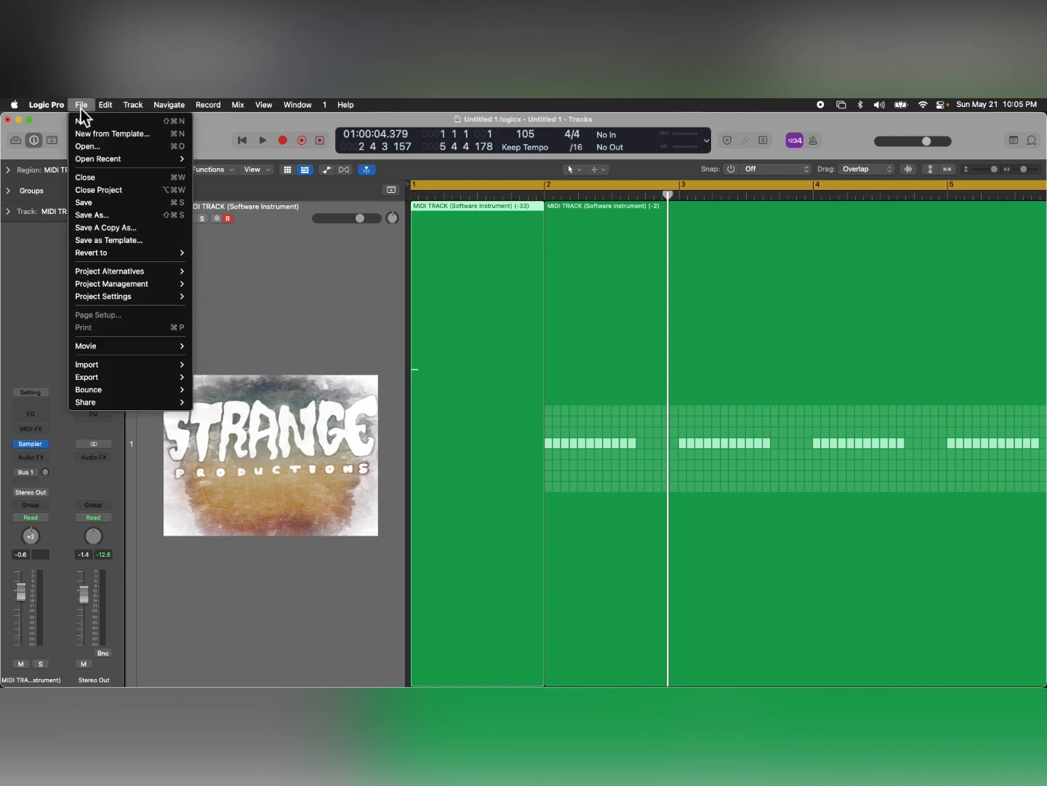
pyautogui.moveTo(115, 277)
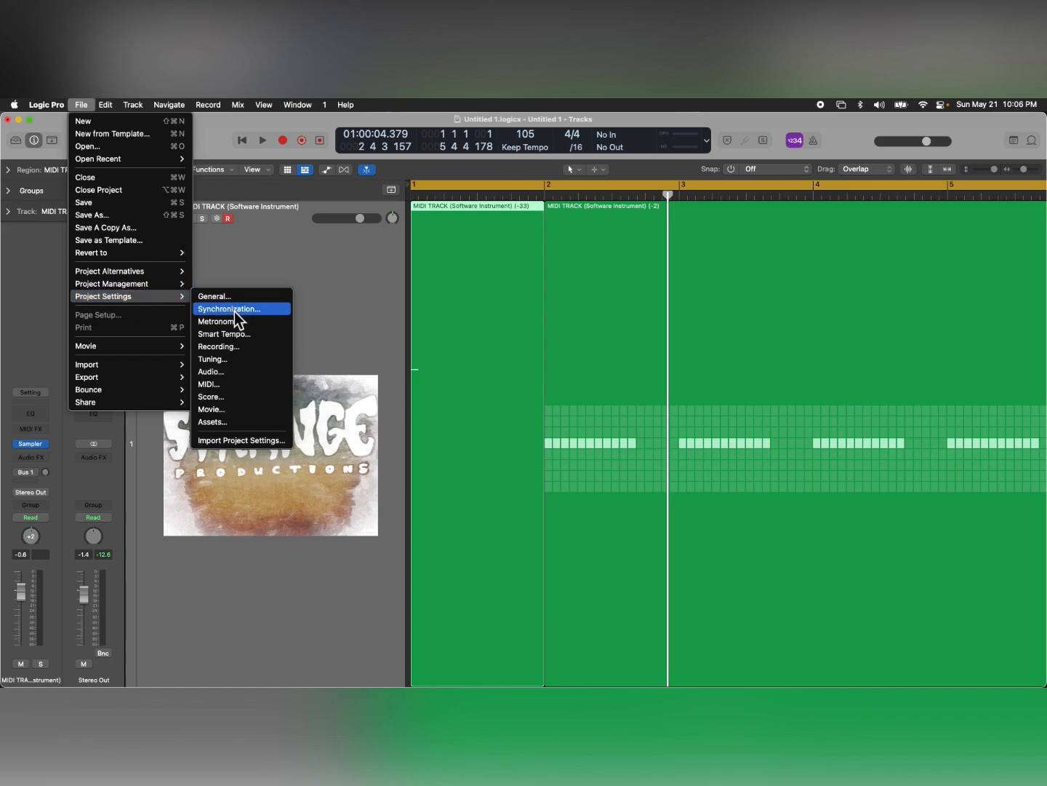
pyautogui.click(235, 382)
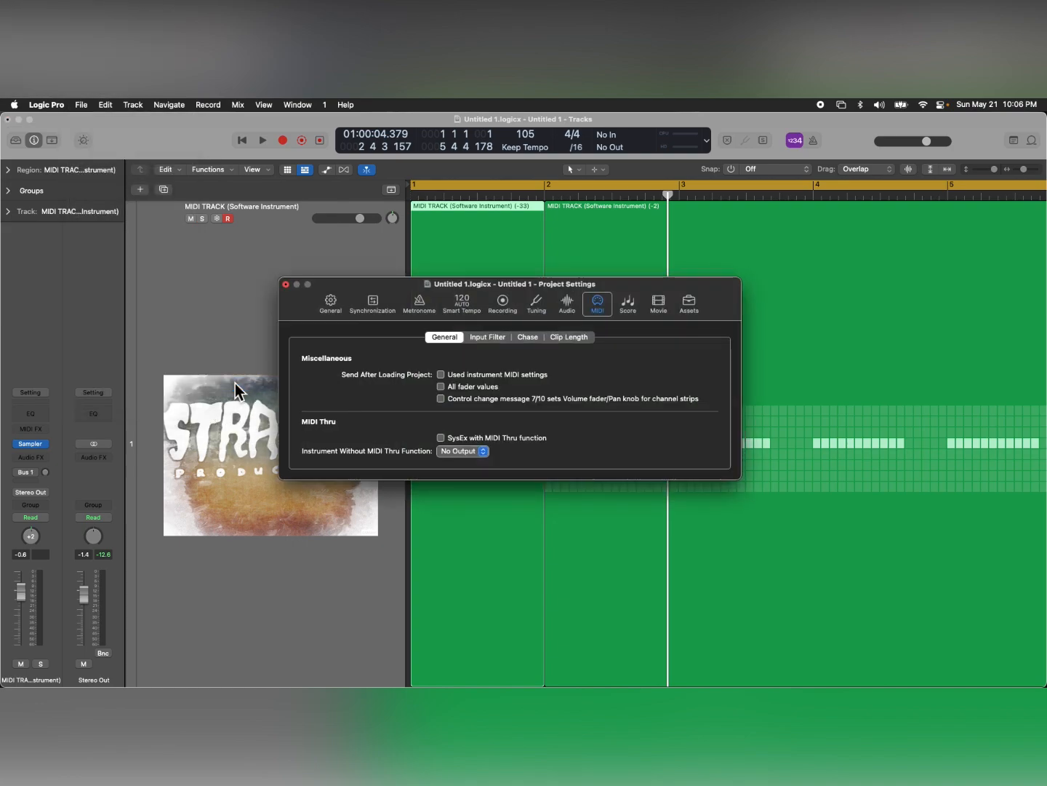
pyautogui.click(528, 337)
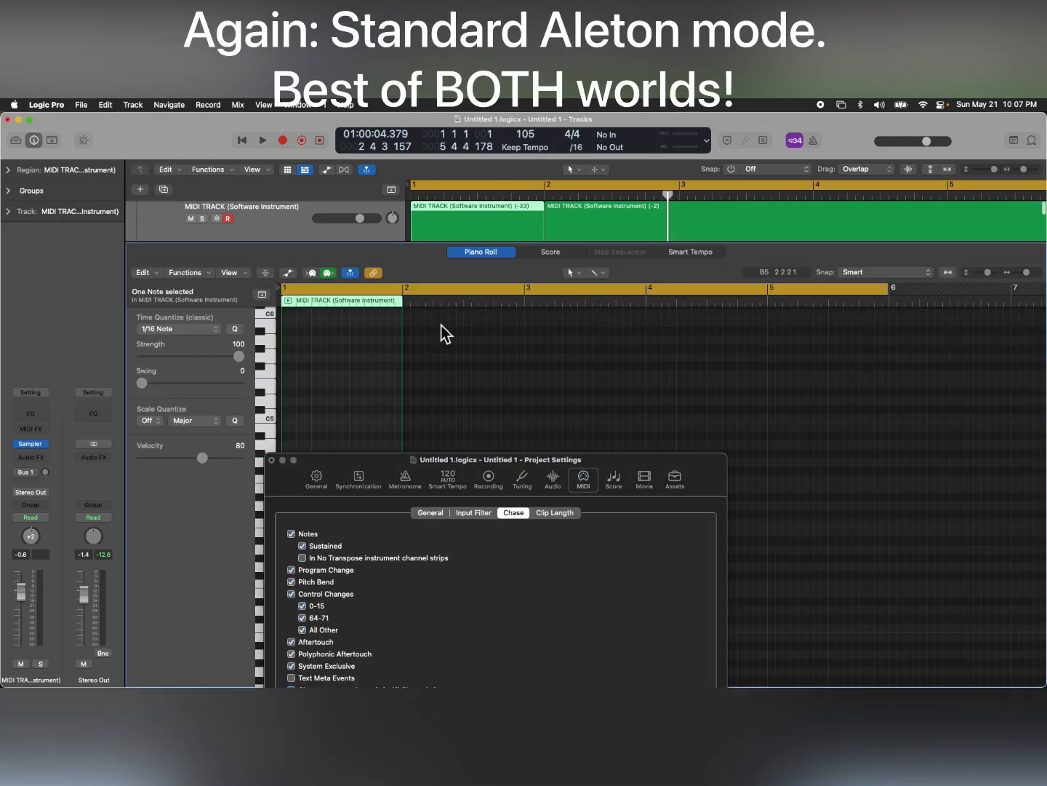
pyautogui.click(441, 325)
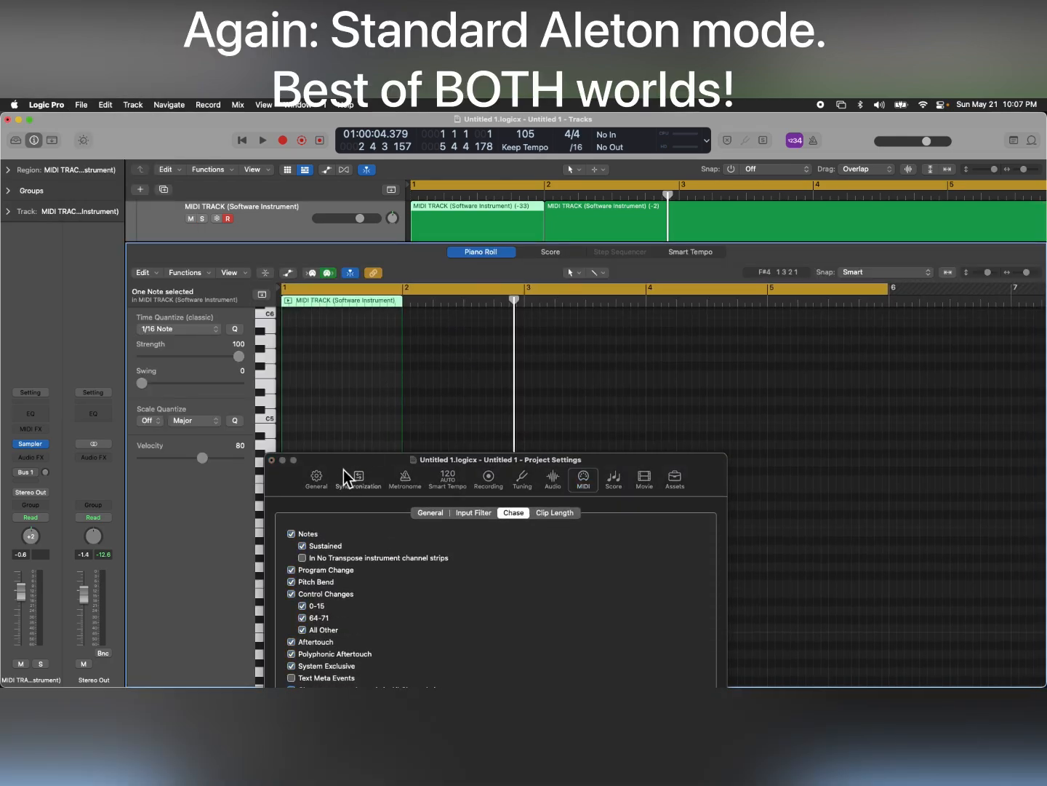
pyautogui.click(272, 468)
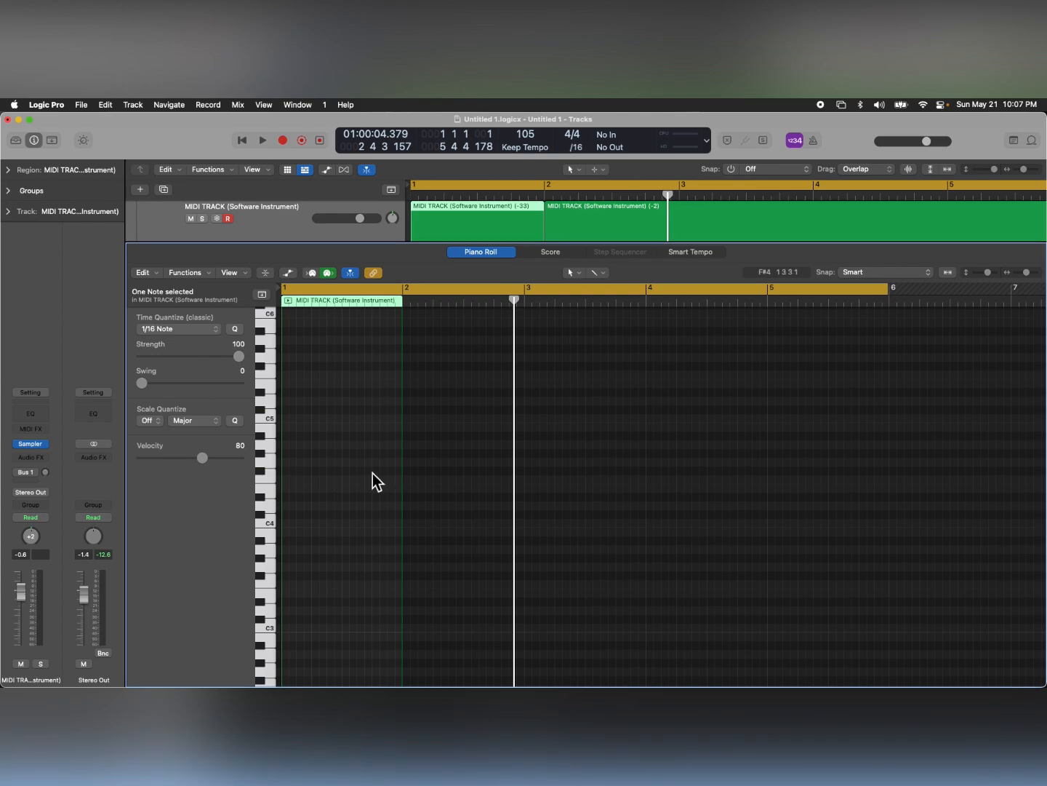
# - Lengthen the short G1 note at bar 1 so it ends just past bar 2, and play it from the region's start
pyautogui.scroll(-5, 379, 472)
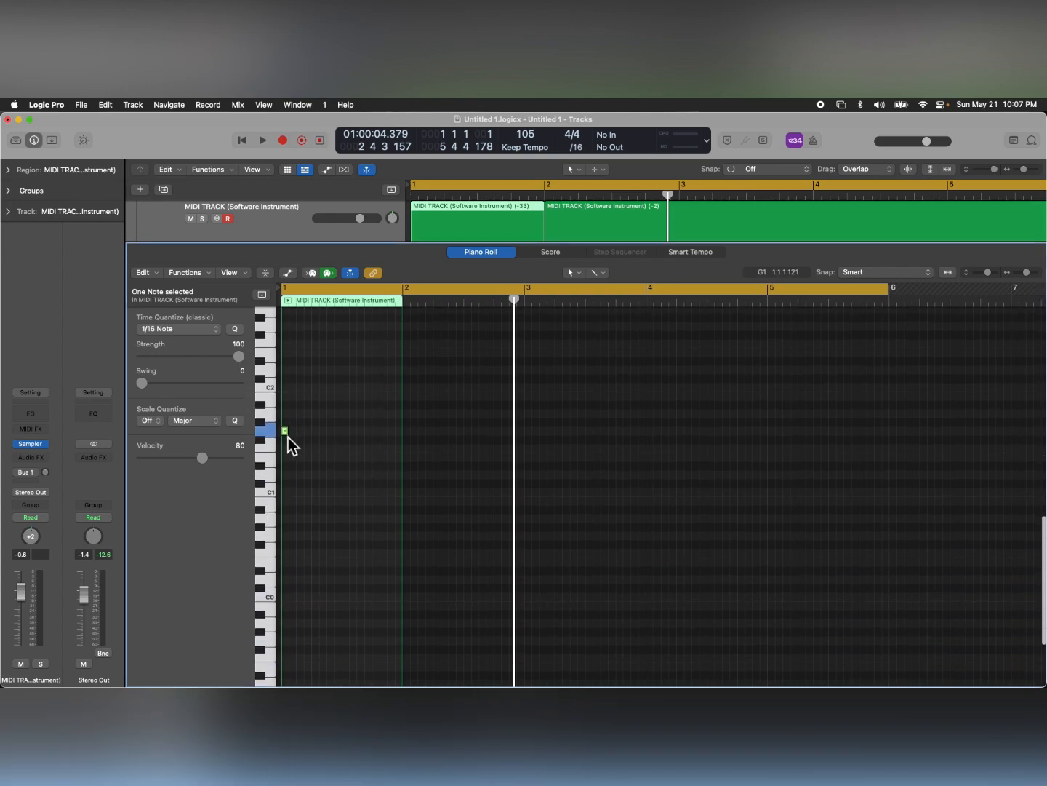
pyautogui.moveTo(299, 438); pyautogui.dragTo(409, 439)
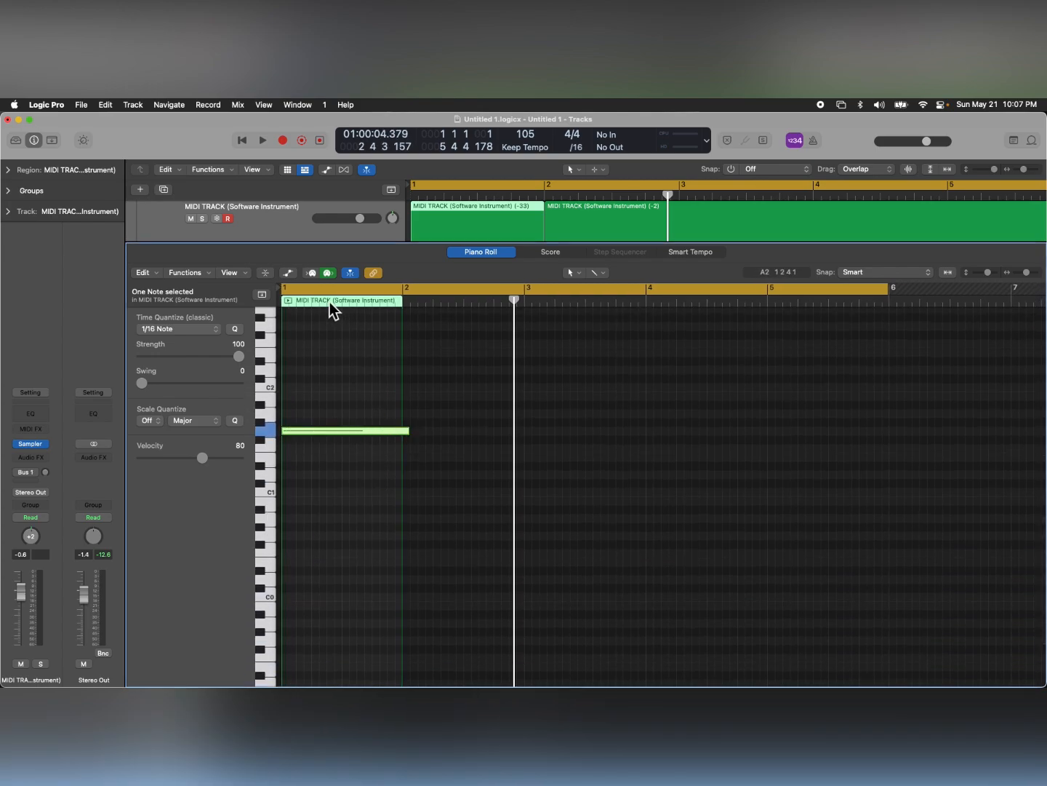
pyautogui.press('space')
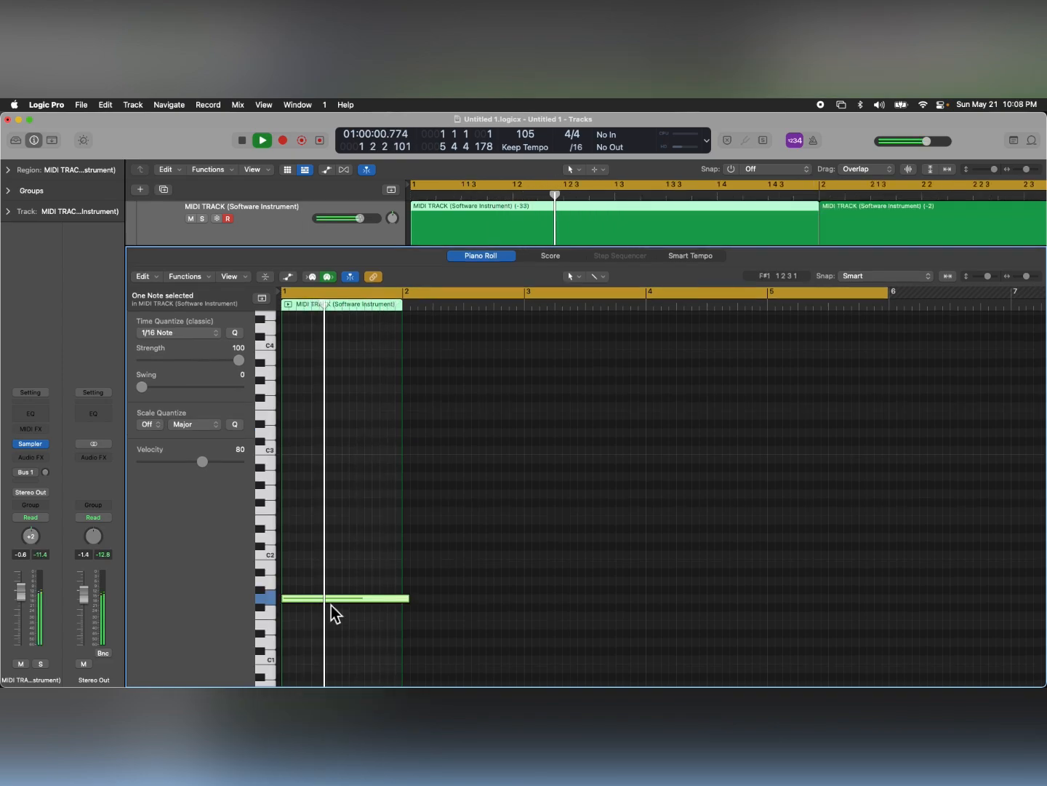
pyautogui.press('space')
# - Move the long G1 note one beat later so it starts on beat 2 of bar 1
pyautogui.scroll(2, 346, 555)
pyautogui.hscroll(-2, 346, 555)
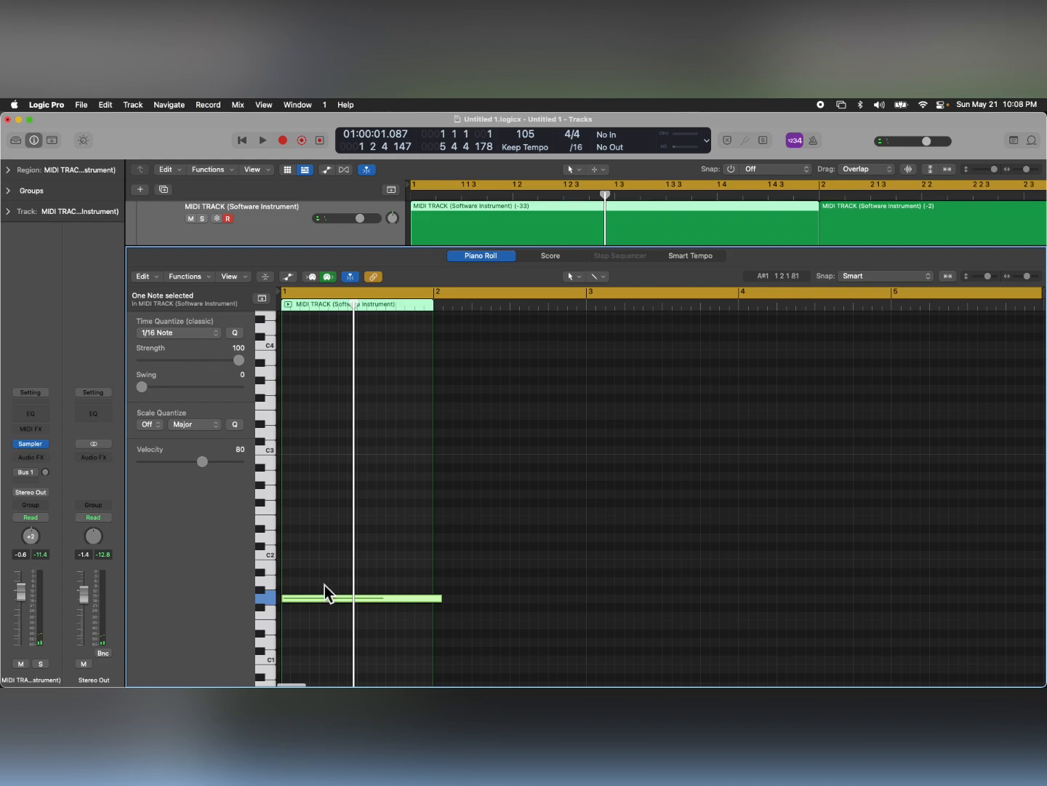
pyautogui.moveTo(320, 606); pyautogui.dragTo(360, 604)
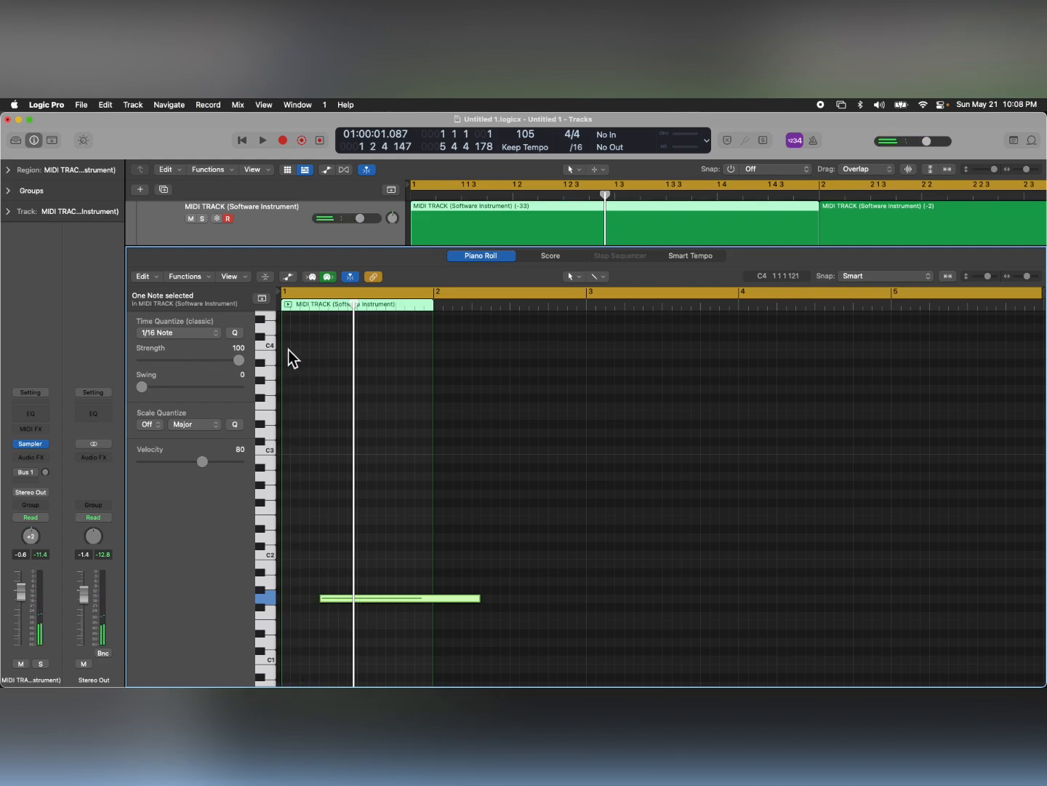
# - Audition the one-bar MIDI region, and raise its long G1 note two semitones to A1 for another playback
pyautogui.doubleClick(309, 308)
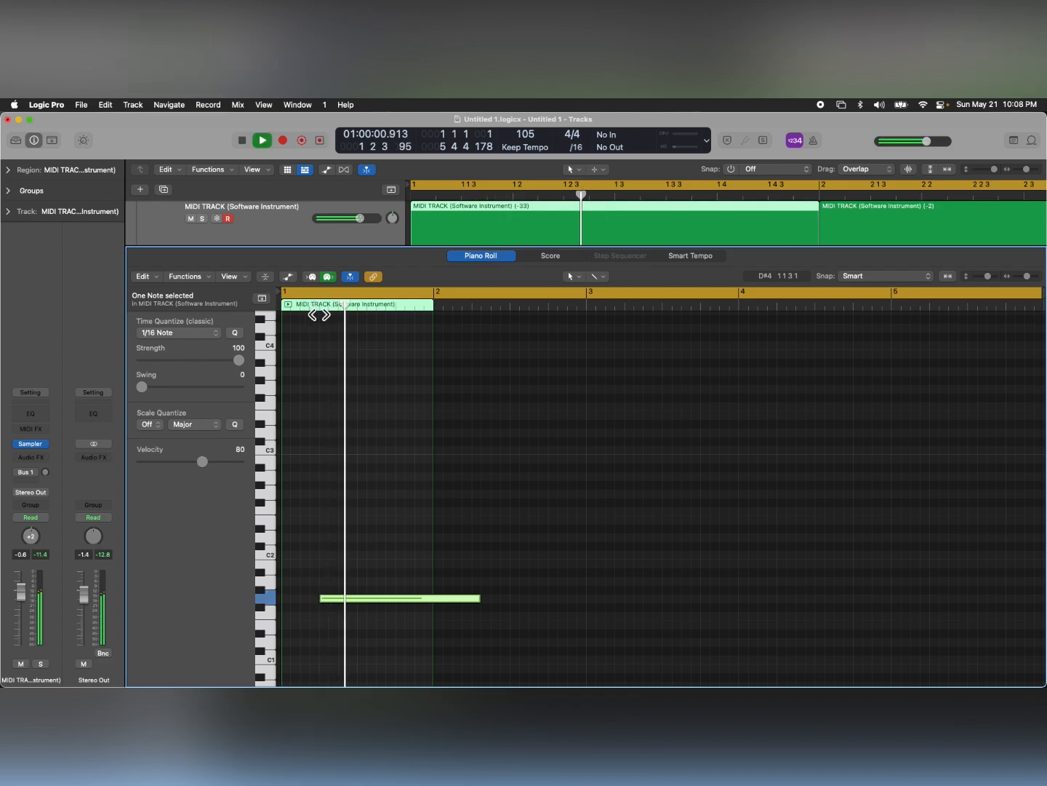
pyautogui.press('space')
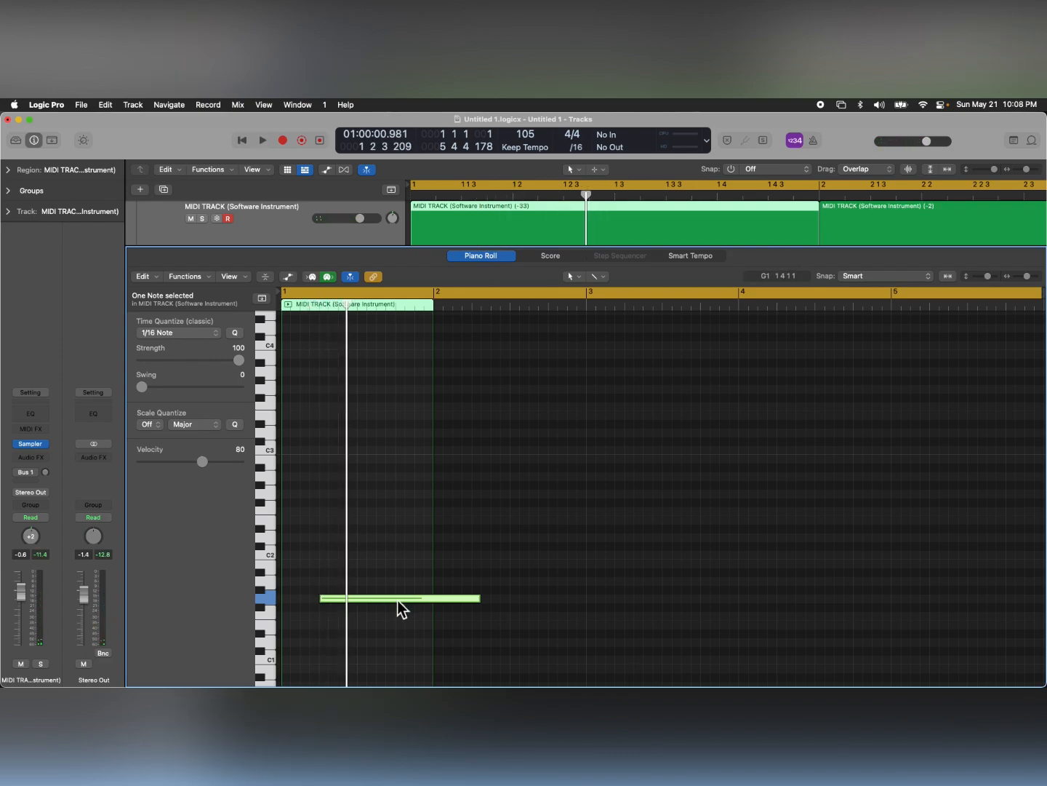
pyautogui.moveTo(396, 600); pyautogui.dragTo(395, 580)
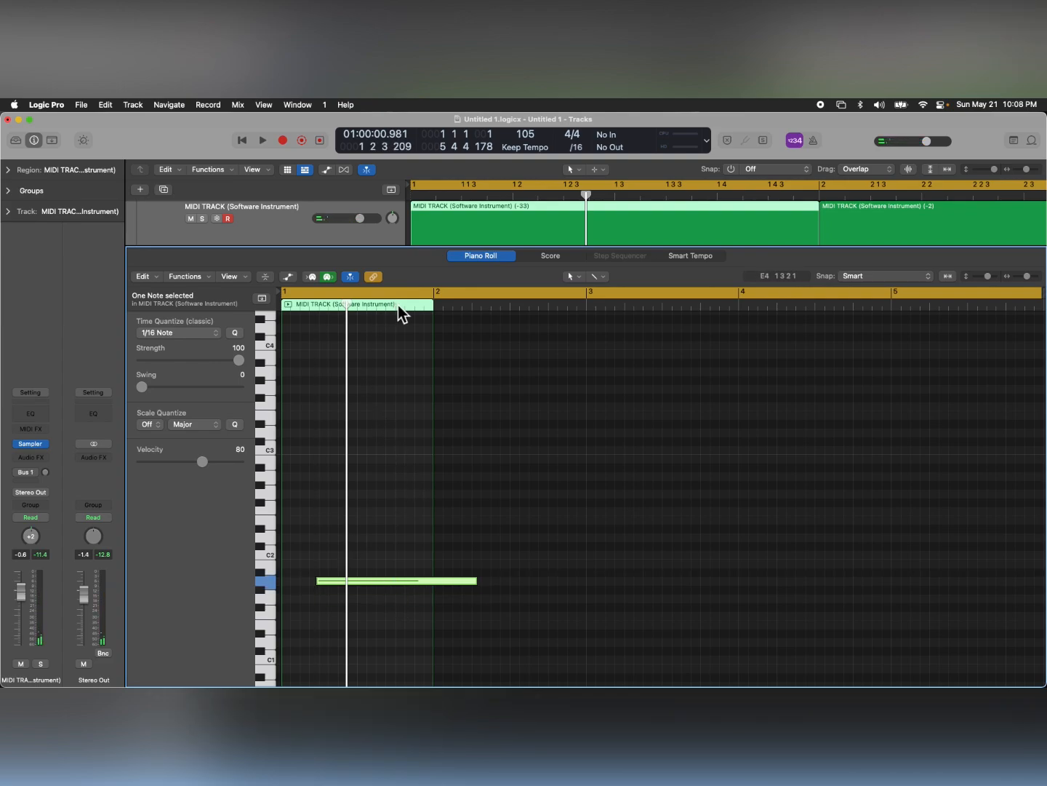
pyautogui.press('space')
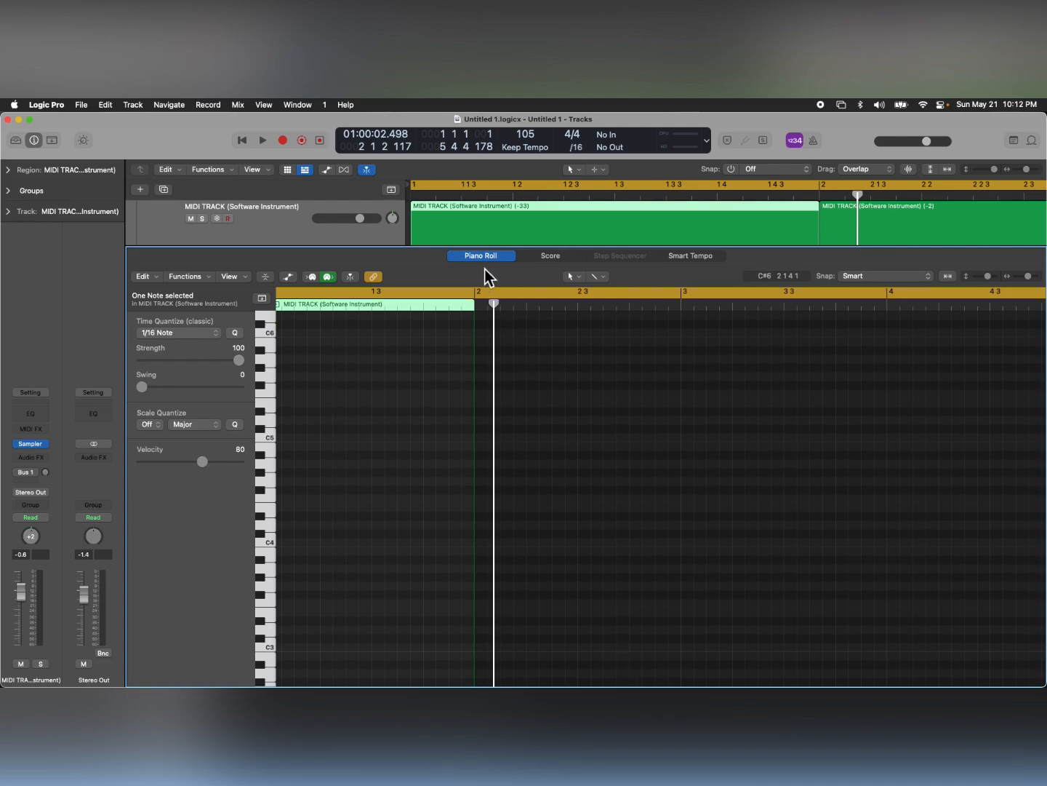
# - Close the Piano Roll and show the Mixer below the tracks, reducing its height slightly
pyautogui.press('e')
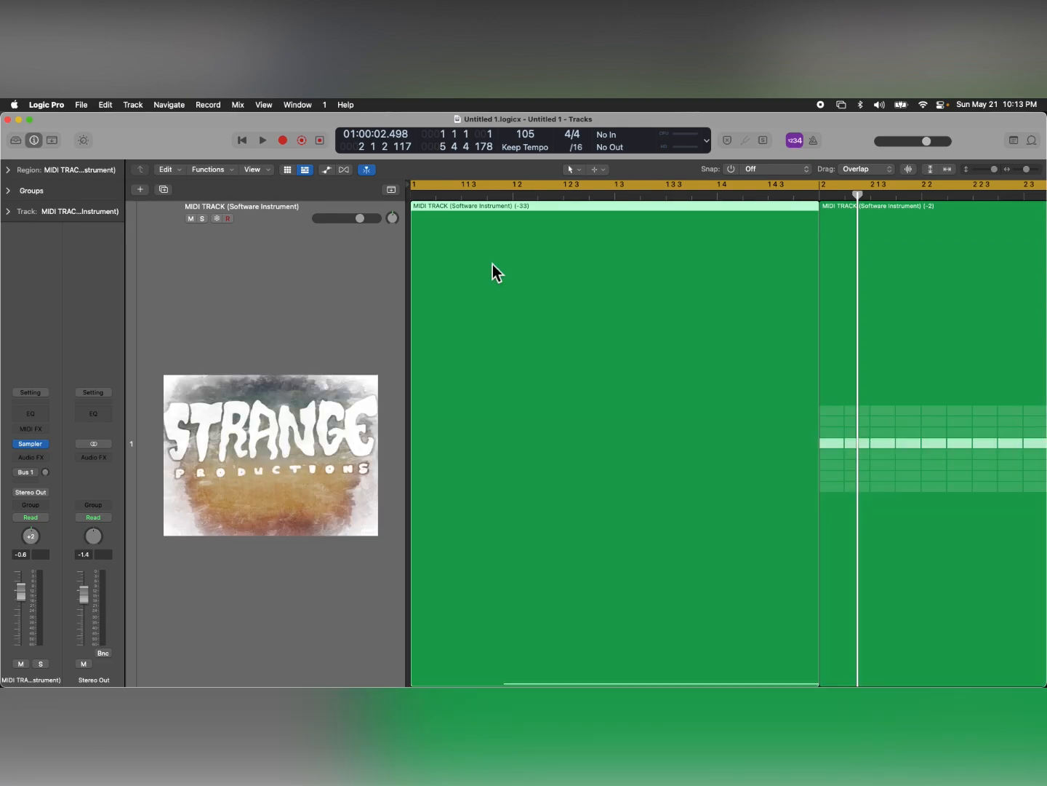
pyautogui.press('x')
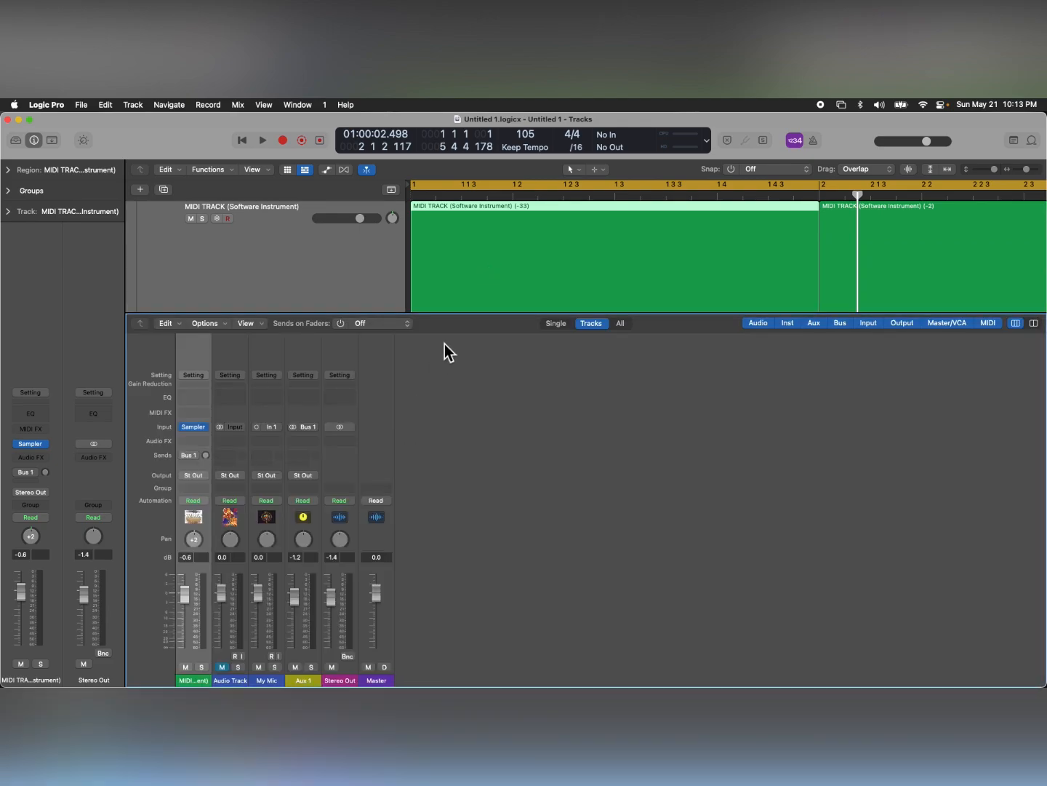
pyautogui.moveTo(470, 319); pyautogui.dragTo(496, 329)
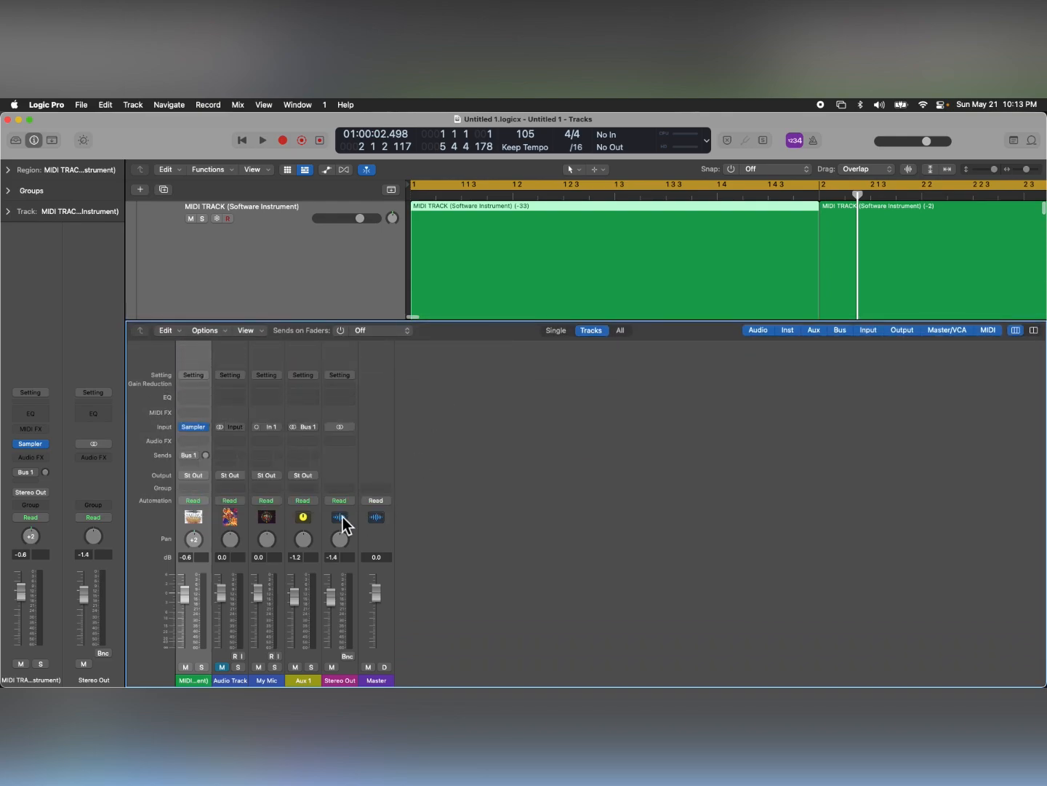
# - Try adding a Bus 2 send to the MIDI track's channel strip, and undo the addition
pyautogui.click(296, 527)
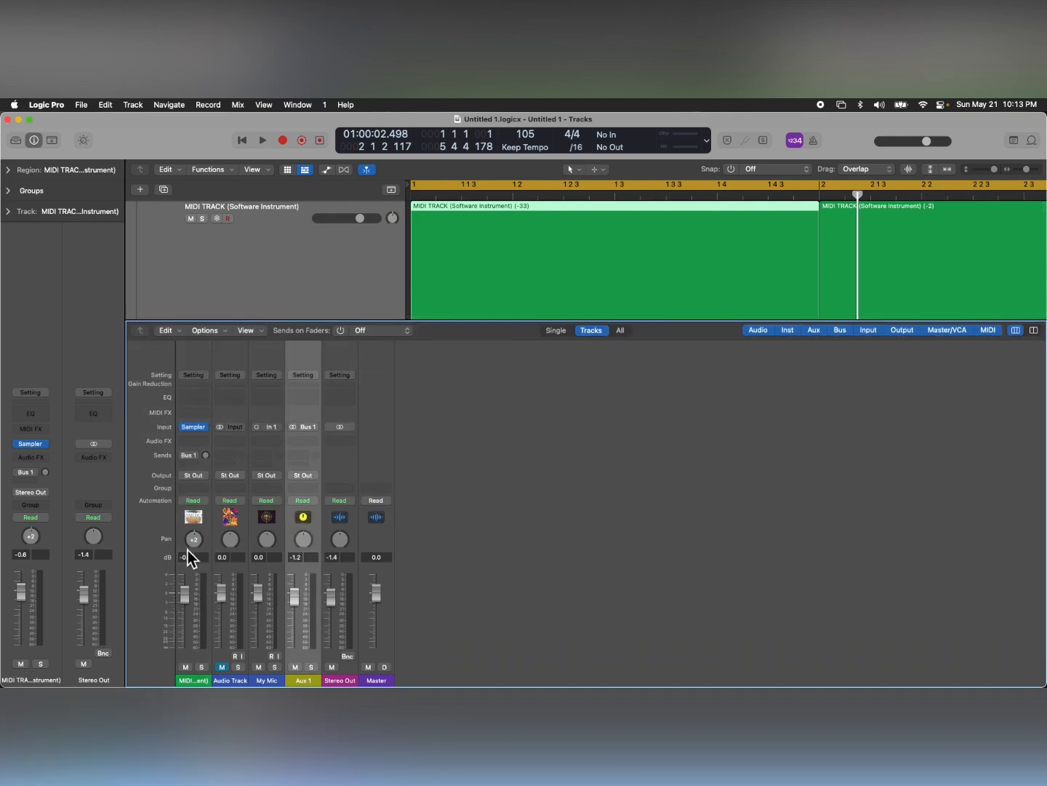
pyautogui.click(205, 527)
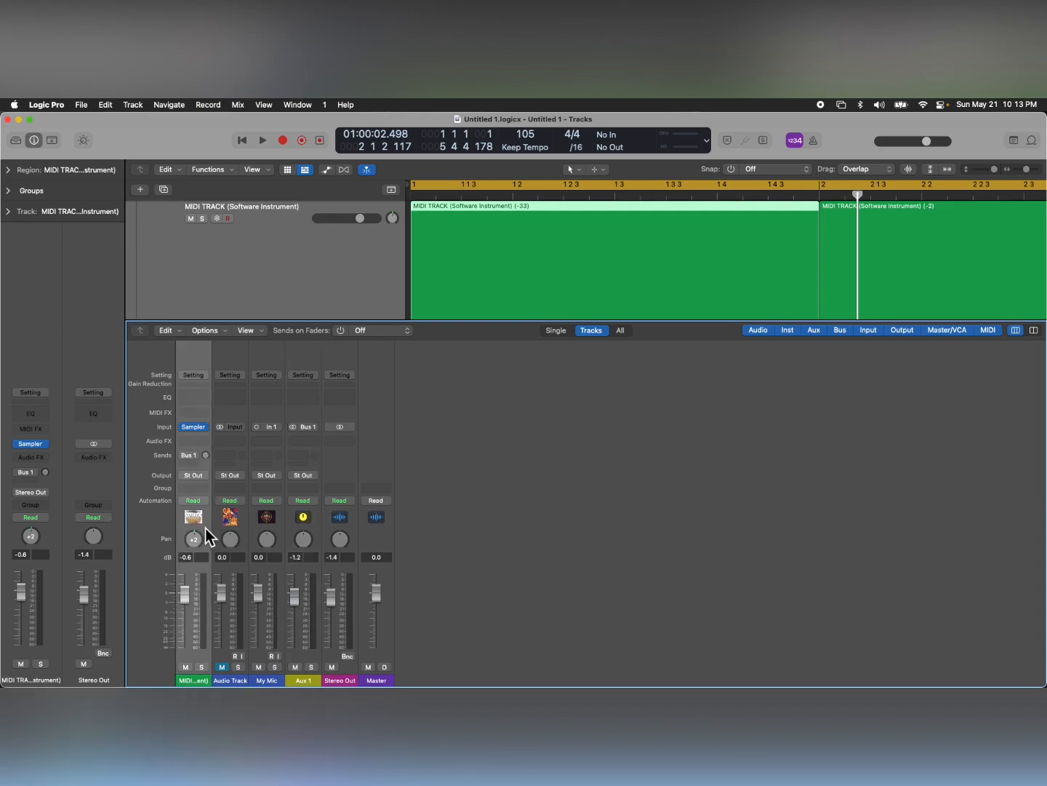
pyautogui.click(196, 462)
pyautogui.moveTo(211, 481)
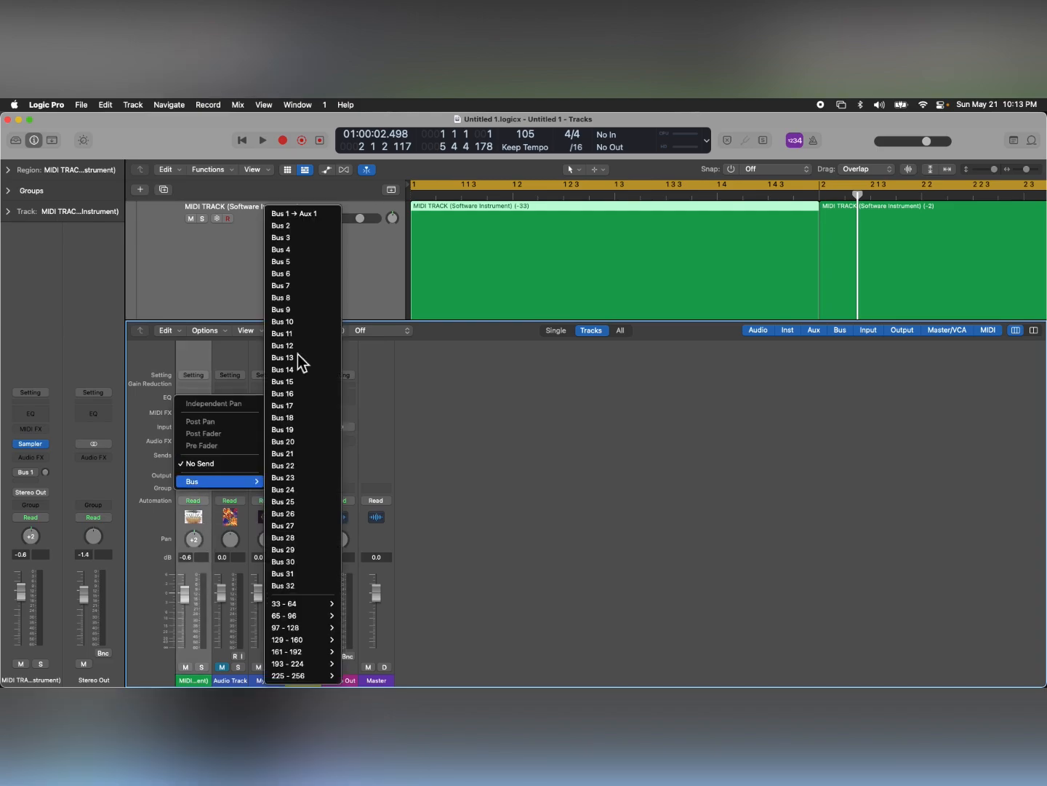
pyautogui.click(310, 230)
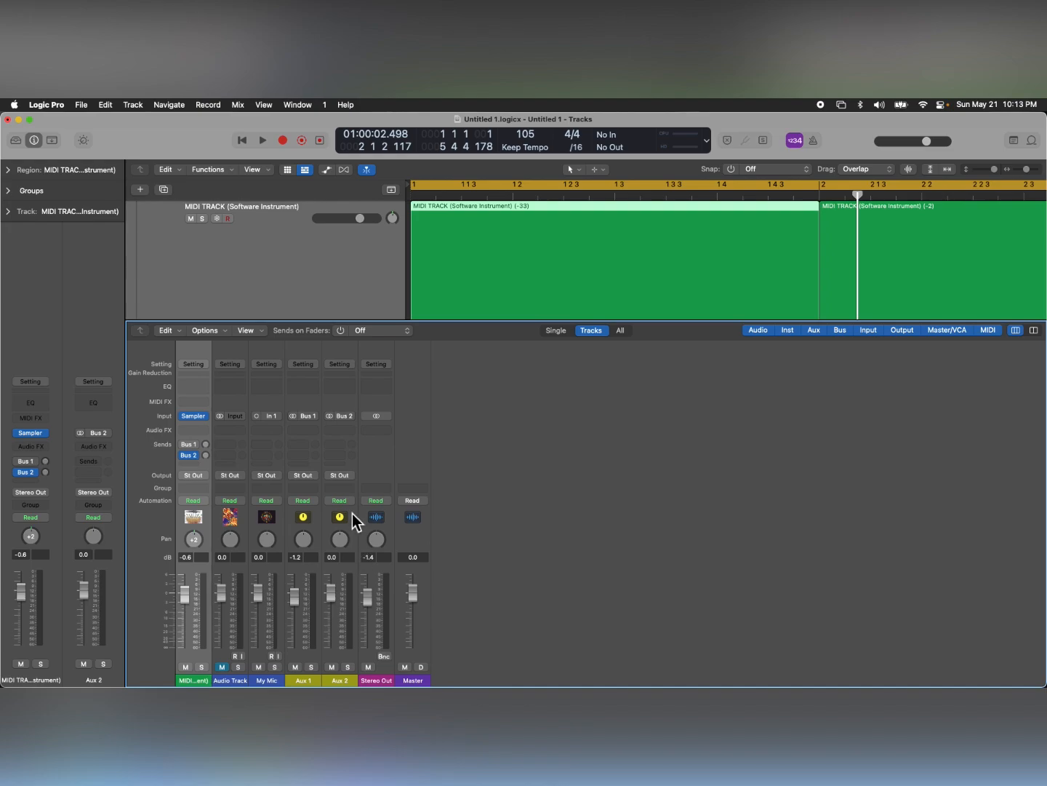
pyautogui.press('super+z')
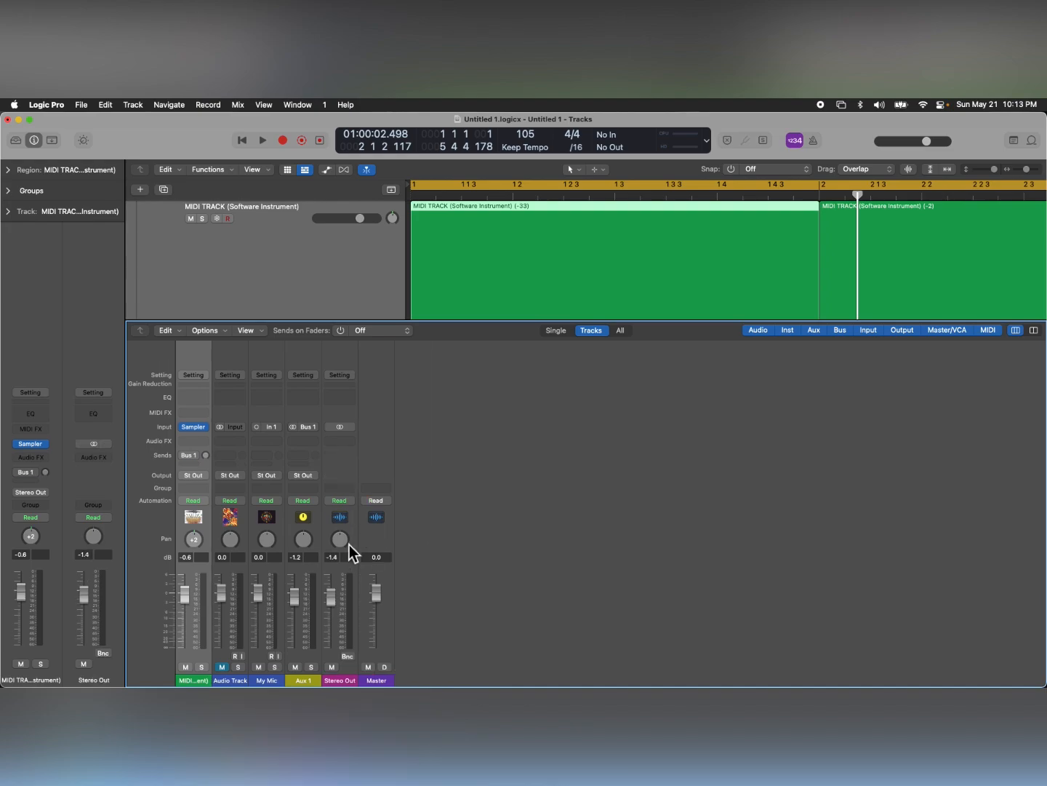
# - Select the Aux 1 channel strip in the Mixer and add it as a track in the arrangement
pyautogui.click(317, 535)
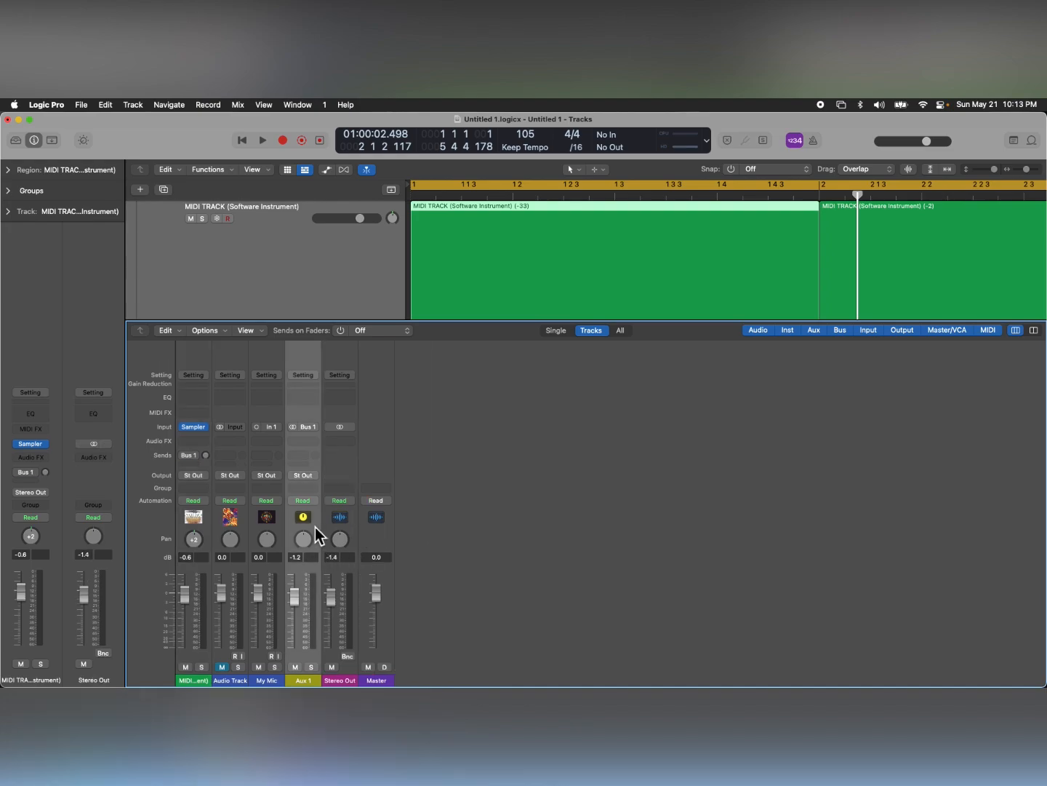
pyautogui.moveTo(370, 329); pyautogui.dragTo(363, 575)
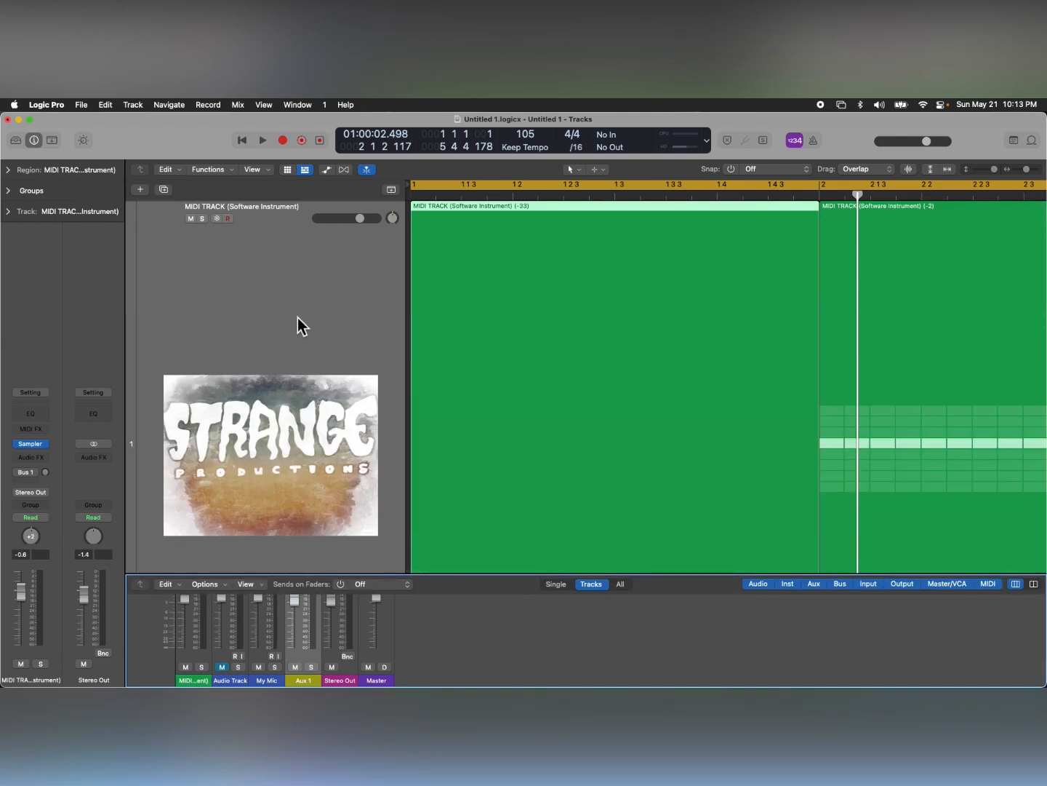
pyautogui.scroll(-10, 299, 317)
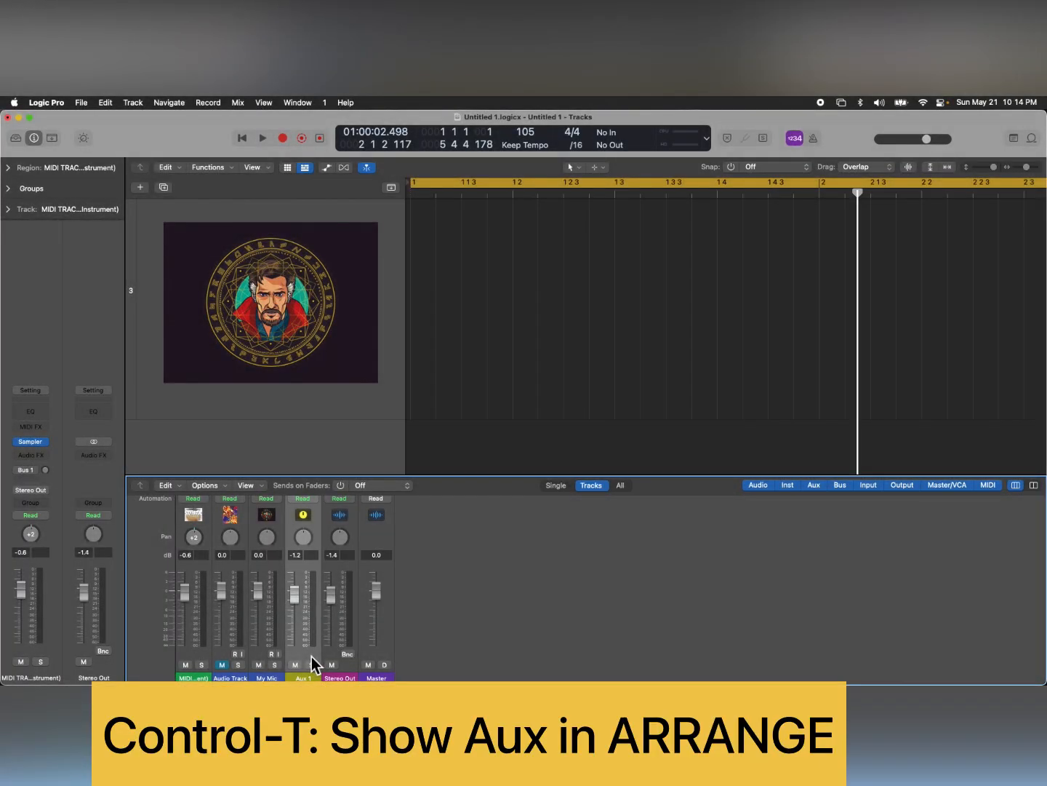
pyautogui.hotkey('ctrl', 't')
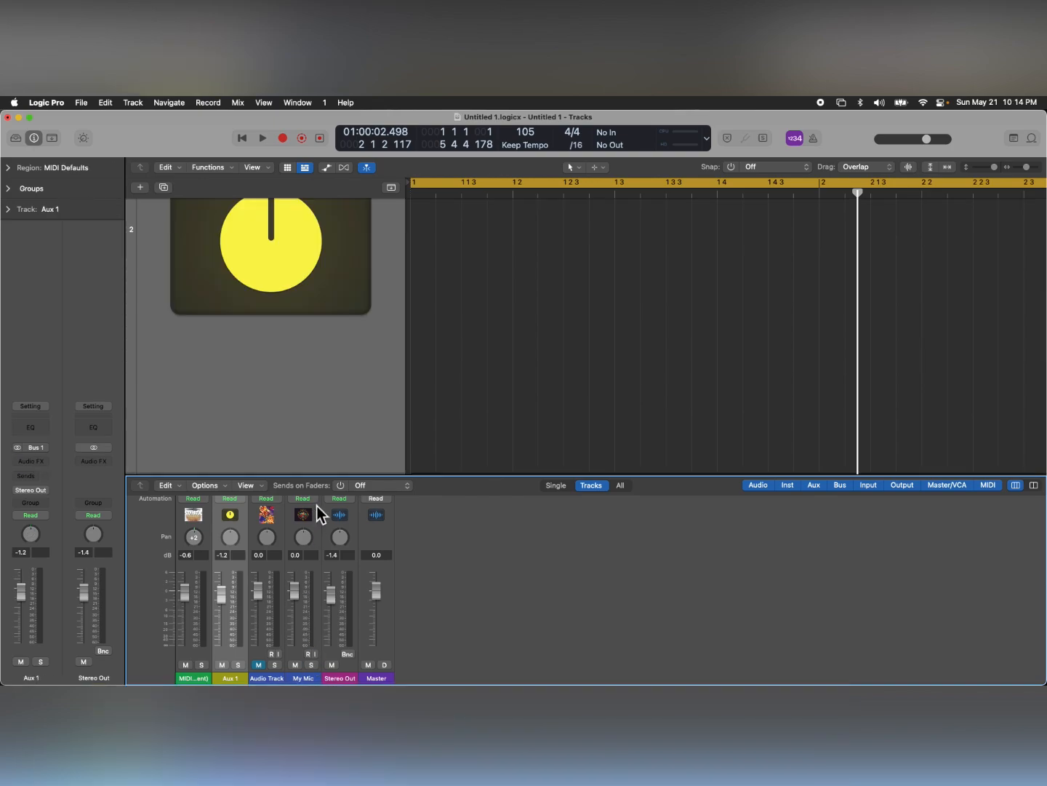
pyautogui.hotkey('ctrl', 't')
pyautogui.scroll(-5, 358, 320)
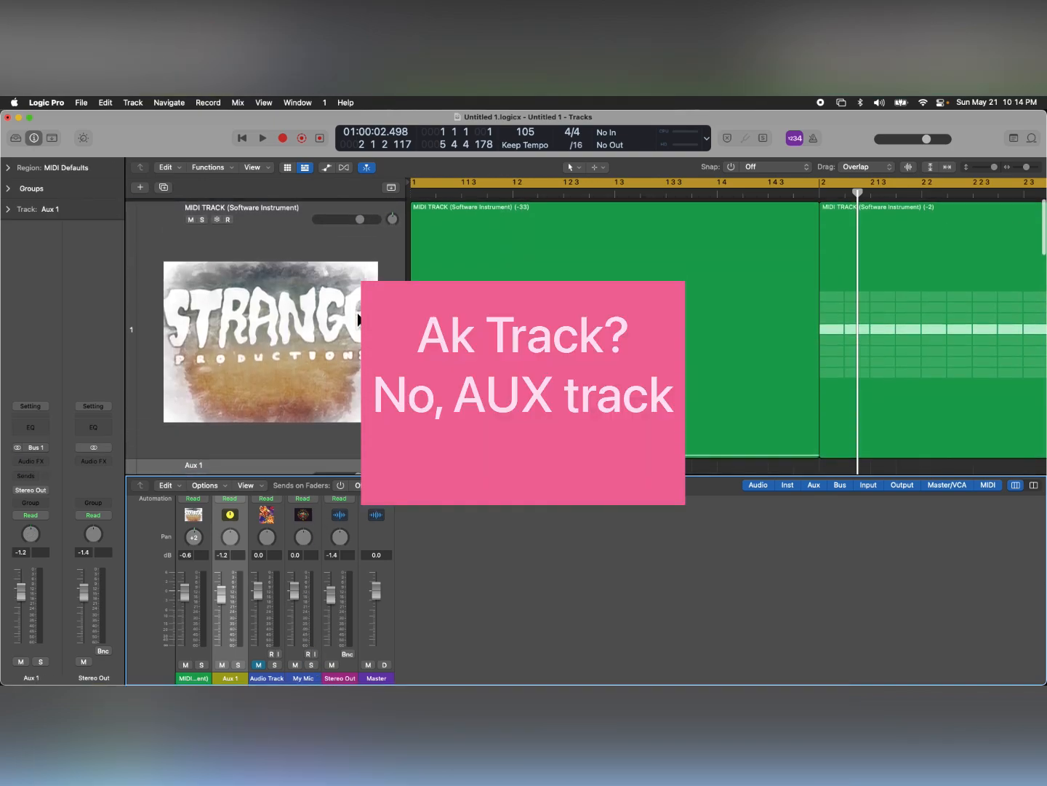
pyautogui.scroll(5, 357, 313)
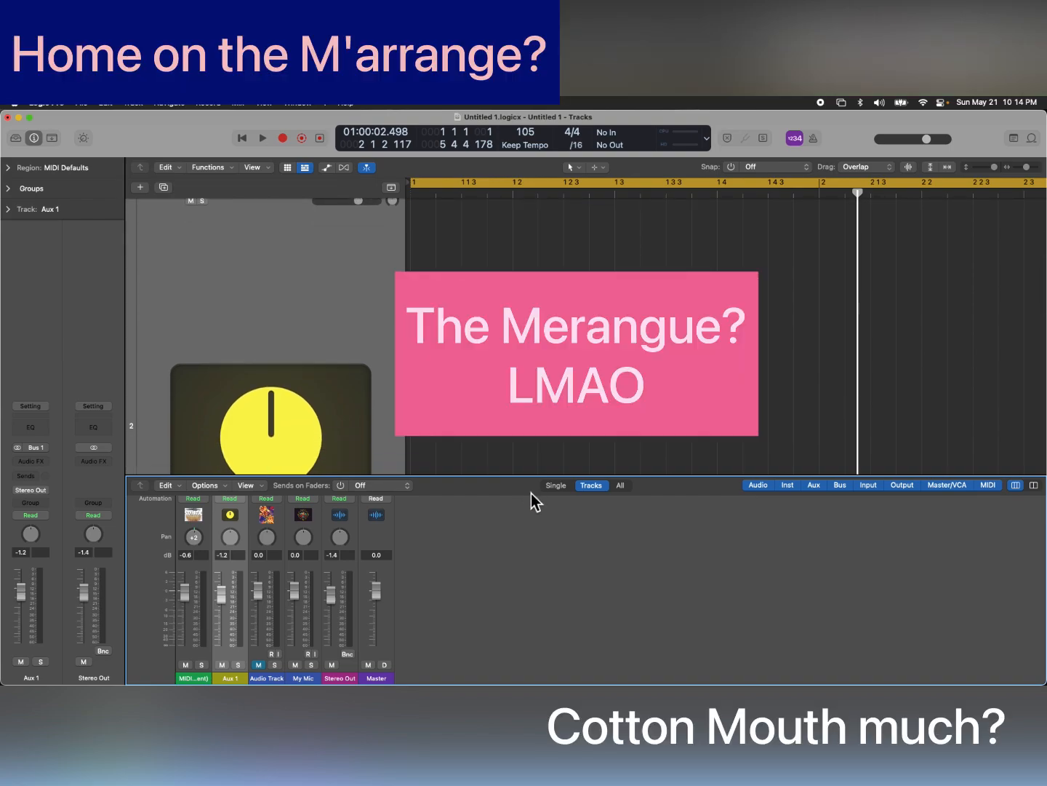
# - Shrink the Mixer, show the automation lanes and look through the automation parameters offered for the Aux 1 track
pyautogui.moveTo(520, 483); pyautogui.dragTo(510, 656)
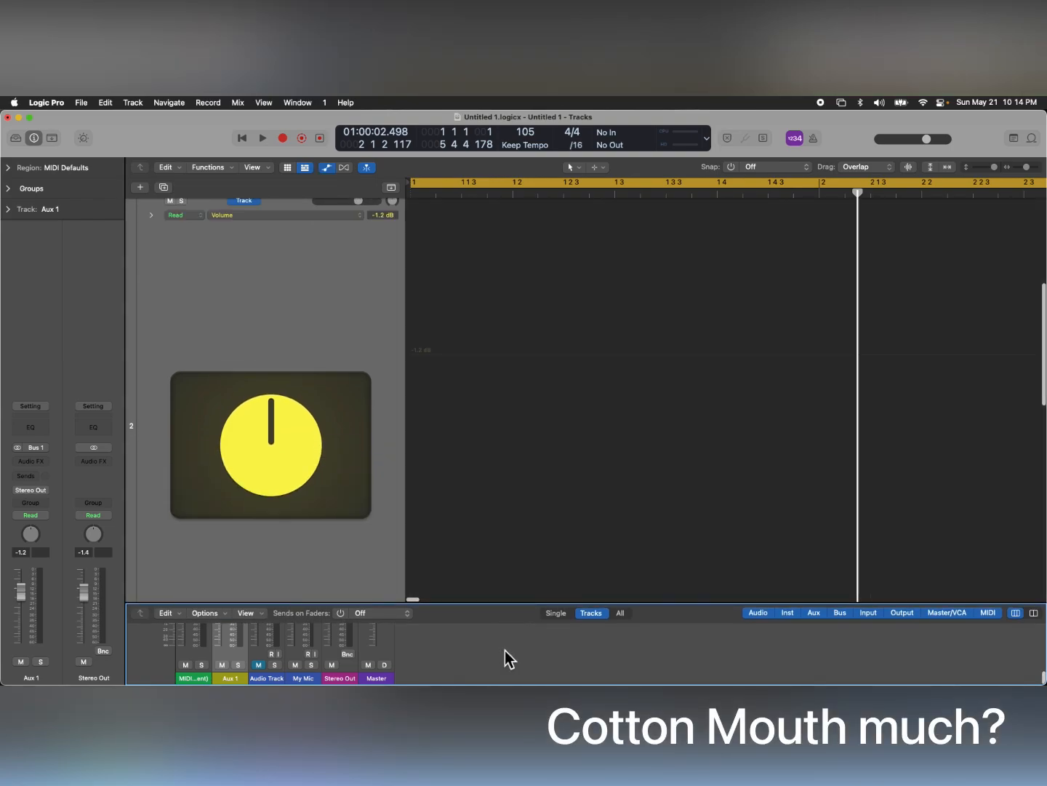
pyautogui.scroll(2, 460, 350)
pyautogui.scroll(2, 460, 349)
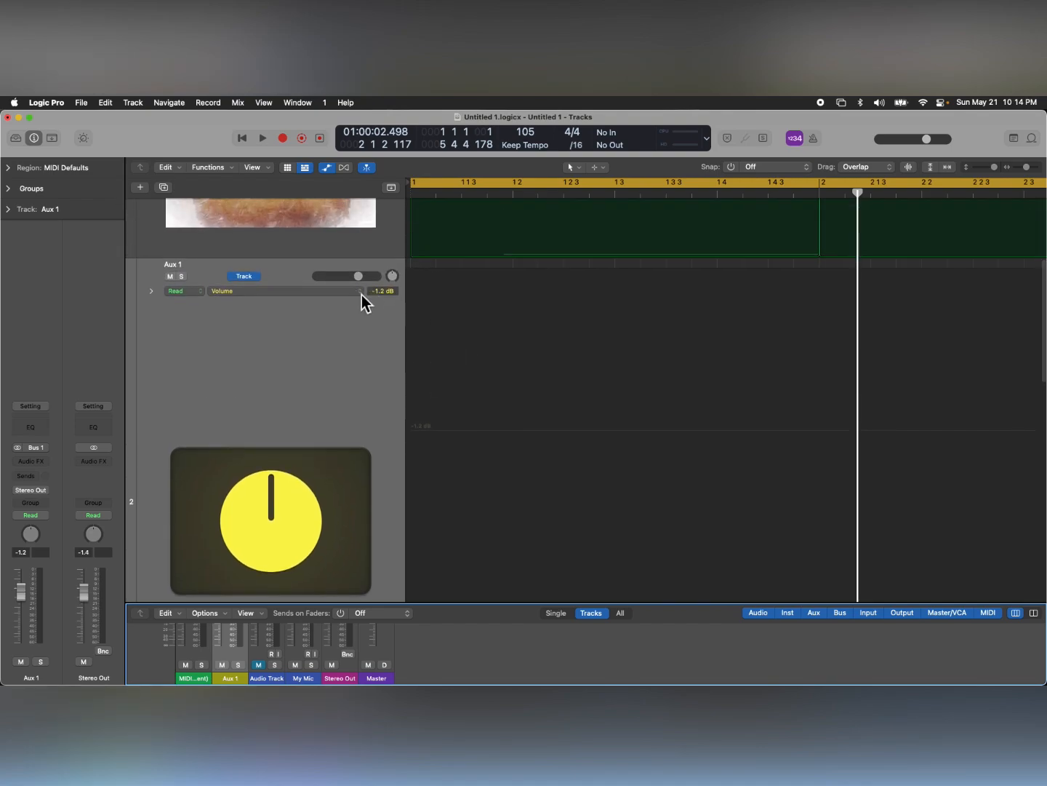
pyautogui.click(361, 293)
pyautogui.moveTo(394, 368)
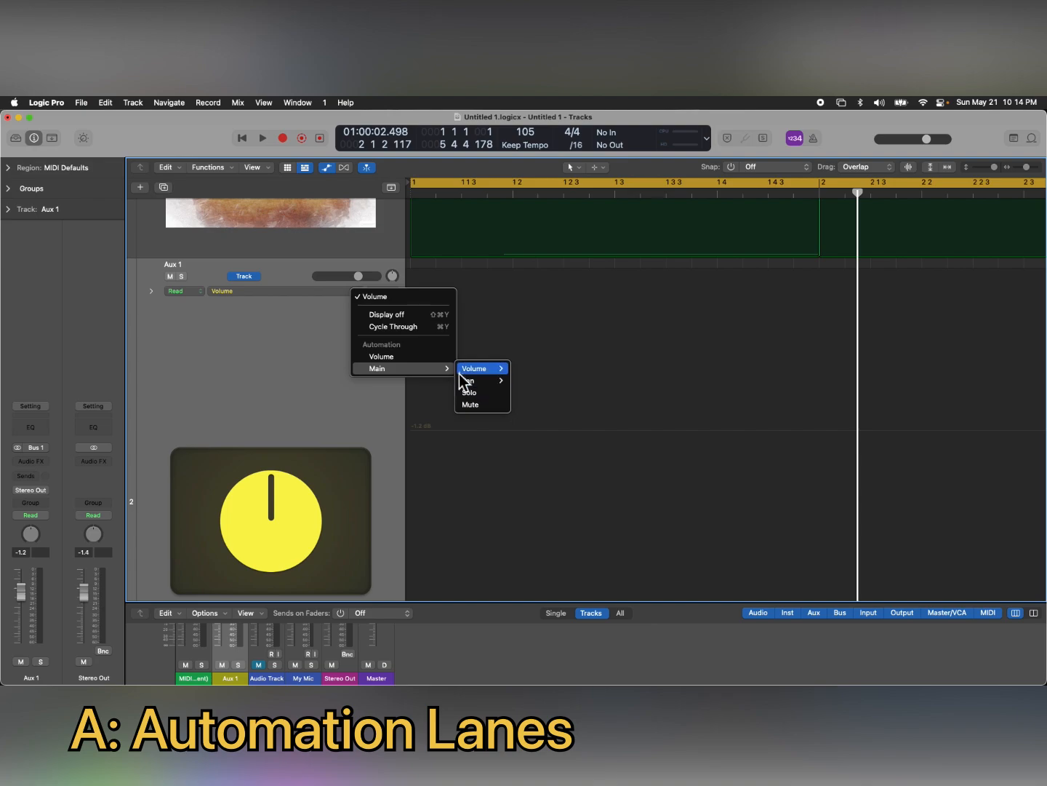
pyautogui.moveTo(478, 372)
pyautogui.click(339, 400)
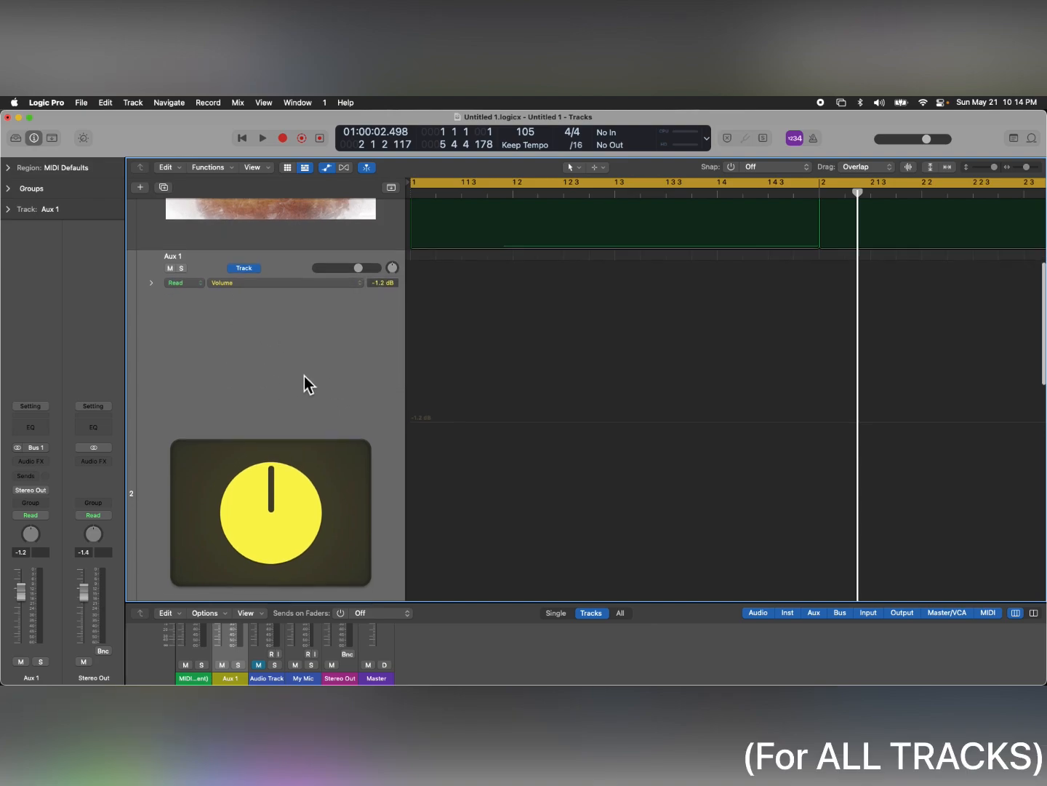
# - Delete the Aux 1 track from the arrangement while keeping its channel strip in the Mixer
pyautogui.scroll(-5, 304, 376)
pyautogui.scroll(4, 304, 377)
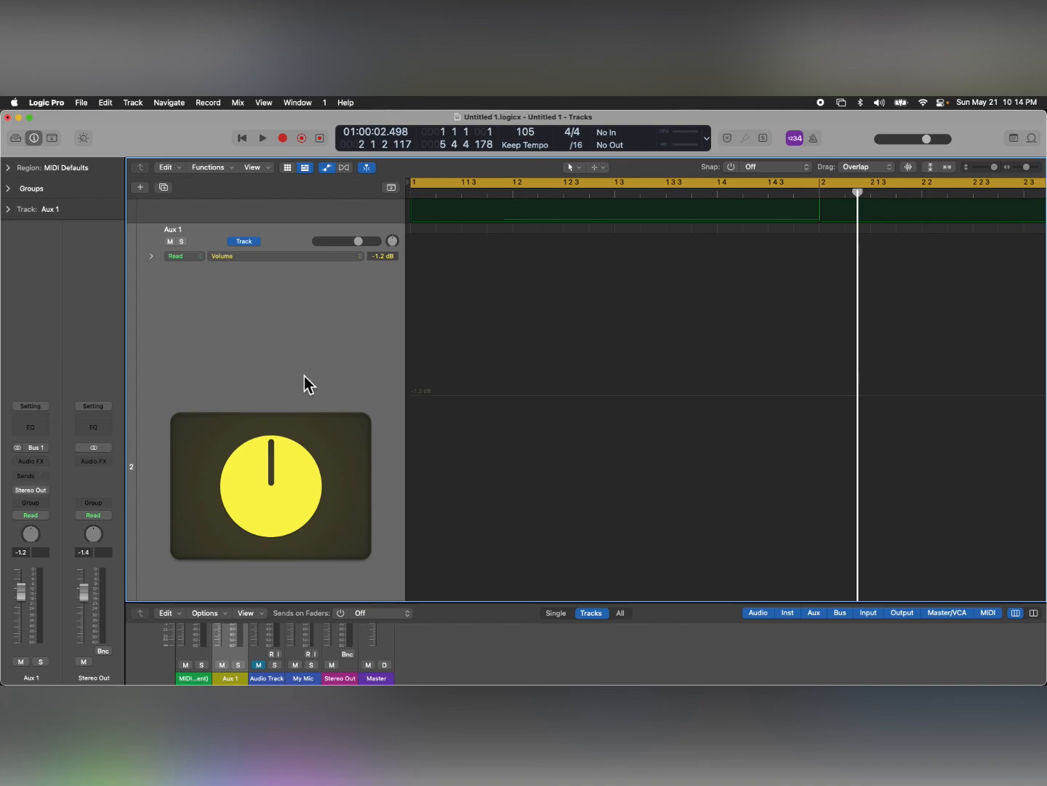
pyautogui.press('super+BackSpace')
pyautogui.scroll(-6, 304, 376)
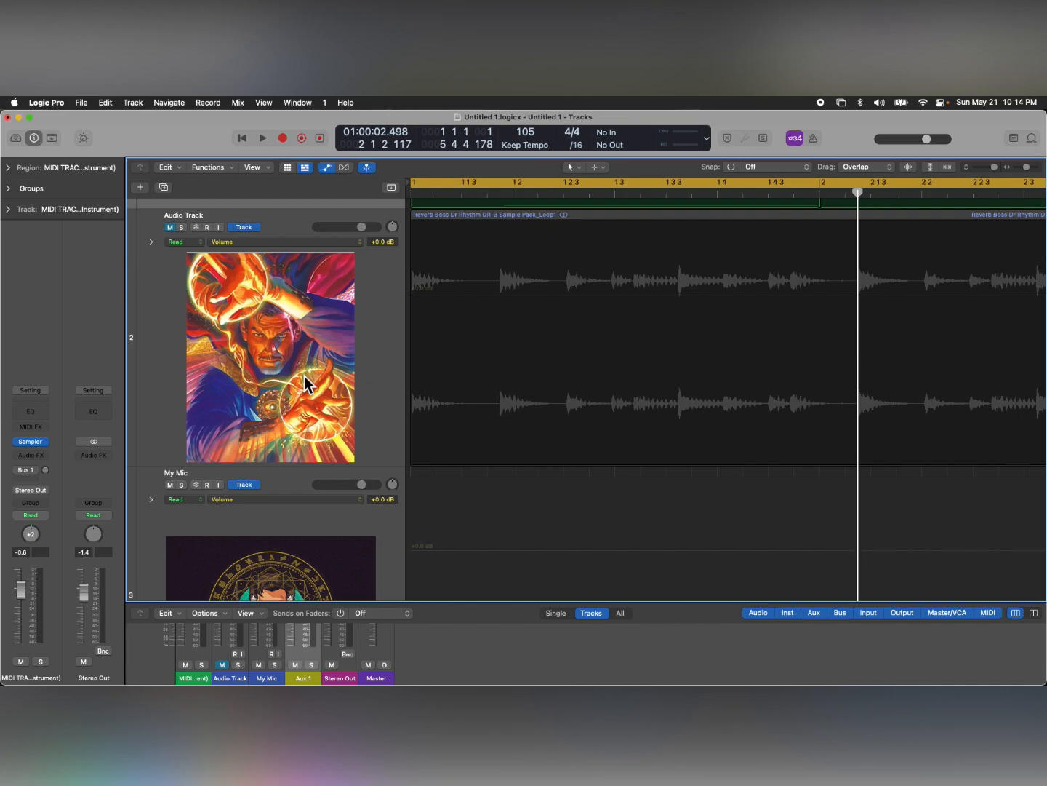
pyautogui.scroll(-5, 304, 377)
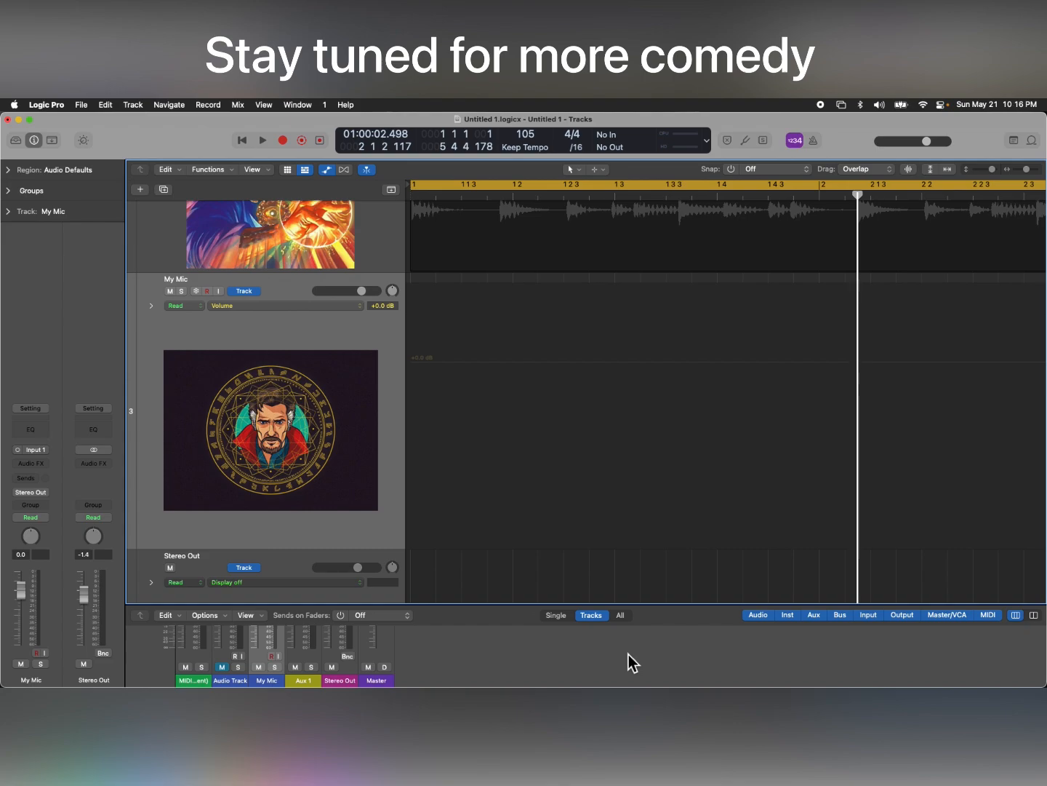
# - Select the Stereo Out track and look through the automation parameters it offers
pyautogui.click(311, 564)
pyautogui.scroll(-3, 298, 562)
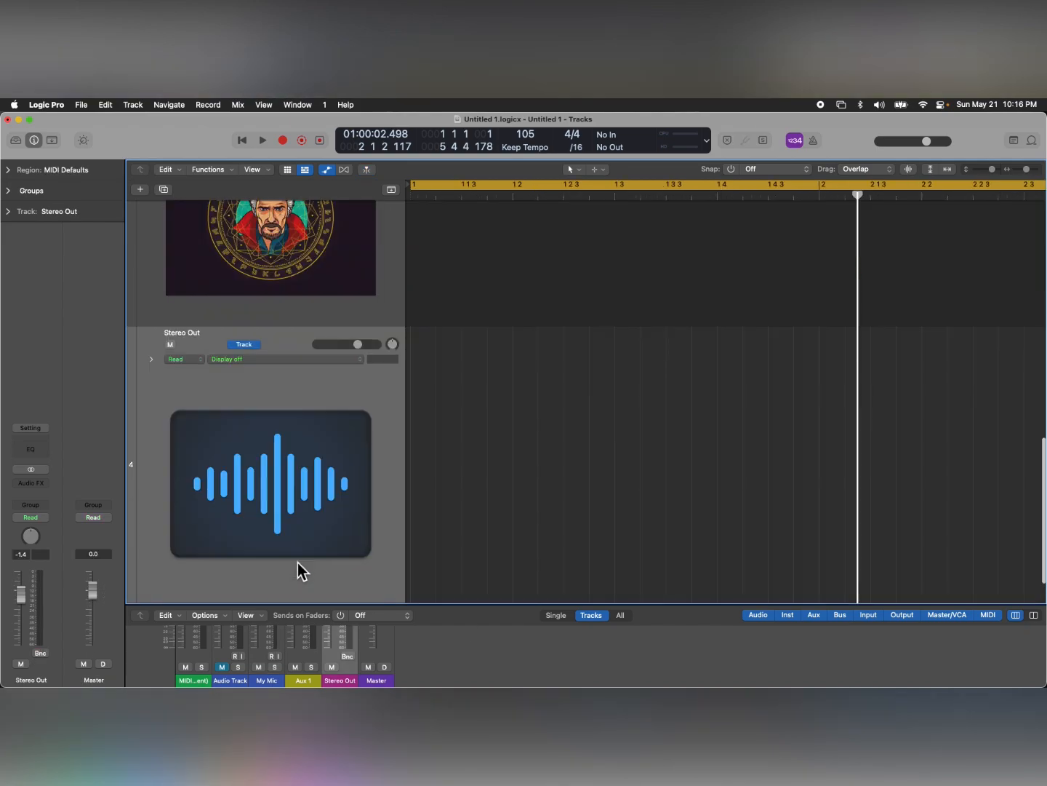
pyautogui.scroll(-2, 299, 447)
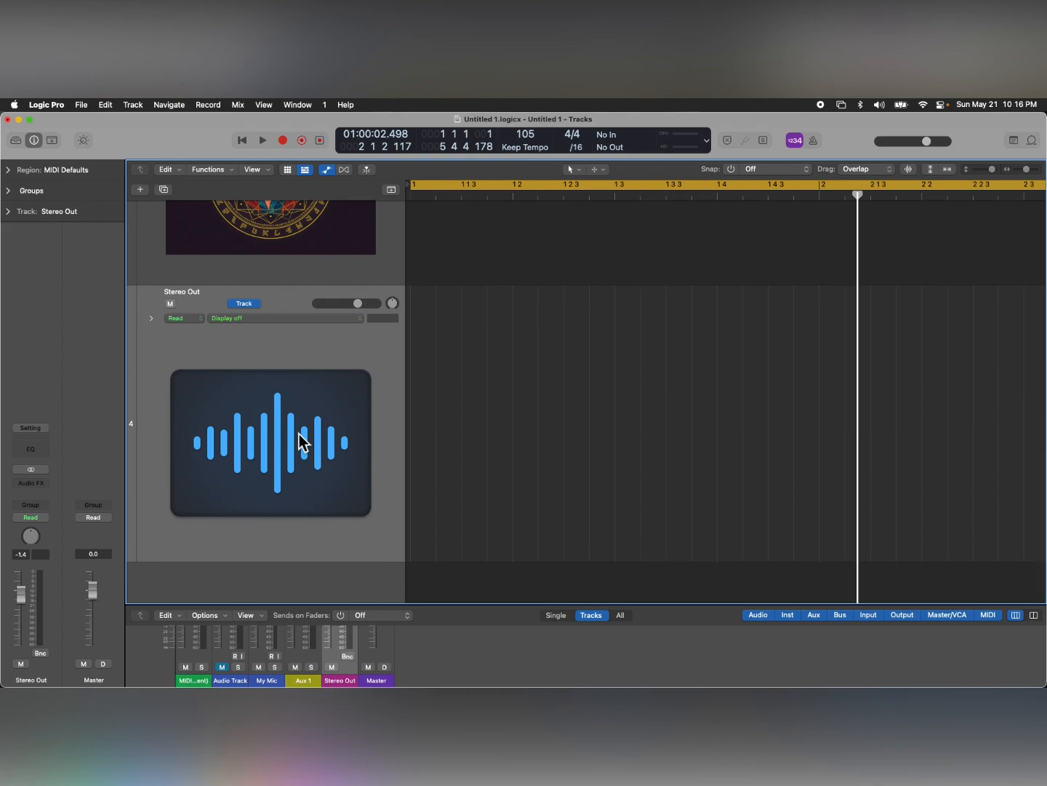
pyautogui.scroll(-1, 302, 440)
pyautogui.scroll(4, 299, 439)
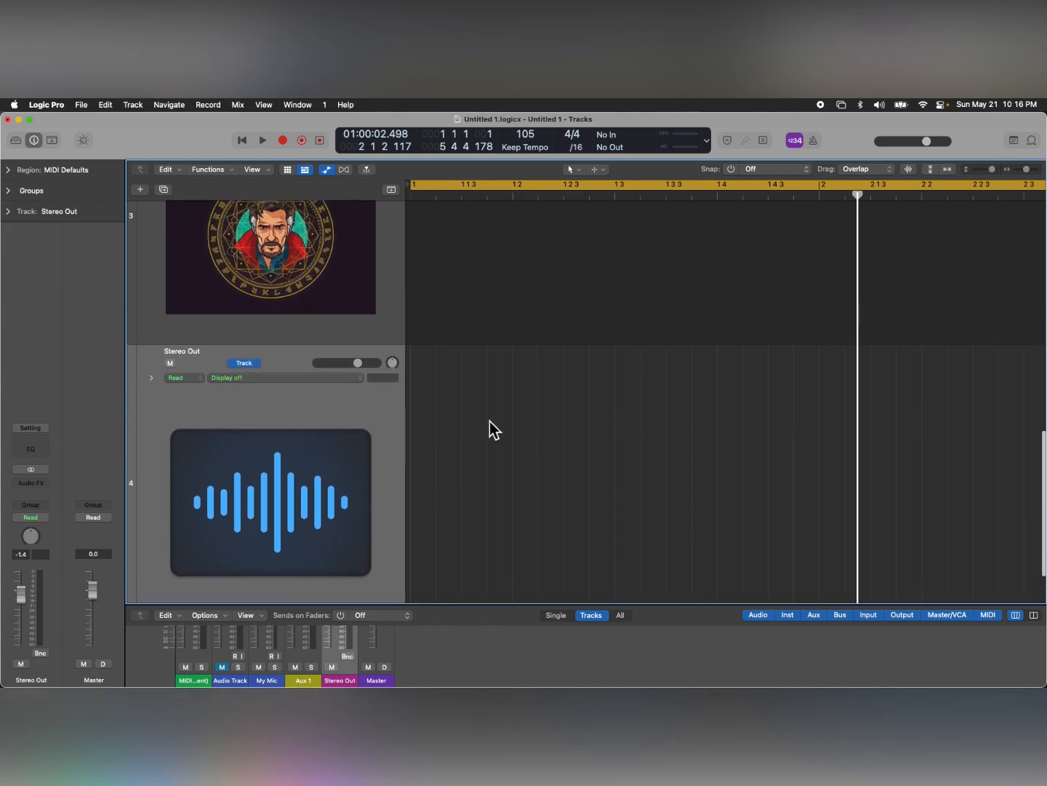
pyautogui.click(362, 378)
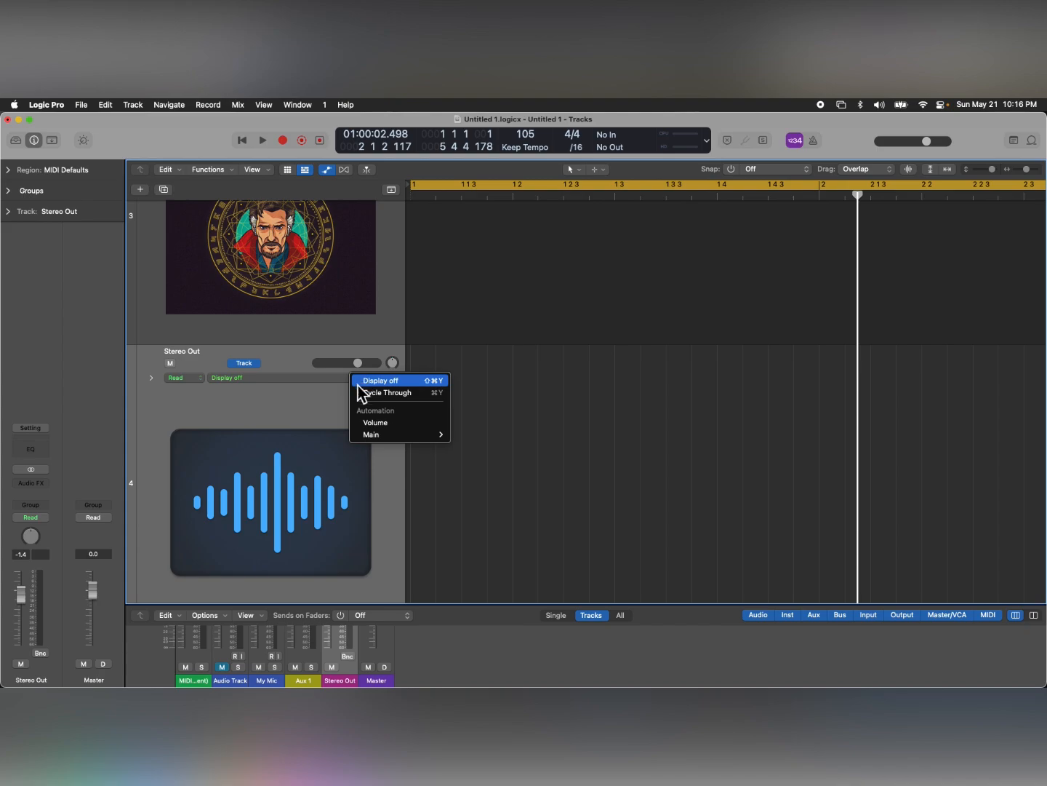
pyautogui.click(320, 404)
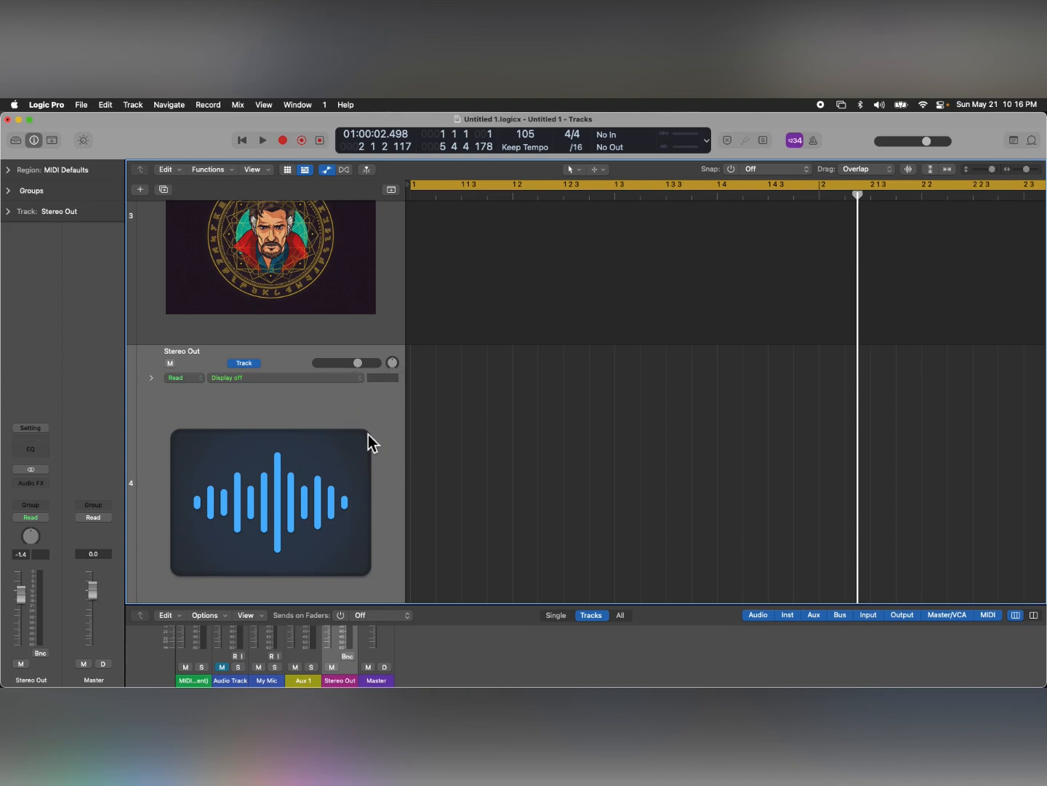
# - Delete the Stereo Out track from the arrangement
pyautogui.scroll(-2, 368, 436)
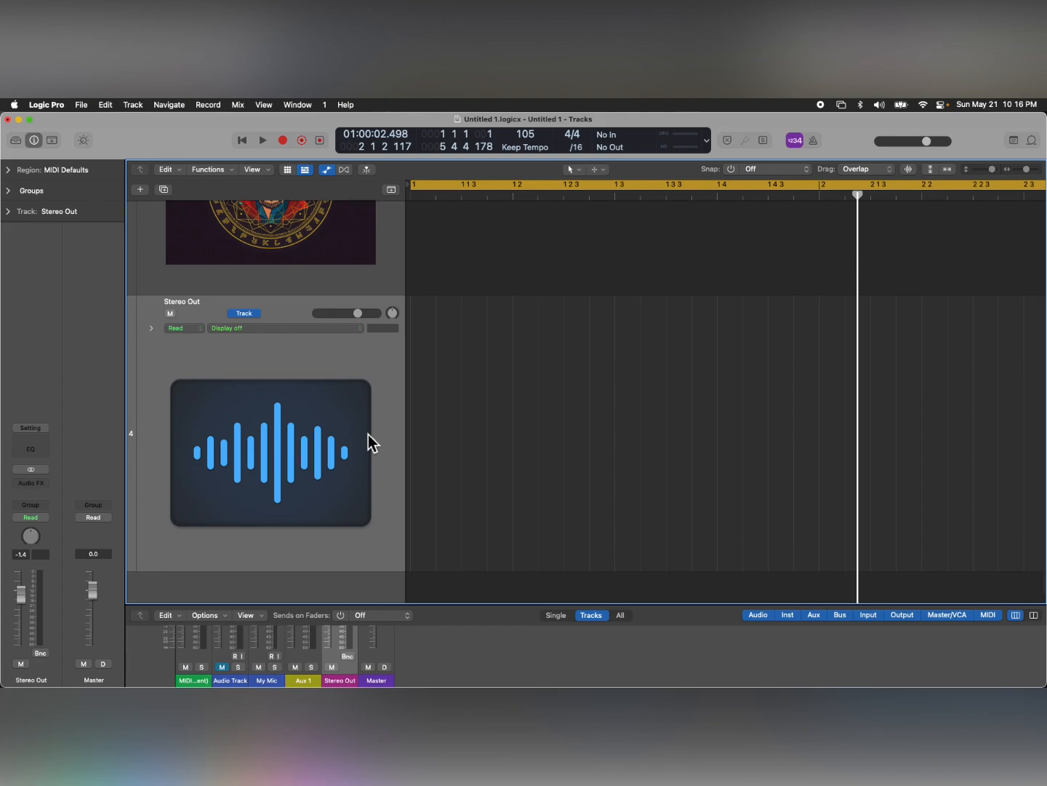
pyautogui.press('Up')
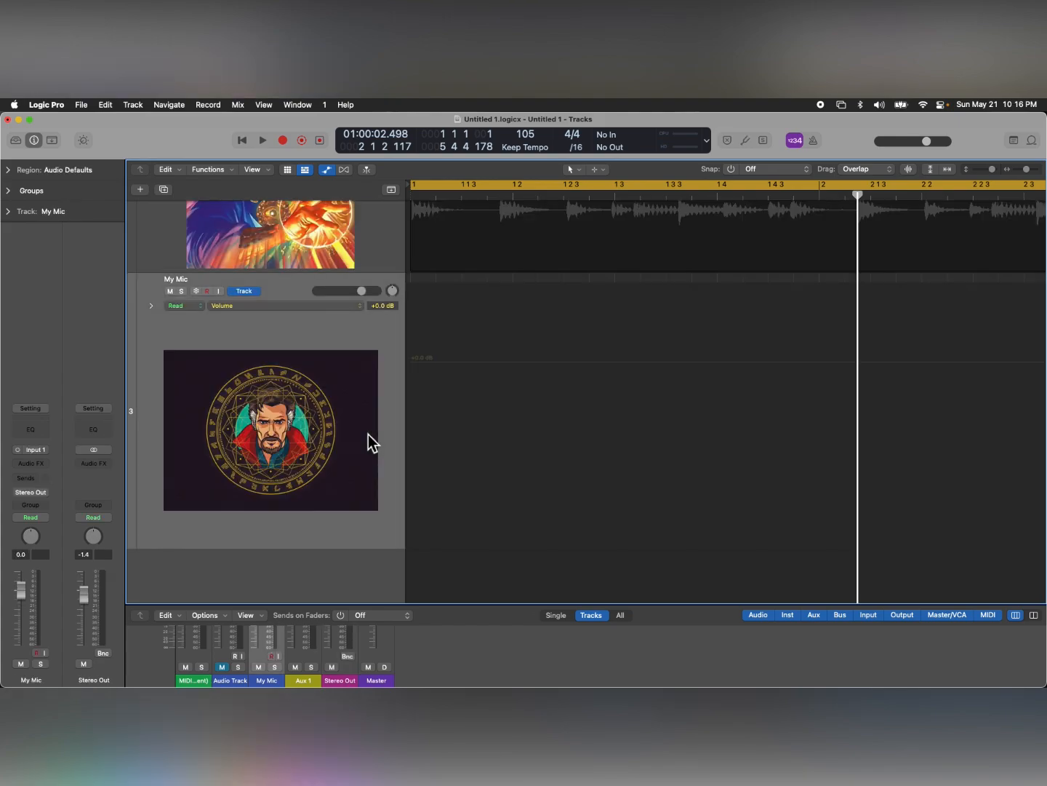
pyautogui.scroll(2, 369, 435)
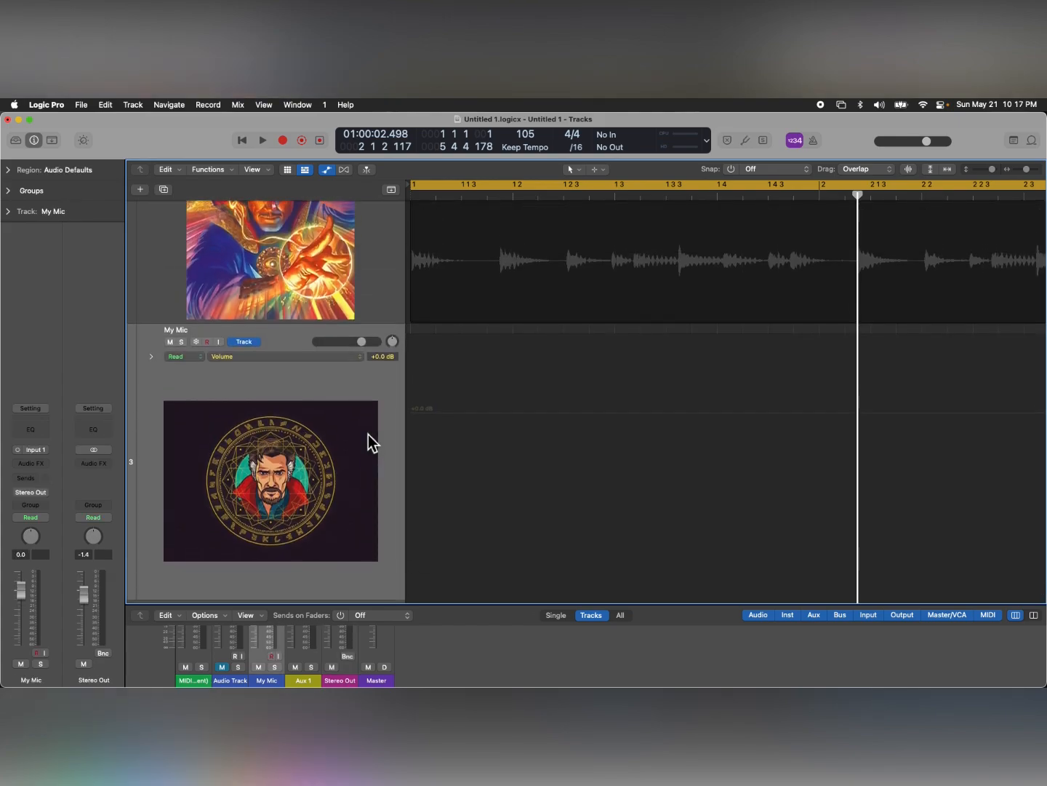